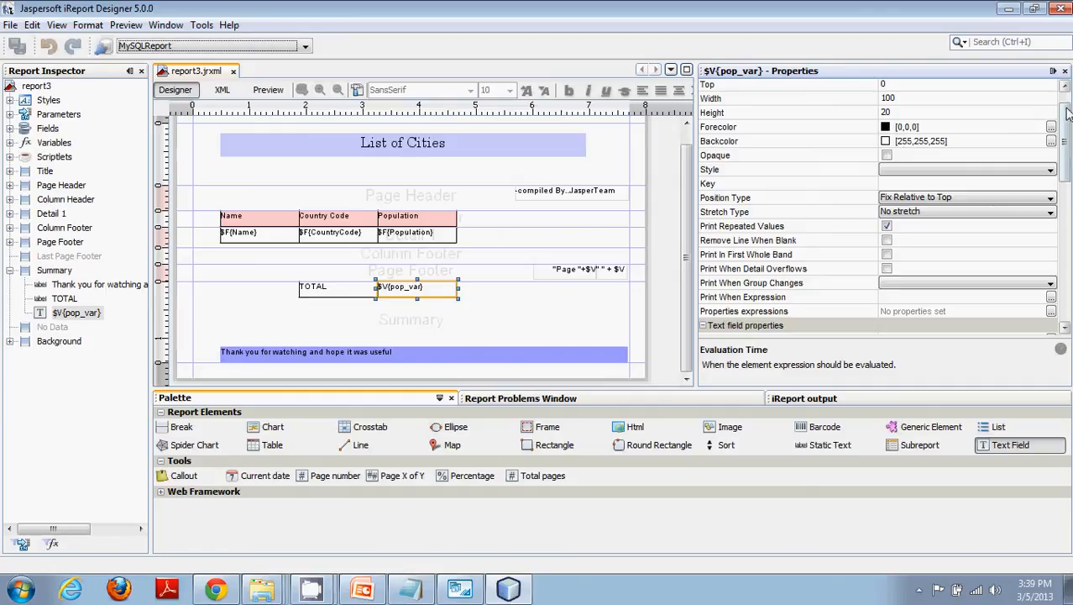
Step: Switch to MySQL Workbench and examine the records of the world.Customer table, including the Title and Active columns
left_click_drag(1066, 120, 1066, 112)
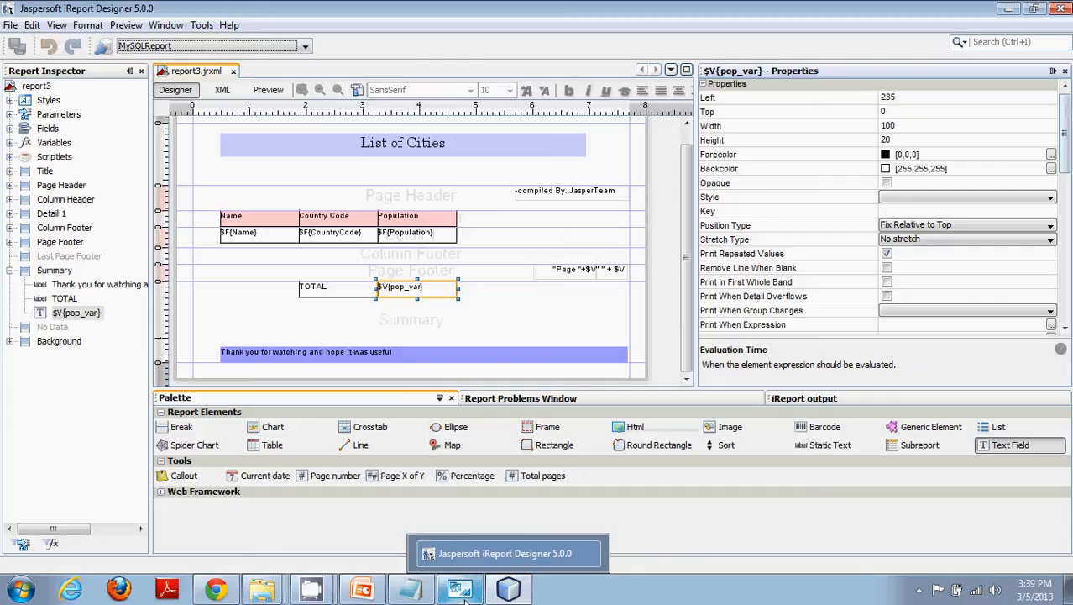
left_click(508, 592)
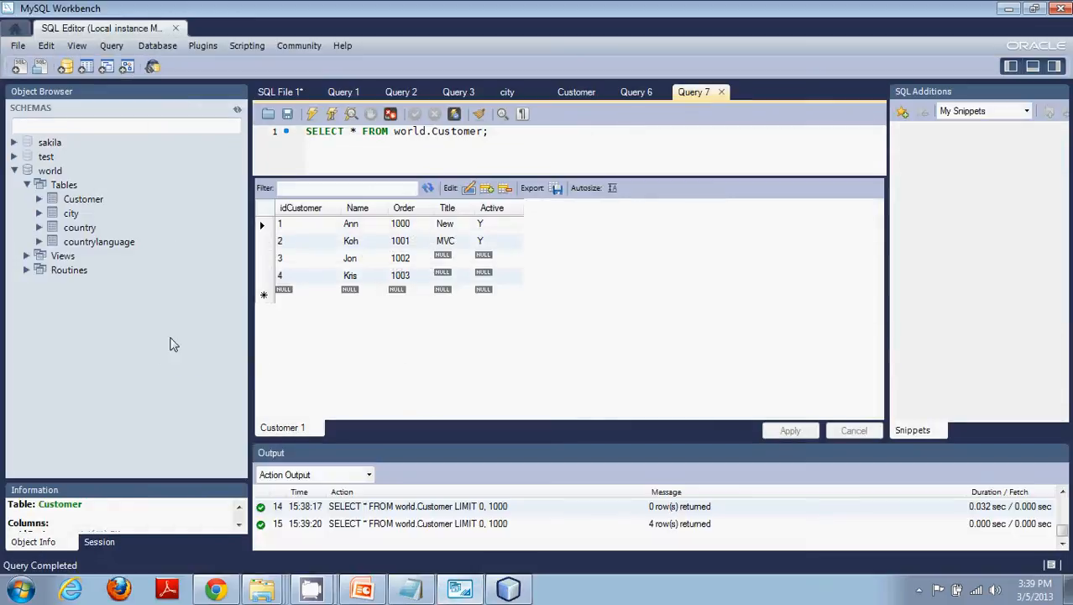
left_click(83, 199)
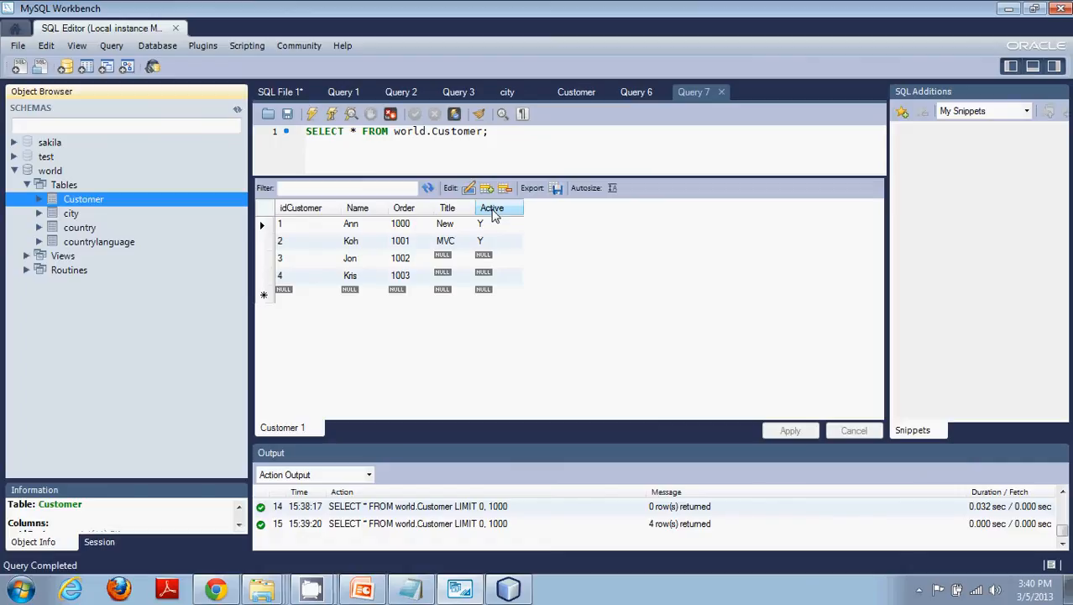
left_click(448, 260)
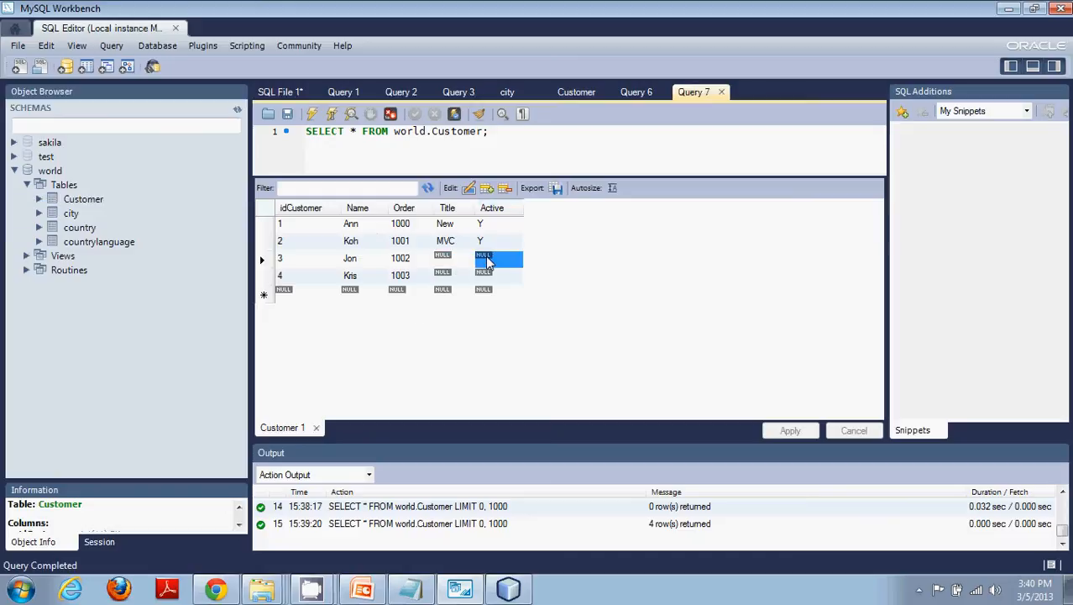
left_click(442, 277)
left_click(493, 280)
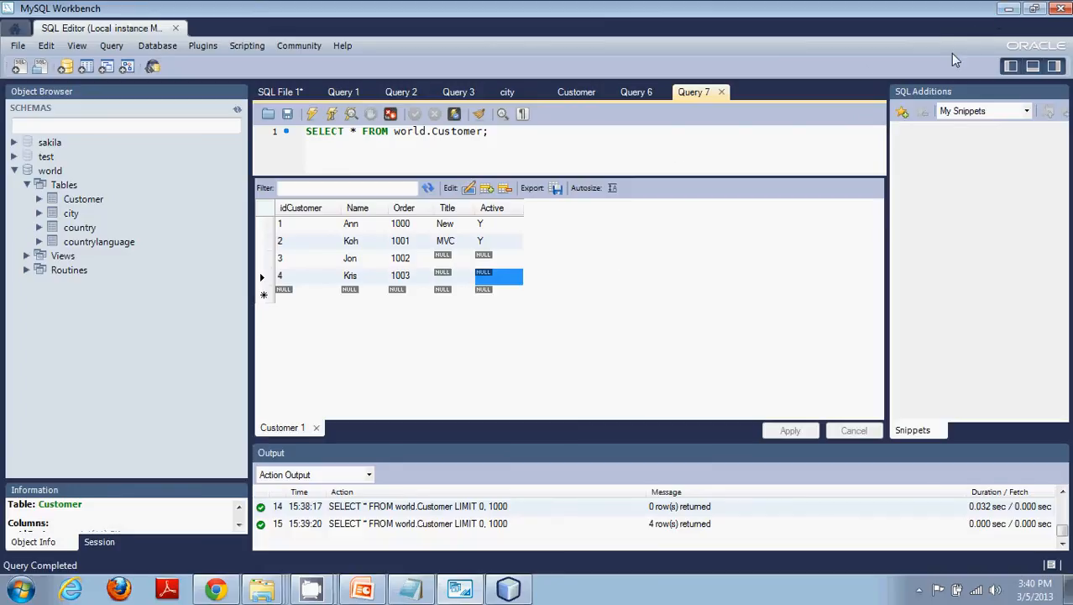
left_click(1011, 10)
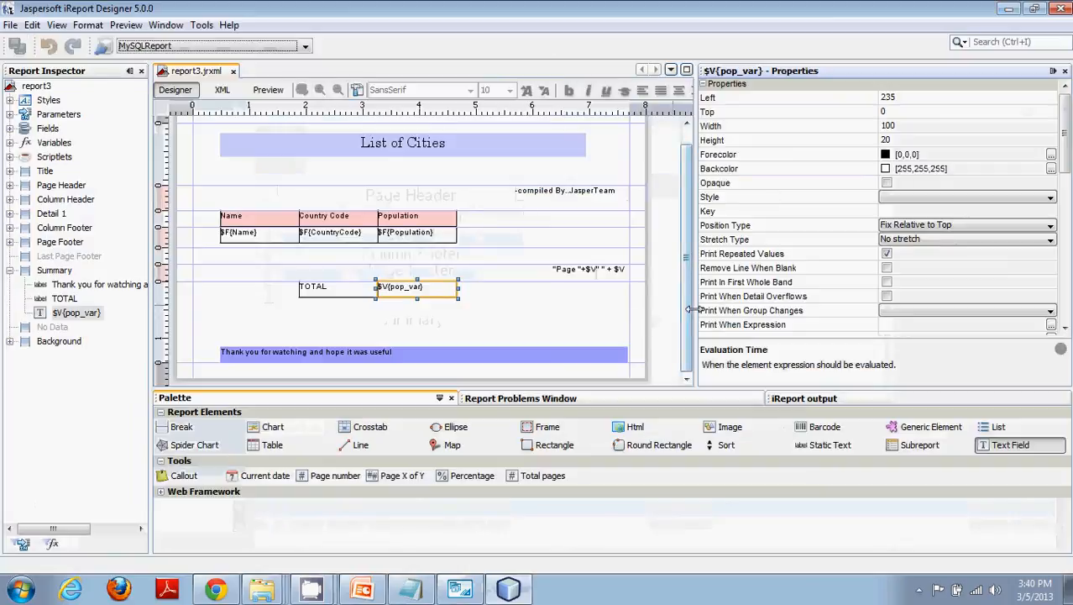
Step: Change the report's title text to "List of Cities And Customers"
mouse_move(688, 317)
left_mouse_down()
mouse_move(688, 297)
mouse_move(688, 326)
left_mouse_up()
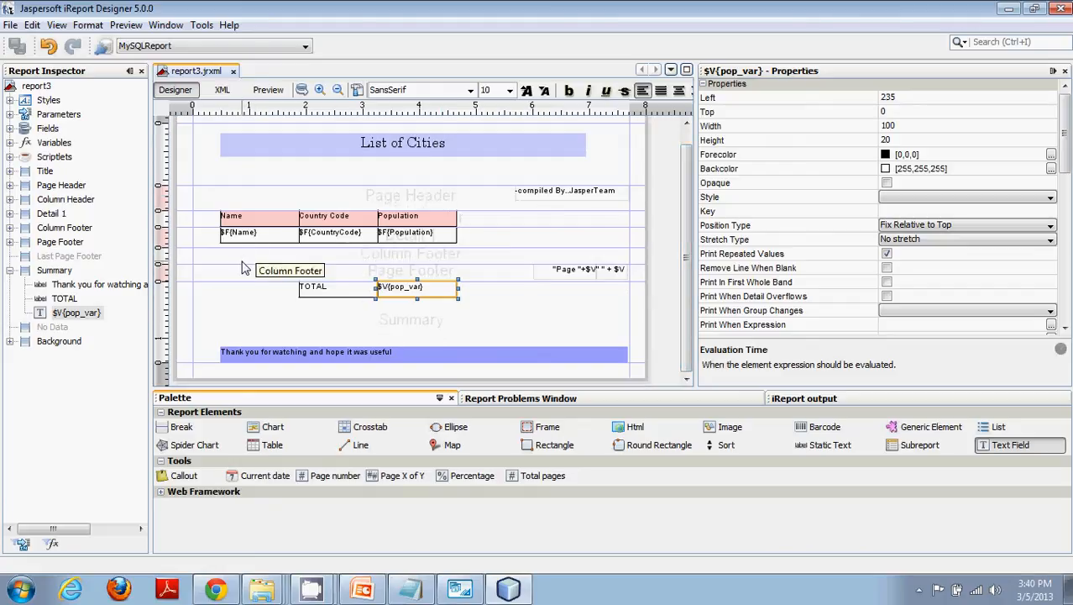
left_click(449, 150)
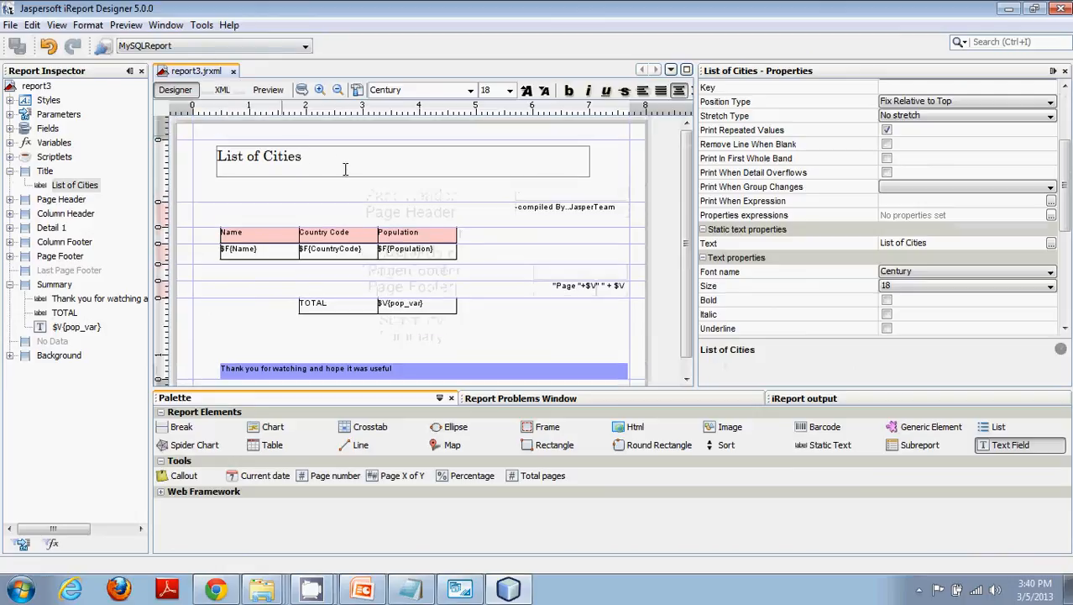
type("And ")
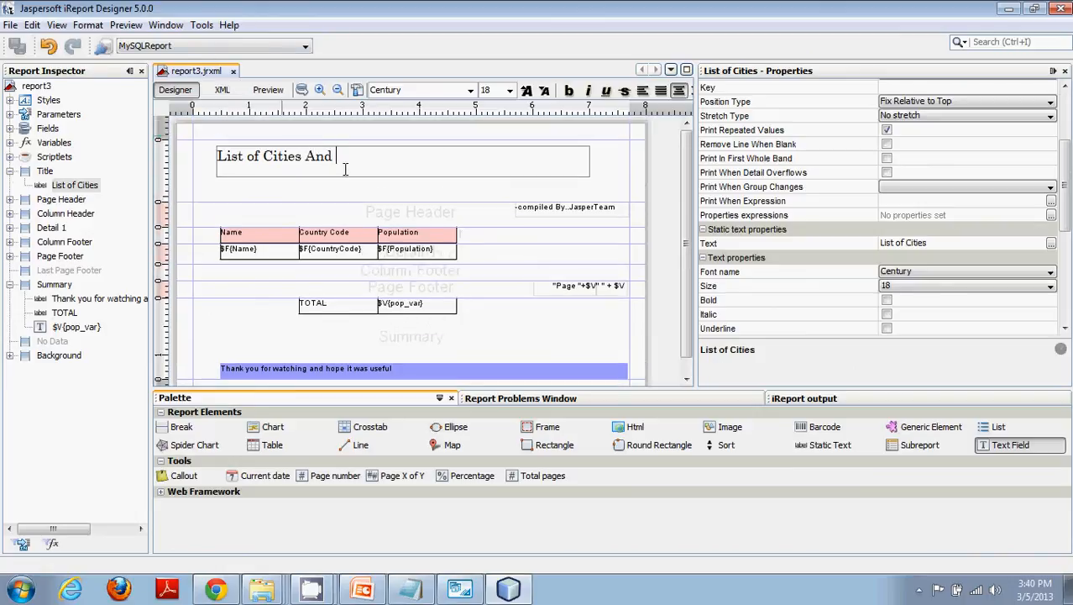
type("Customers")
left_click(336, 200)
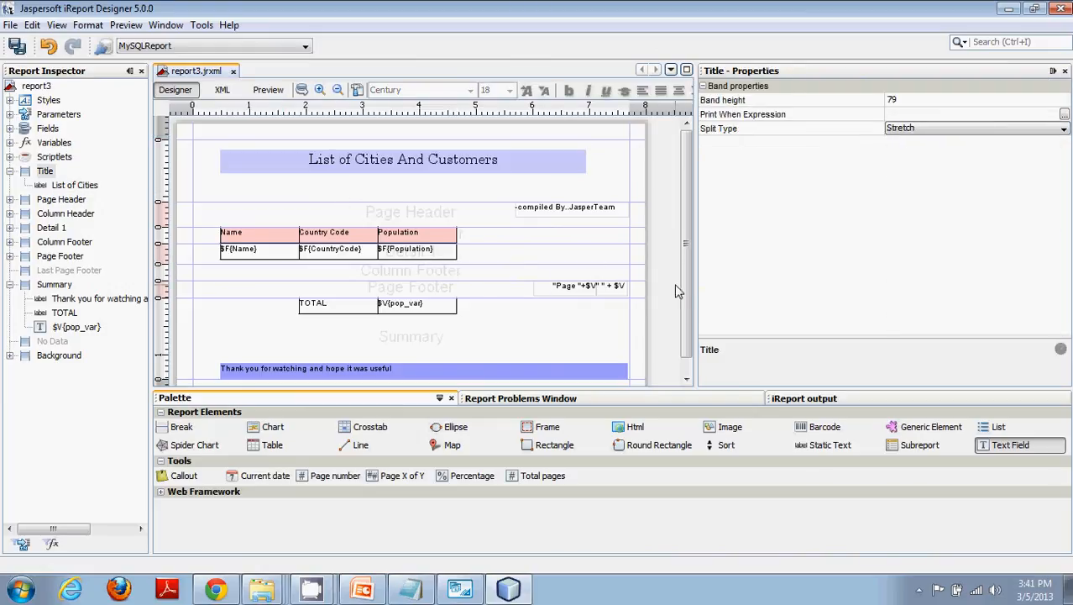
Step: Add another detail band to report3 below Detail 1
left_click_drag(686, 290, 685, 323)
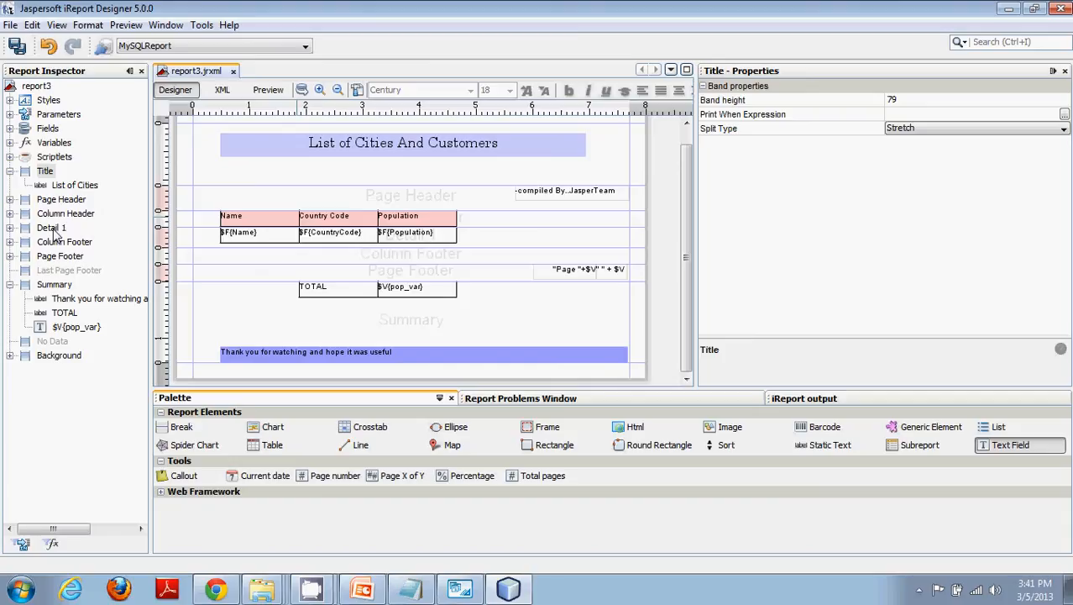
left_click(33, 87)
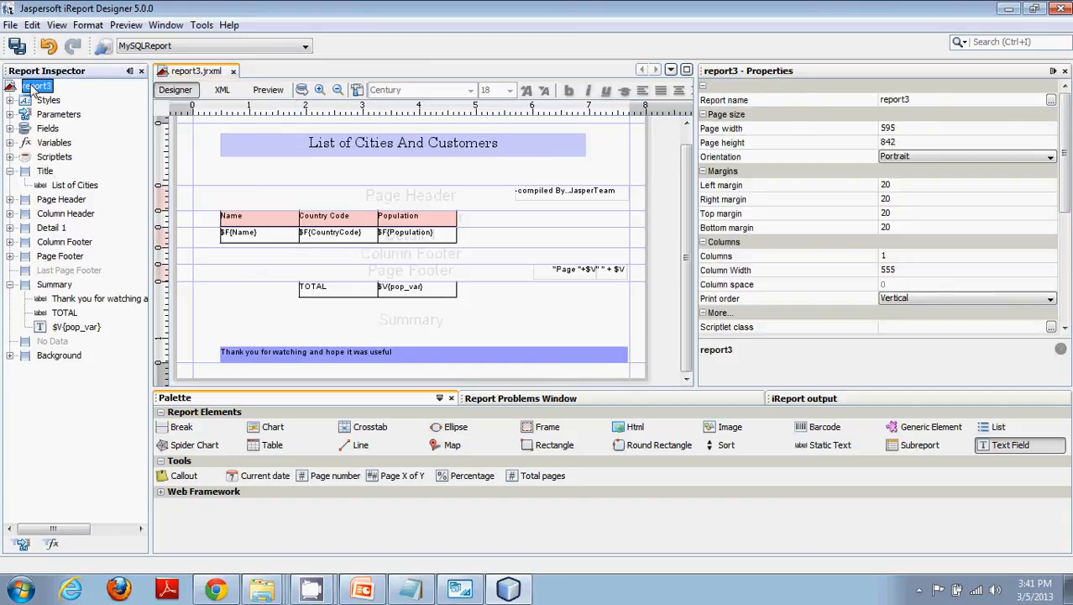
right_click(34, 87)
left_click(106, 401)
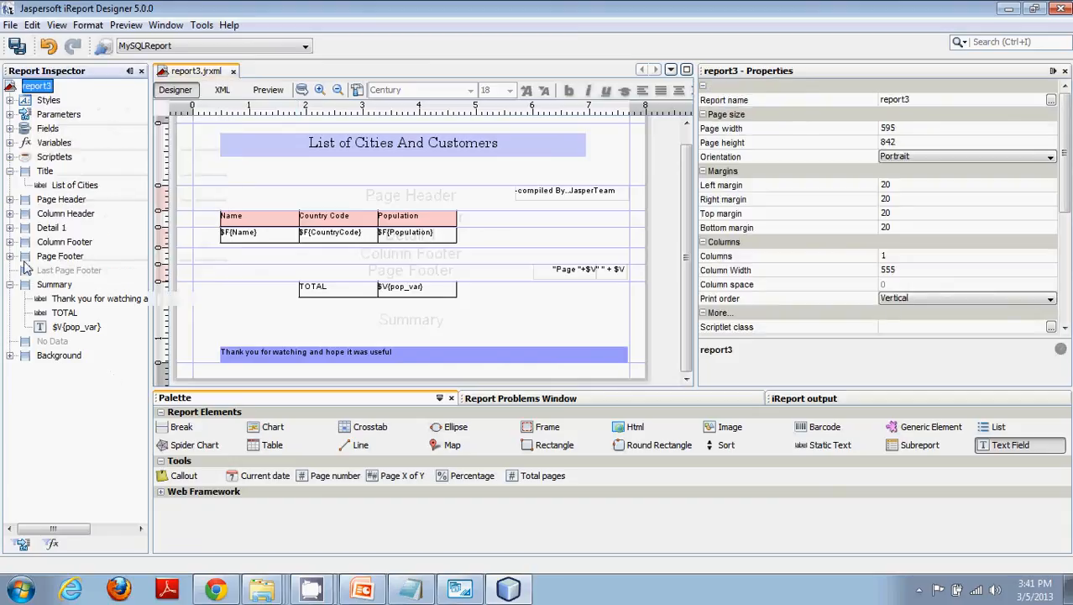
left_click(47, 229)
right_click(47, 230)
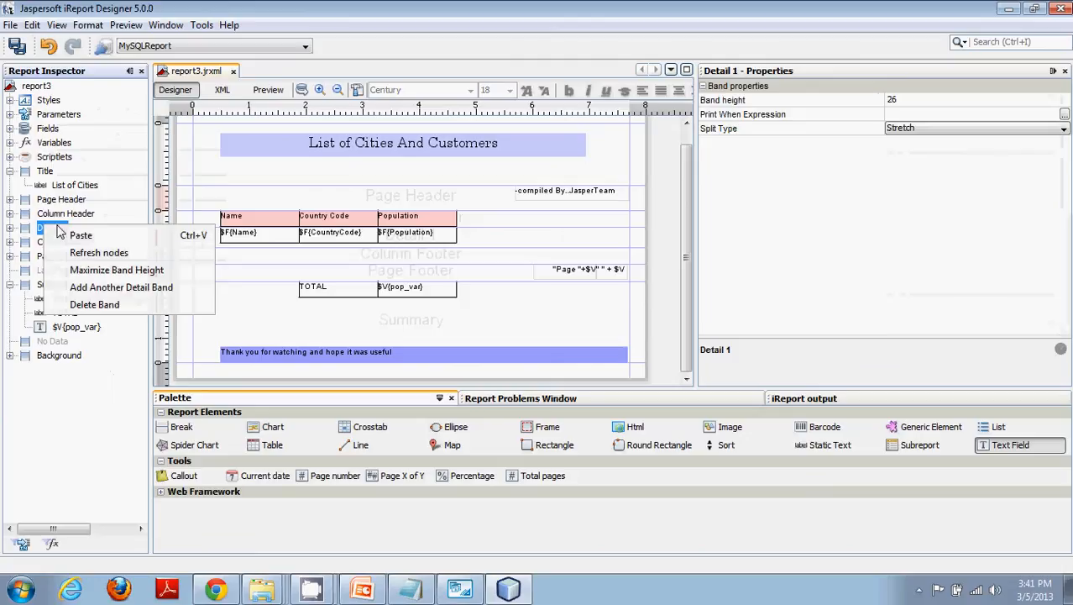
left_click(100, 289)
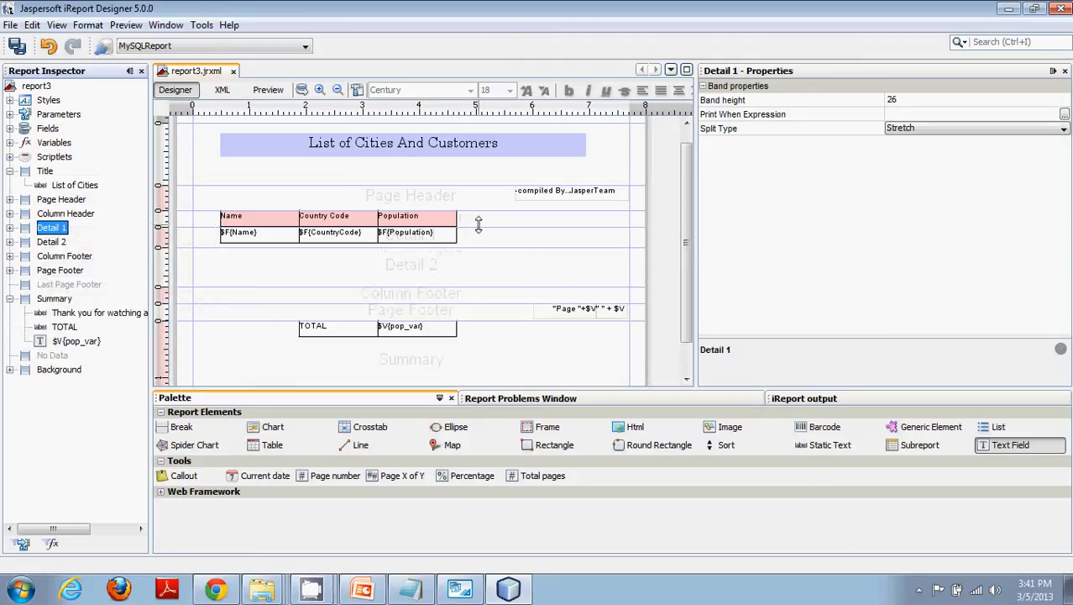
Step: Try to copy the column header labels and detail fields into the Detail 2 band and enlarge it, then undo both changes
left_click_drag(476, 245, 233, 217)
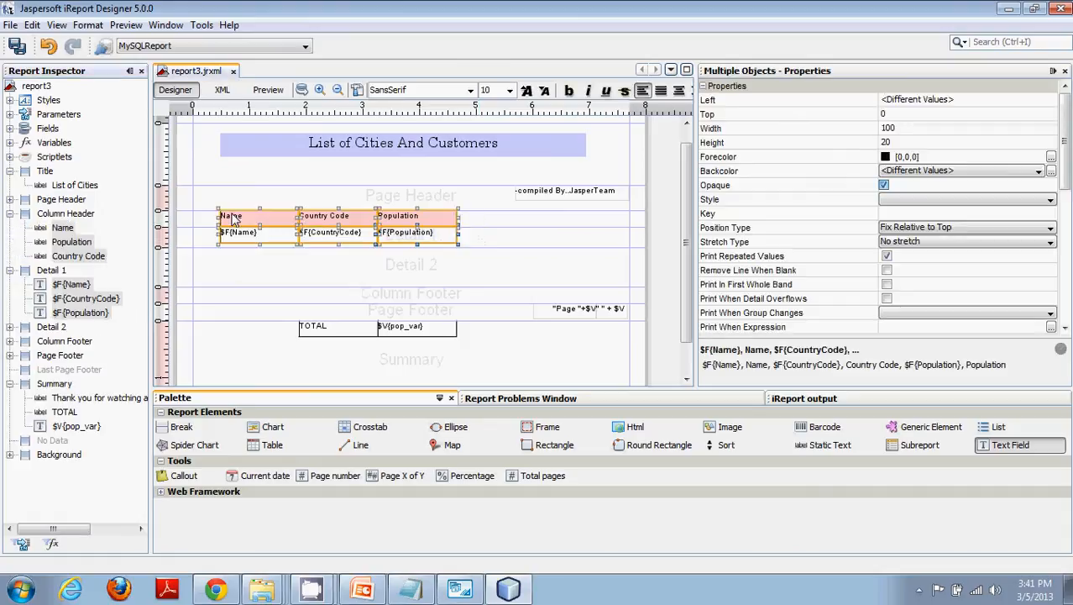
left_click(225, 287)
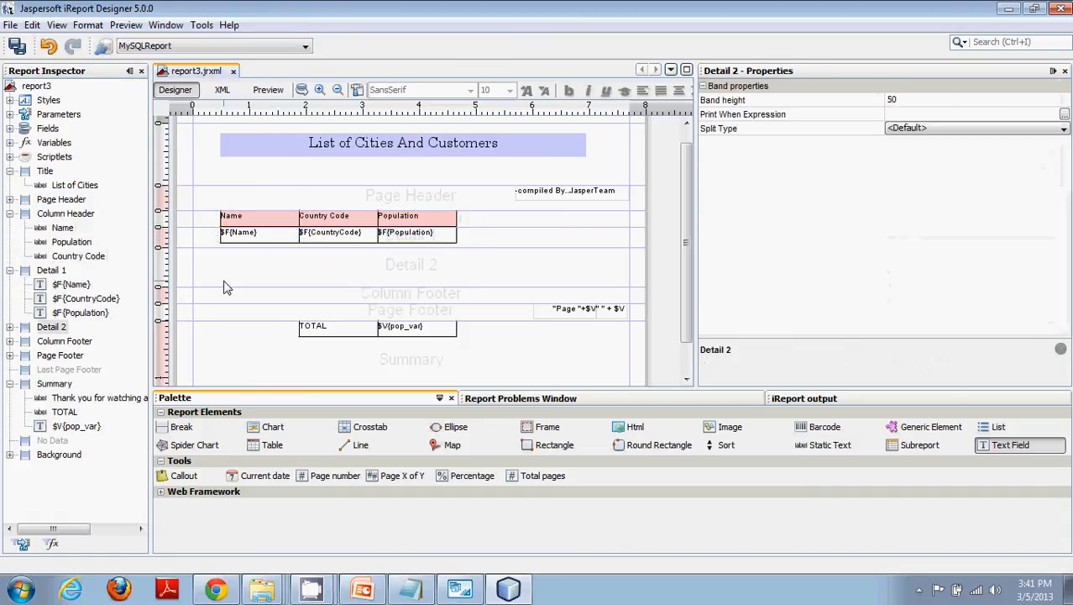
key("ctrl+v")
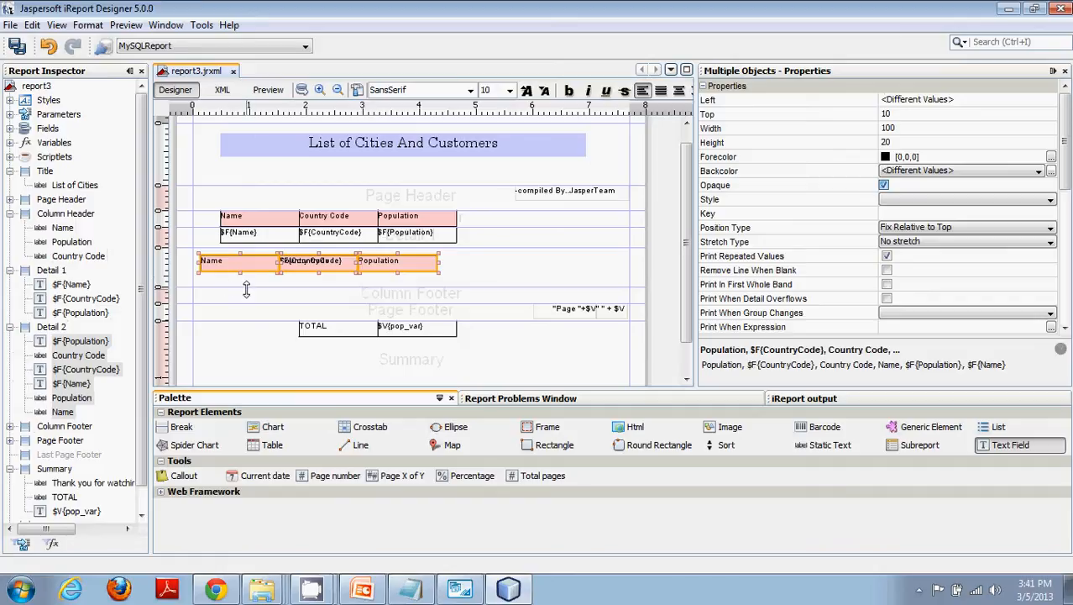
left_click_drag(246, 288, 247, 316)
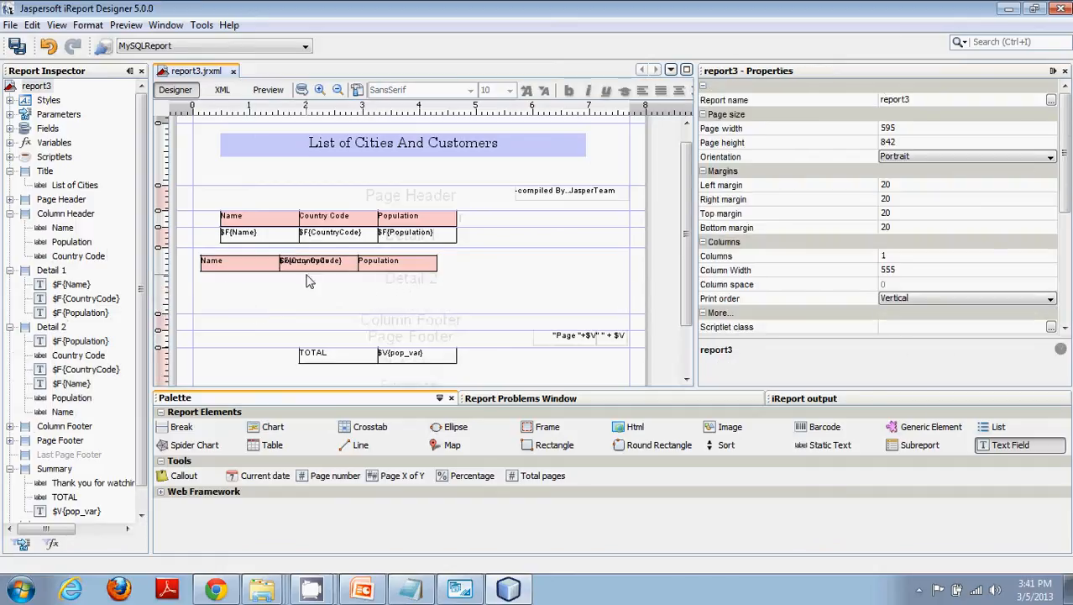
key("ctrl+z")
key("ctrl+z")
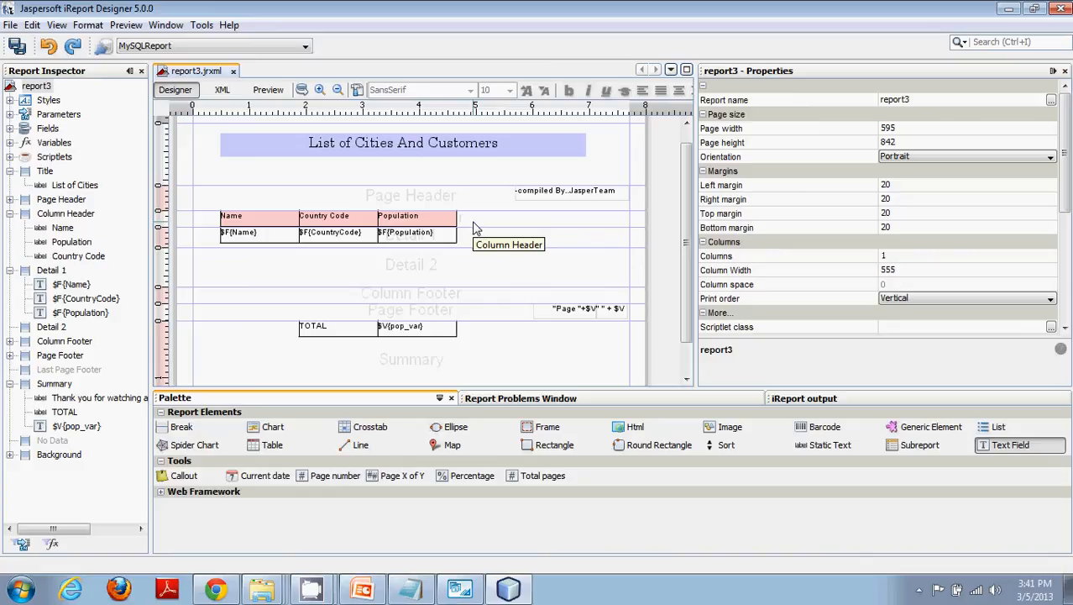
Step: Review the SQL query that supplies report3's city data, and close the query dialog
left_click(302, 91)
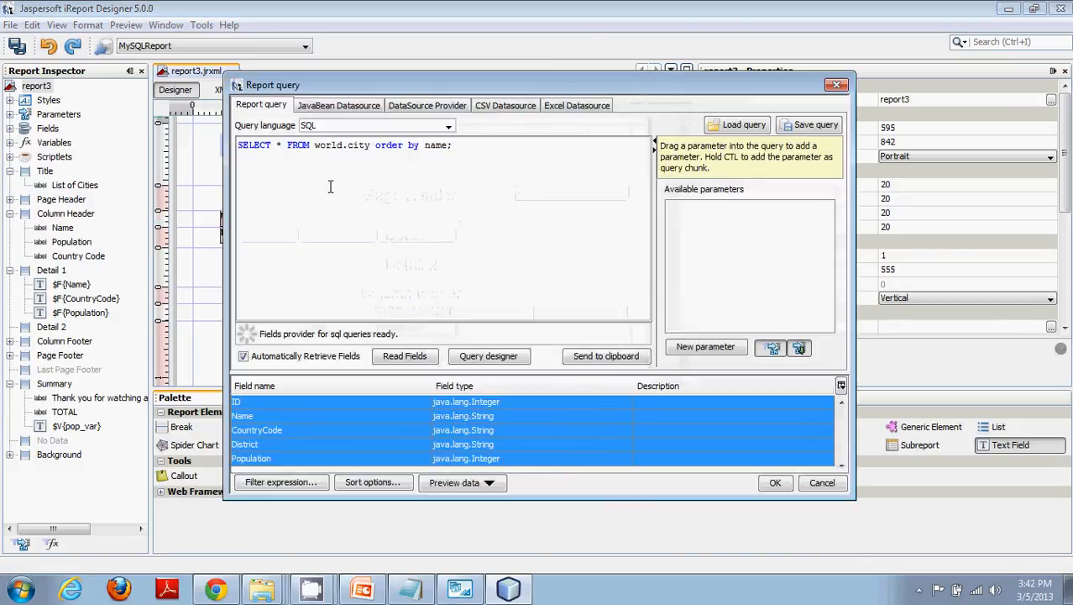
left_click_drag(474, 146, 249, 136)
left_click(400, 183)
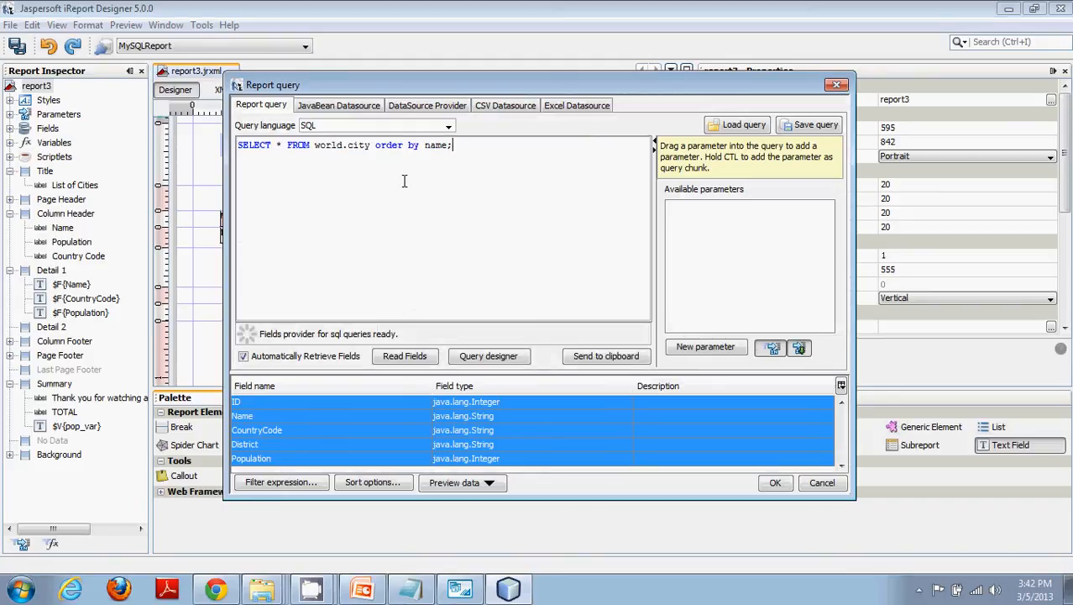
left_click(840, 86)
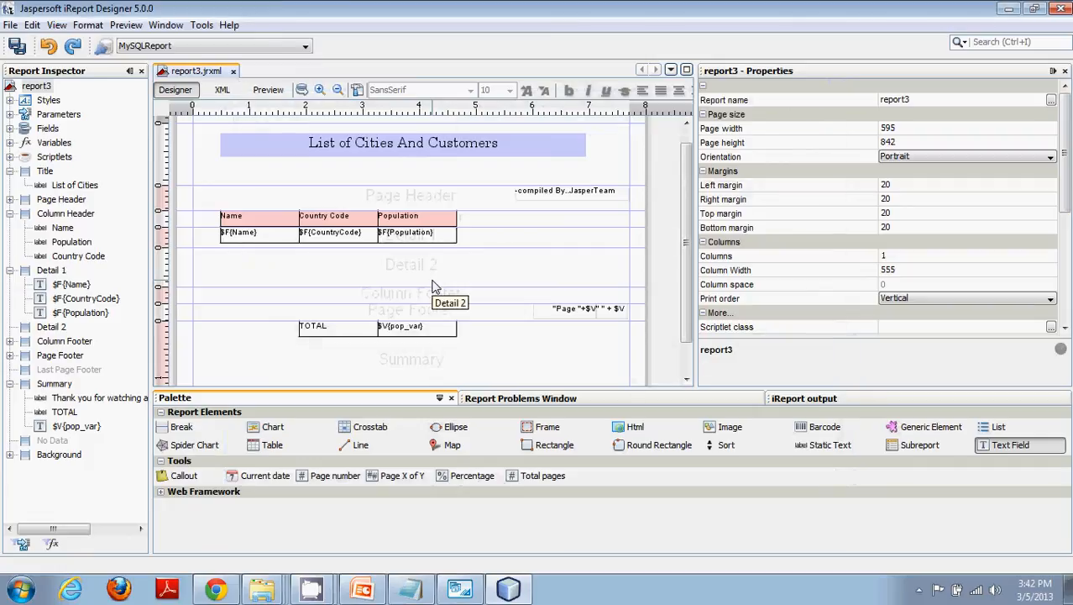
Step: Create a new report named report5 from the Blank A4 template
left_click(10, 25)
left_click(47, 50)
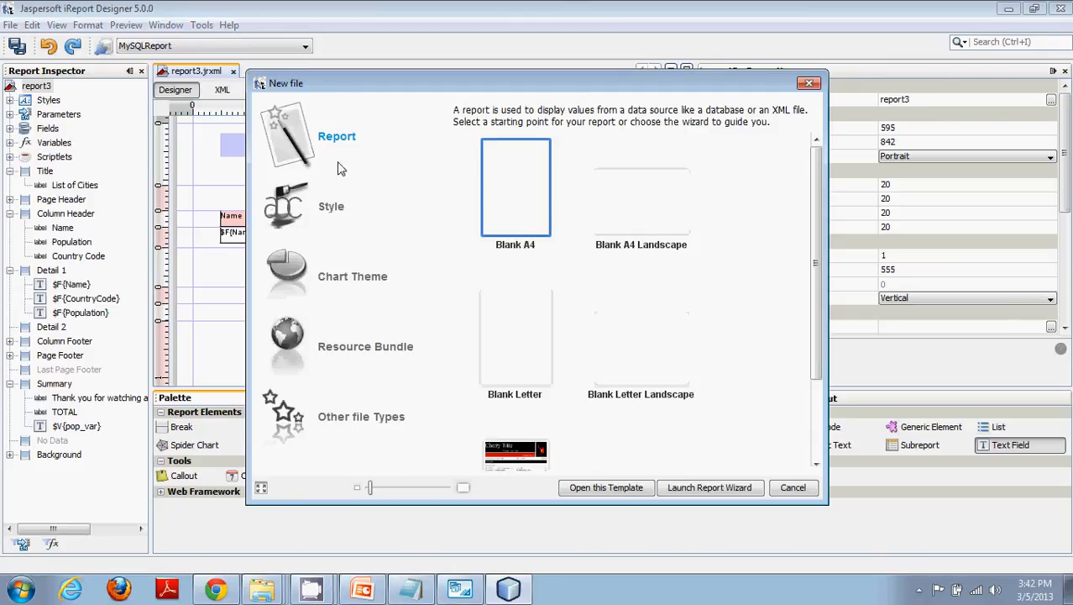
left_click(624, 491)
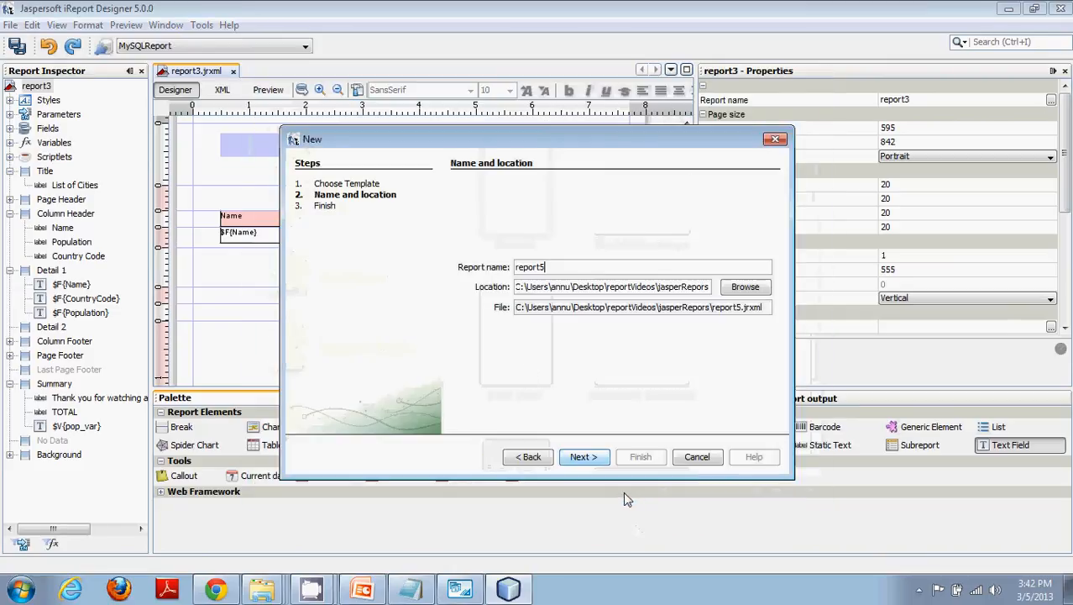
left_click(585, 459)
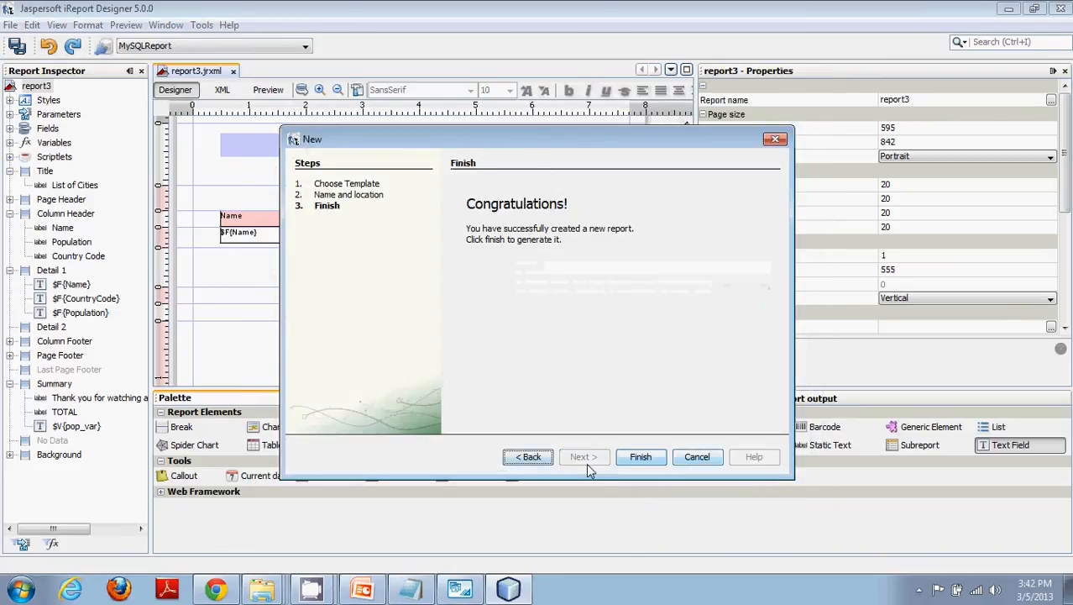
left_click(640, 458)
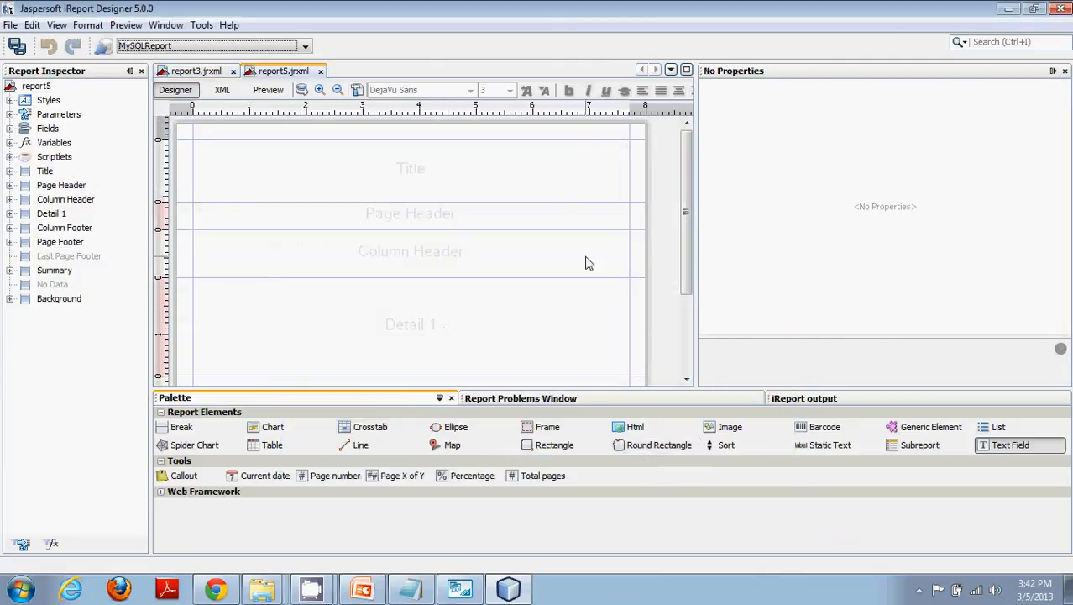
Step: Copy the header labels and detail fields from report3 into report5 and place them in the Column Header band
left_click_drag(693, 257, 695, 303)
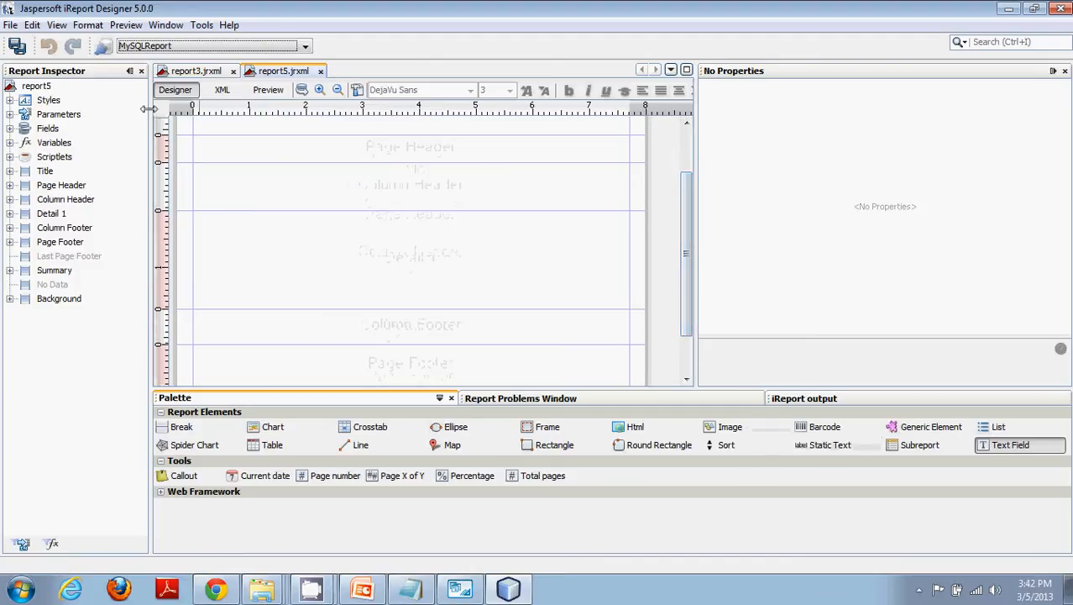
left_click(193, 70)
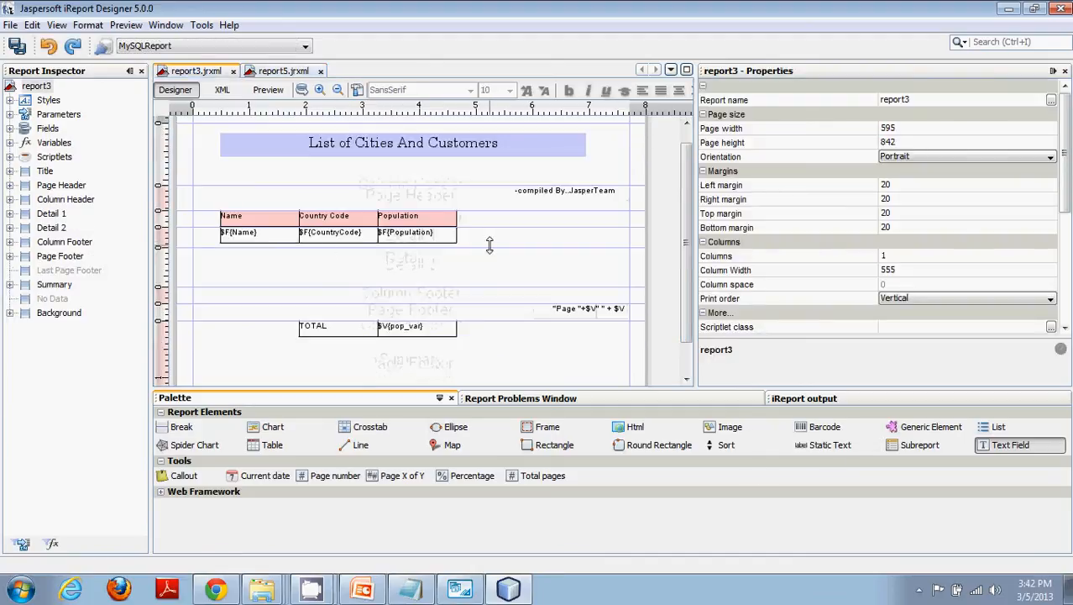
left_click_drag(489, 240, 218, 217)
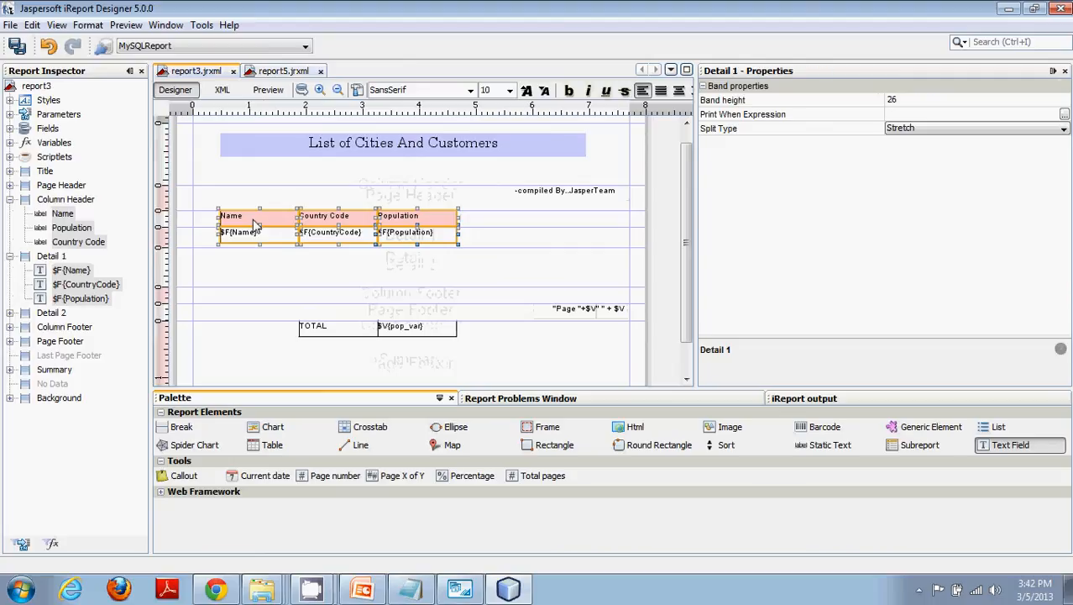
left_click(286, 72)
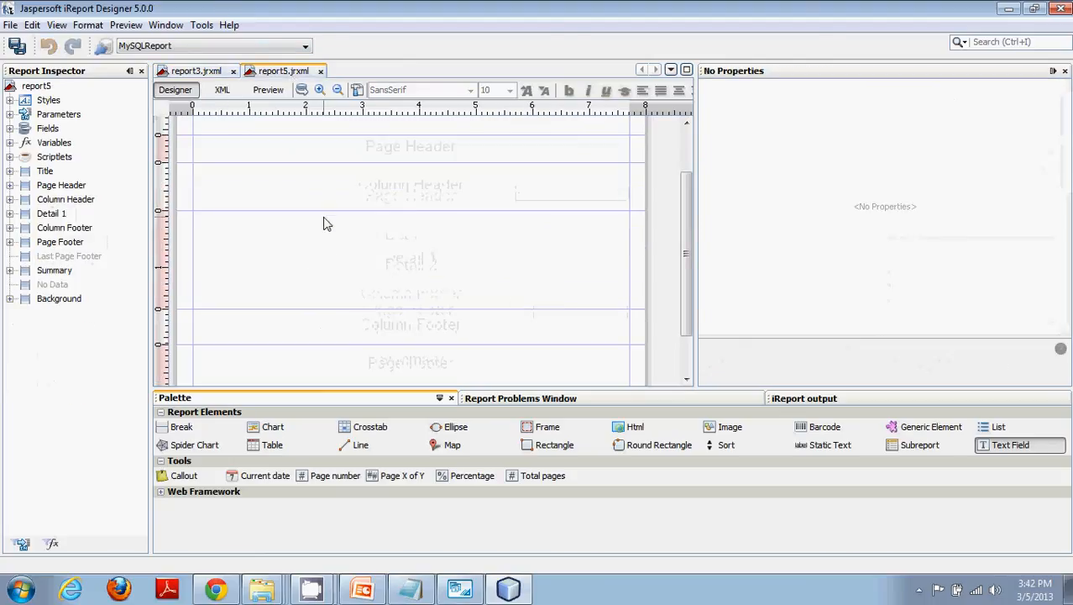
left_click(314, 264)
key("ctrl+v")
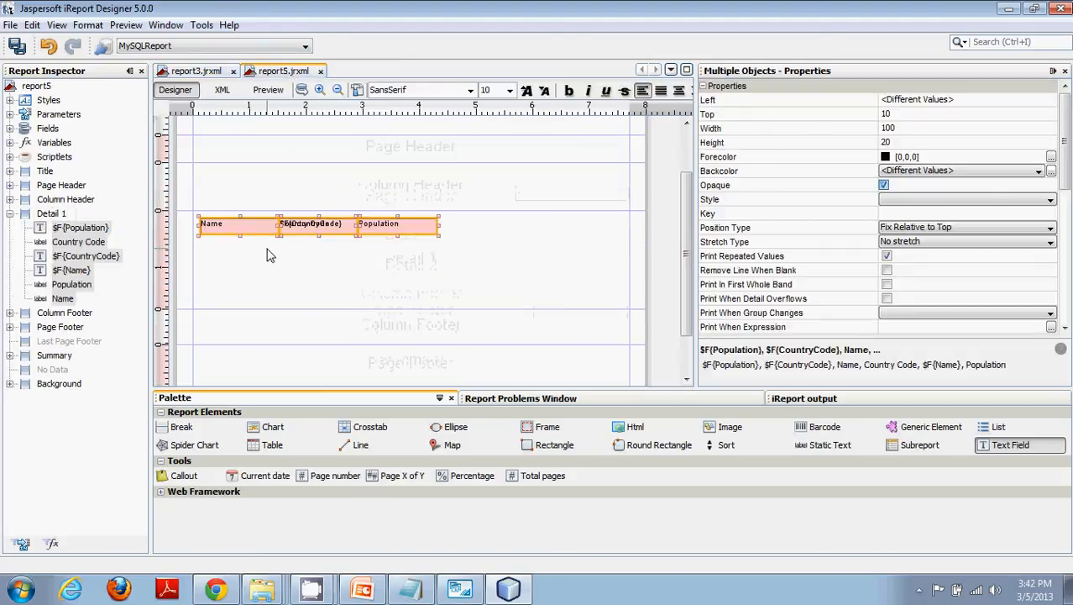
left_click_drag(252, 237, 296, 195)
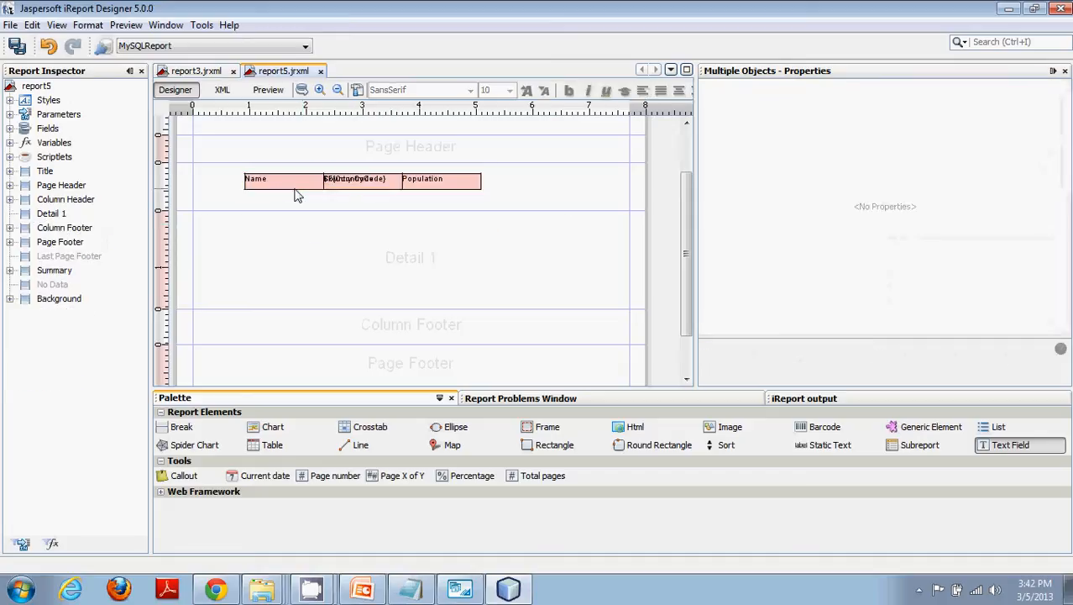
Step: Separate the overlapping elements, aligning the Name, Country Code and Population labels in the Column Header band and their fields directly below in Detail 1
left_click(318, 263)
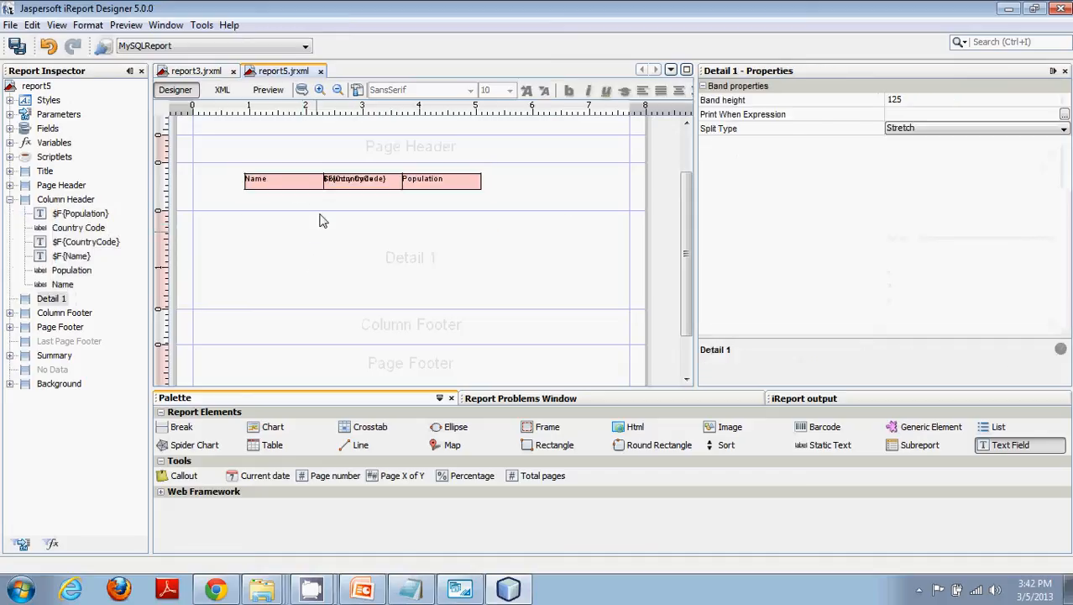
left_click_drag(308, 181, 329, 199)
left_click(326, 183)
left_click_drag(428, 183, 545, 190)
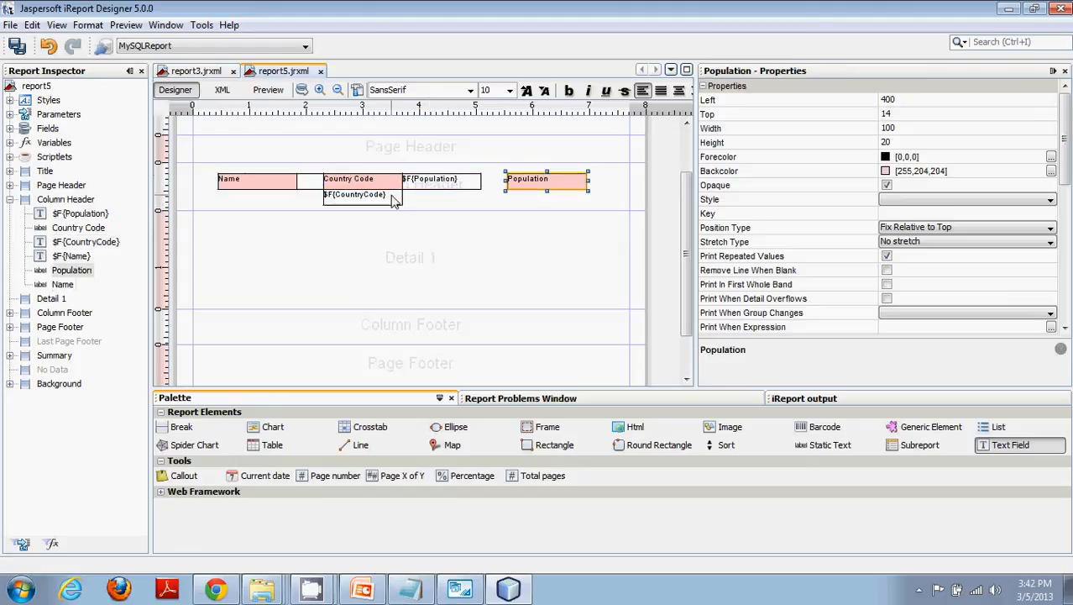
mouse_move(399, 195)
left_mouse_down()
mouse_move(388, 230)
mouse_move(398, 206)
left_mouse_up()
left_click_drag(441, 178, 443, 215)
left_click_drag(531, 189, 426, 183)
left_click_drag(298, 189, 296, 222)
mouse_move(282, 184)
left_mouse_down()
mouse_move(311, 184)
mouse_move(300, 190)
left_mouse_up()
left_click(300, 267)
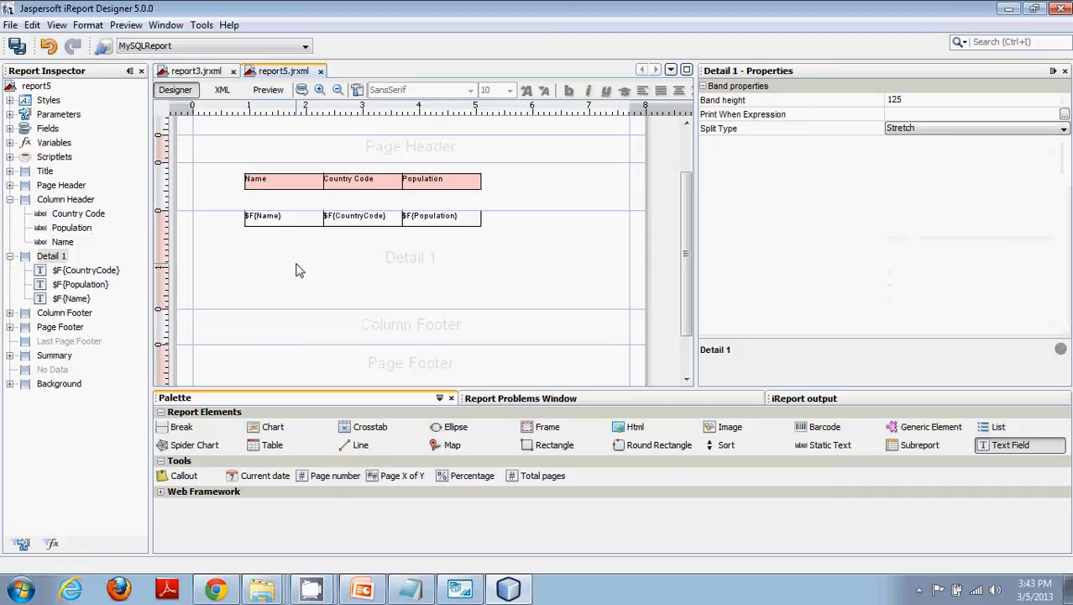
Step: Change the Country Code header label's text to "Order No"
double_click(381, 182)
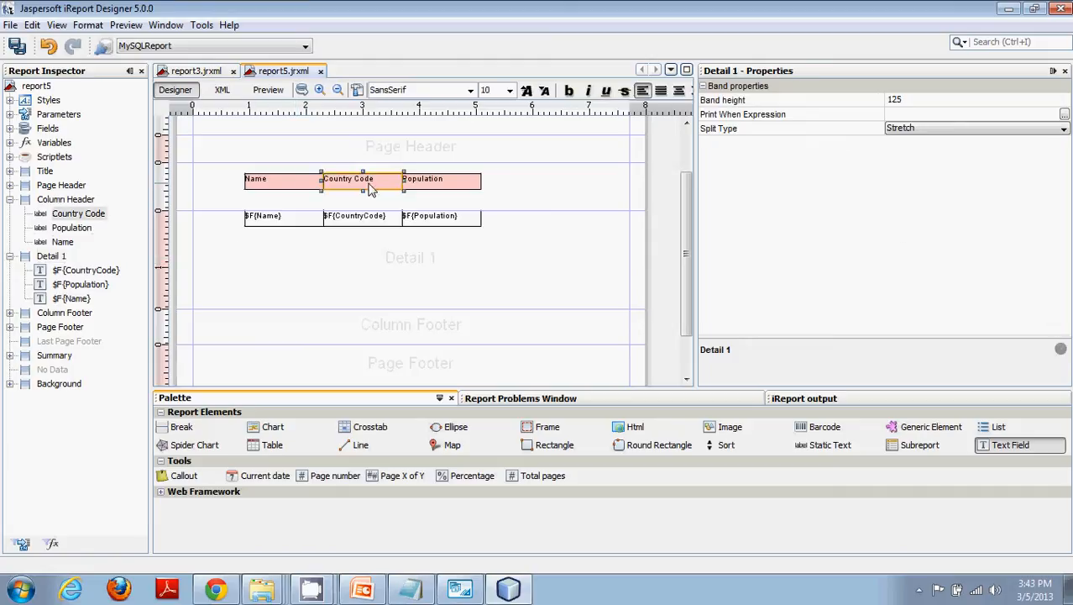
left_click(345, 180)
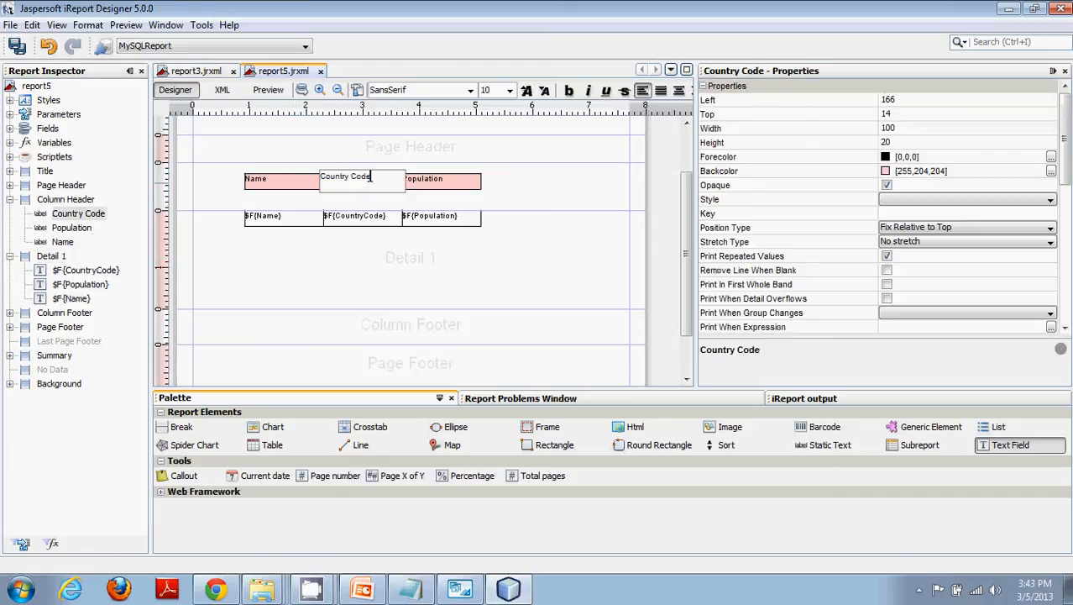
left_click_drag(370, 178, 308, 180)
type("Co")
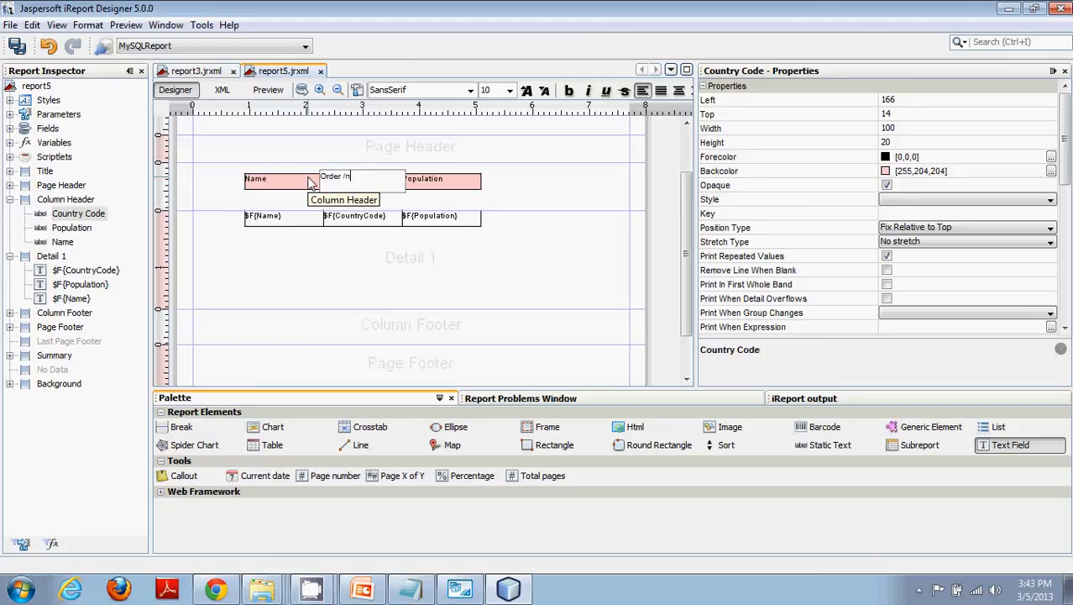
type("der /n")
key("BackSpace")
key("BackSpace")
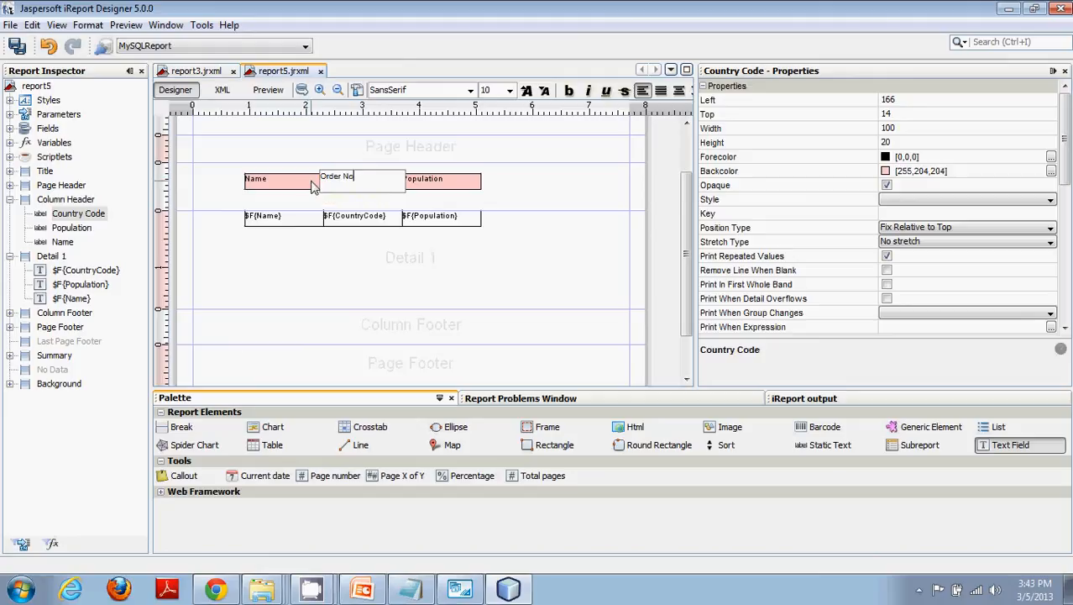
left_click(533, 190)
Step: Check the Customer table's columns in MySQL Workbench and change the Population header label's text to "Title"
left_click(435, 188)
double_click(435, 187)
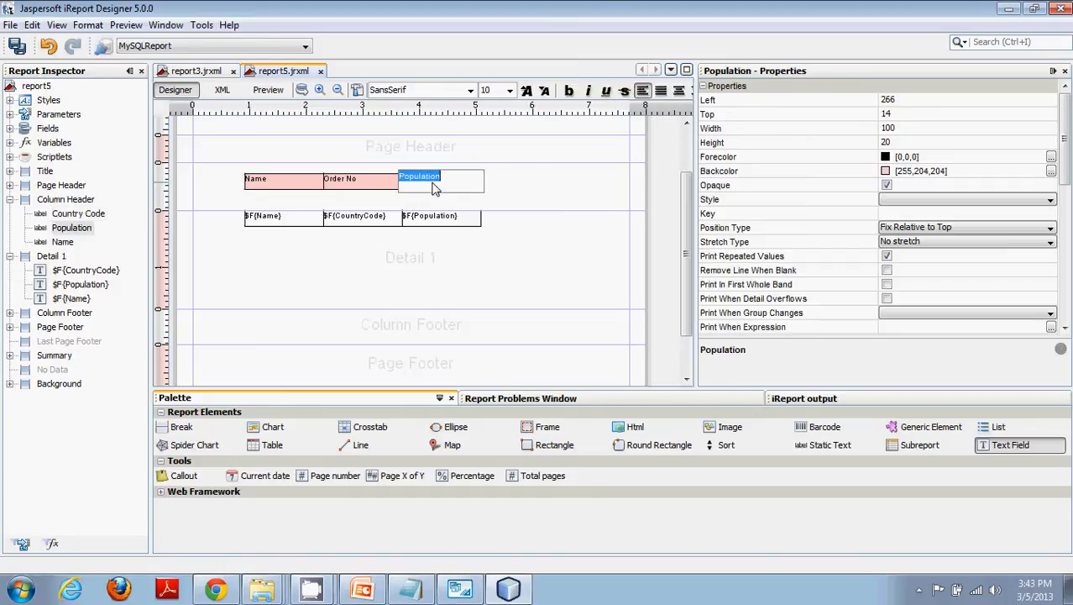
scroll(435, 187, "down", 1)
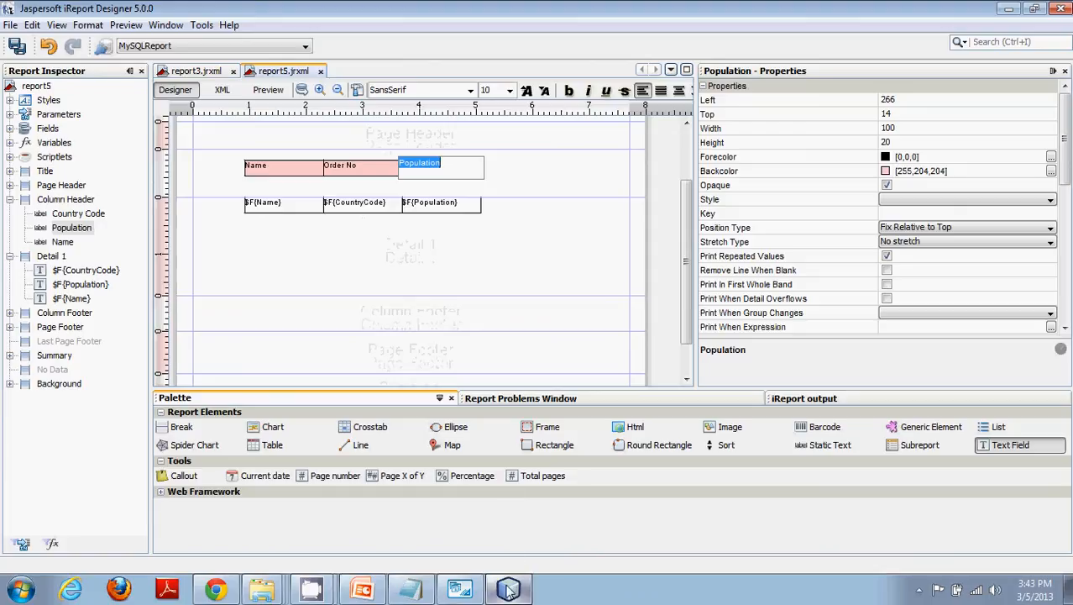
left_click(473, 594)
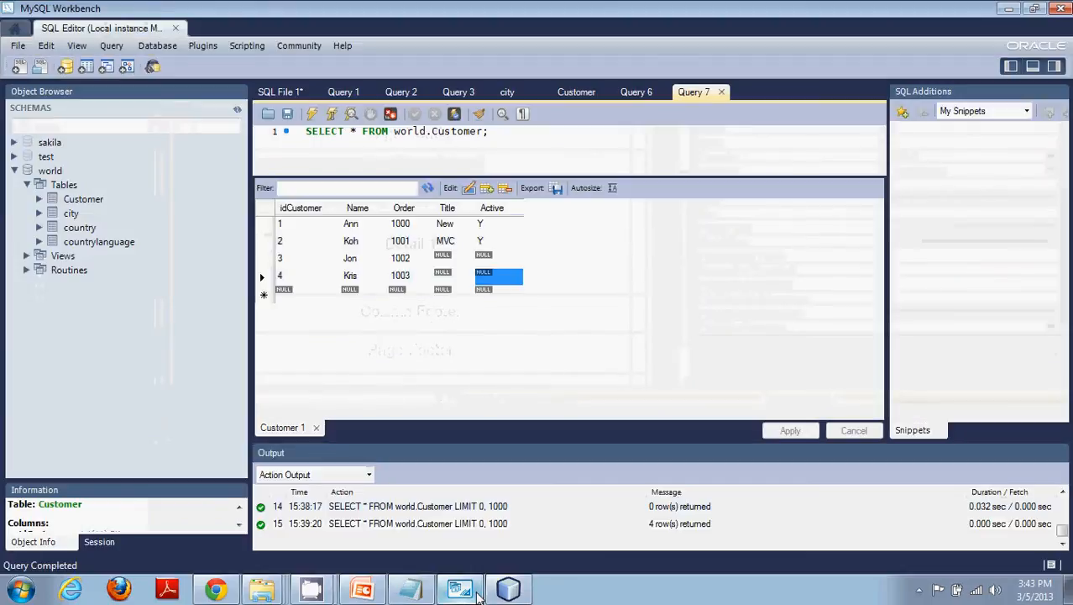
left_click(477, 593)
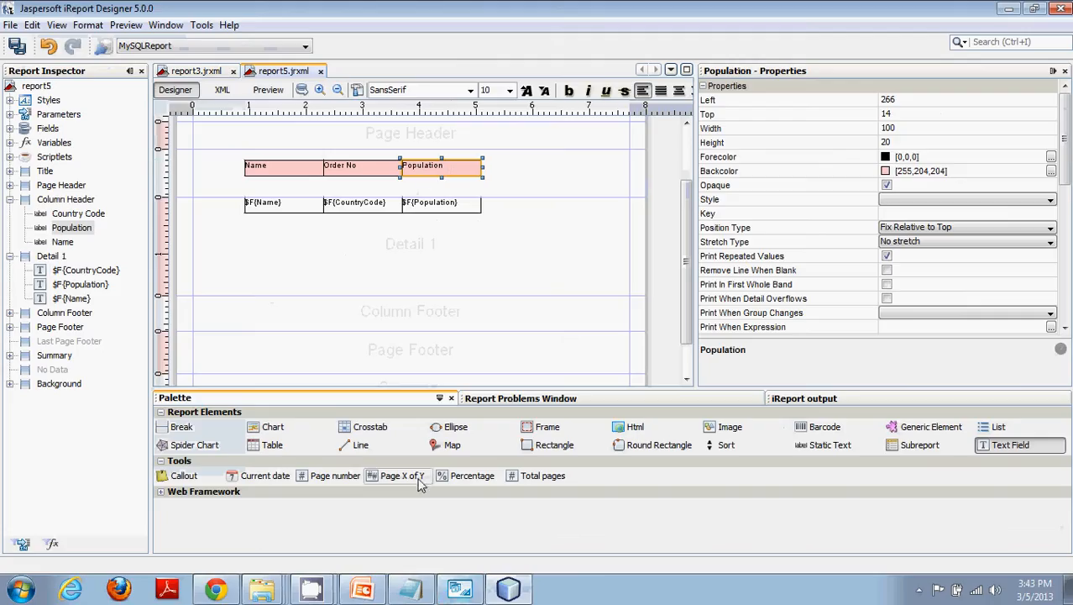
double_click(453, 166)
type("T")
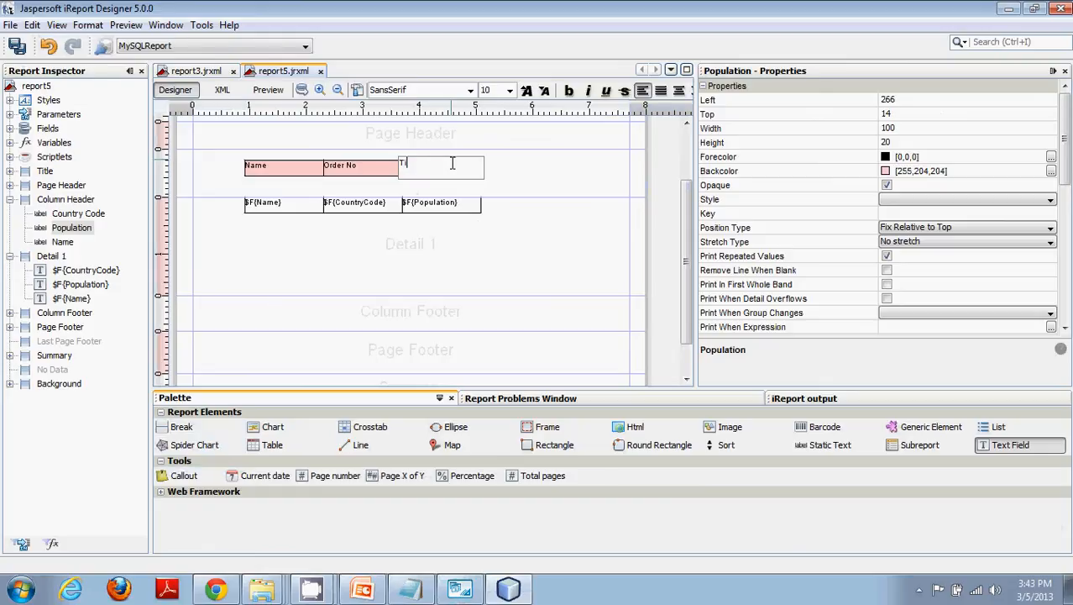
type("itle")
left_click(500, 236)
Step: Clear the text field expression of the Name field in the Detail 1 band
left_click(269, 211)
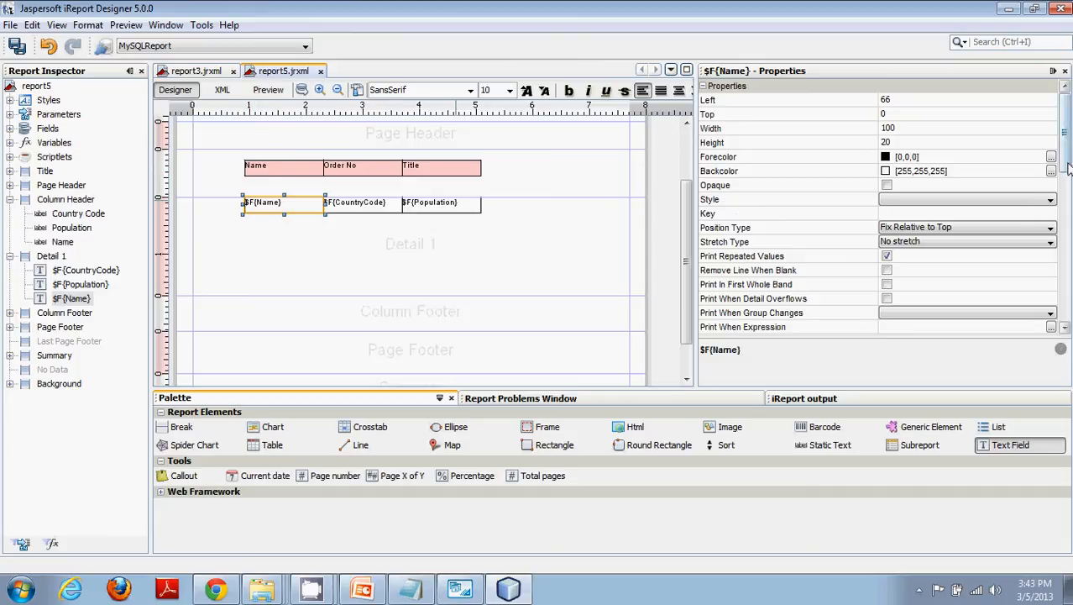
scroll(1050, 177, "down", 4)
left_click(1051, 188)
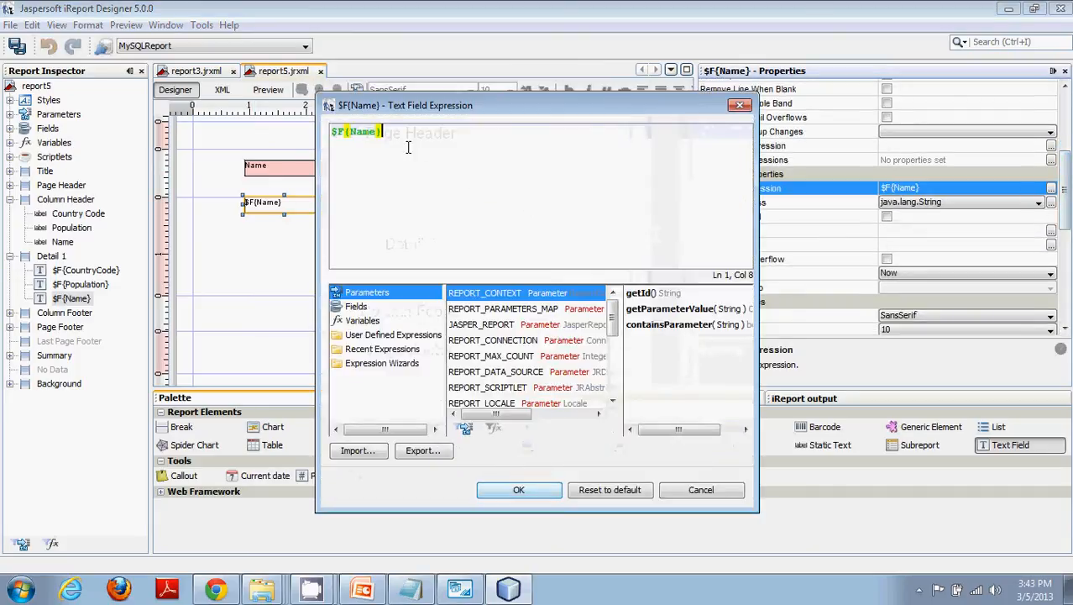
left_click_drag(418, 144, 294, 137)
key("BackSpace")
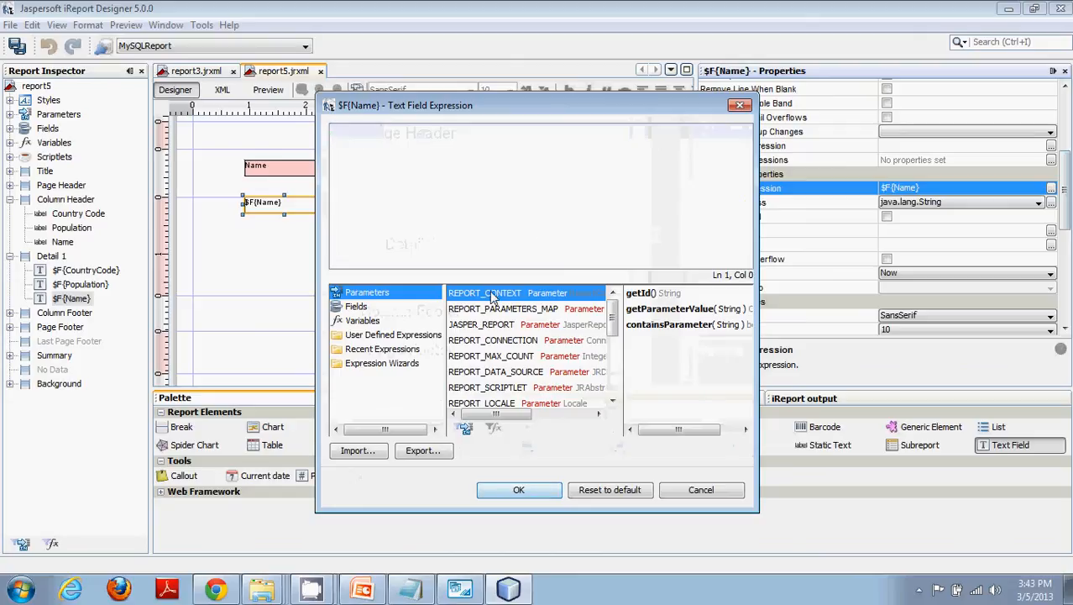
left_click(356, 307)
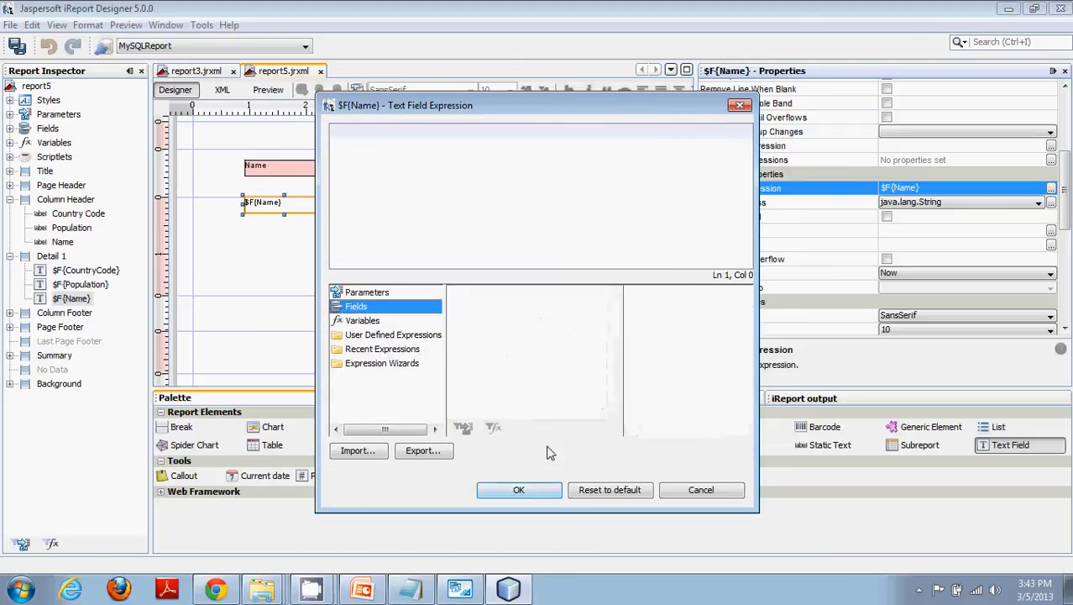
left_click(547, 487)
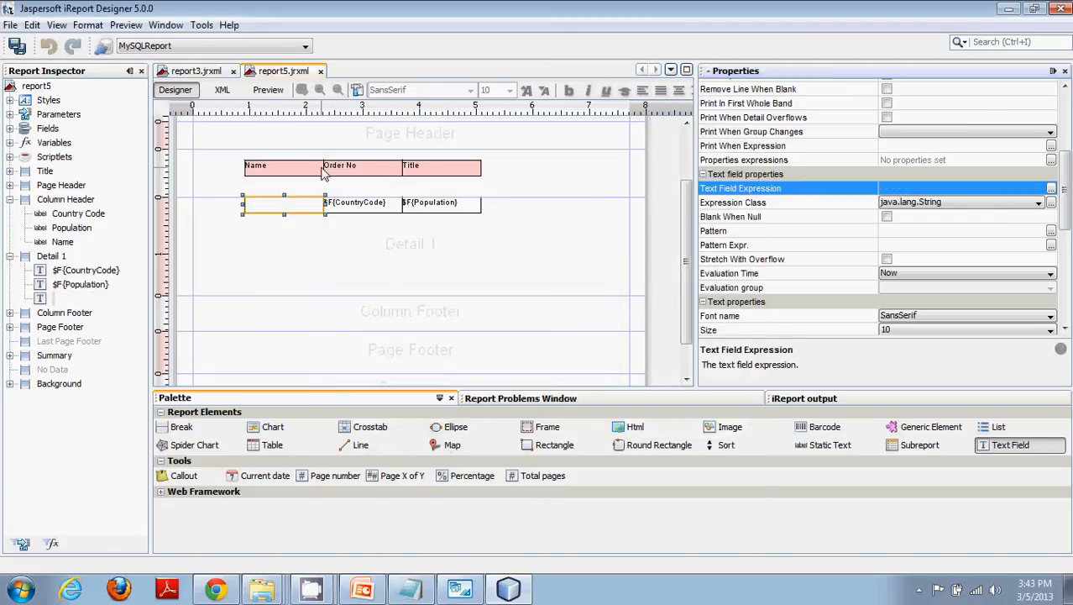
Step: Set report5's SQL query to "SELECT * FROM world.Customer;", copied from MySQL Workbench, and apply it with the retrieved fields
left_click(303, 91)
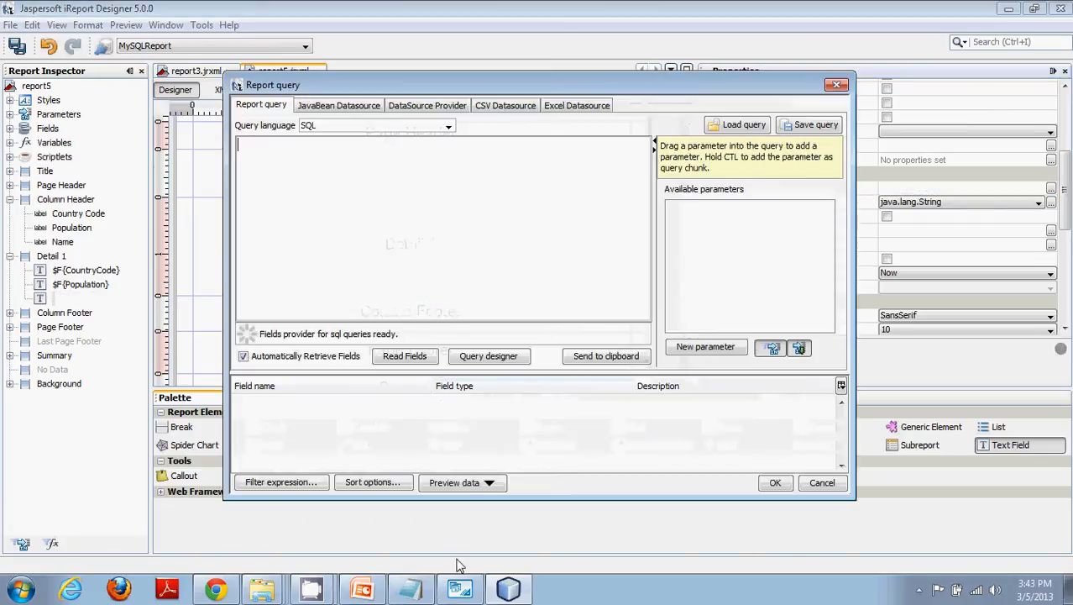
left_click(460, 588)
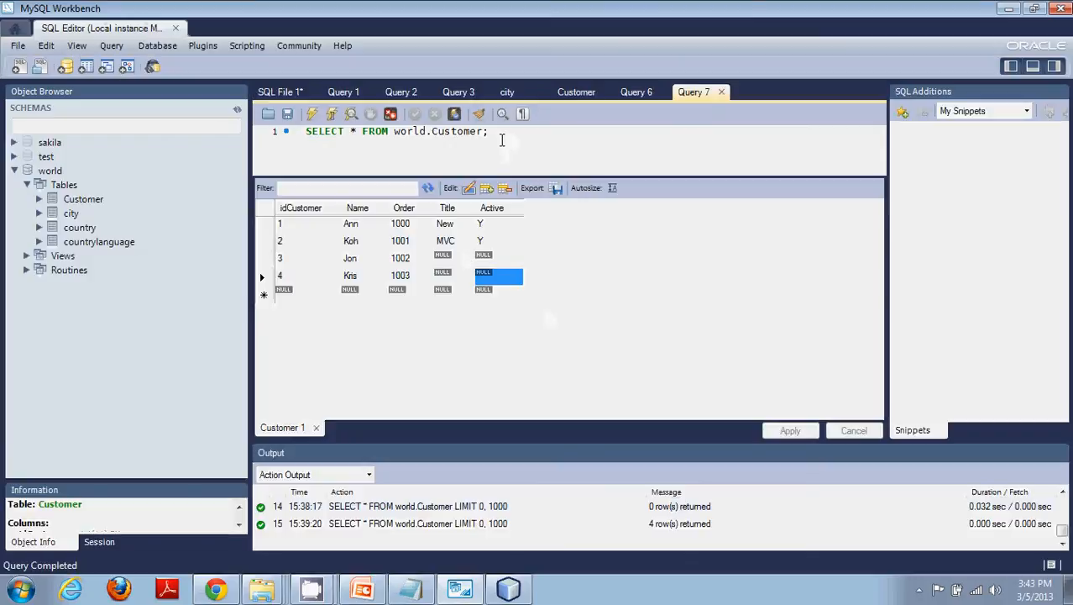
left_click_drag(502, 143, 304, 144)
key("ctrl+c")
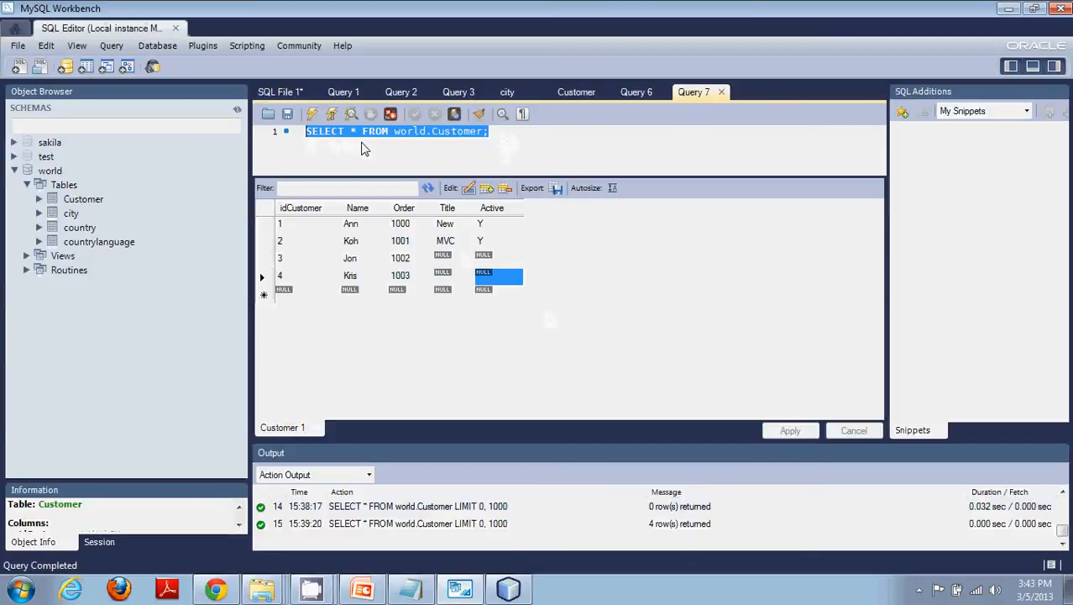
left_click(1009, 9)
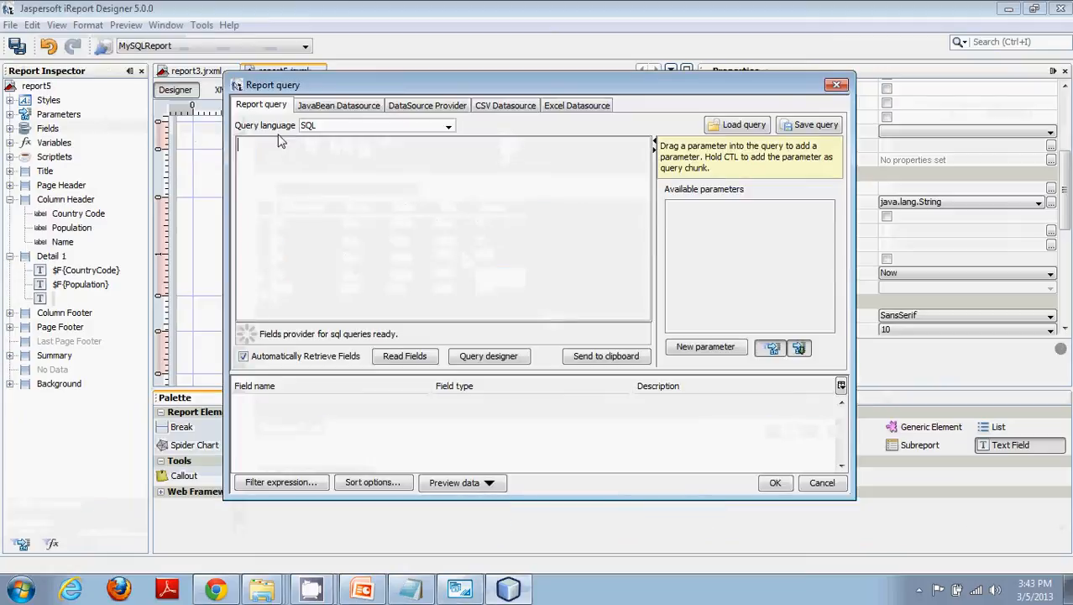
key("ctrl+v")
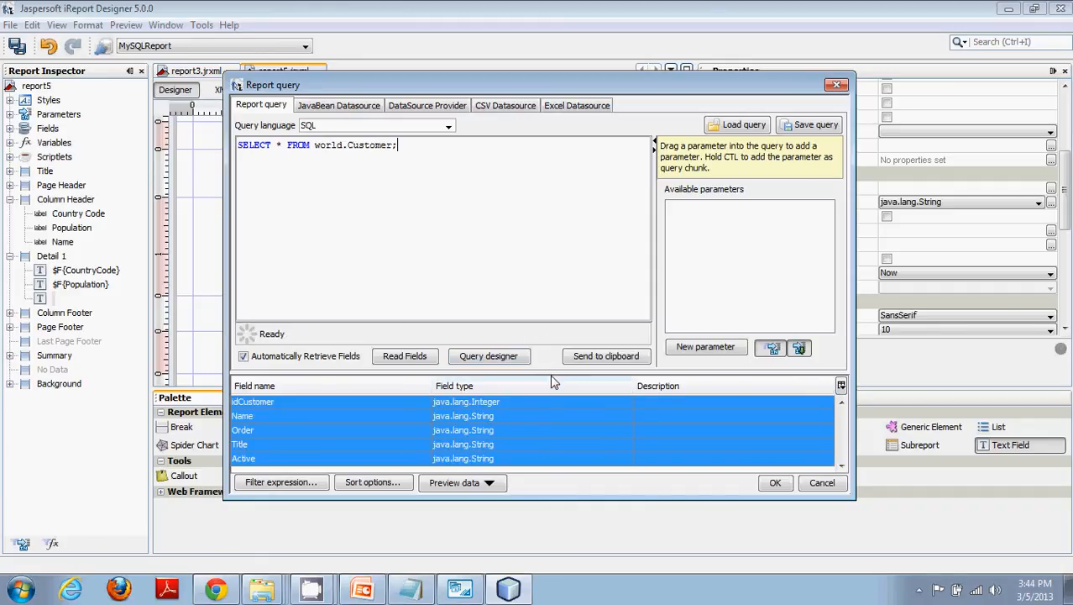
left_click_drag(551, 372, 551, 283)
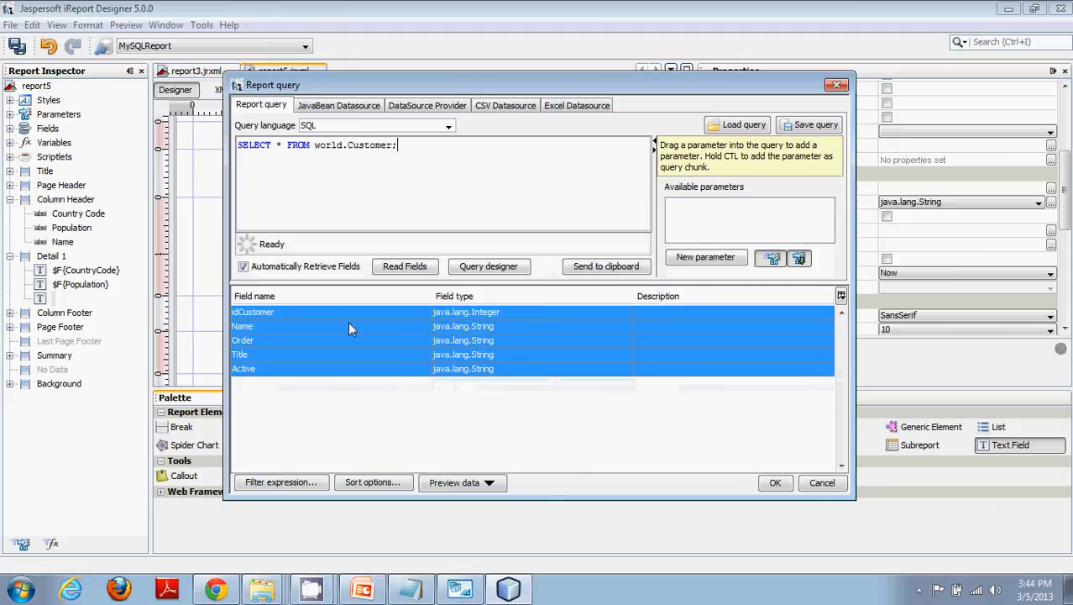
left_click(786, 485)
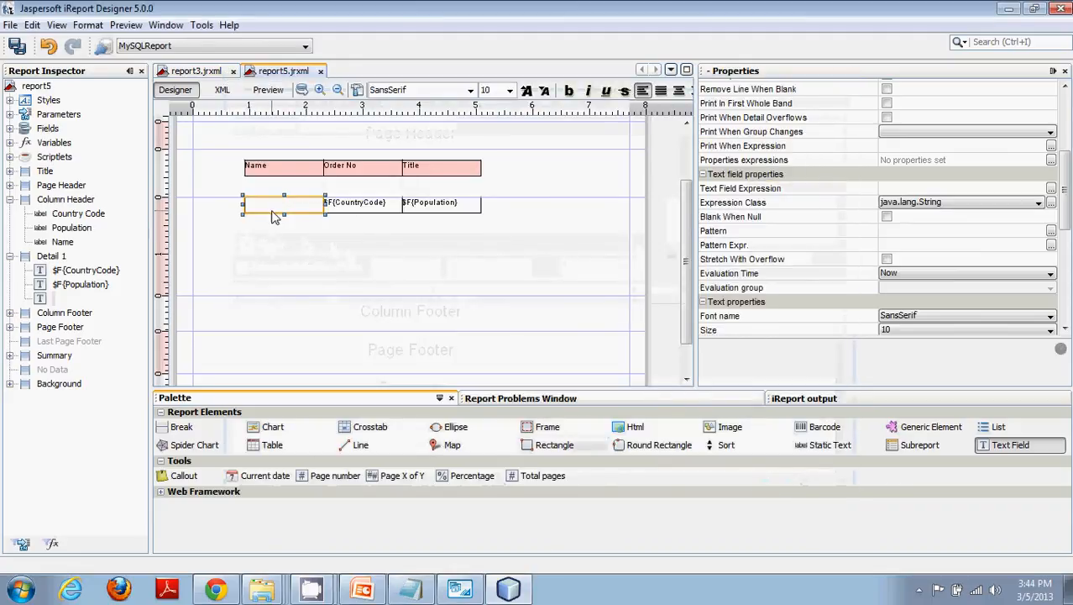
Step: Set the empty Detail 1 text field's expression to the Customer query's Name field, $F{Name}
left_click_drag(1066, 210, 1065, 180)
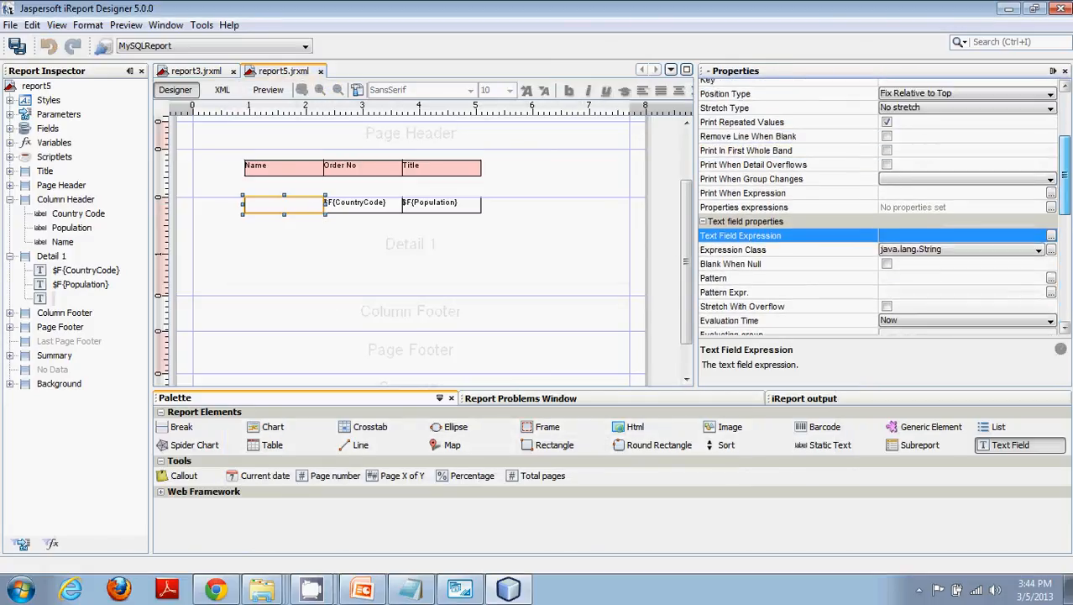
left_click(1051, 236)
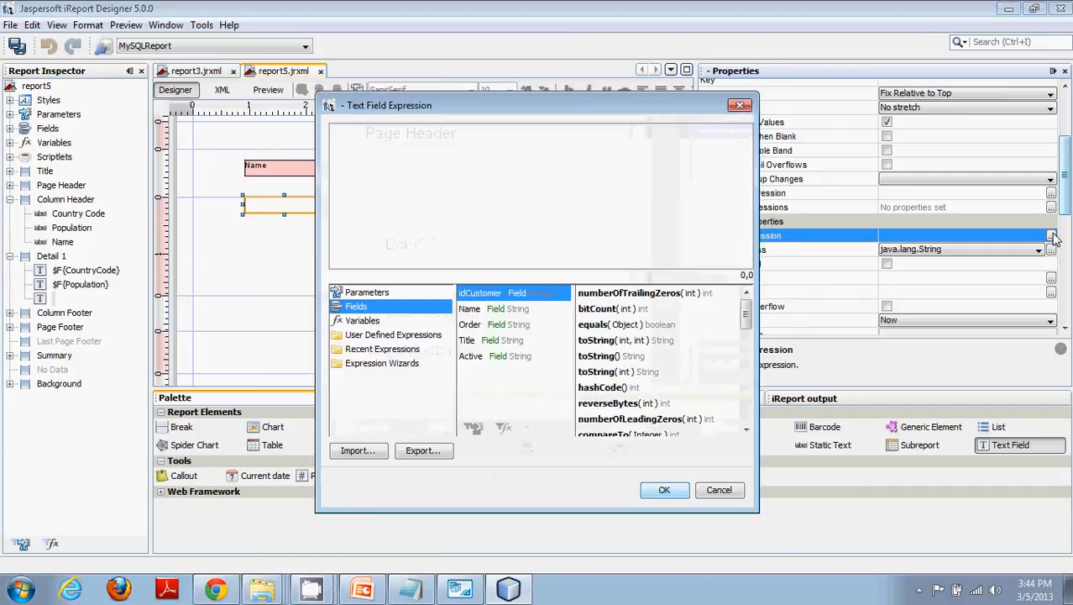
left_click(478, 311)
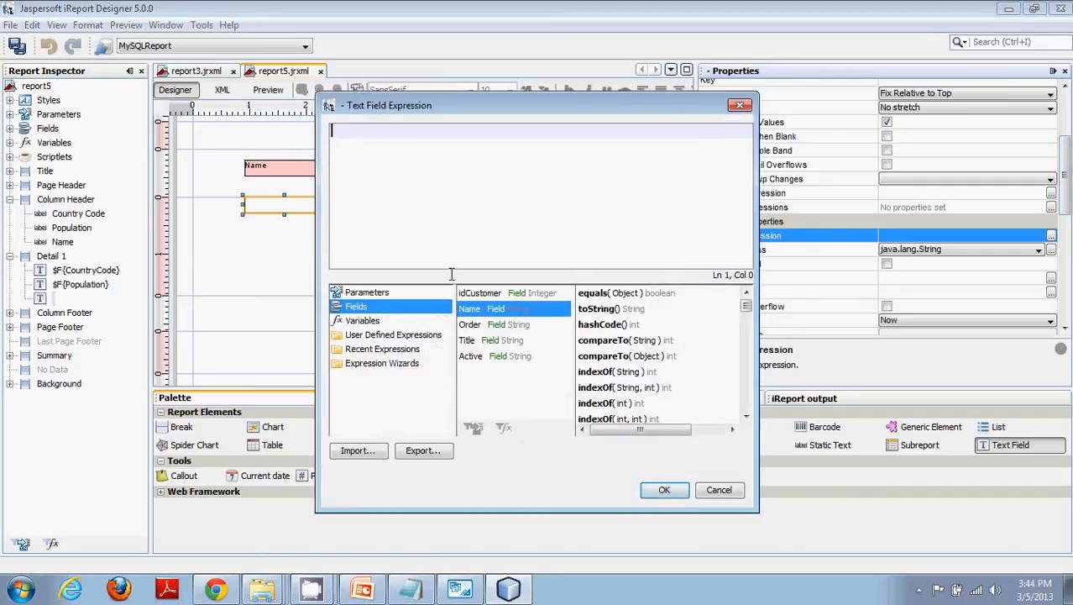
double_click(478, 311)
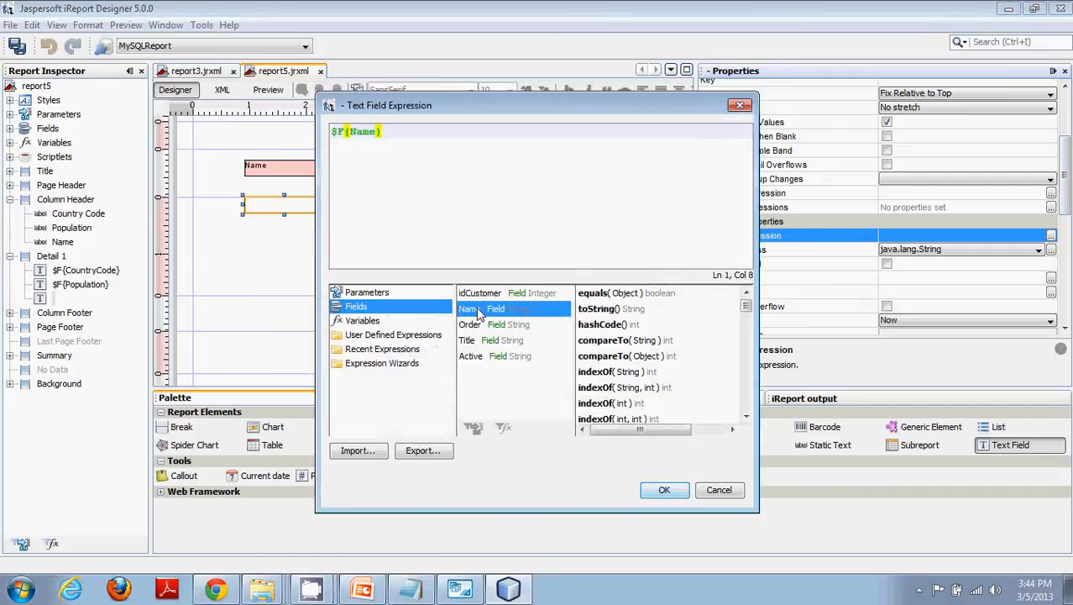
left_click(665, 490)
Step: Replace the CountryCode text field's expression in Detail 1 with the Order field, $F{Order}
left_click(371, 222)
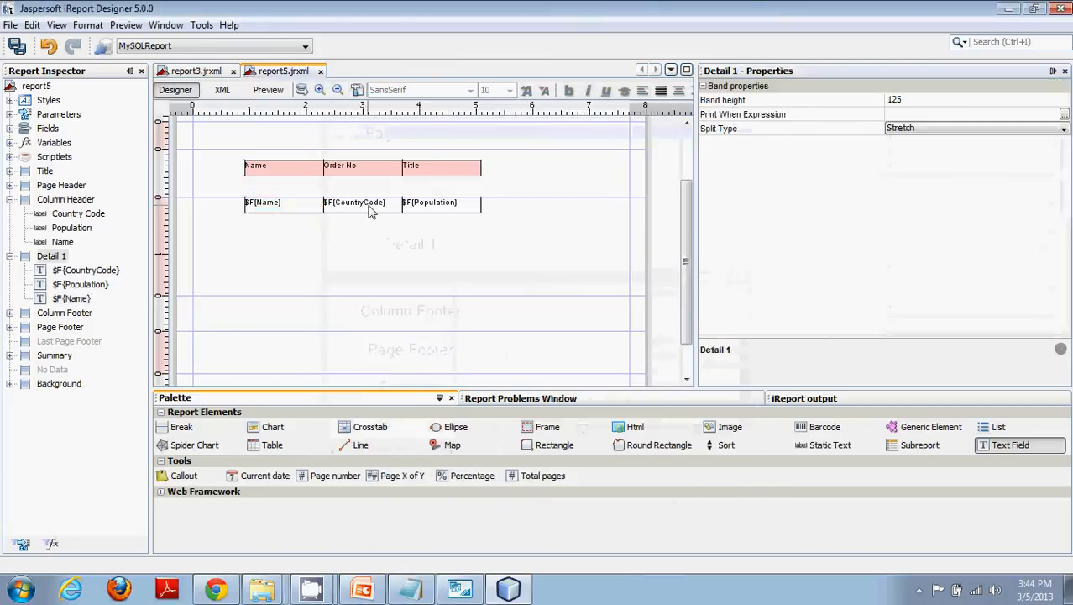
left_click(366, 205)
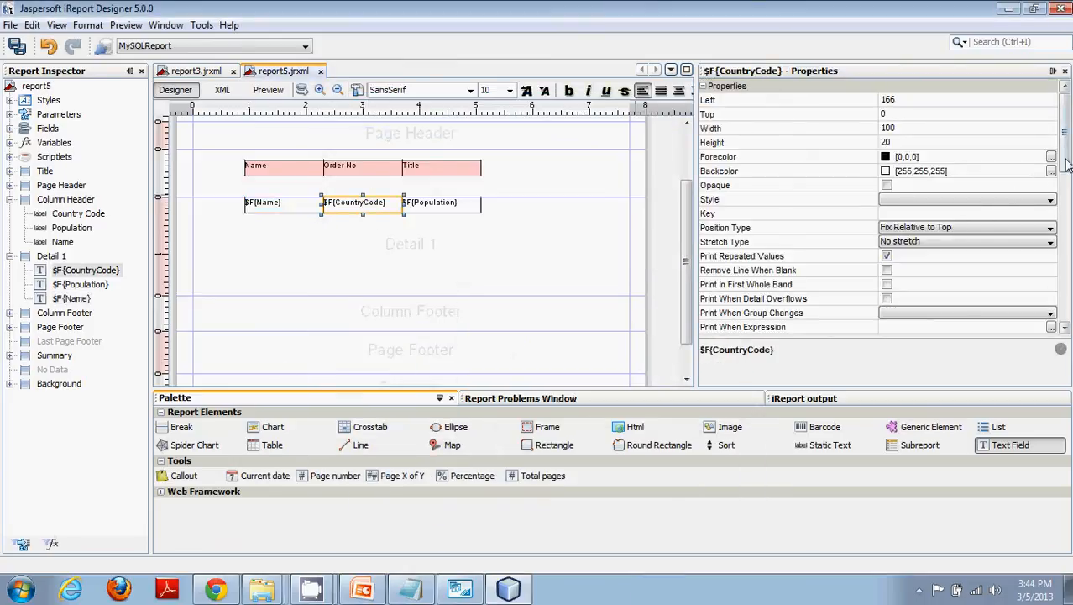
left_click_drag(1066, 163, 1068, 227)
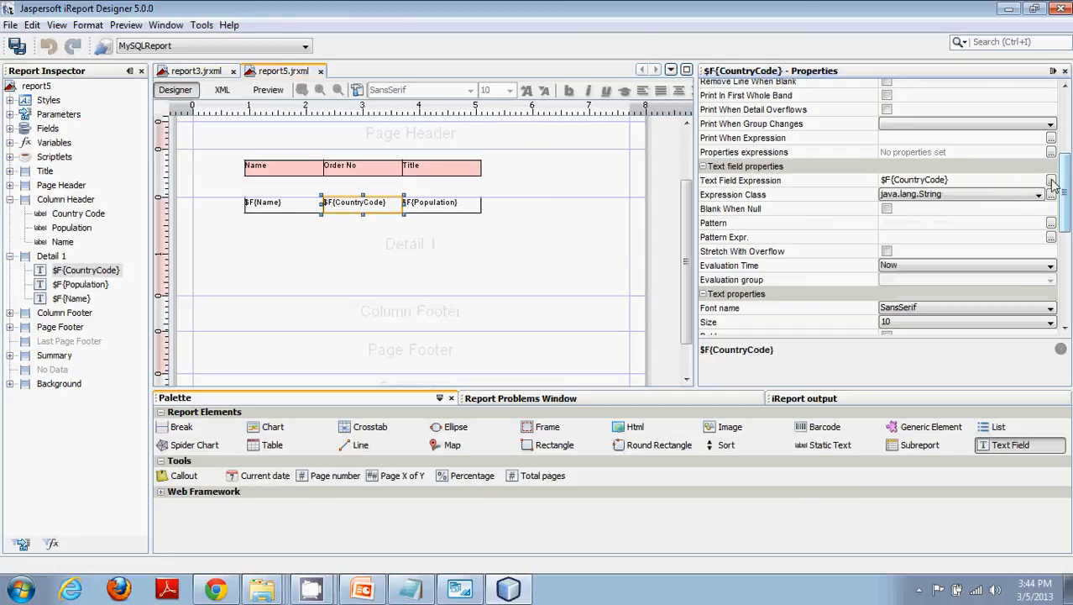
left_click(1051, 182)
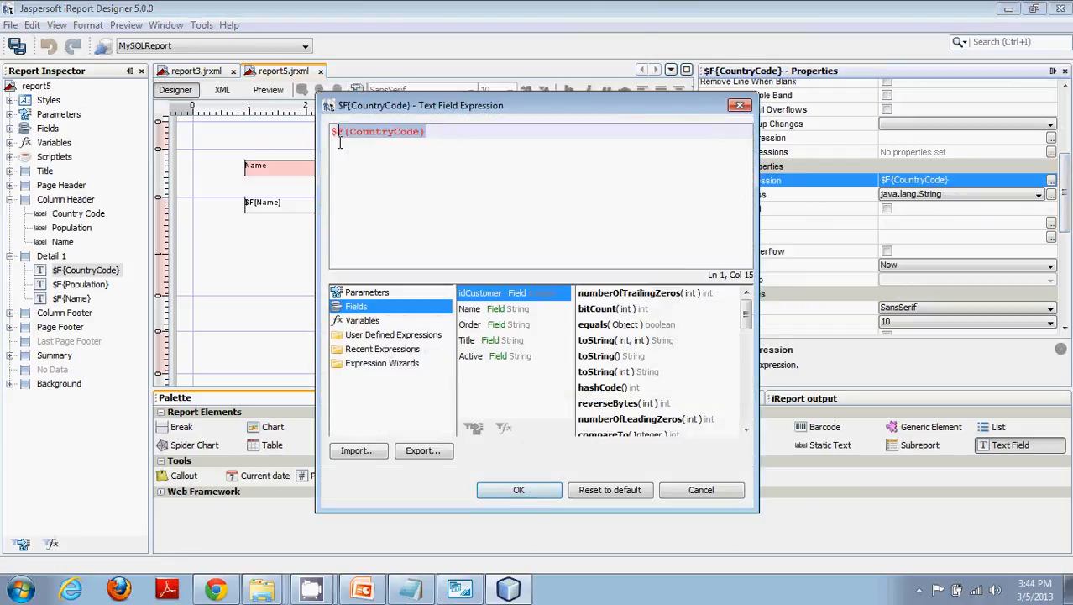
key("Delete")
left_click_drag(510, 108, 729, 106)
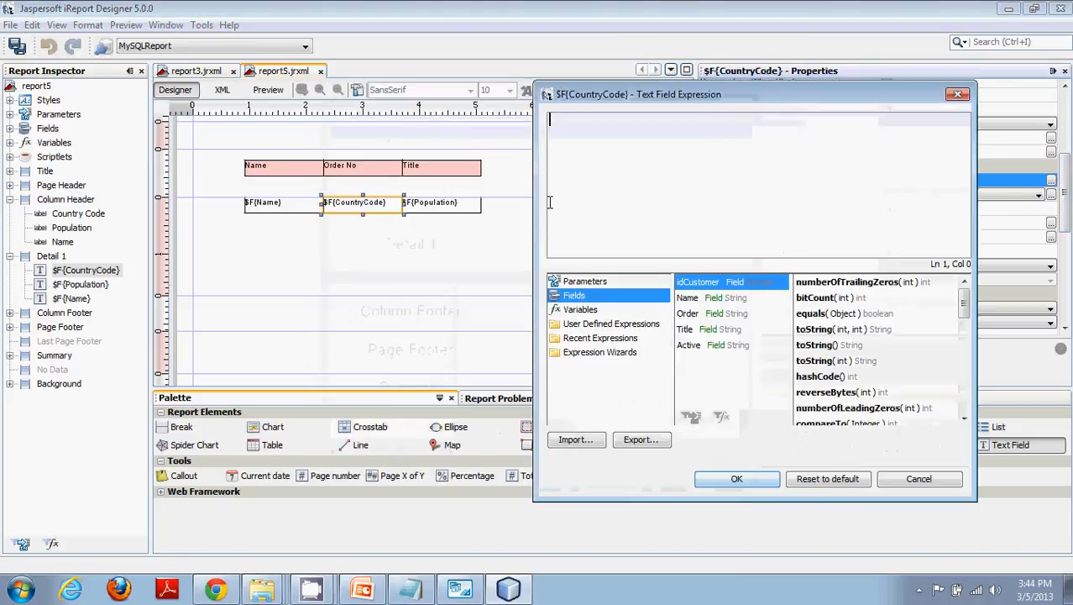
double_click(688, 315)
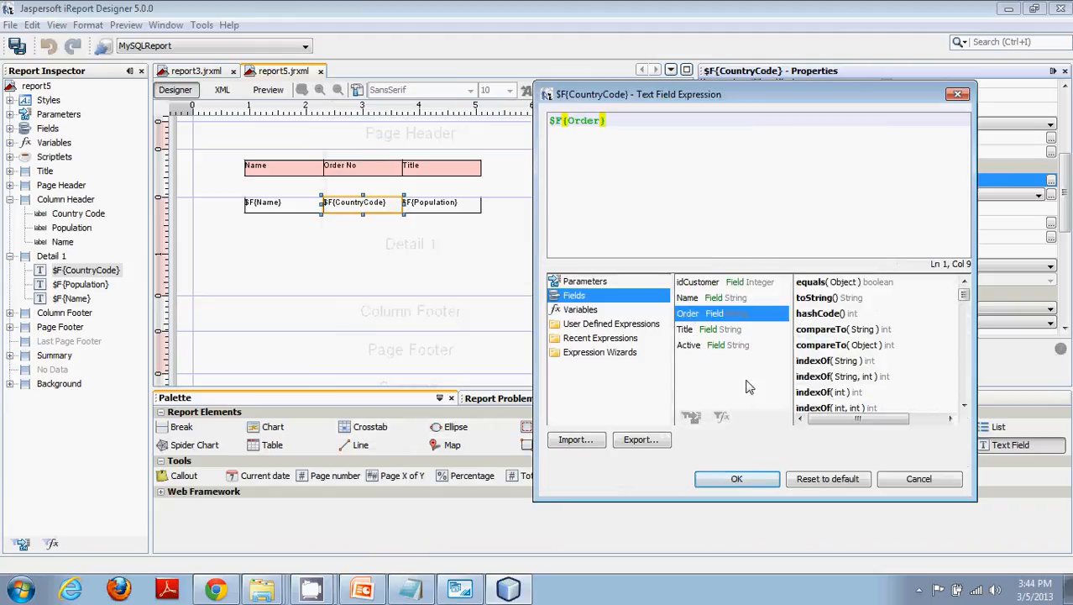
left_click(736, 480)
Step: Replace the Population text field's expression in Detail 1 with the Title field, $F{Title}
left_click(443, 207)
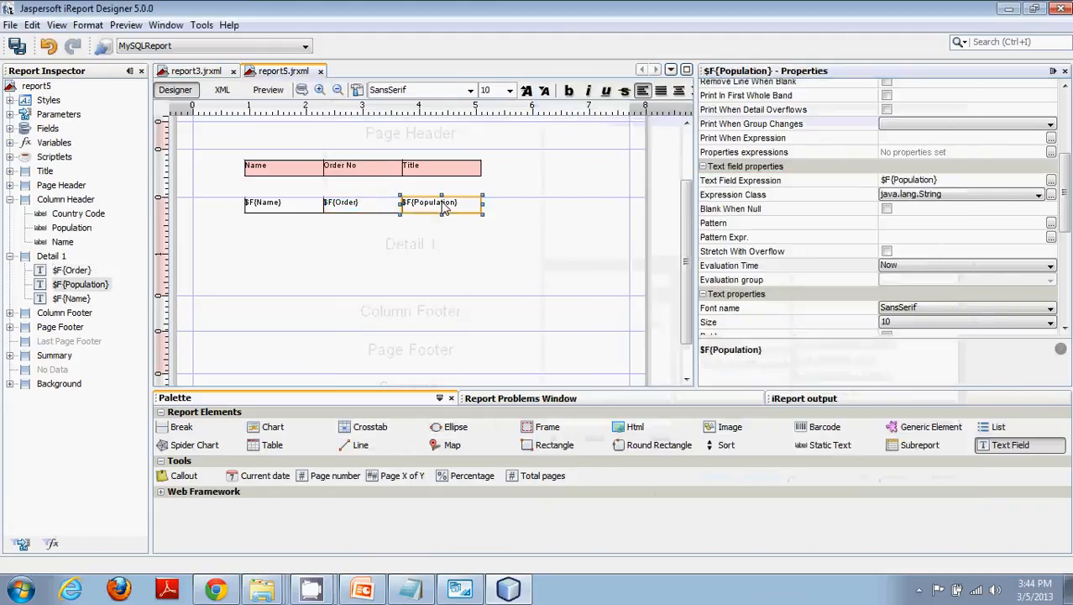
left_click(1051, 179)
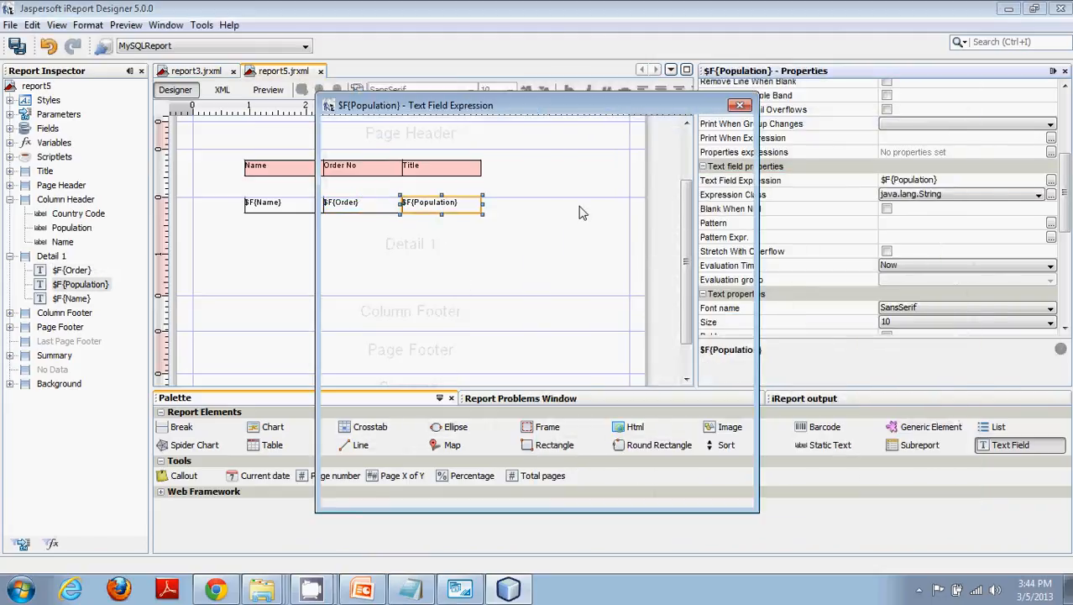
left_click_drag(427, 139, 275, 144)
key("BackSpace")
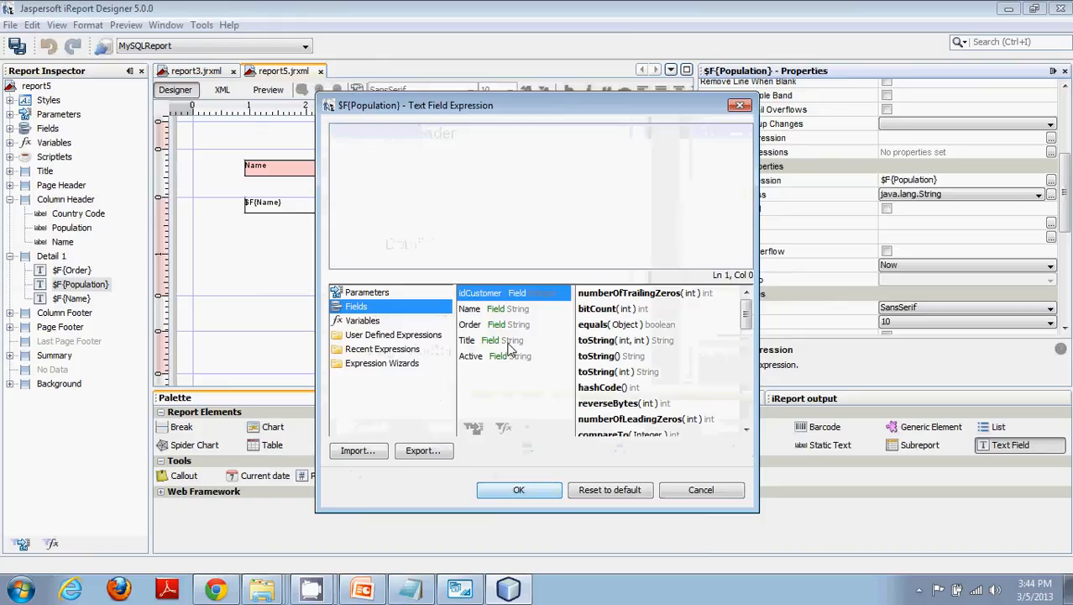
left_click(476, 344)
double_click(476, 340)
left_click(521, 489)
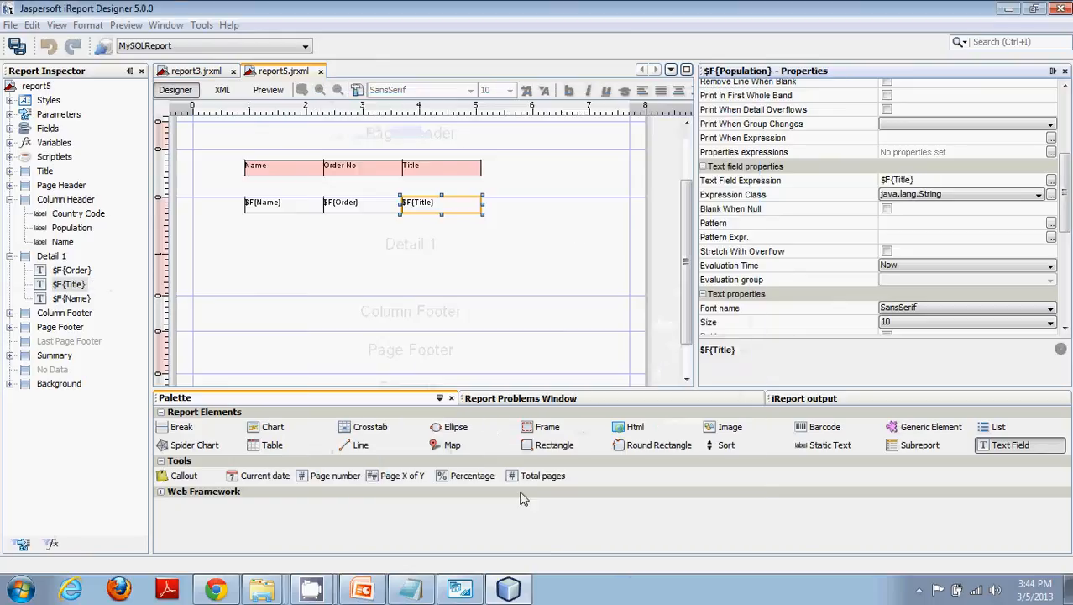
Step: Save the report and reduce the Detail 1 band's height to about 34
left_click(17, 46)
left_click(293, 252)
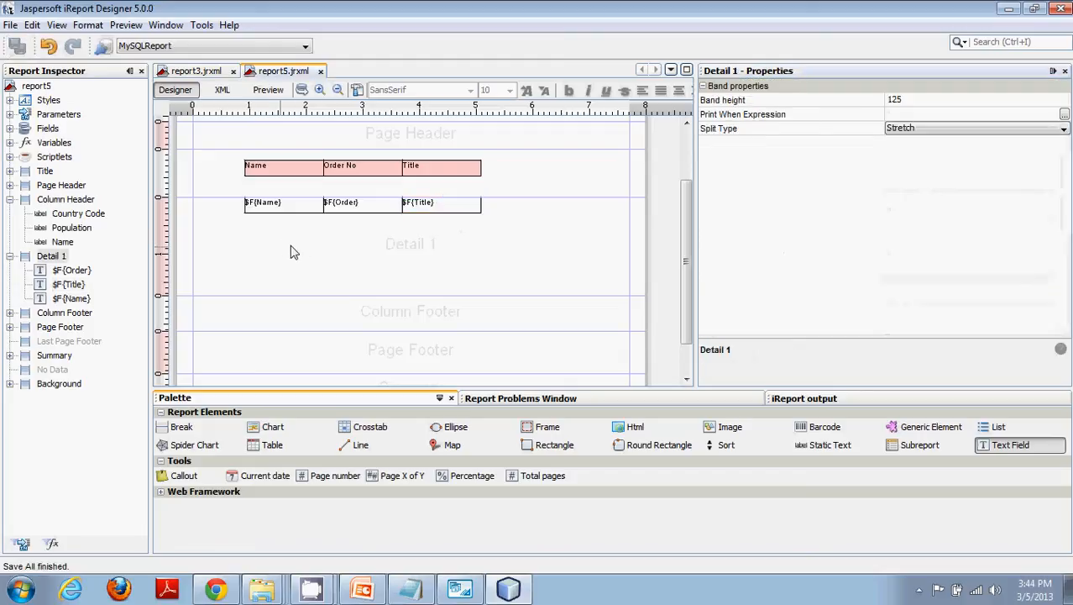
left_click_drag(191, 294, 194, 225)
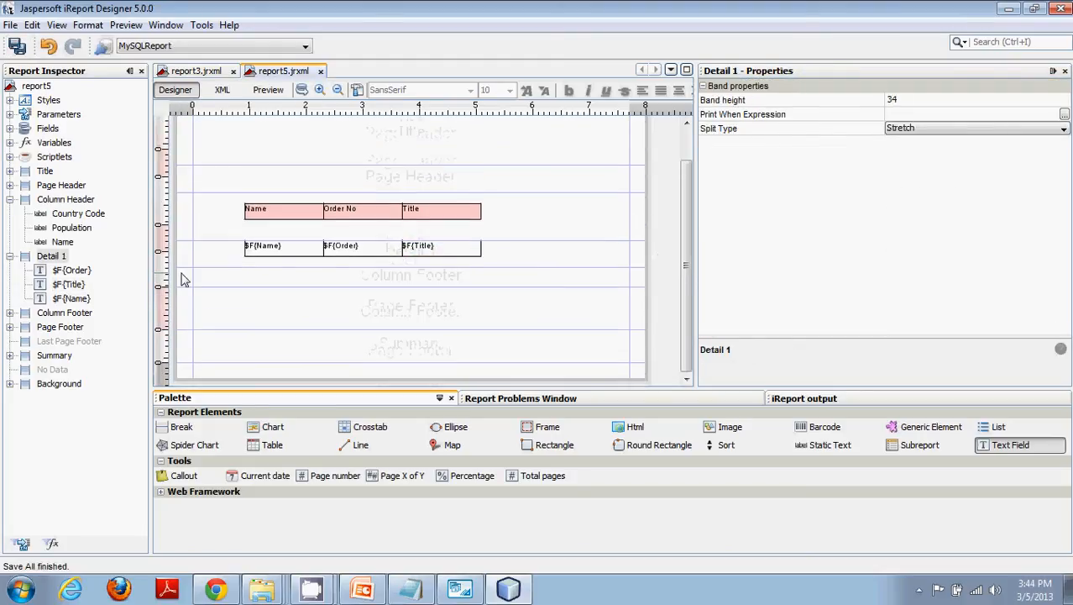
Step: Copy the "List of Cities And Customers" heading from report3 into report5's Title band and save the report
left_click(218, 73)
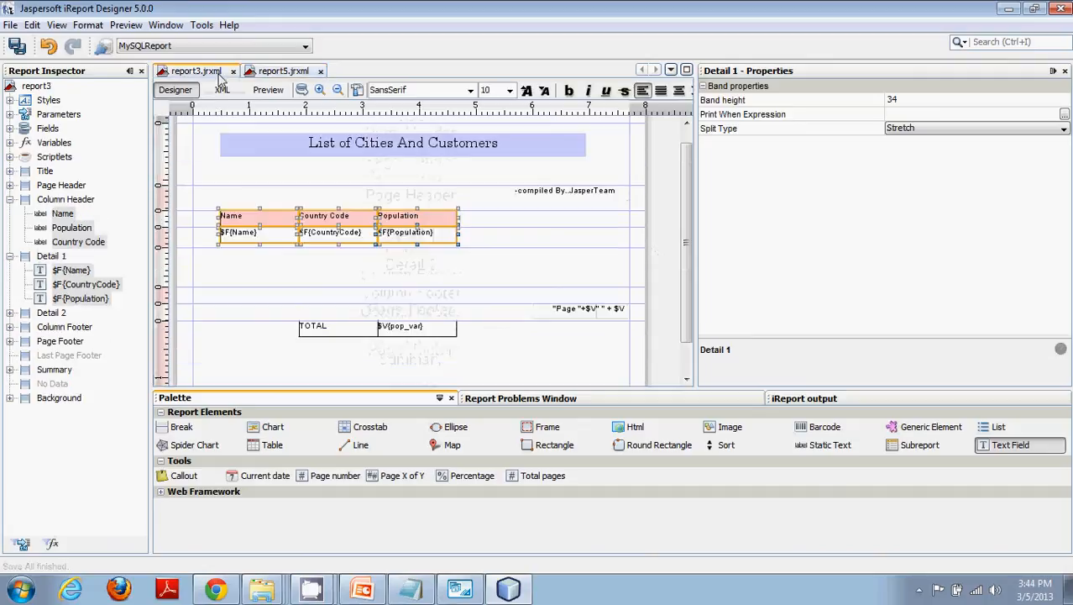
left_click(398, 148)
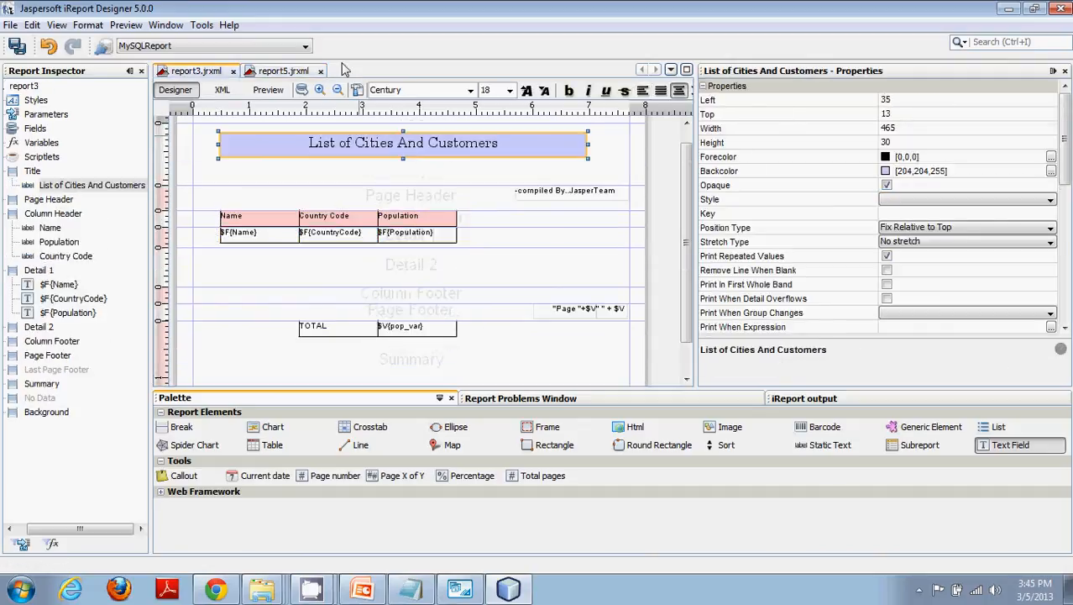
left_click(283, 71)
left_click(328, 139)
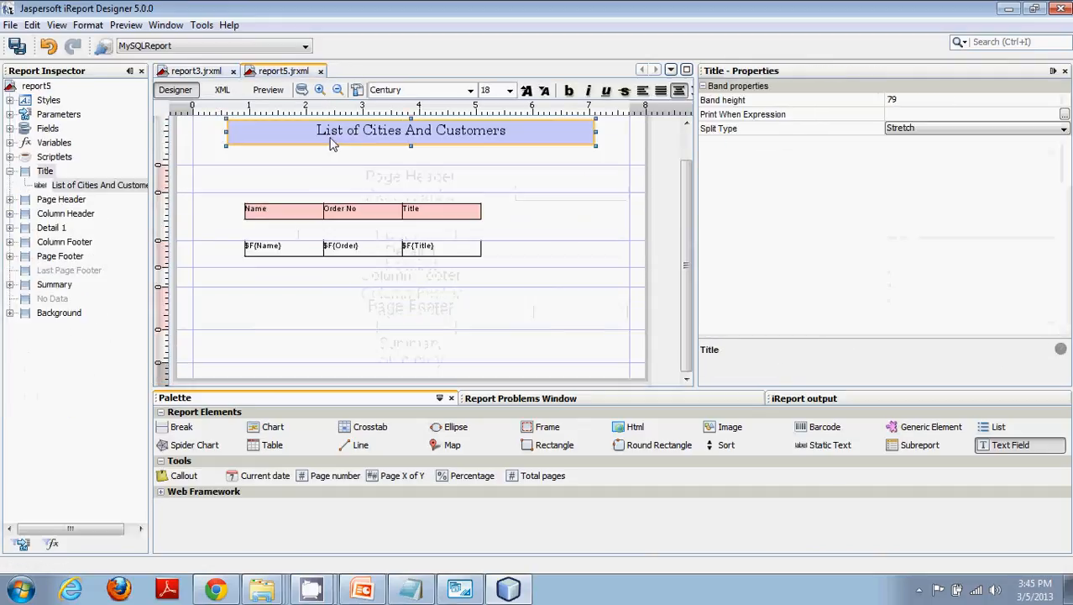
left_click(367, 161)
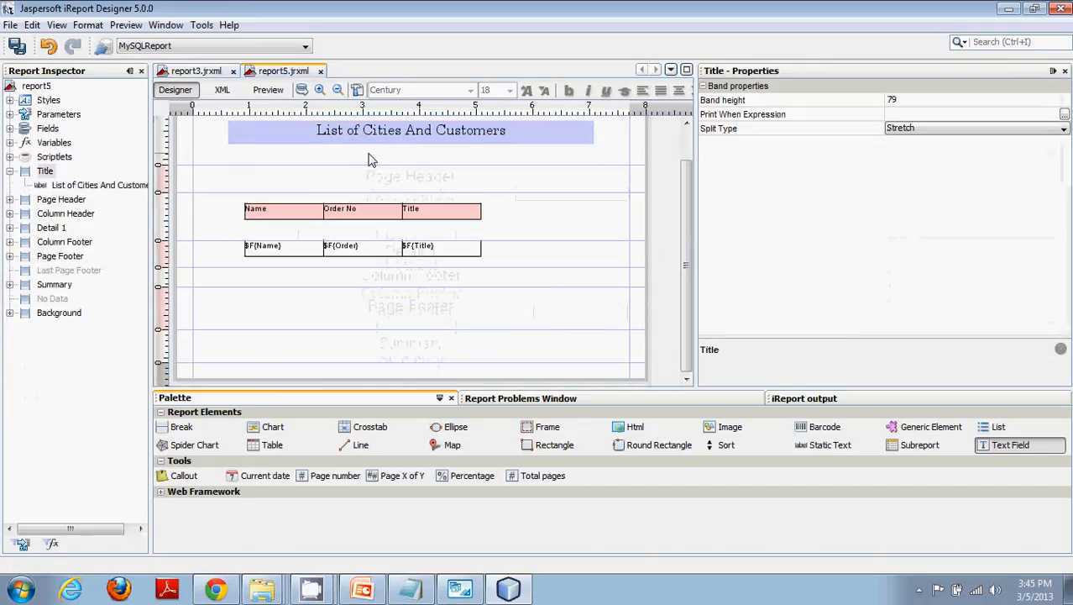
left_click(18, 47)
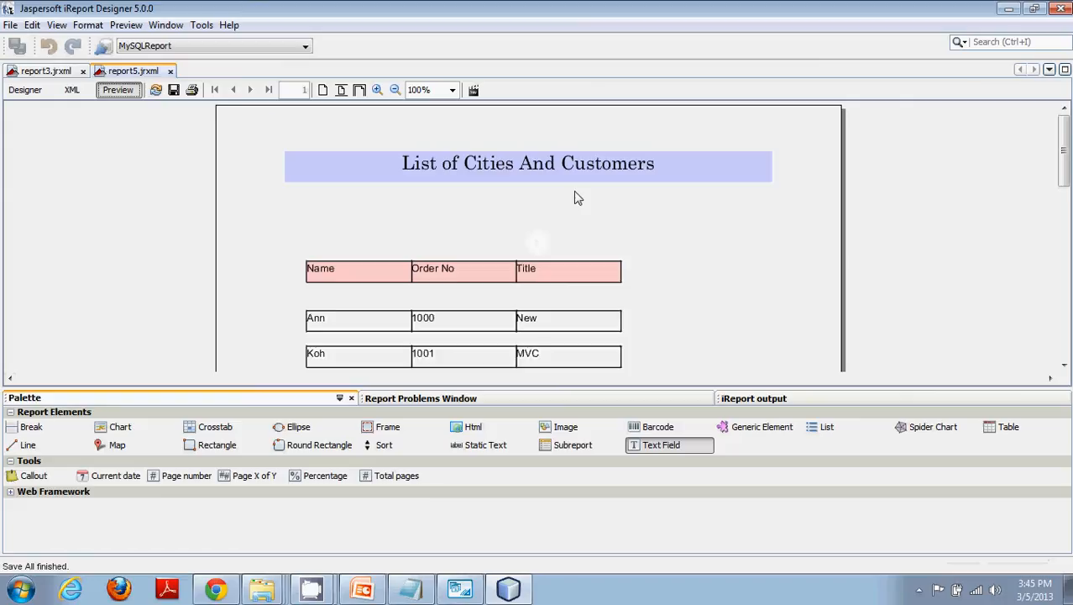
Step: Preview report5 as a PDF and examine the Title column values for the last two customers
scroll(724, 382, "down", 3)
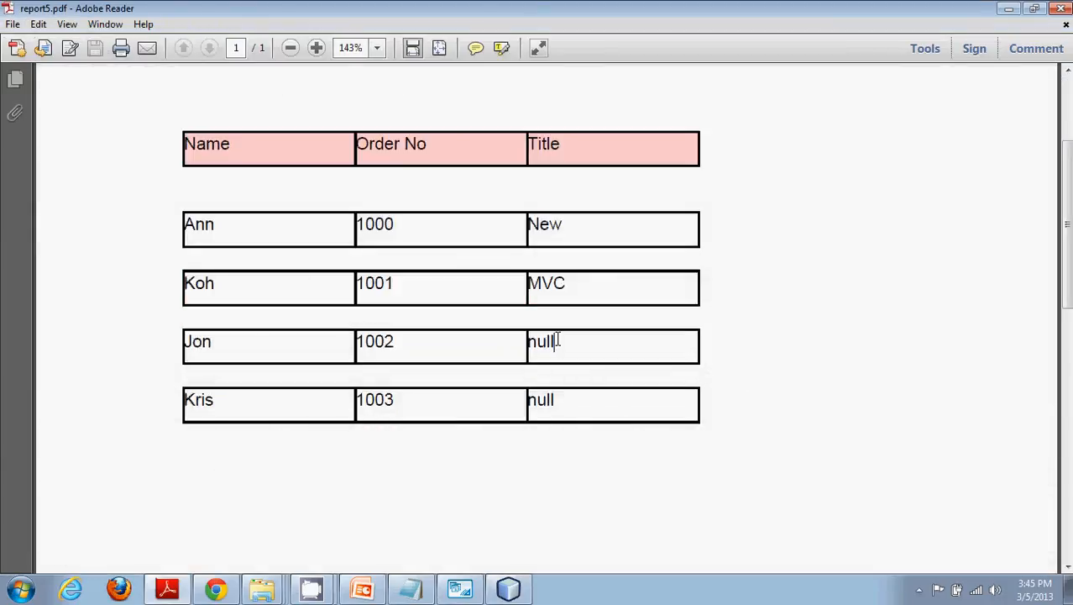
left_click_drag(557, 339, 528, 340)
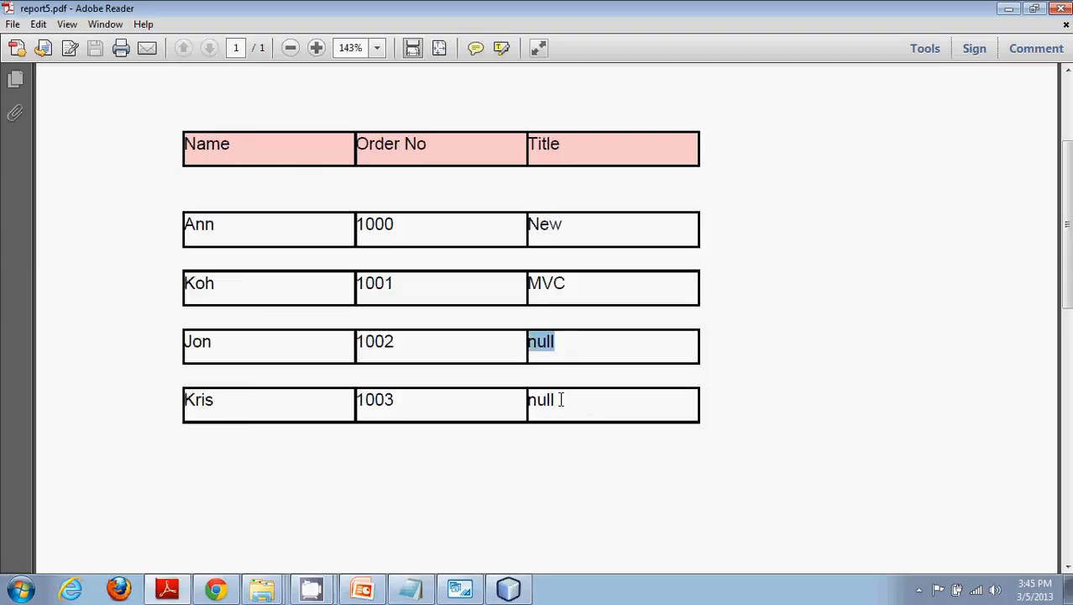
left_click_drag(561, 399, 538, 399)
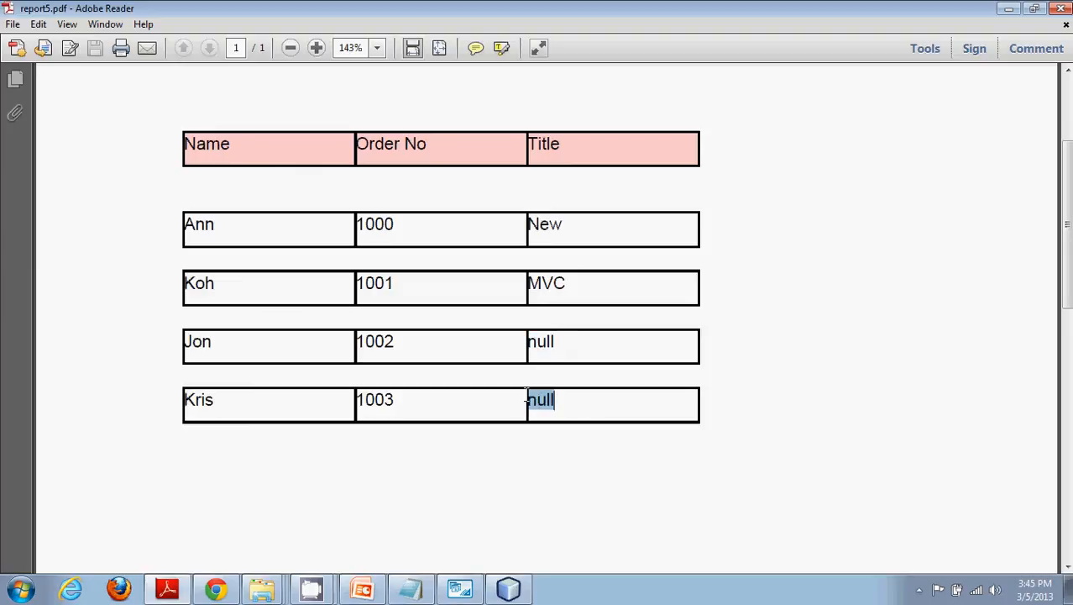
left_click_drag(553, 341, 522, 342)
left_click_drag(563, 399, 528, 402)
left_click(1065, 8)
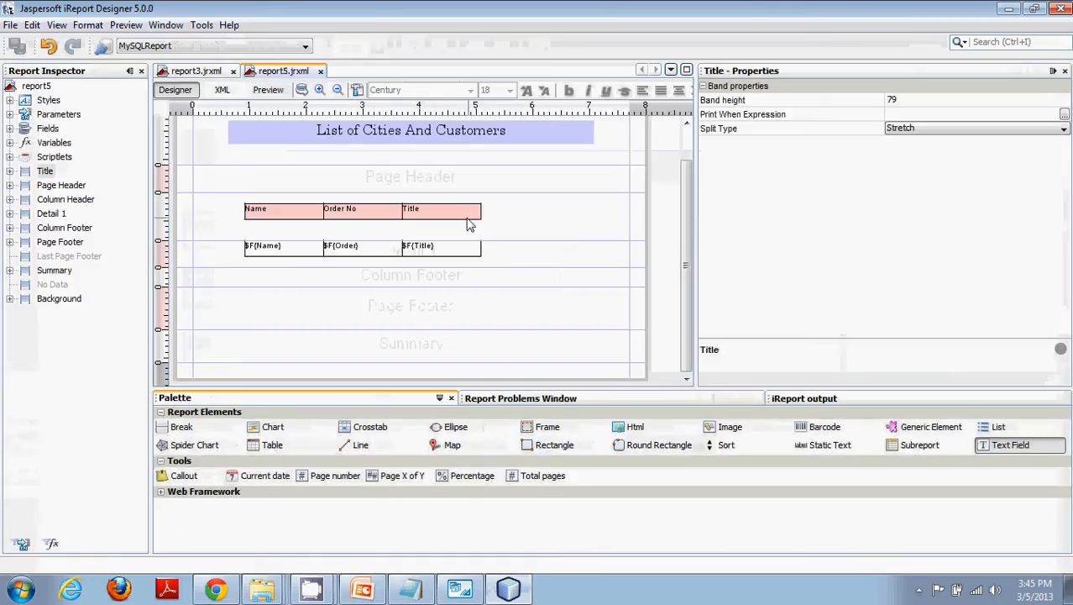
Step: Enable Blank When Null for the $F{Title} text field in Detail 1 and save the report
left_click(449, 252)
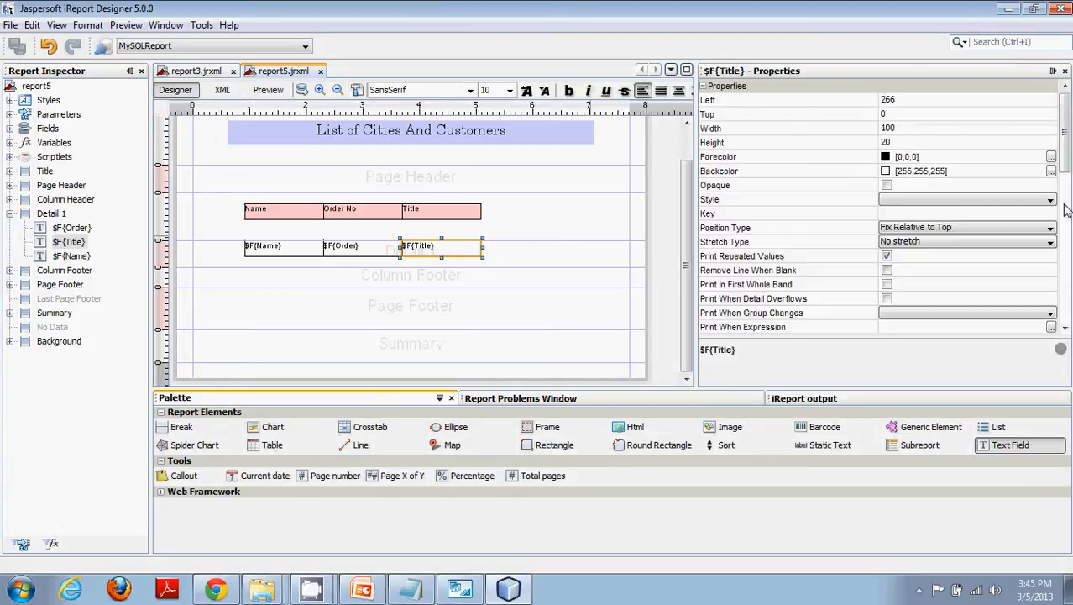
left_click_drag(1064, 165, 834, 133)
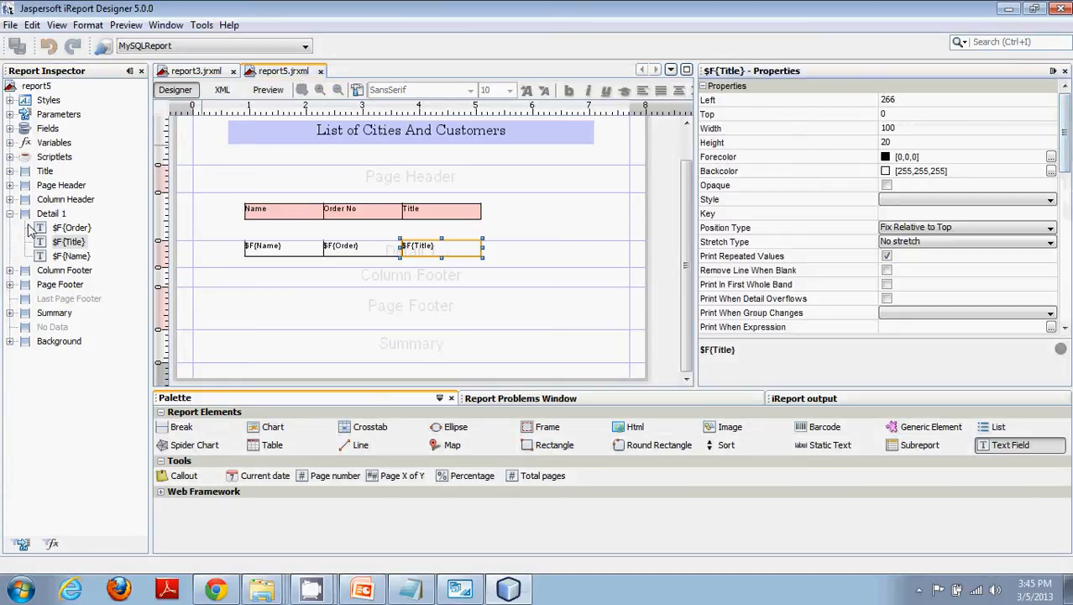
left_click(431, 258)
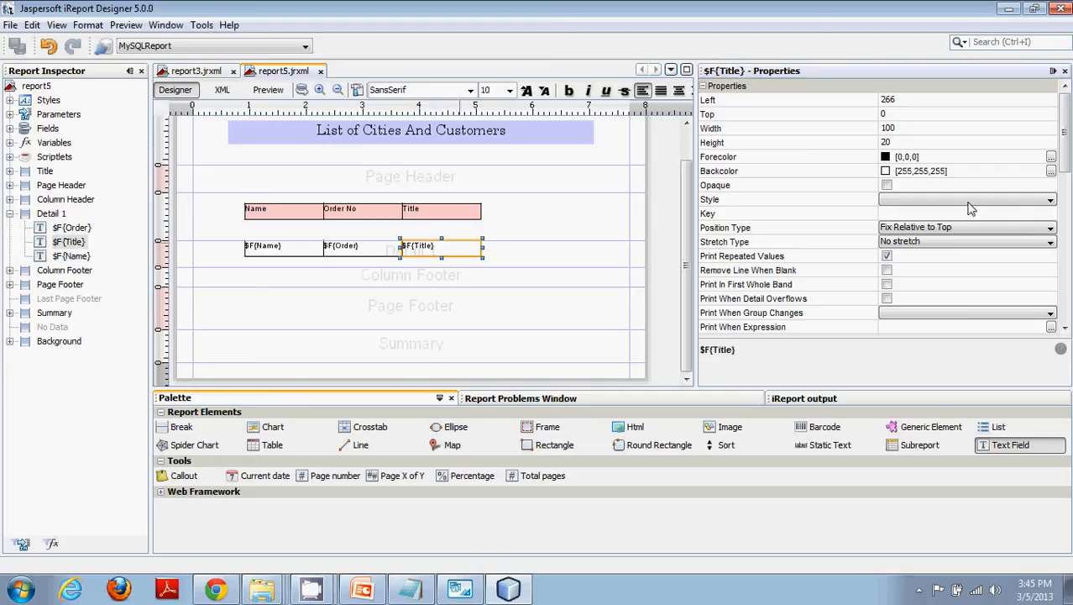
left_click_drag(1066, 167, 1066, 207)
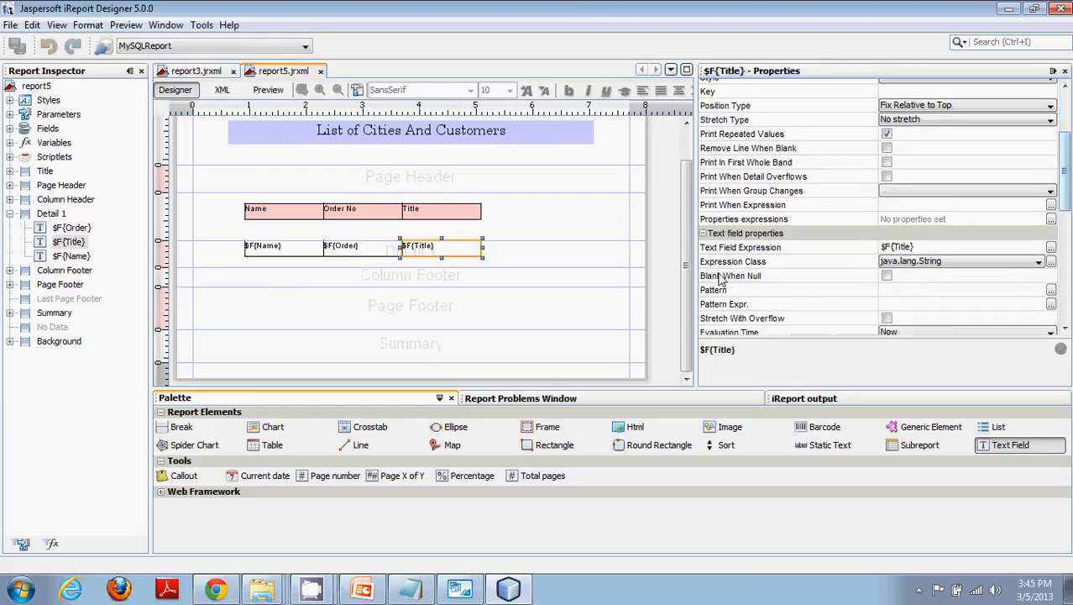
left_click(888, 277)
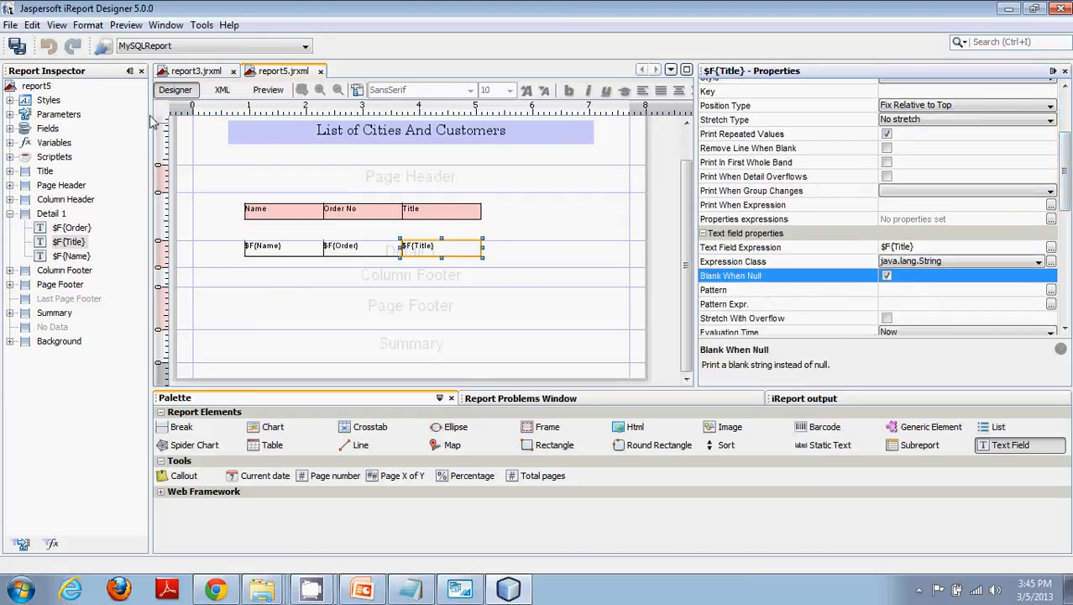
left_click(18, 47)
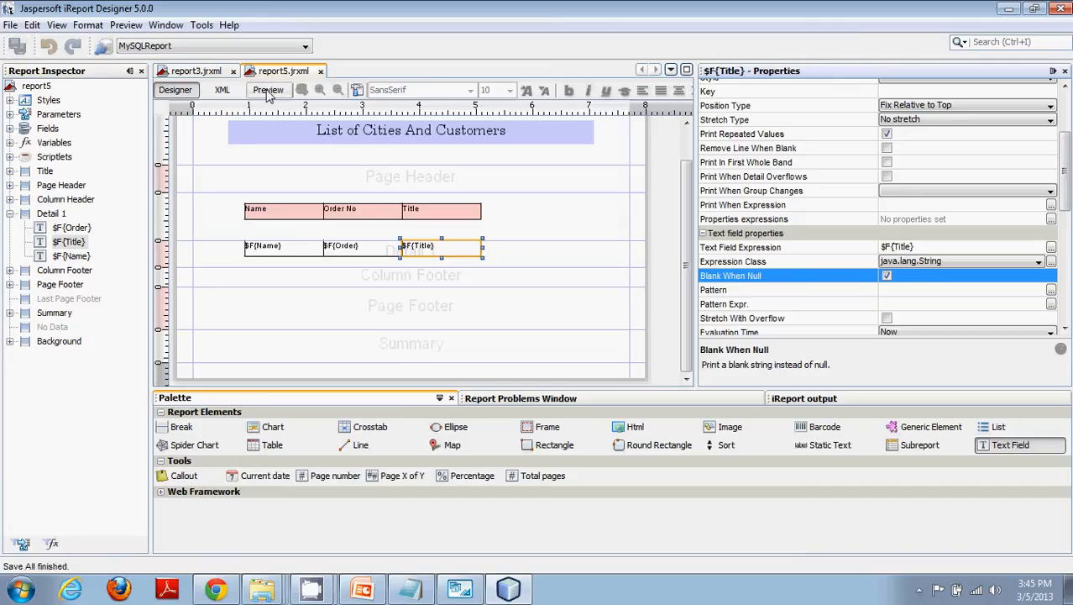
Step: Preview report5 as a PDF again, check how missing titles are printed, and return to the report design
left_click(268, 91)
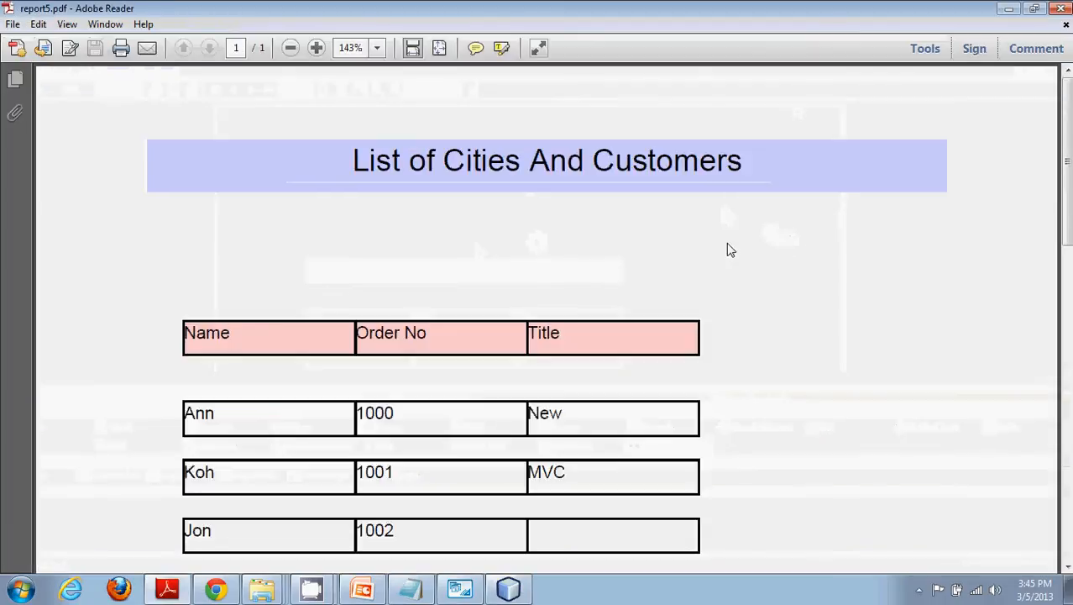
scroll(740, 285, "down", 4)
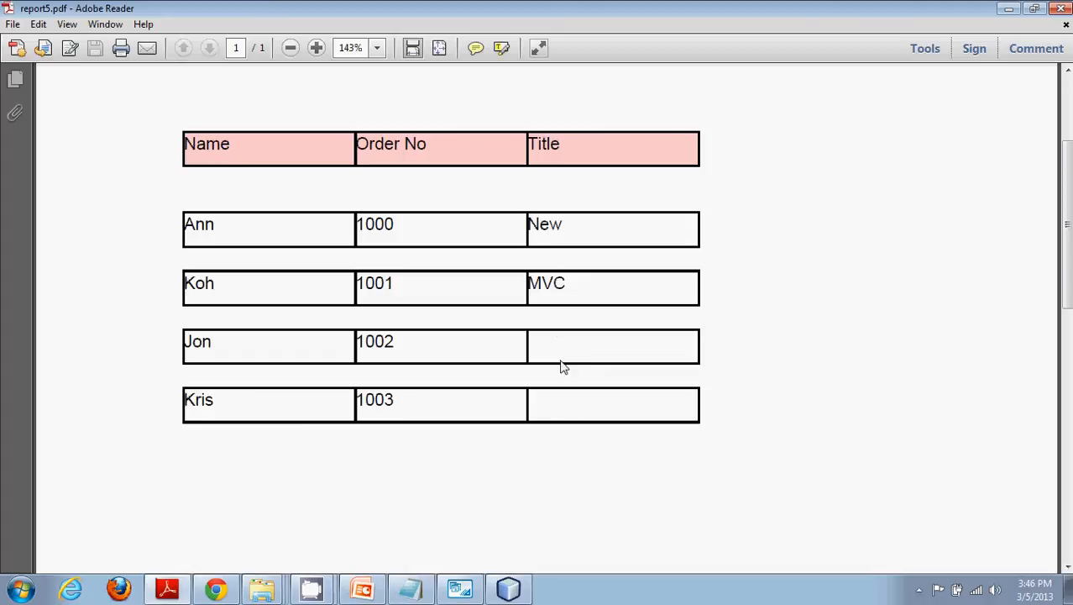
left_click(1061, 9)
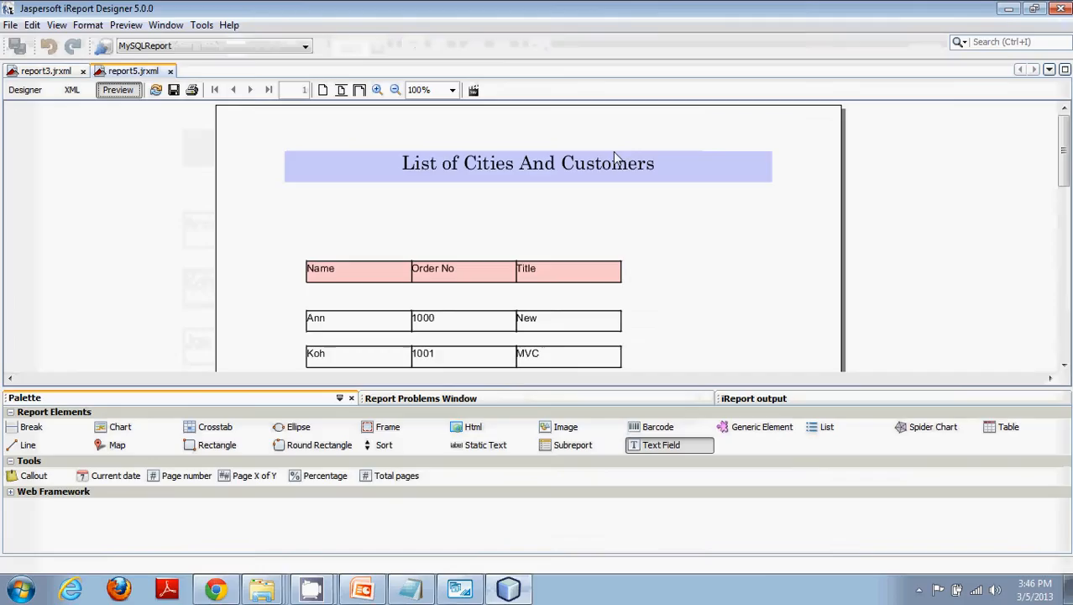
left_click(25, 89)
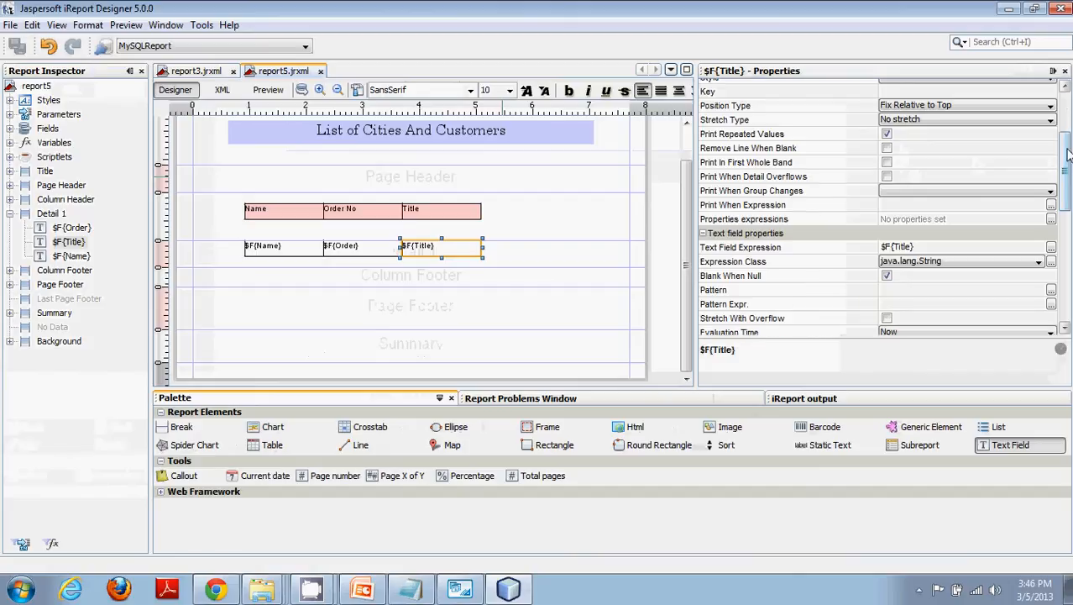
Step: Change the report name property of report5 to CustomerReport and save the report
left_click_drag(1068, 154, 1068, 125)
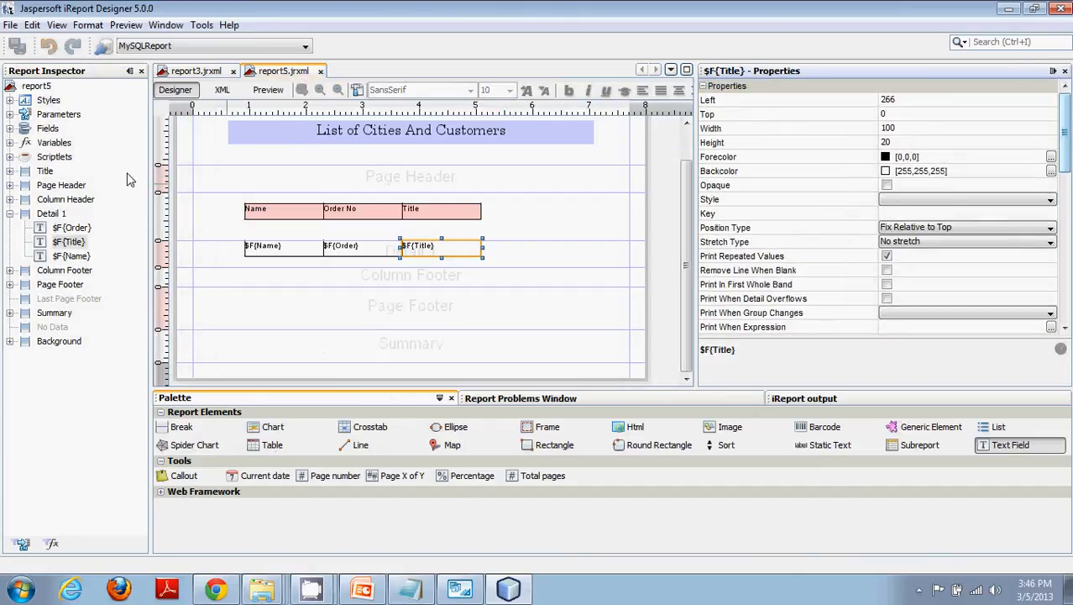
left_click(9, 215)
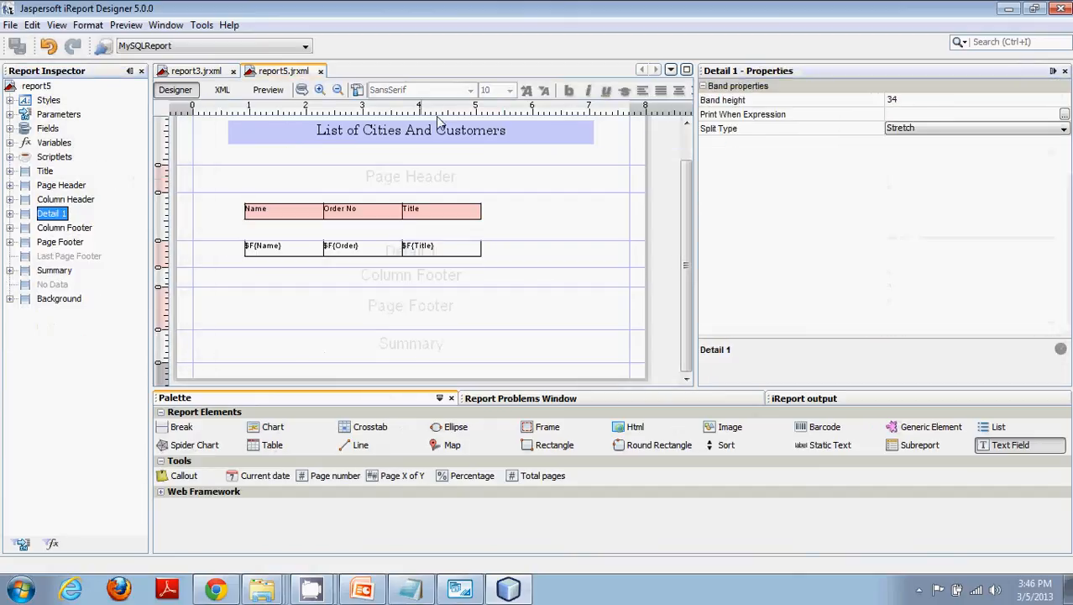
left_click(37, 87)
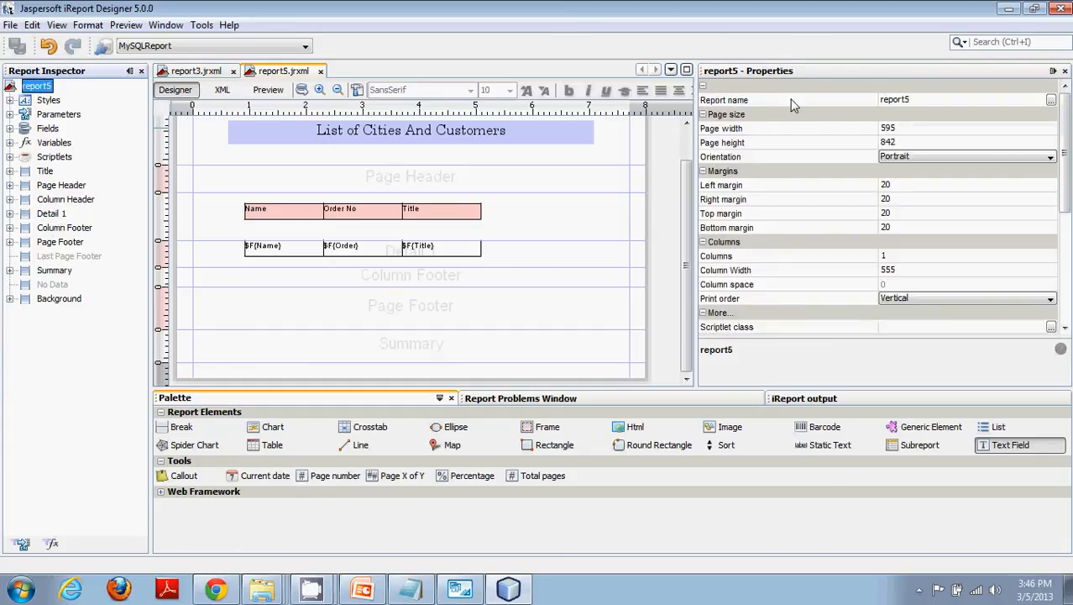
left_click(918, 100)
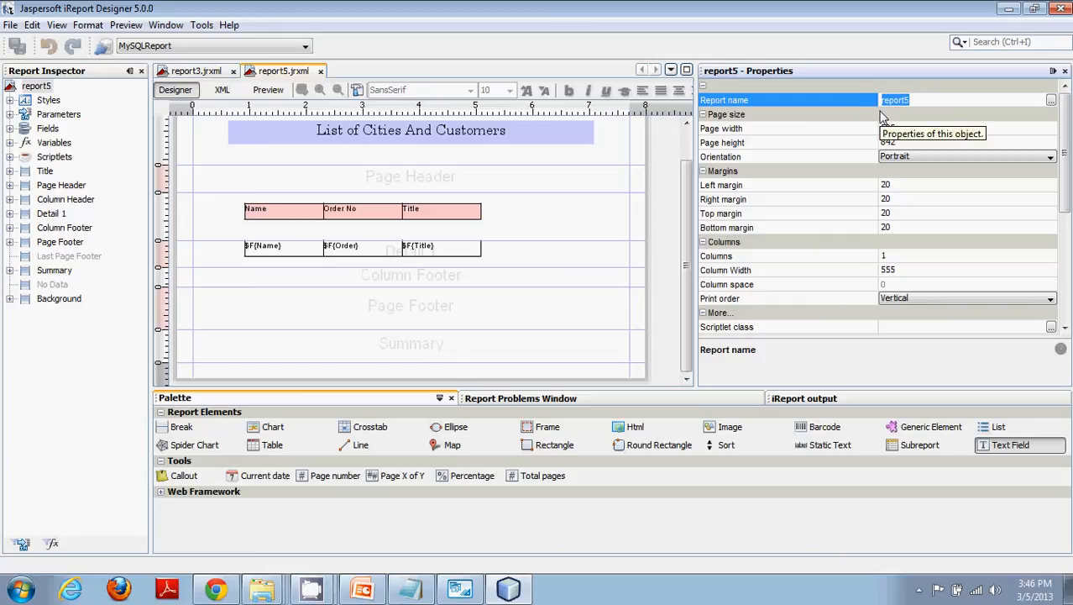
type("C")
type("CustomerRepor")
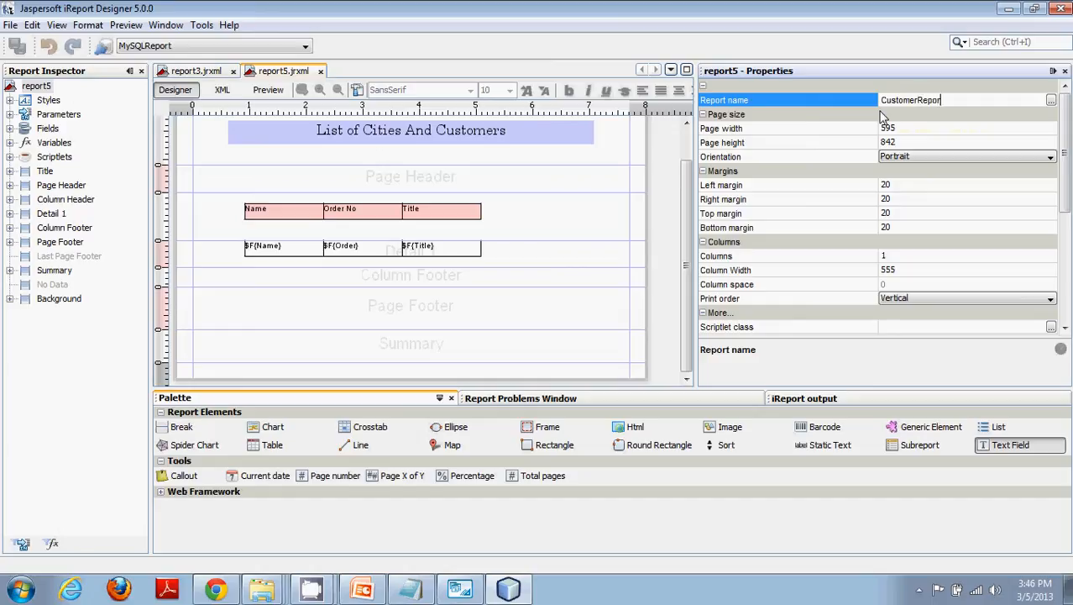
type("t")
left_click(834, 102)
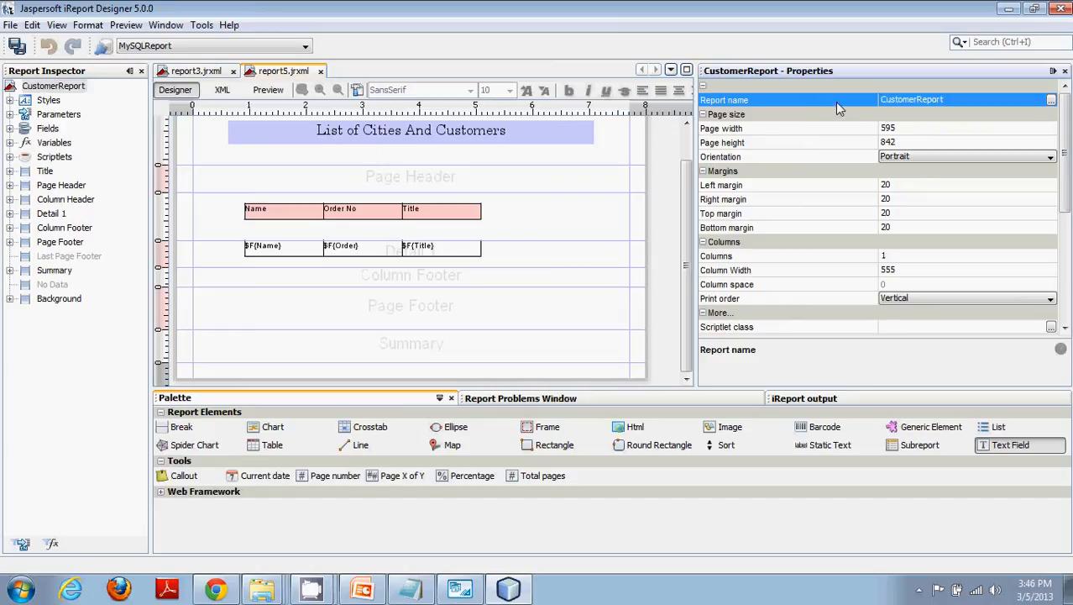
left_click(19, 47)
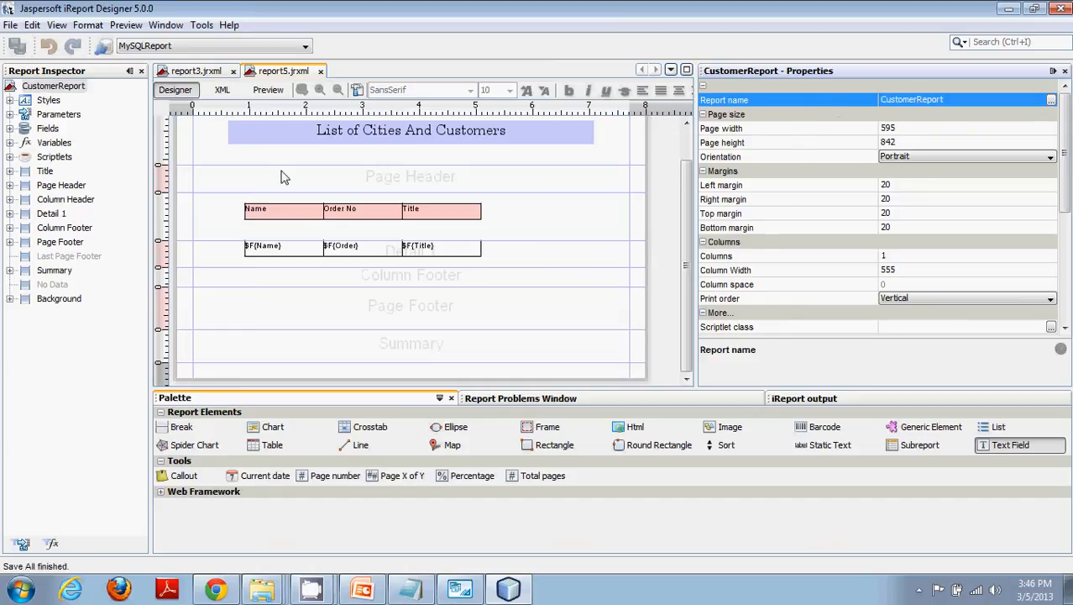
Step: Preview the renamed customer report as a PDF and look through its heading and rows
left_click(269, 90)
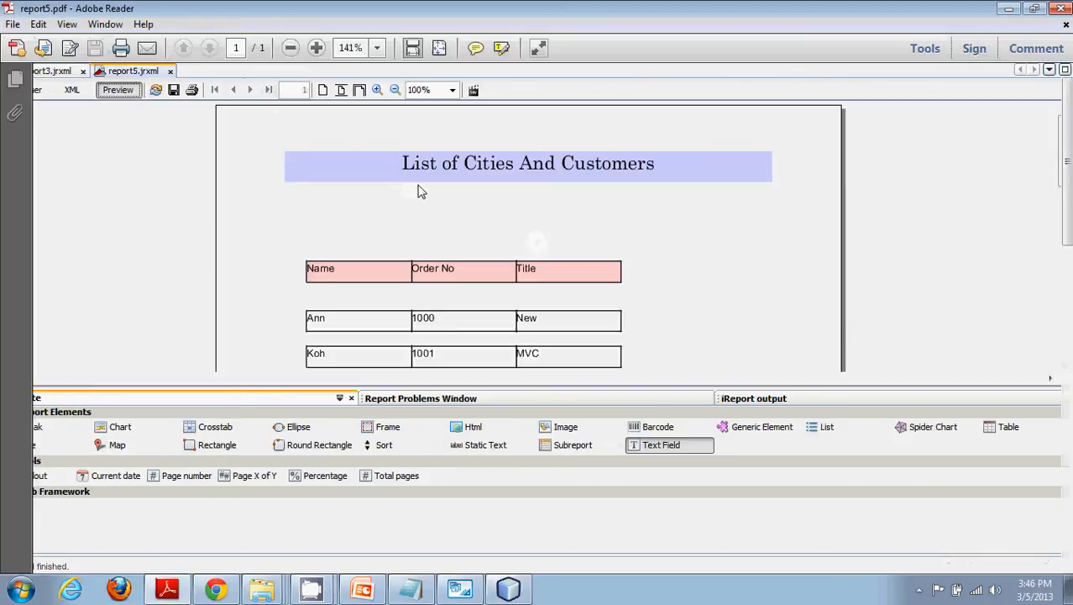
scroll(382, 234, "down", 3)
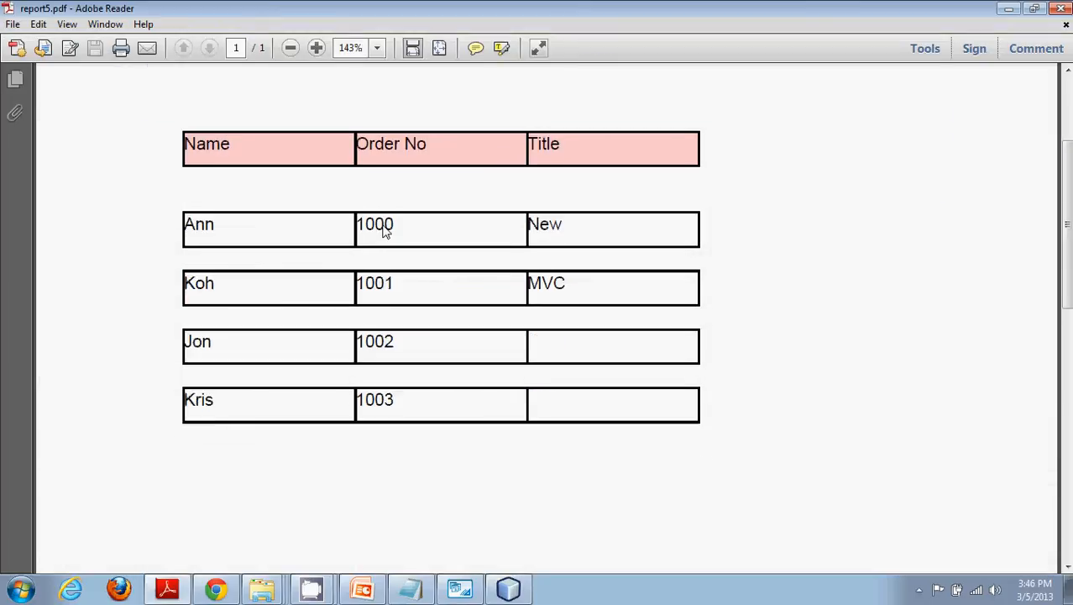
scroll(383, 231, "up", 3)
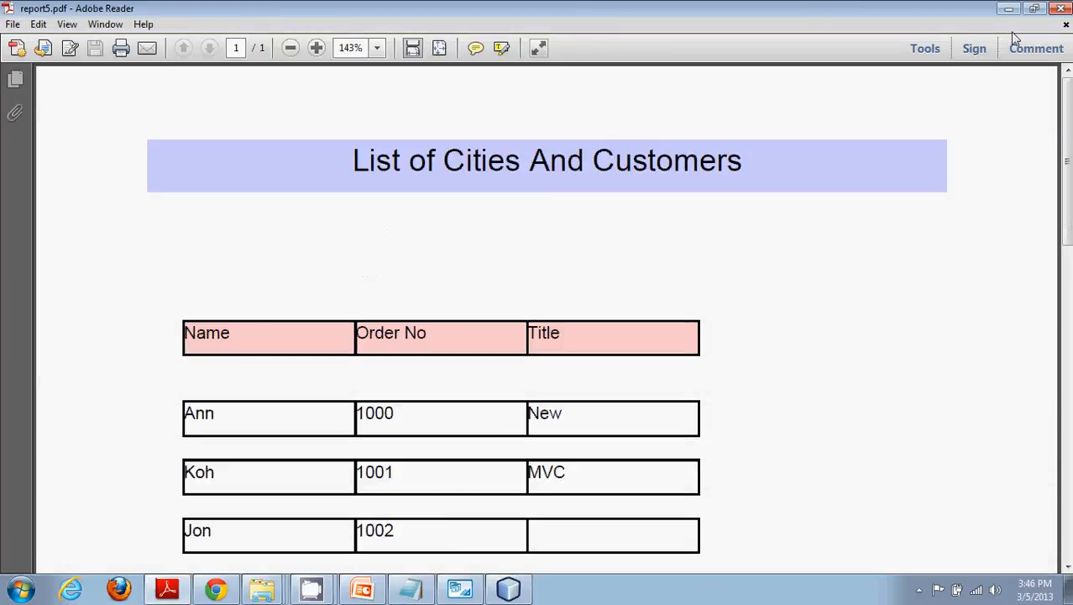
Step: Close the PDF preview, return to the report5 design and examine the report's name, page width and page height properties
left_click(1062, 11)
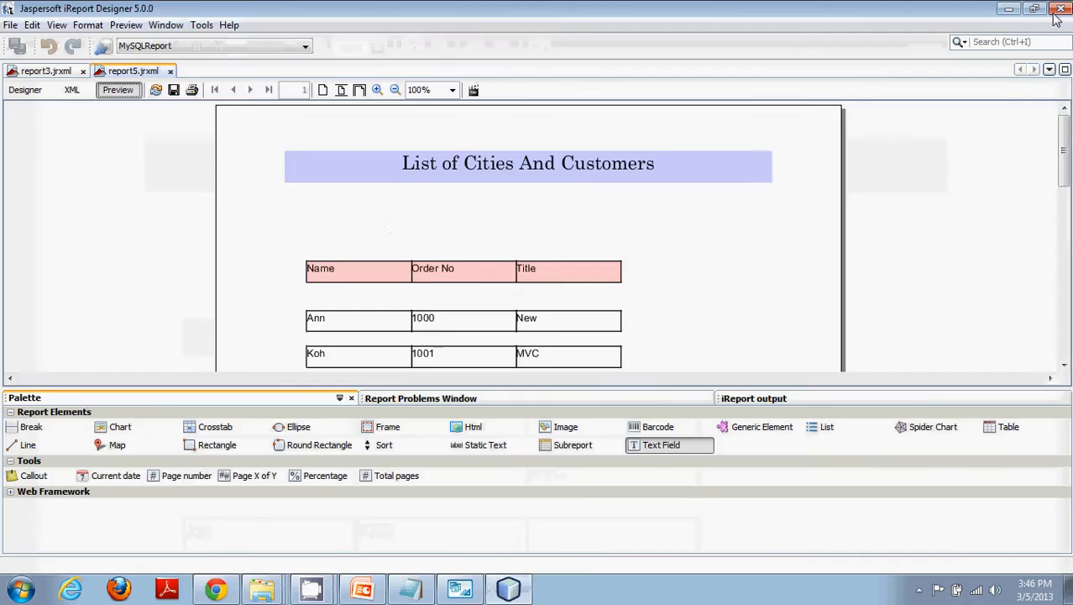
left_click(27, 90)
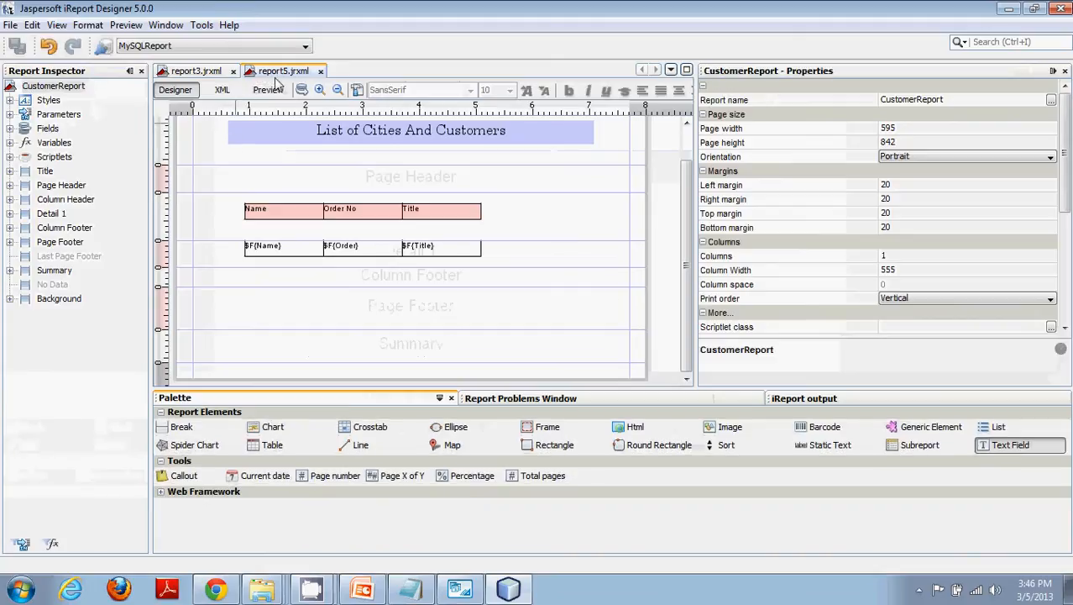
left_click(59, 86)
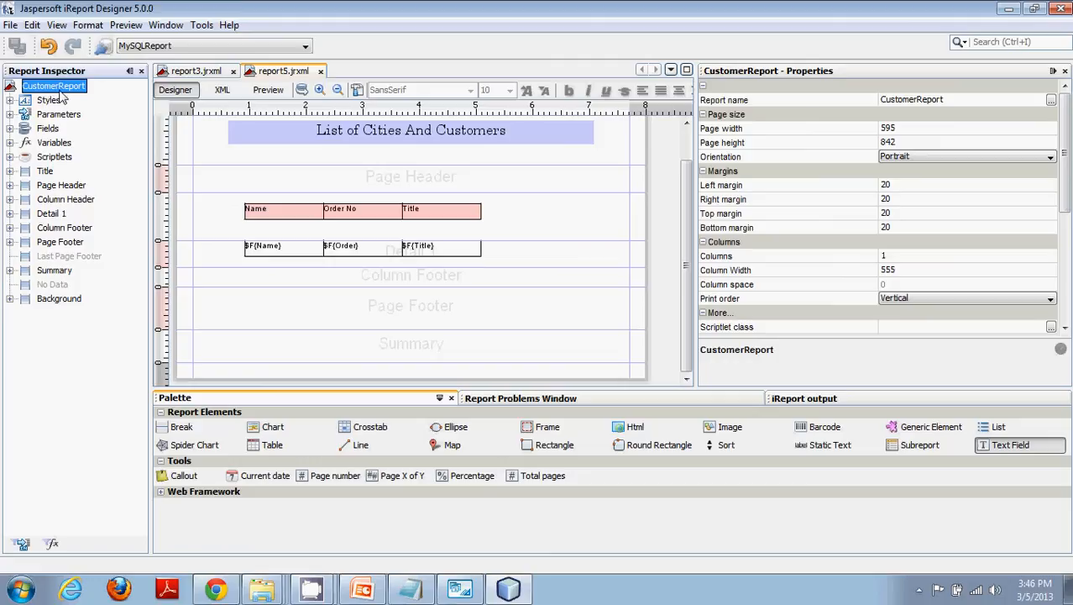
left_click(898, 99)
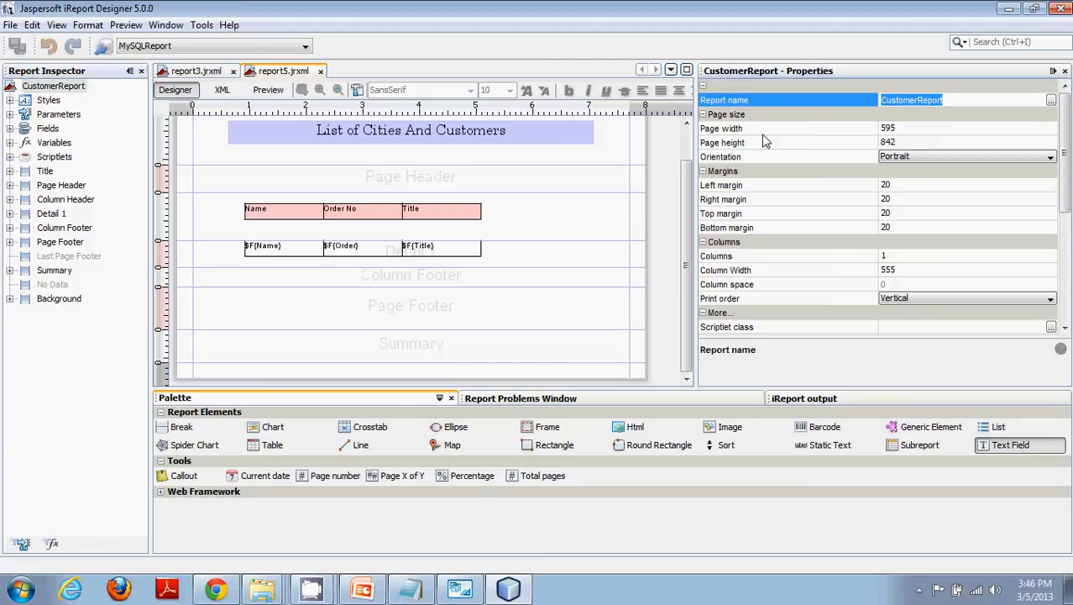
left_click(906, 131)
left_click(907, 142)
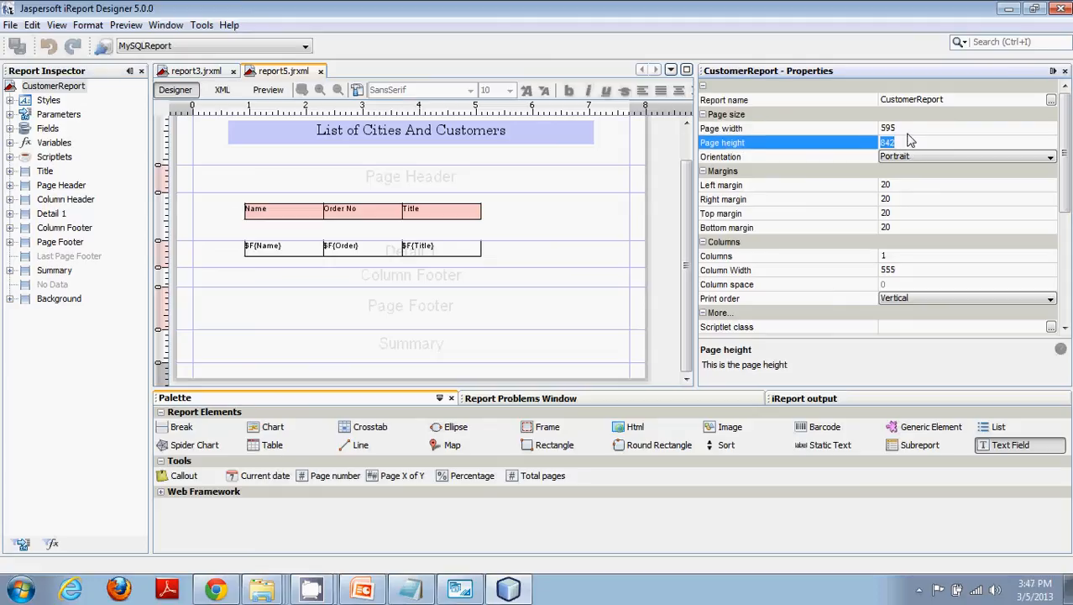
left_click(917, 132)
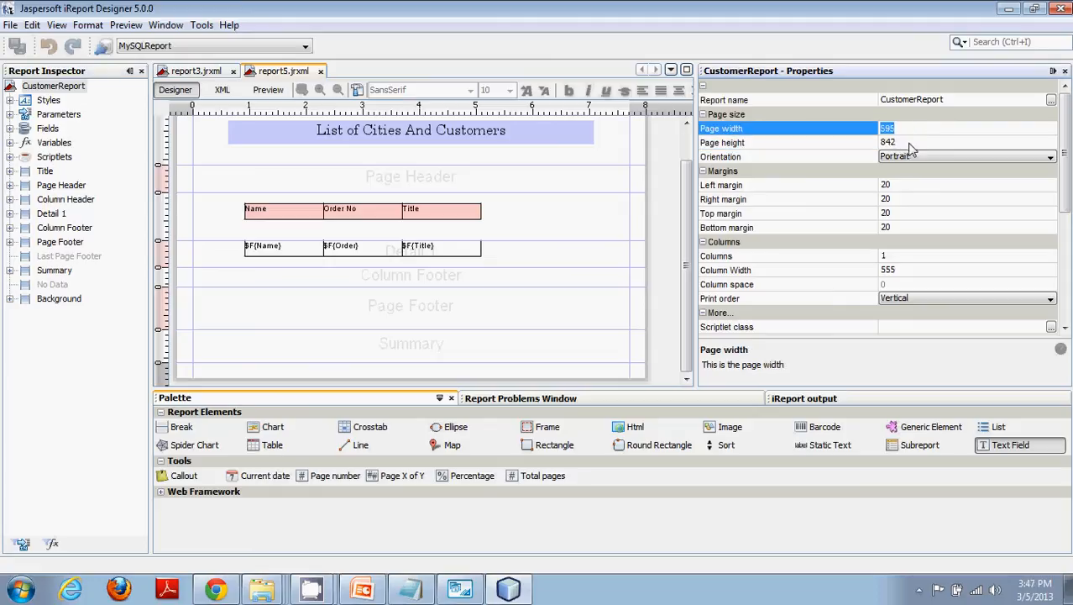
left_click(911, 144)
left_click(915, 131)
Step: Try the Landscape page orientation for the customer report and set it back to Portrait
left_click(773, 159)
left_click(917, 158)
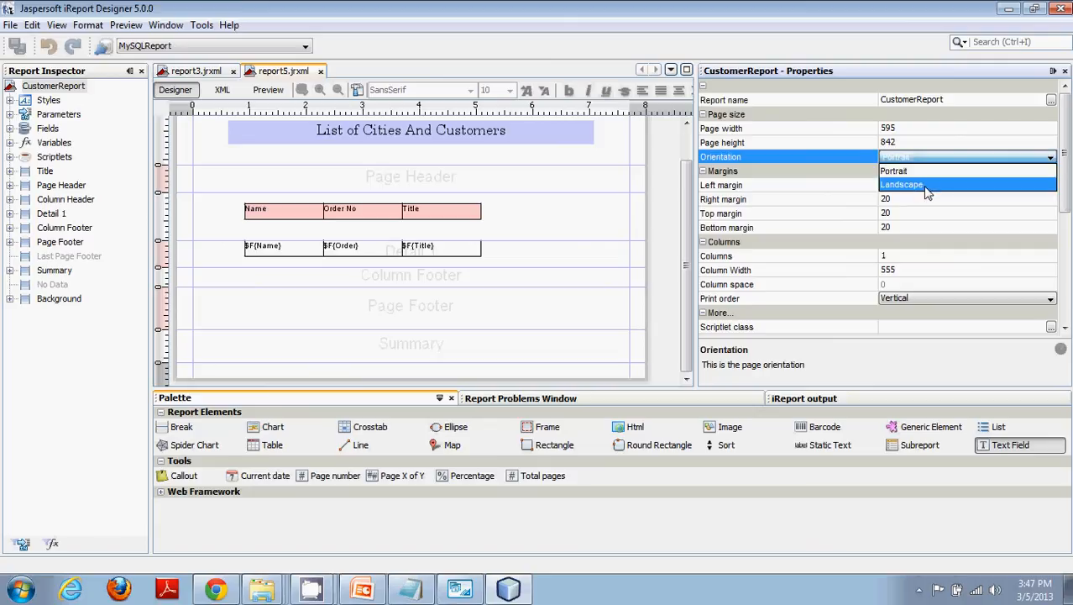
left_click(924, 185)
left_click(935, 142)
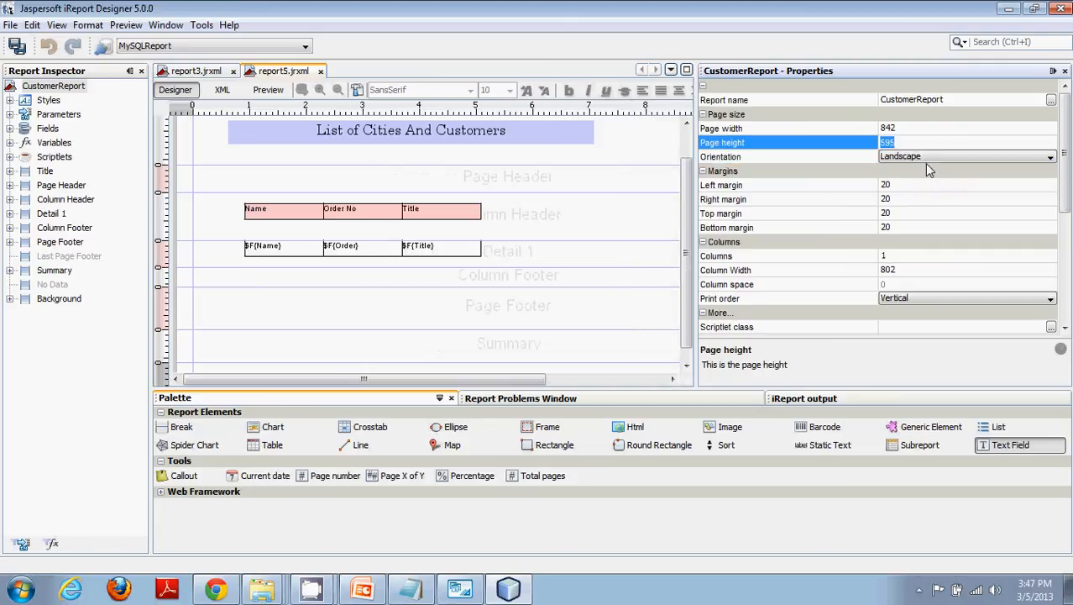
left_click(928, 158)
left_click(922, 169)
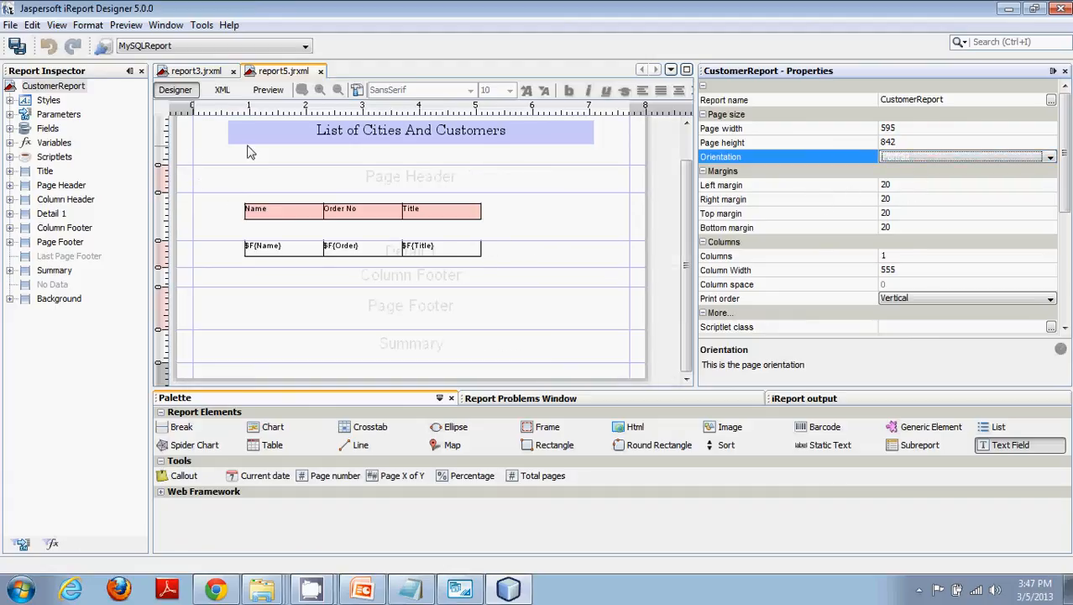
Step: Set the left, right, top and bottom margins of the customer report to 0
left_click(895, 185)
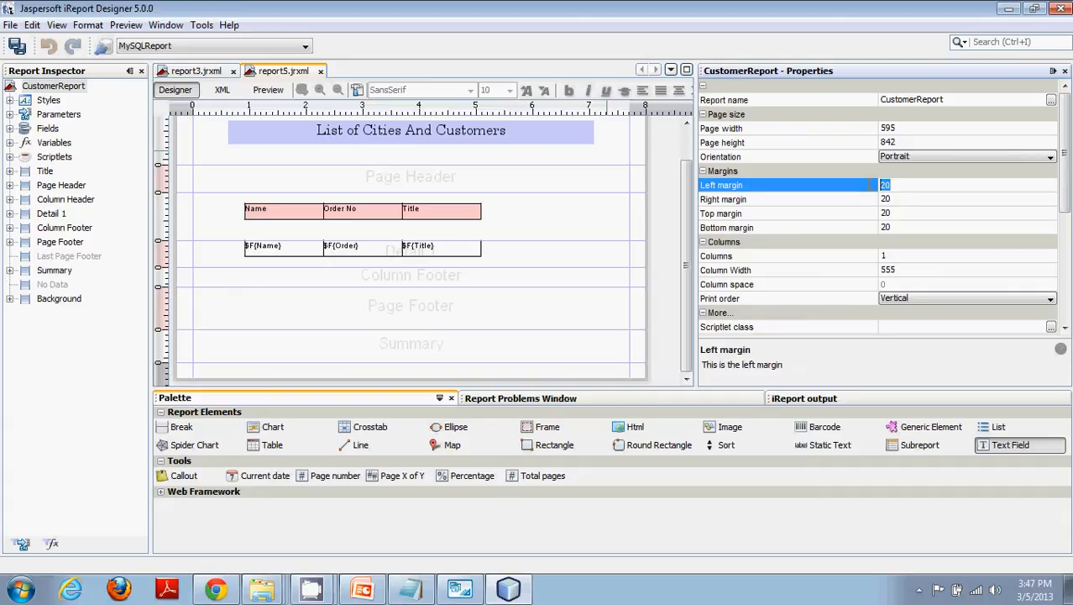
left_click(876, 199)
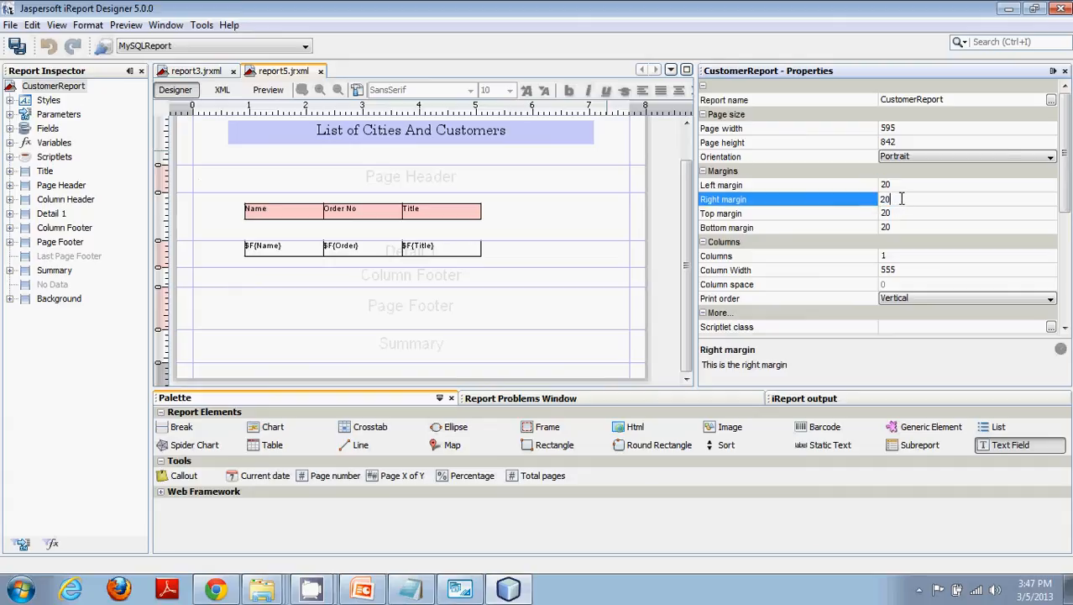
left_click(901, 185)
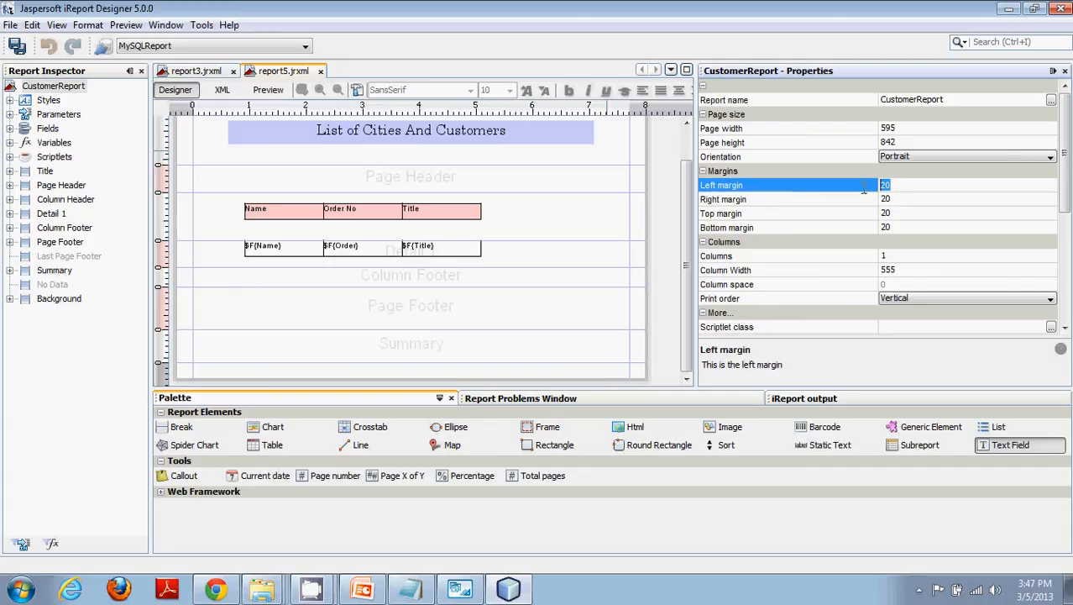
type("0")
key("Return")
left_click(895, 202)
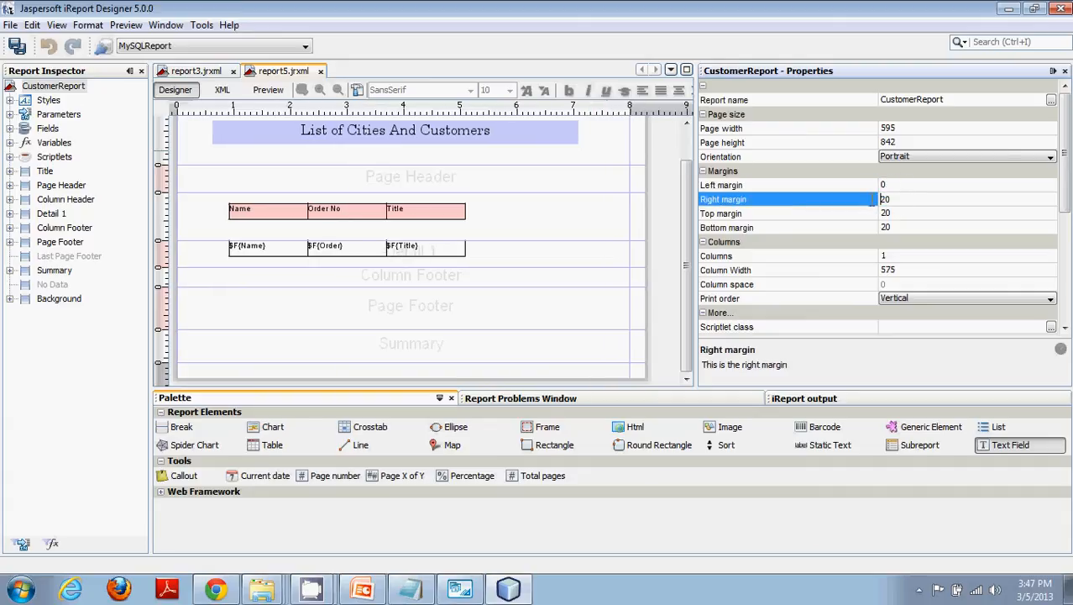
type("0")
left_click(863, 214)
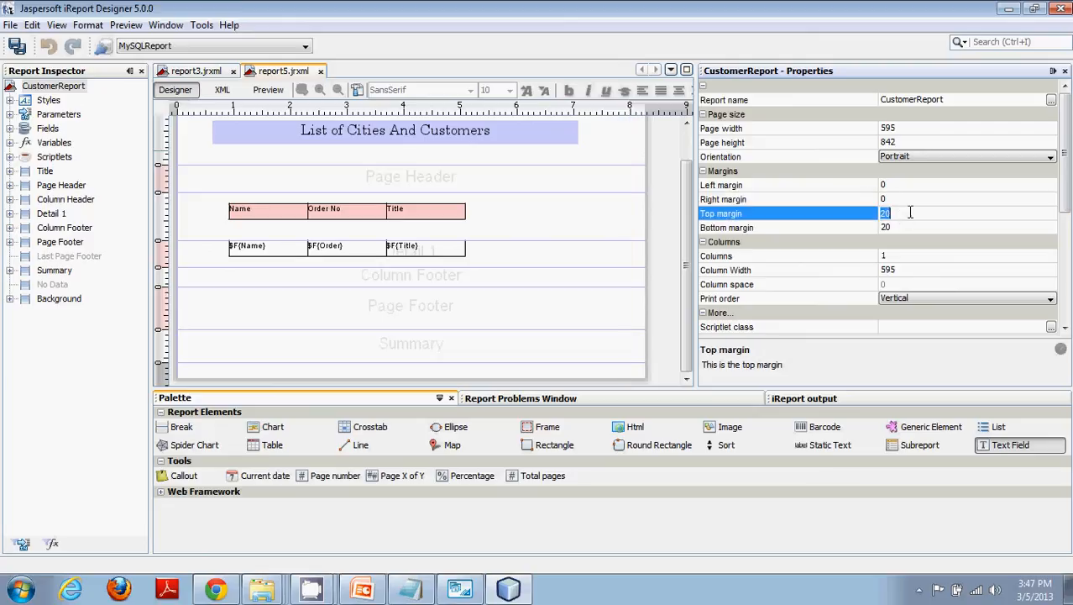
type("0")
left_click(859, 231)
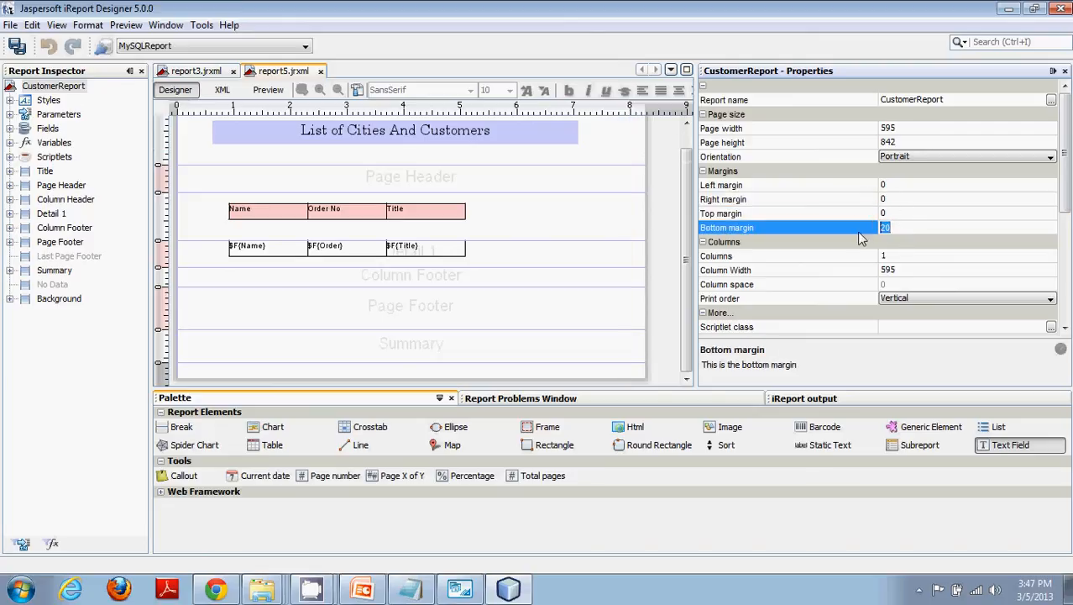
type("0")
key("Return")
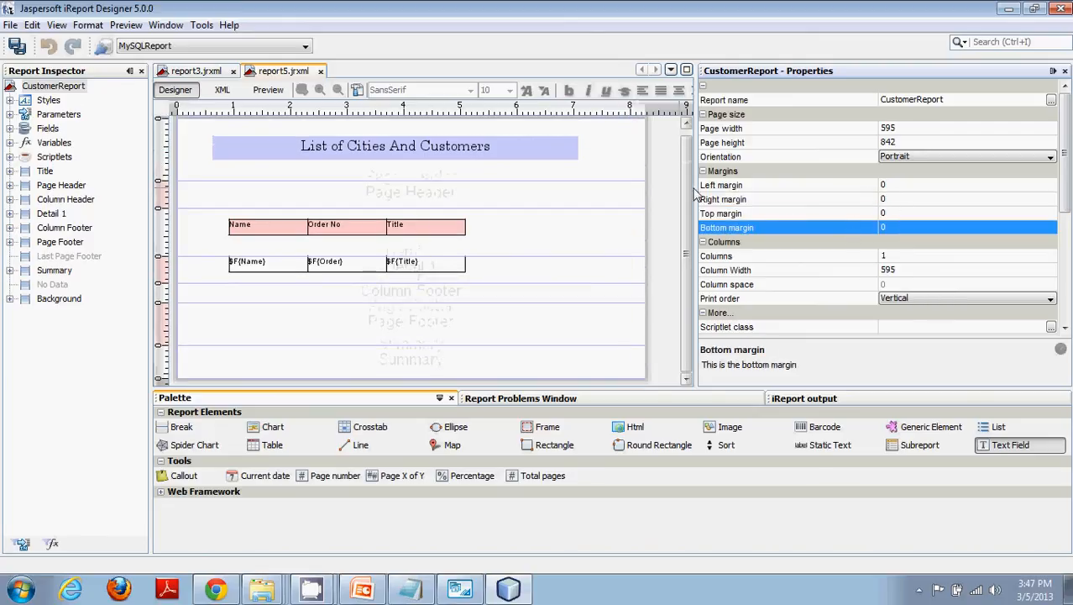
left_click_drag(688, 192, 688, 157)
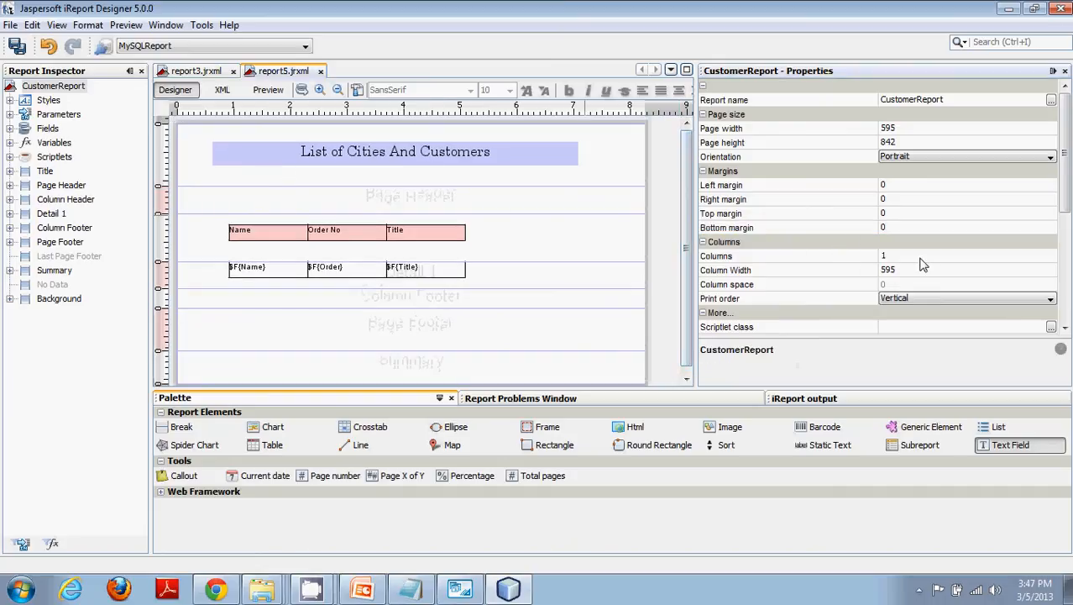
Step: Examine the customer report's column settings, print order options and remaining report properties
scroll(923, 268, "down", 1)
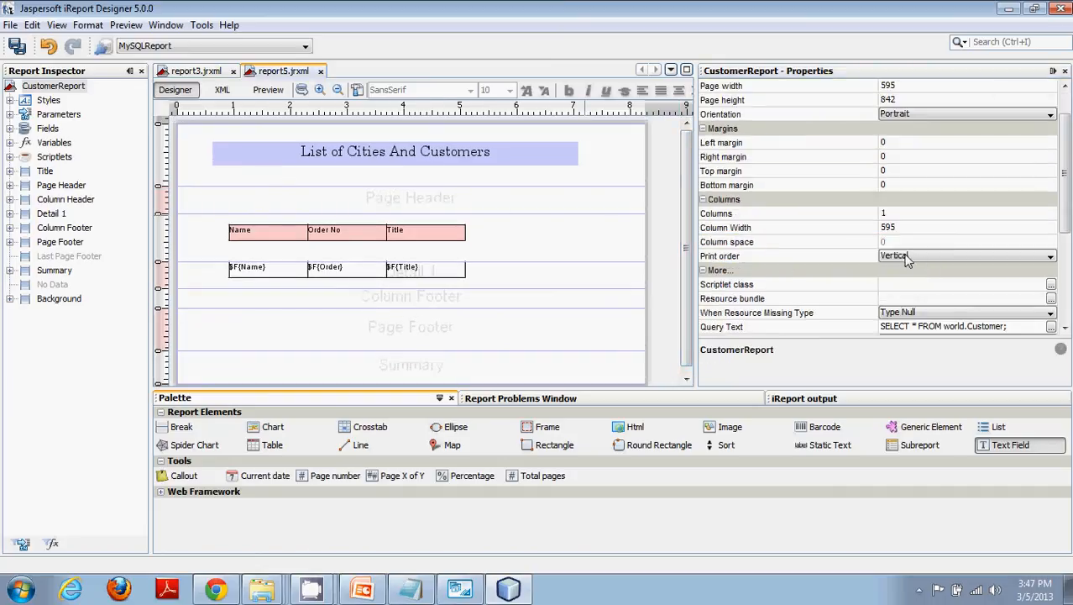
left_click(908, 258)
left_click(908, 258)
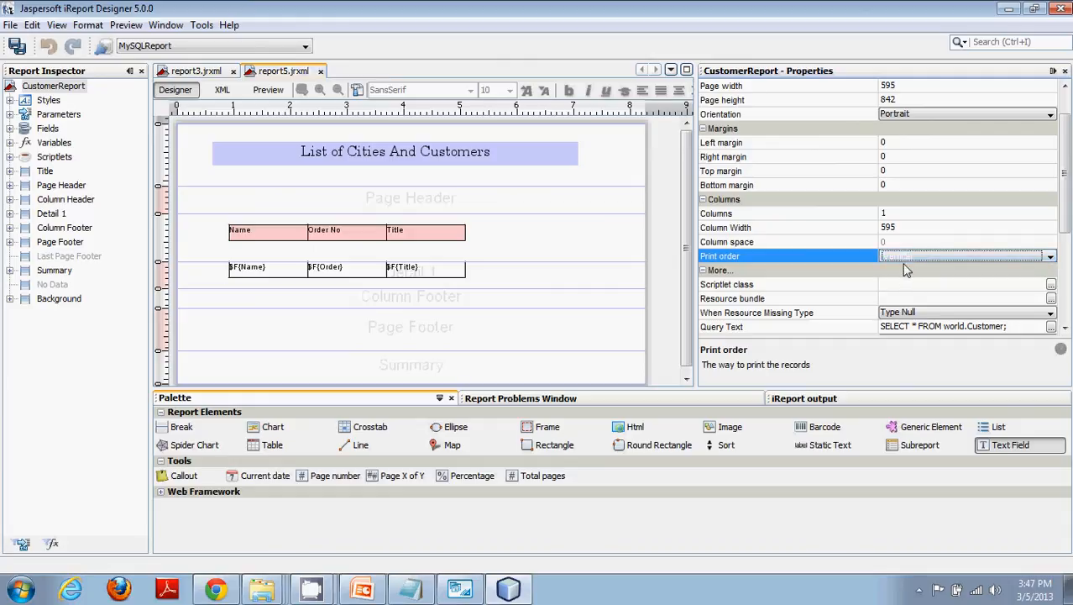
left_click_drag(1066, 226, 1067, 256)
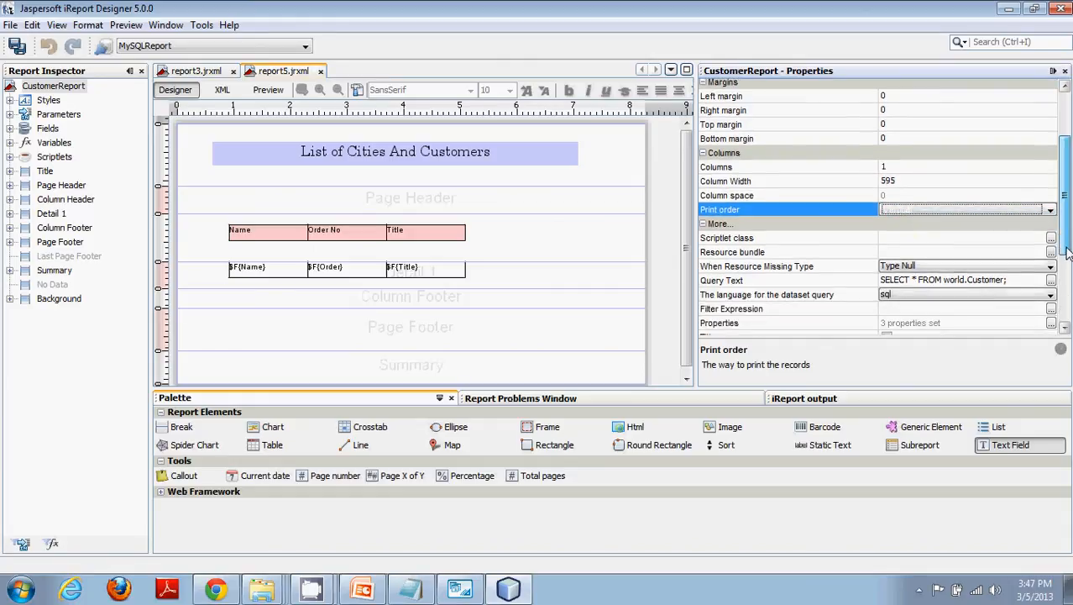
Step: Switch to report3 and change its report name property to Cityreport
left_click(202, 78)
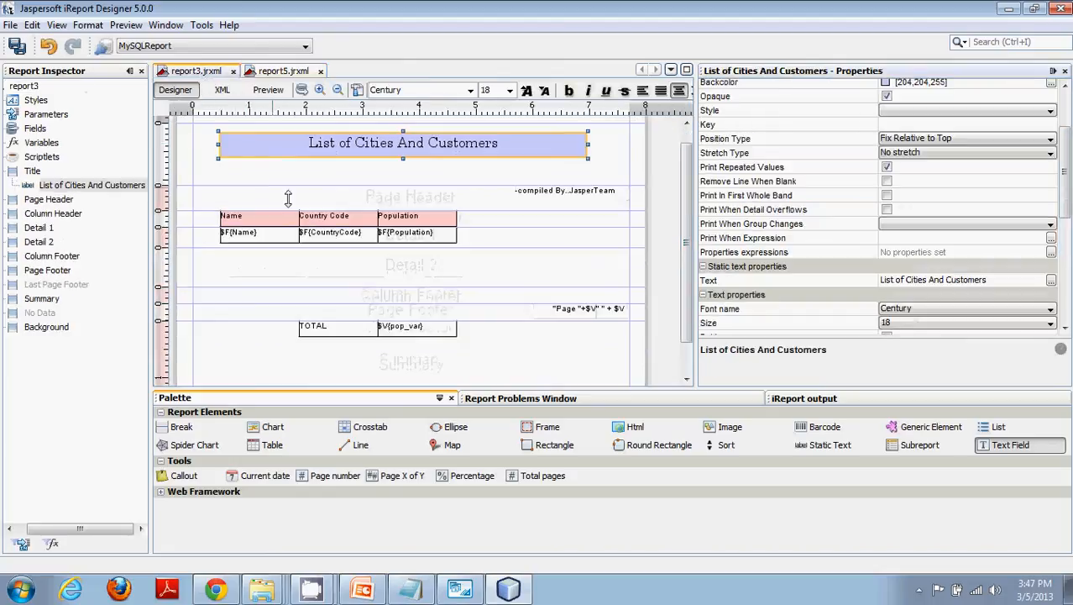
left_click(34, 86)
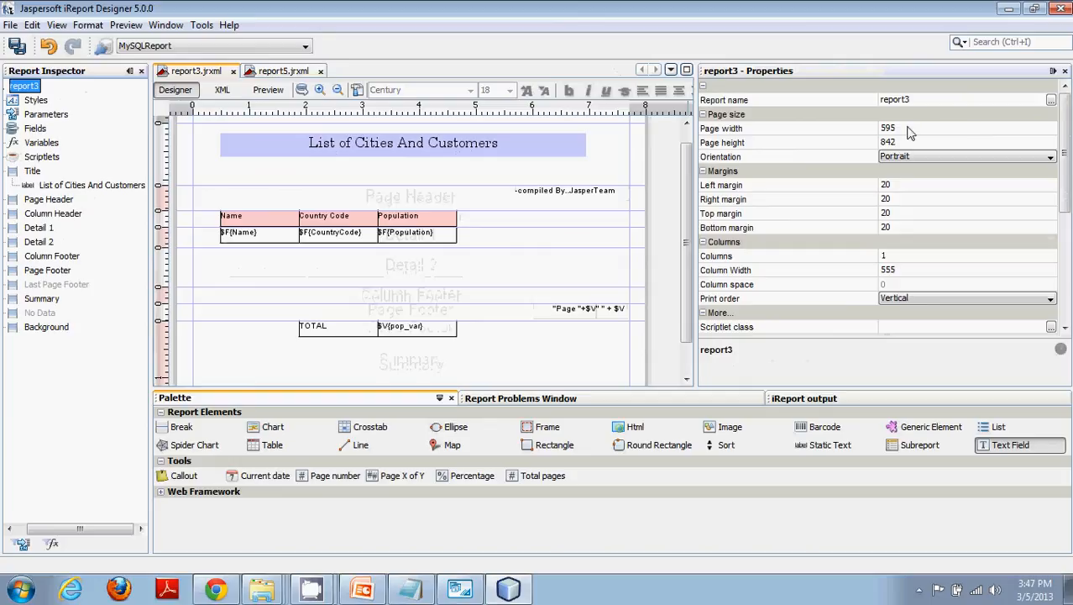
left_click(931, 100)
left_click_drag(931, 100, 881, 100)
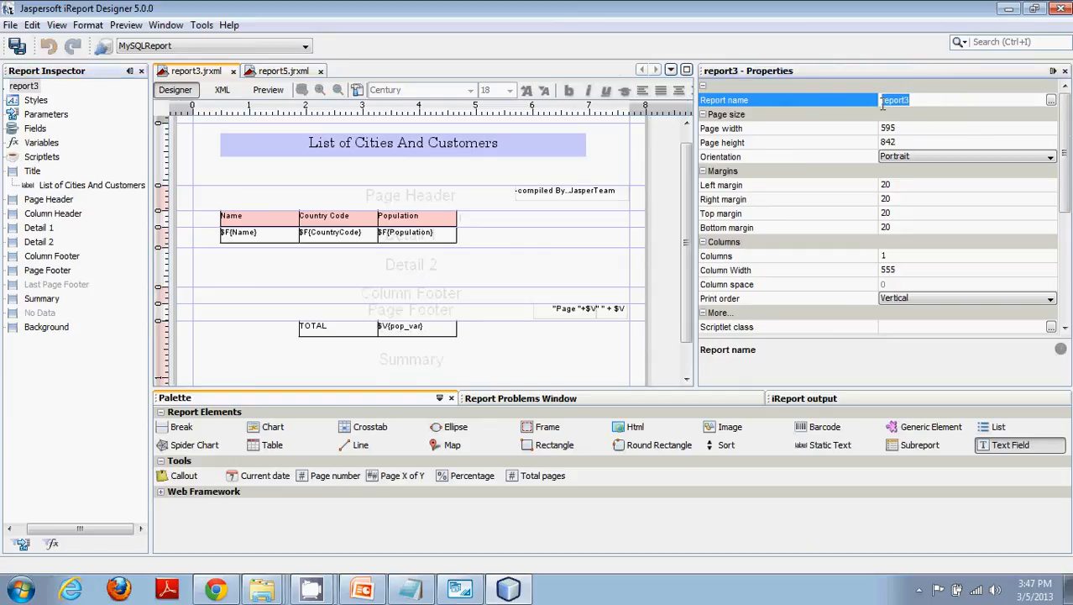
type("r")
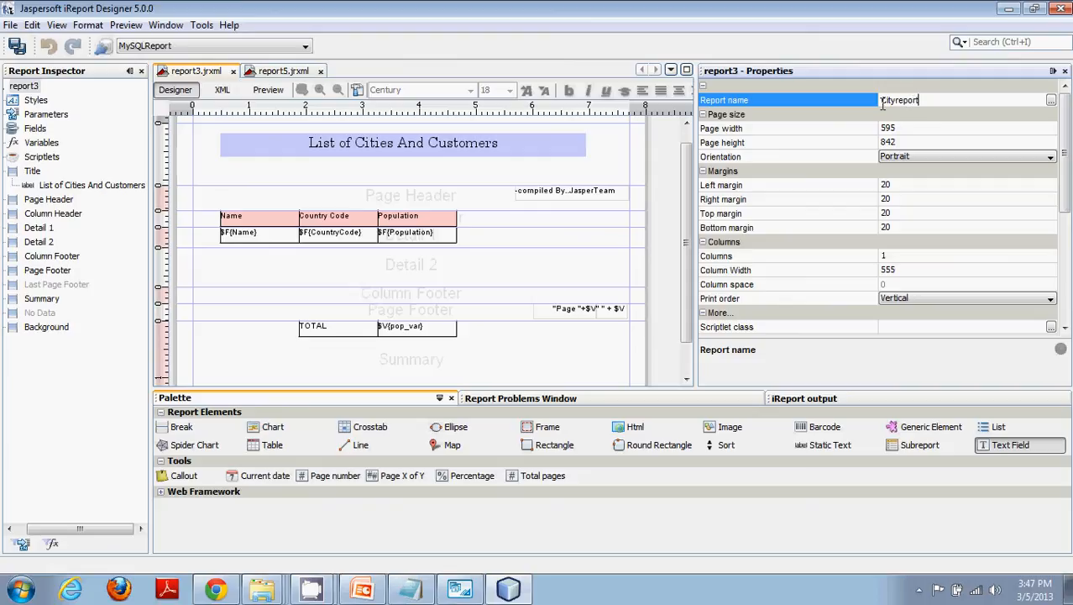
left_click(830, 101)
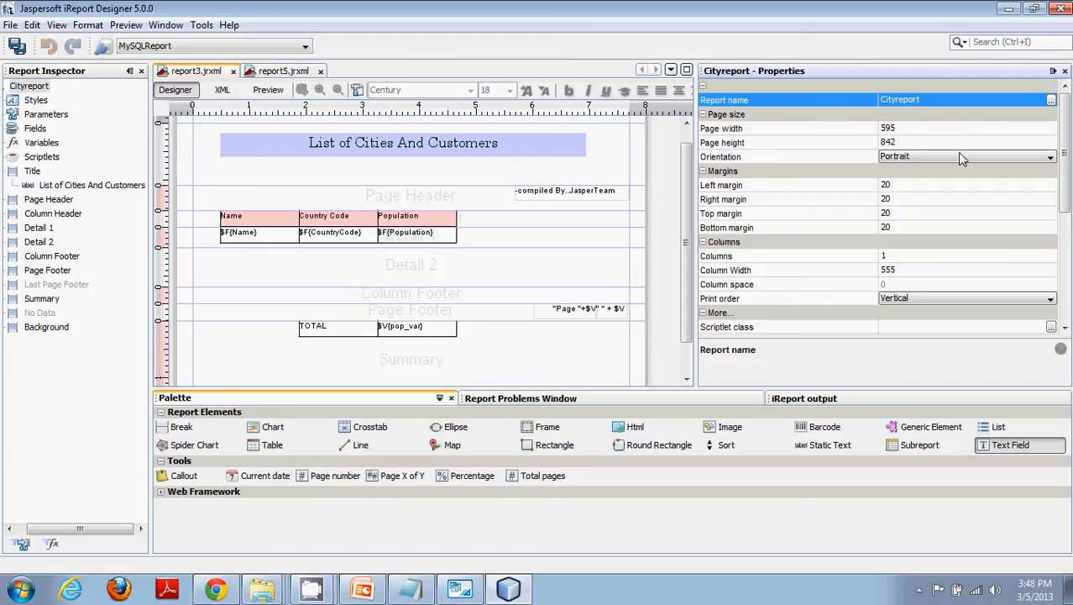
Step: Move the TOTAL label and $V{pop_var} field from Summary into the Title band, at left 35 and 333 respectively, both at top 43
left_click(539, 184)
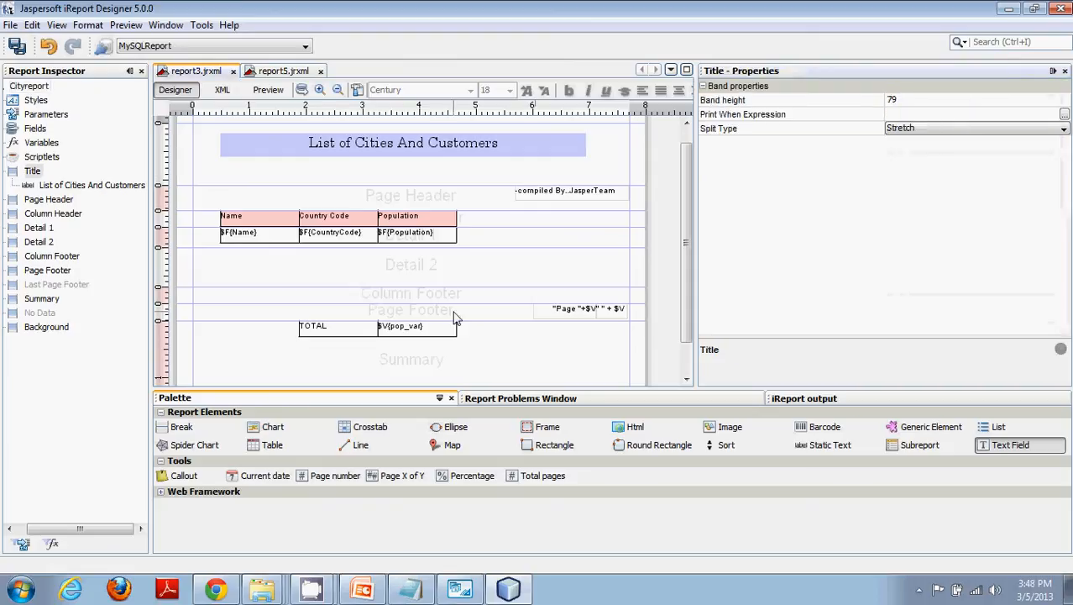
scroll(473, 311, "down", 1)
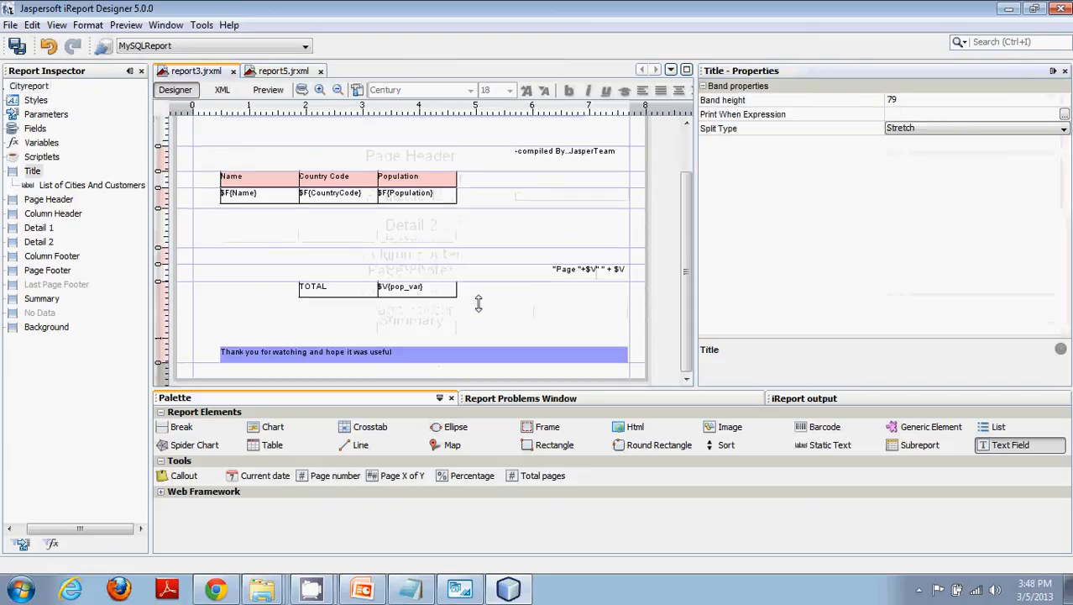
left_click(423, 296)
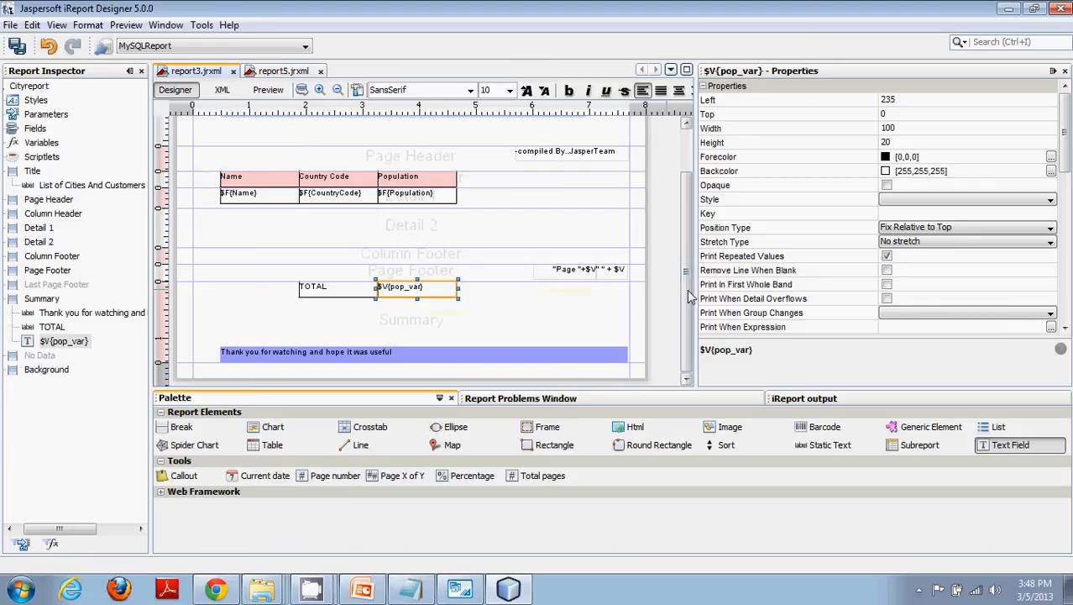
scroll(689, 274, "up", 1)
scroll(689, 274, "up", 2)
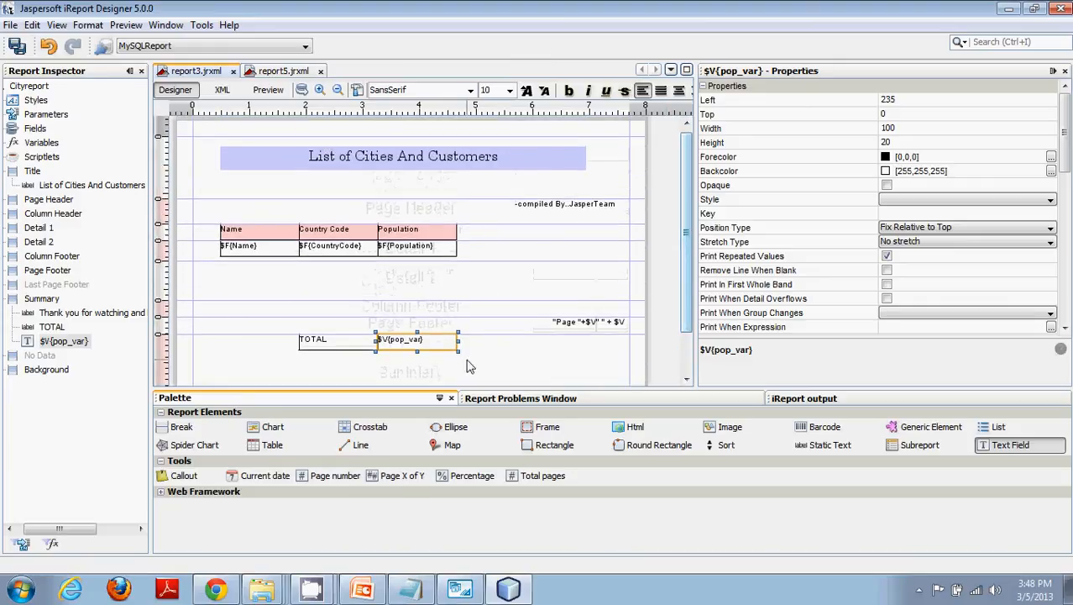
left_click(495, 365)
left_click_drag(496, 365, 293, 330)
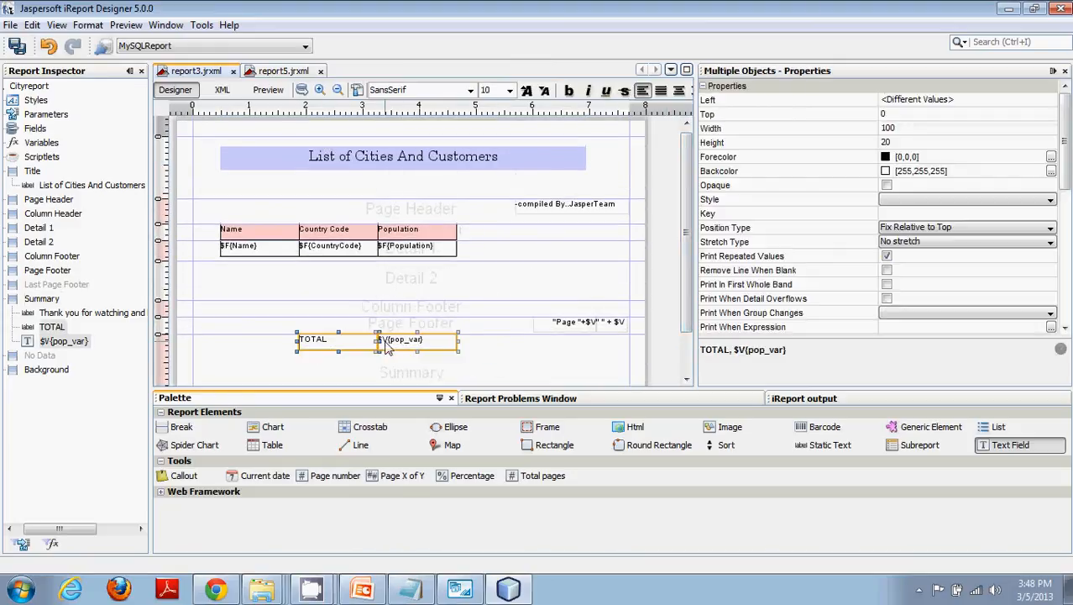
left_click_drag(402, 350, 492, 190)
left_click(415, 190)
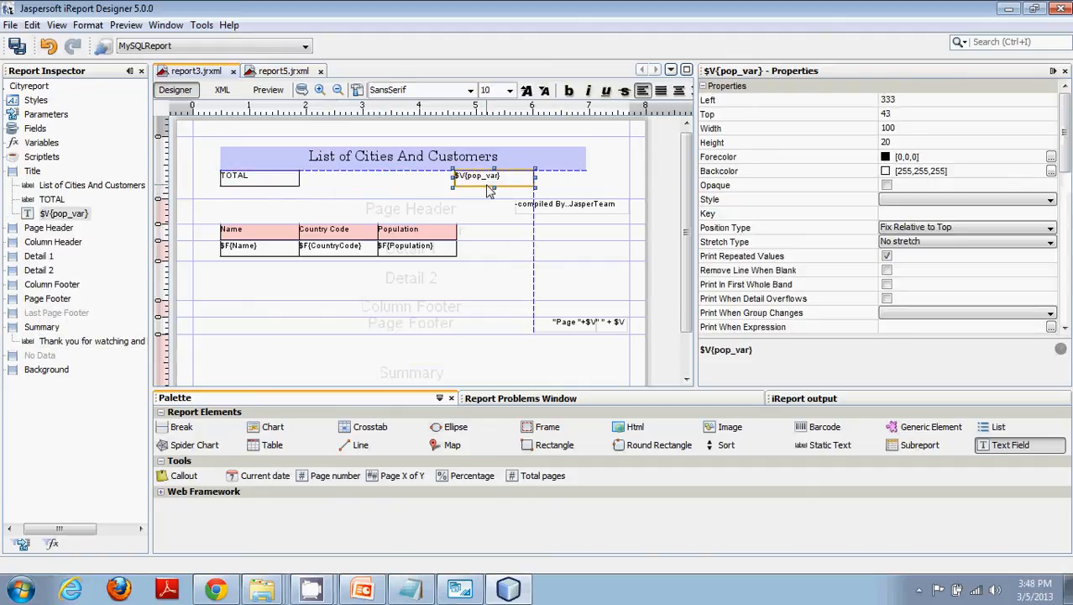
Step: Widen the TOTAL label to 298 to meet the $V{pop_var} field and change its text to "TOTAL World population as of today:"
left_click(297, 184)
left_click_drag(301, 186, 456, 178)
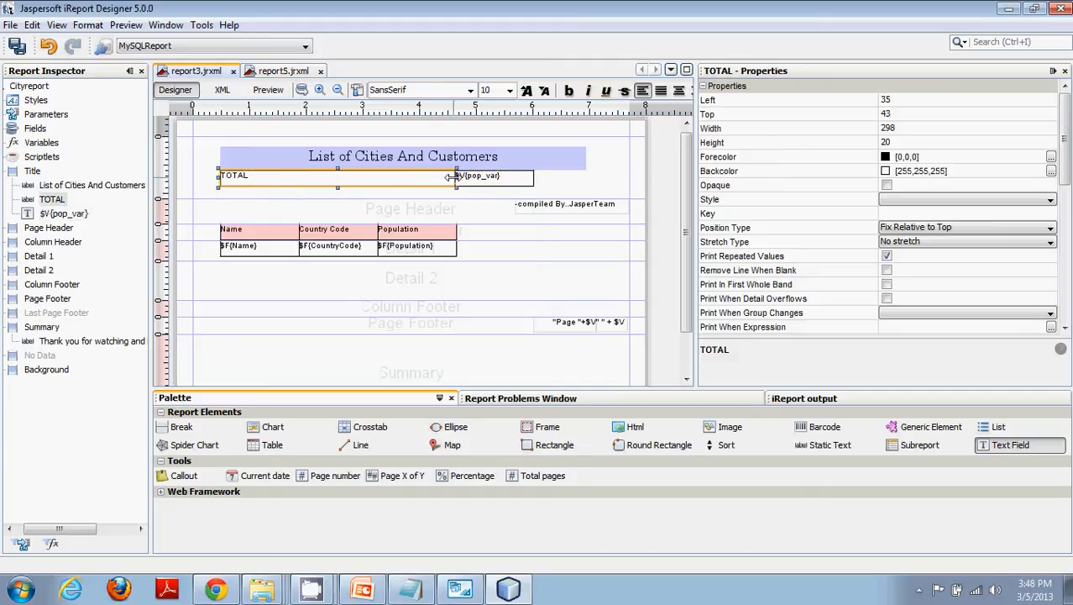
double_click(303, 177)
left_click(276, 176)
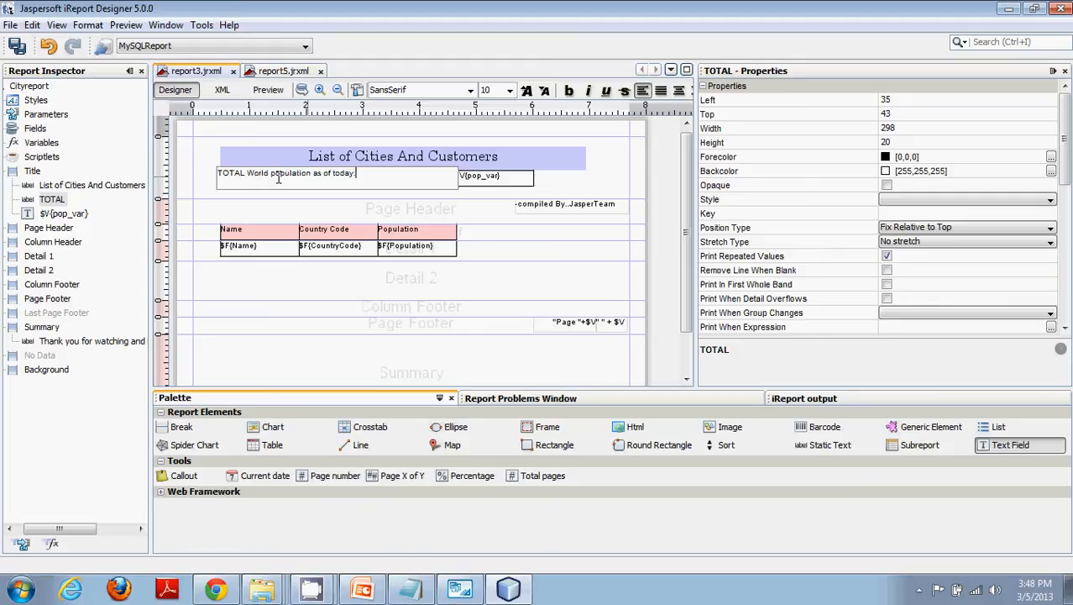
left_click(542, 188)
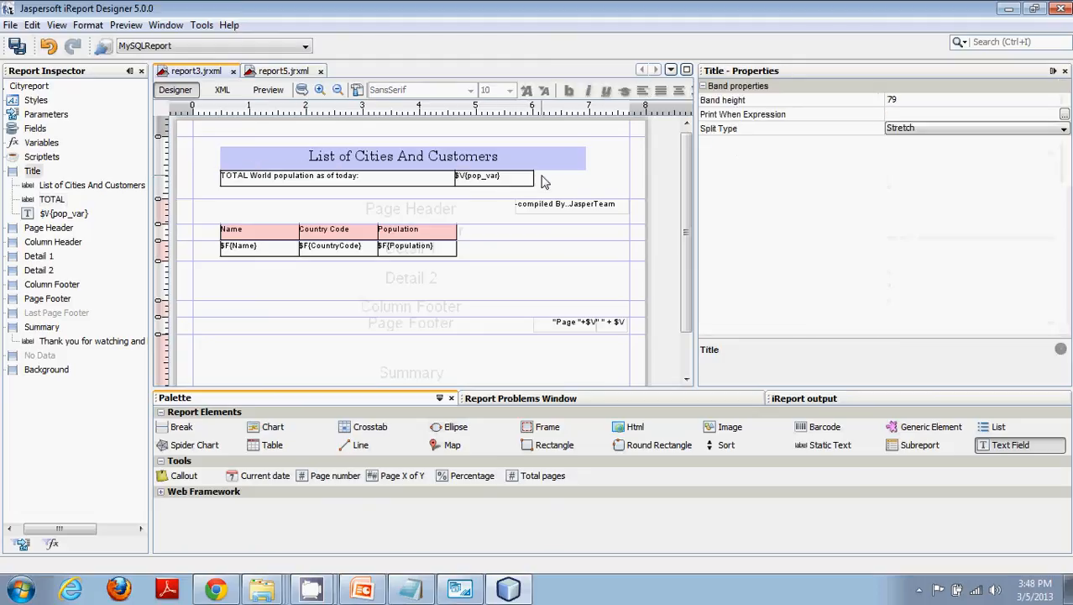
left_click(432, 179)
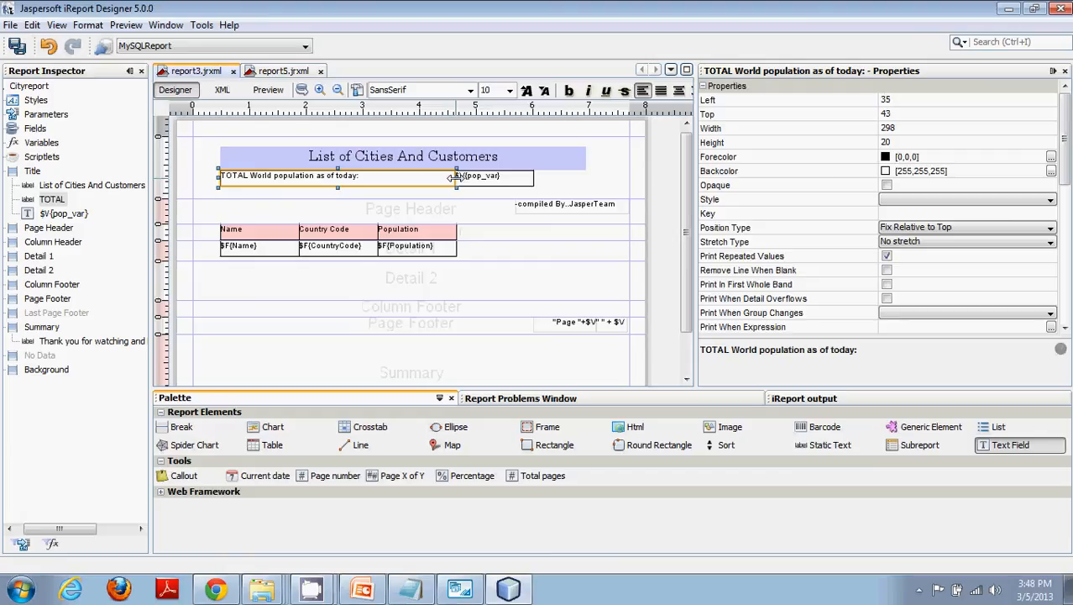
Step: Narrow the TOTAL label to the Population column's left edge, move $V{pop_var} beside it at left 235, and save the report
left_click_drag(454, 176, 378, 178)
left_click(461, 185)
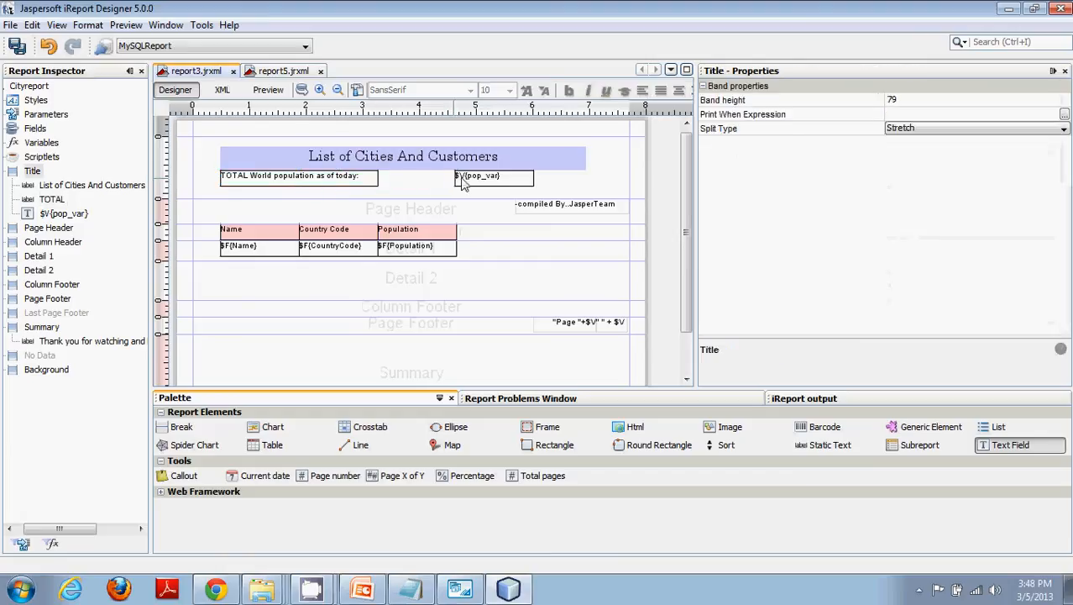
left_click_drag(461, 185, 402, 184)
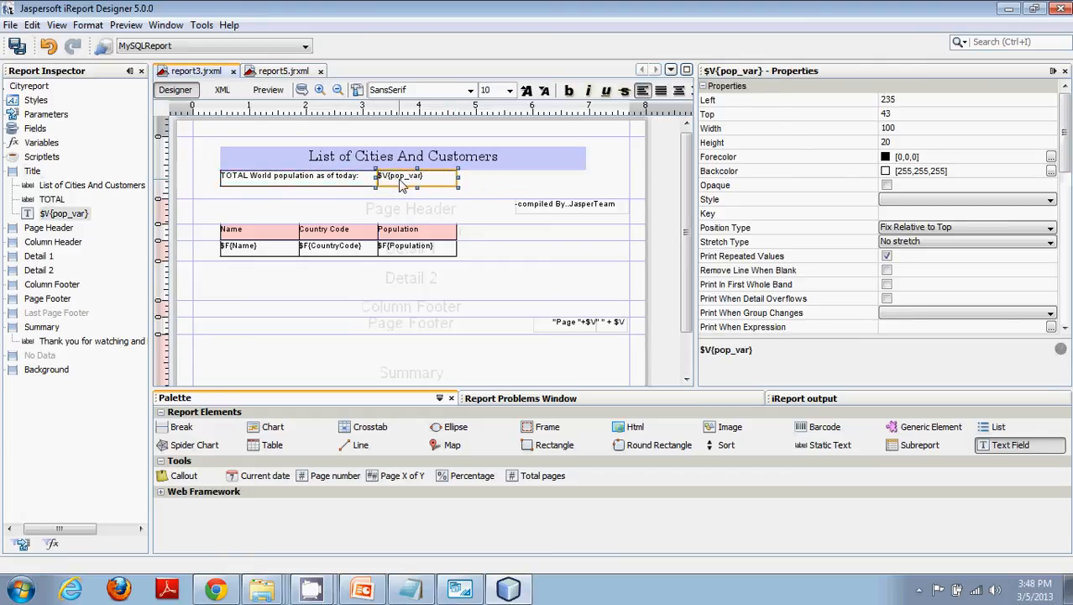
left_click(496, 194)
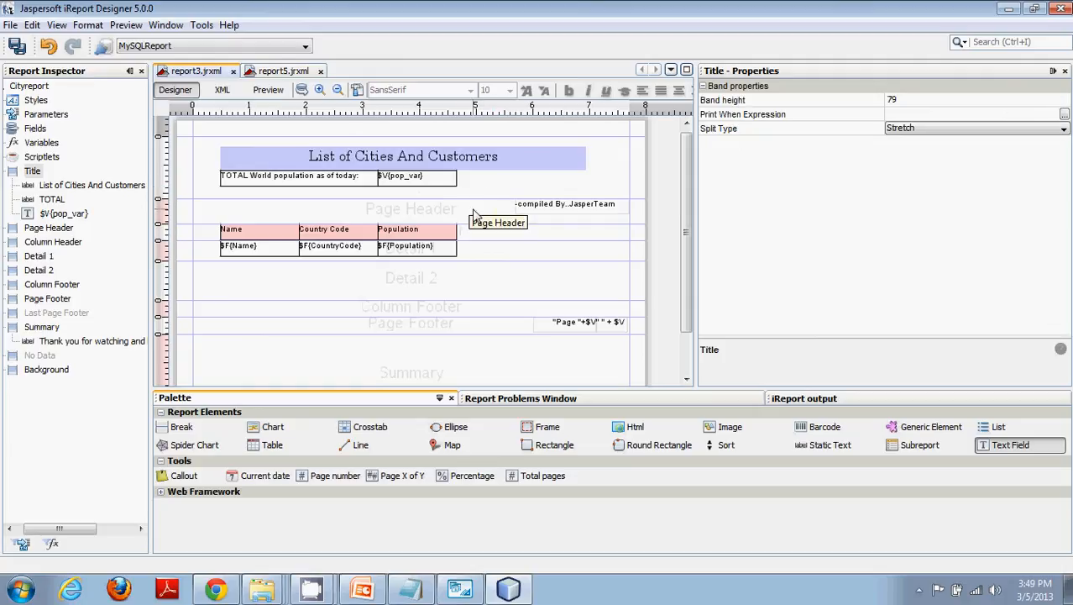
left_click(410, 185)
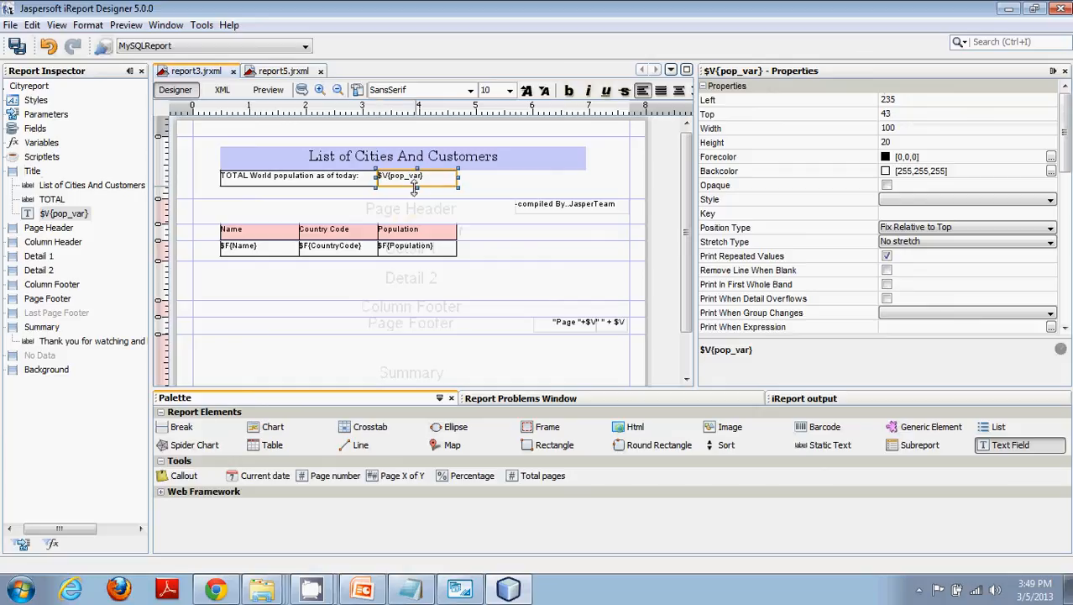
left_click(412, 197)
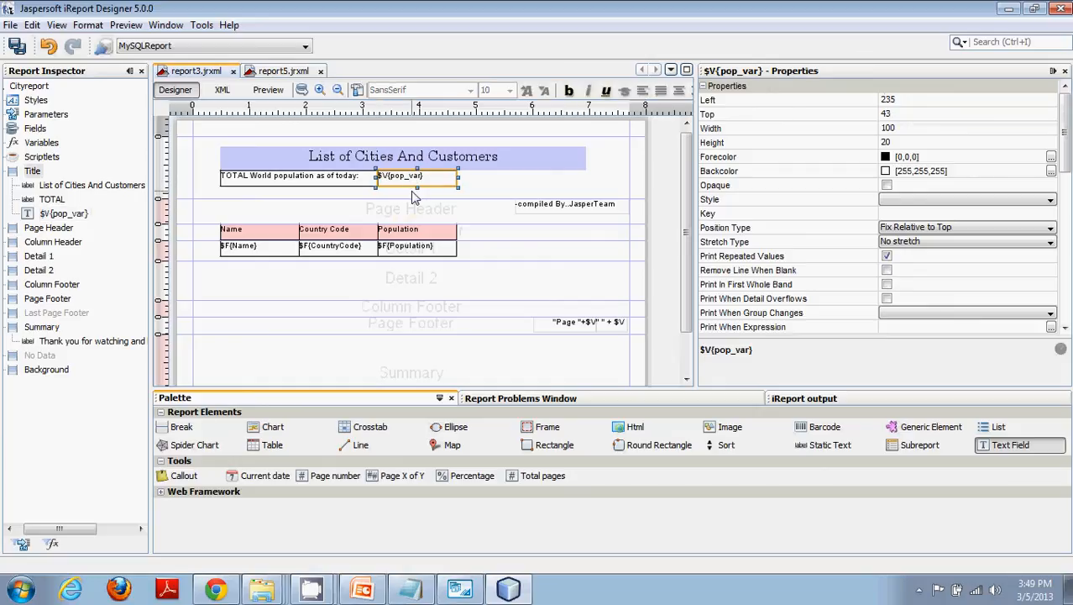
left_click(13, 50)
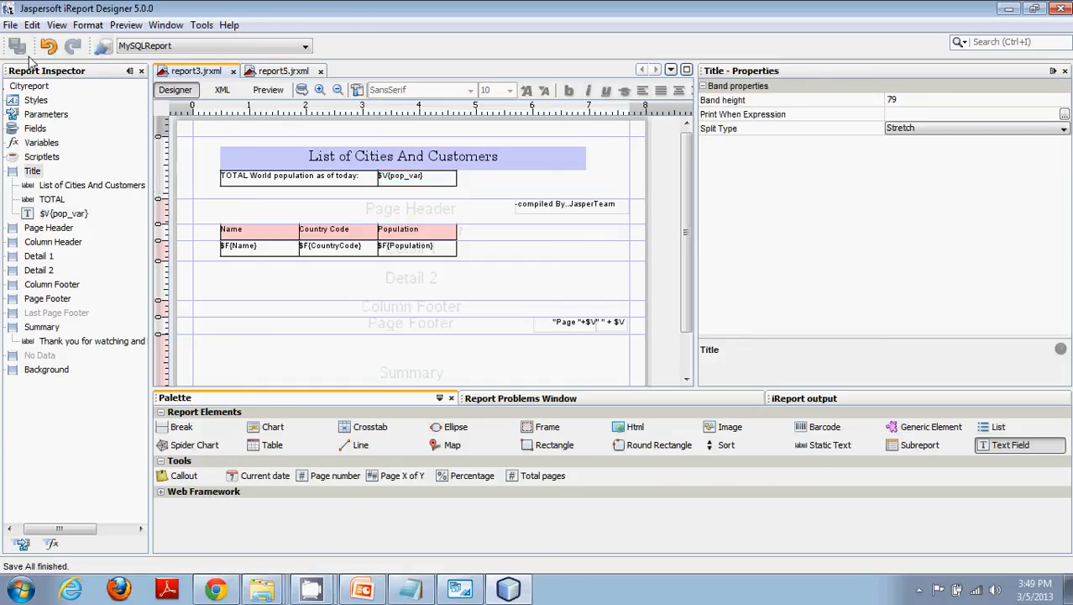
Step: Preview report3 as PDF, check the available preview formats, and run the report again
left_click(268, 90)
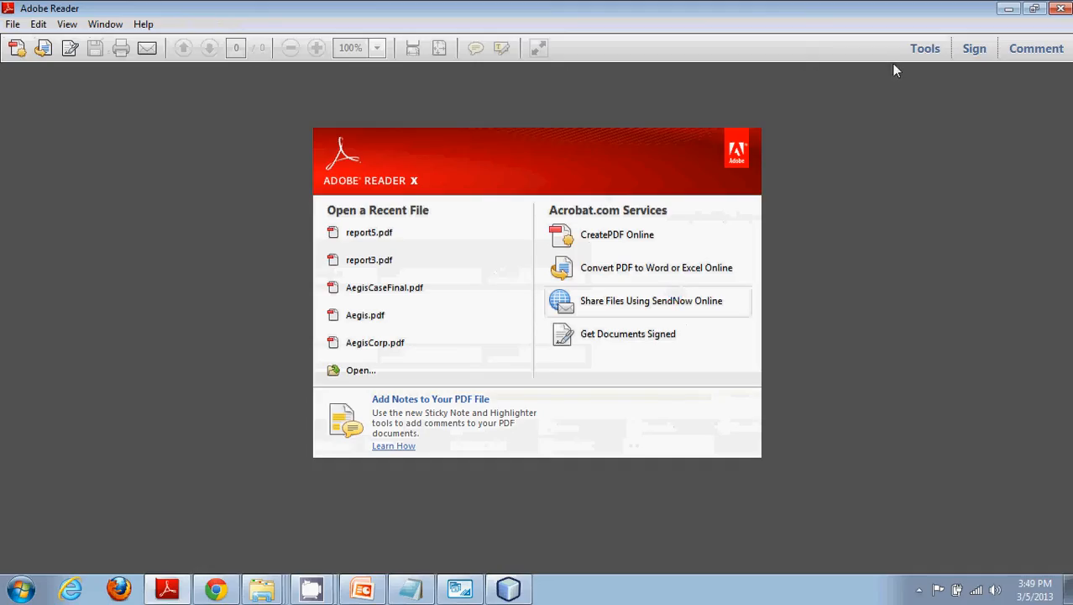
left_click(1061, 9)
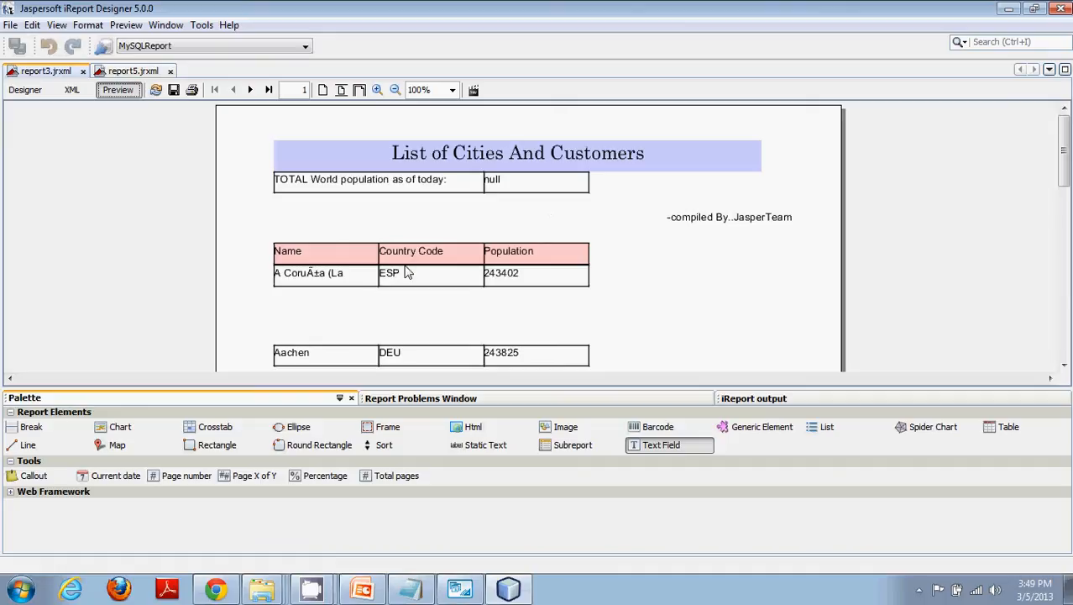
left_click(127, 26)
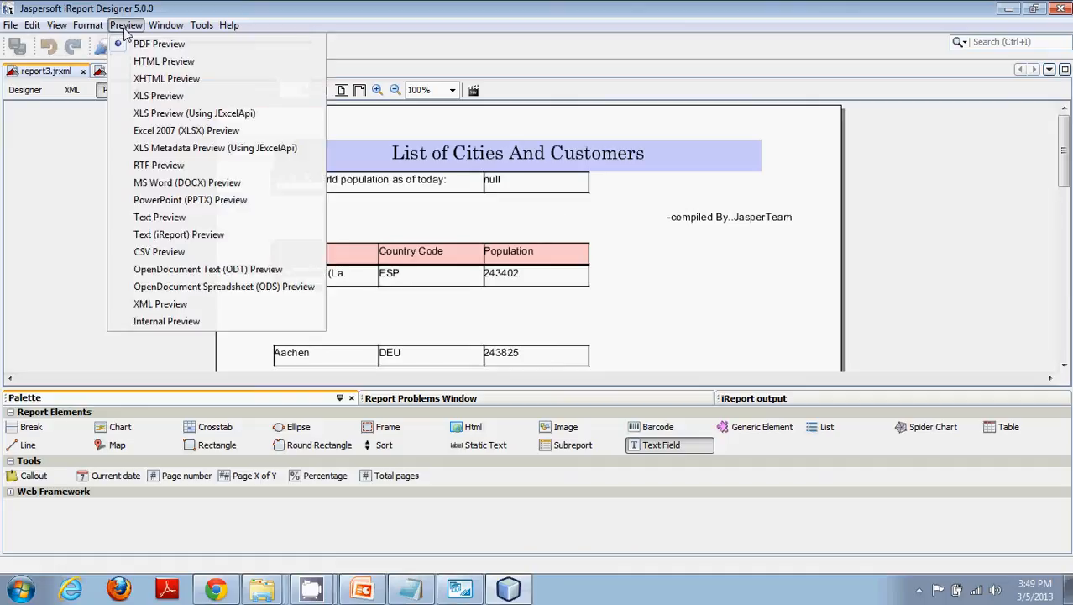
left_click(655, 225)
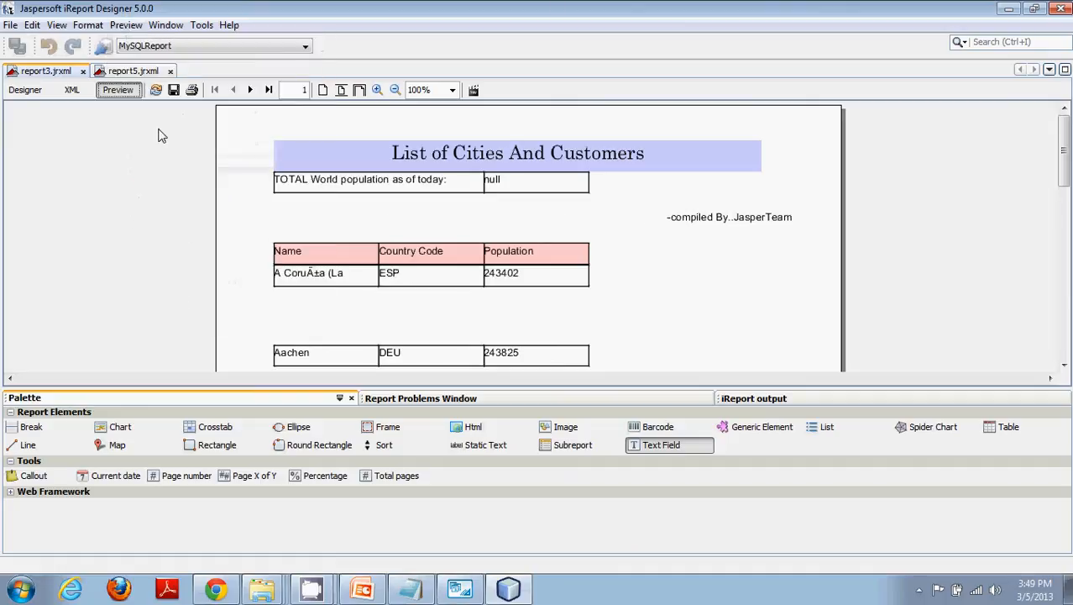
left_click(155, 90)
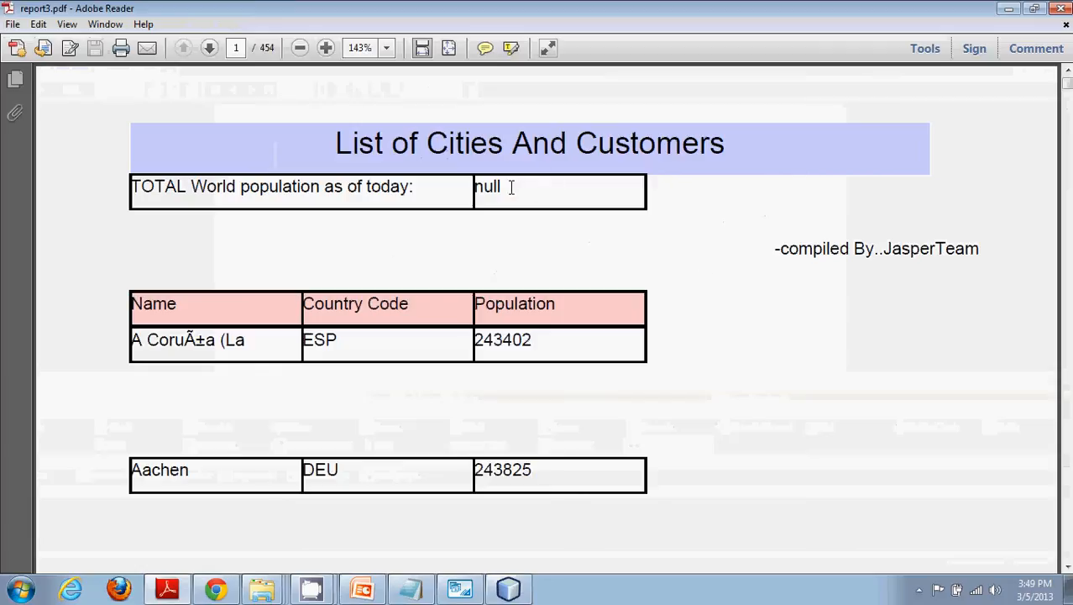
Step: Examine the total population field in the PDF title against the population values in the city rows, and close the PDF
left_click_drag(511, 187, 473, 186)
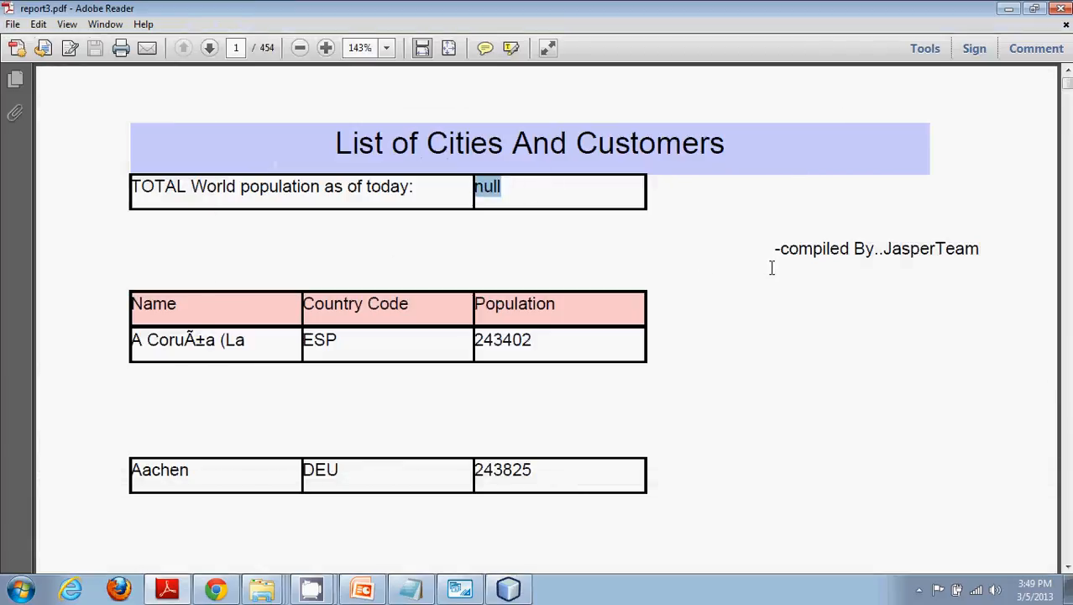
key("ctrl+minus")
key("ctrl+minus")
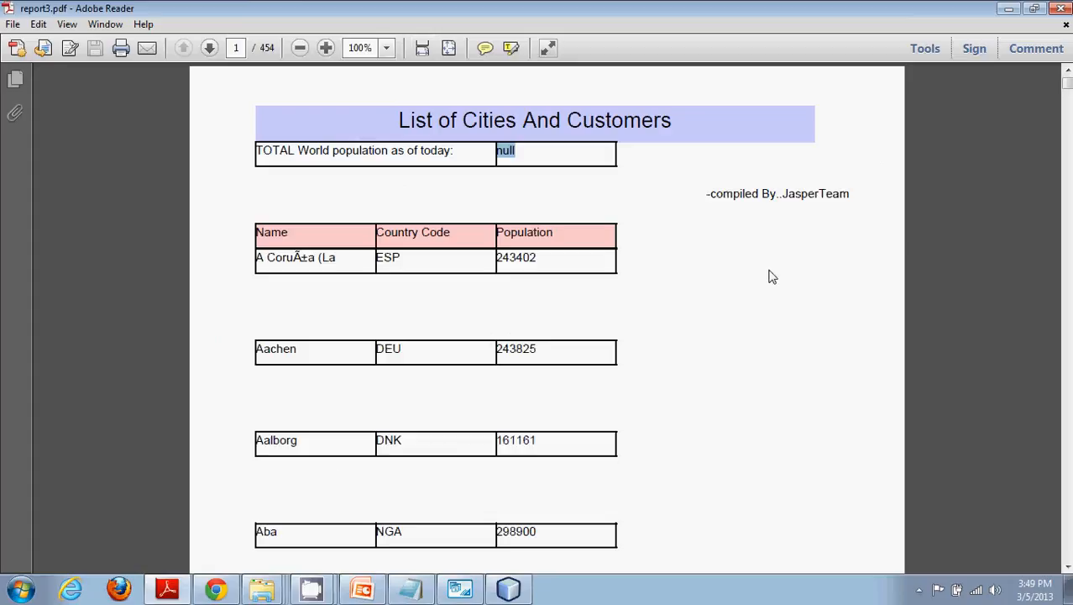
key("ctrl+minus")
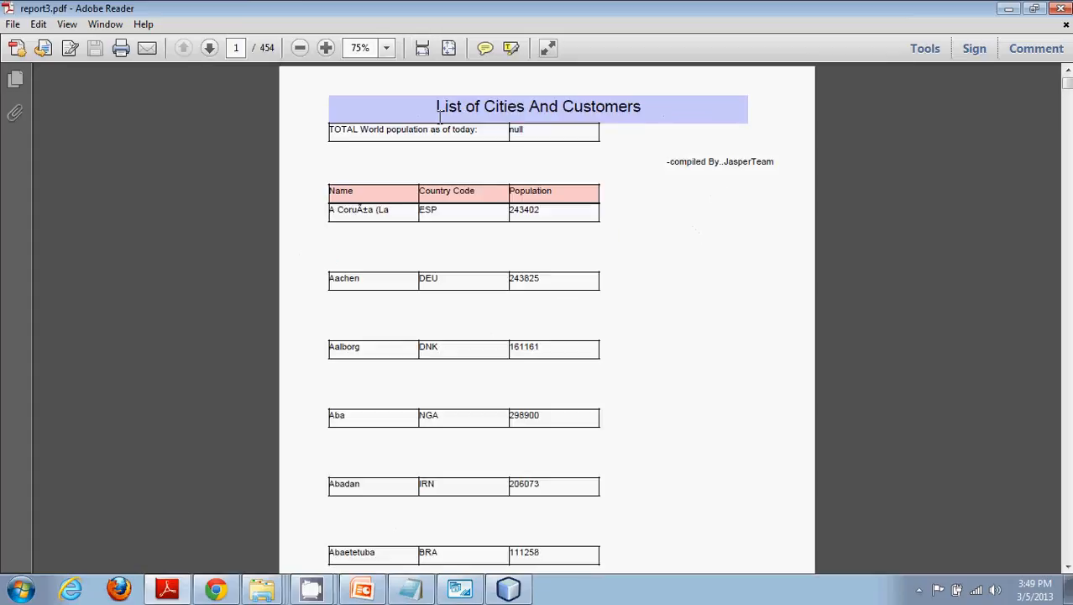
left_click_drag(533, 133, 511, 134)
left_click(528, 137)
left_click_drag(532, 130, 510, 130)
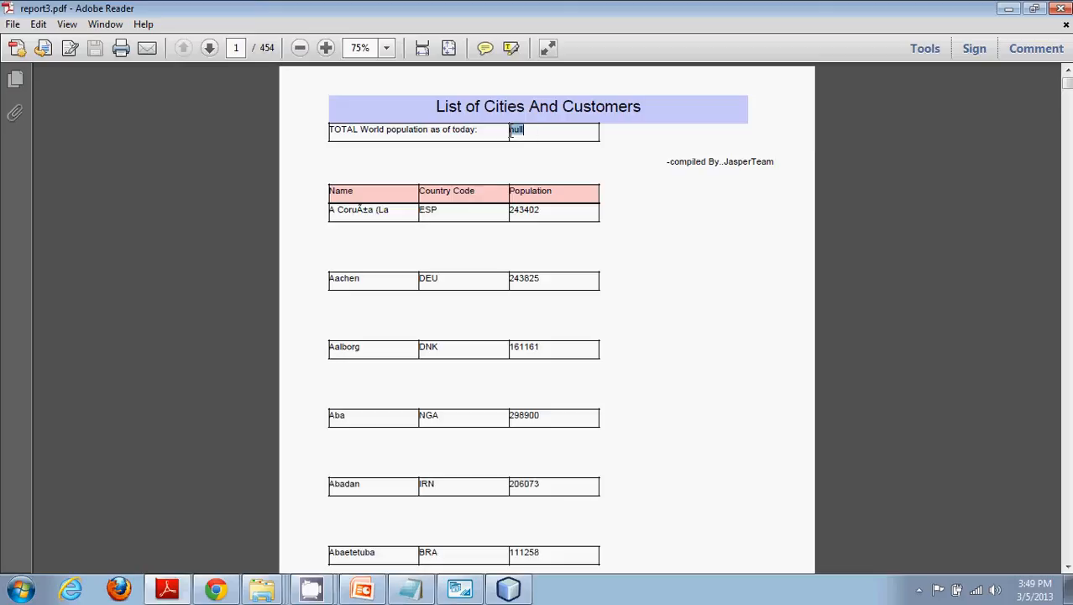
left_click(513, 216)
left_click_drag(517, 279, 543, 280)
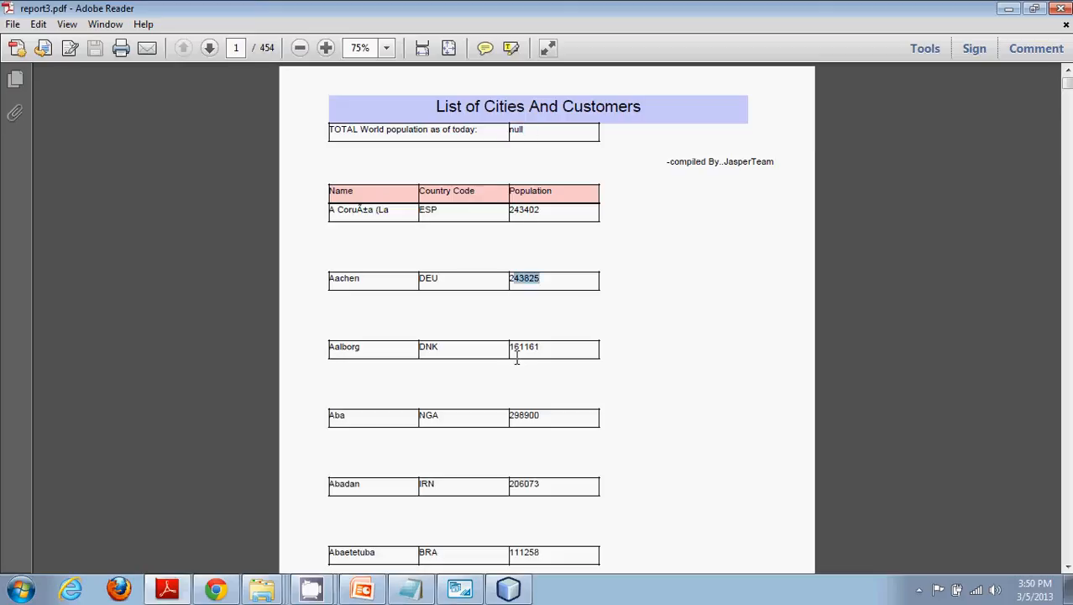
left_click_drag(518, 348, 535, 351)
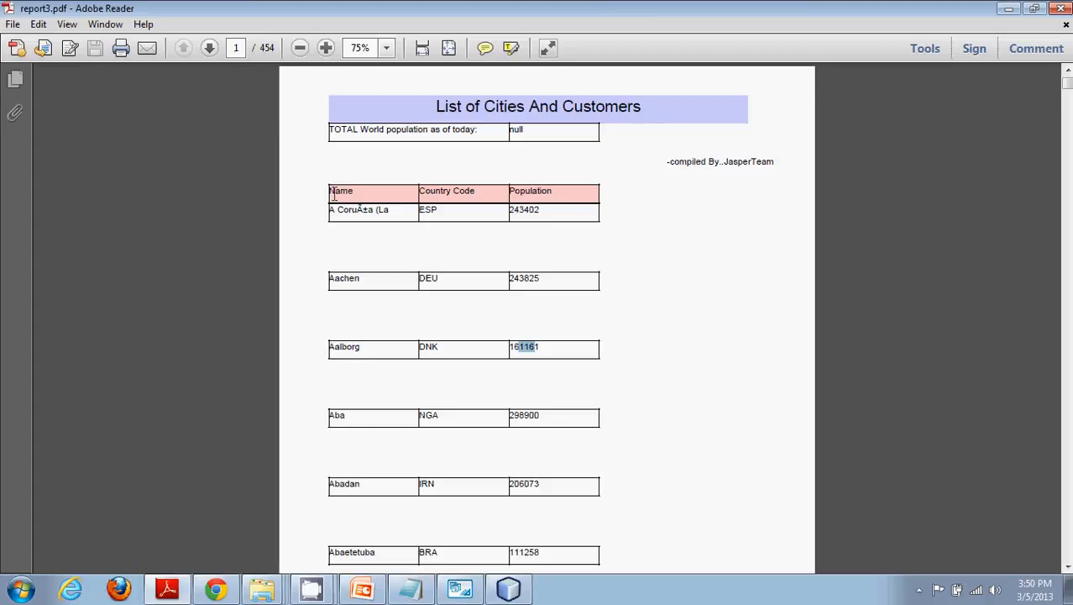
left_click_drag(575, 137, 533, 129)
left_click(510, 141)
left_click_drag(515, 217, 530, 538)
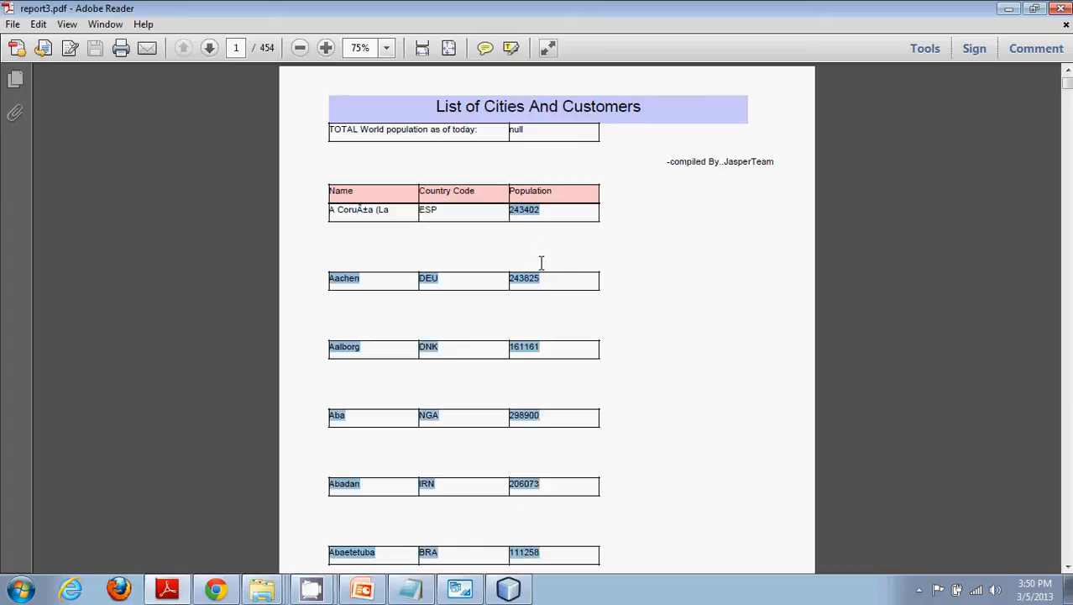
left_click(545, 215)
double_click(542, 213)
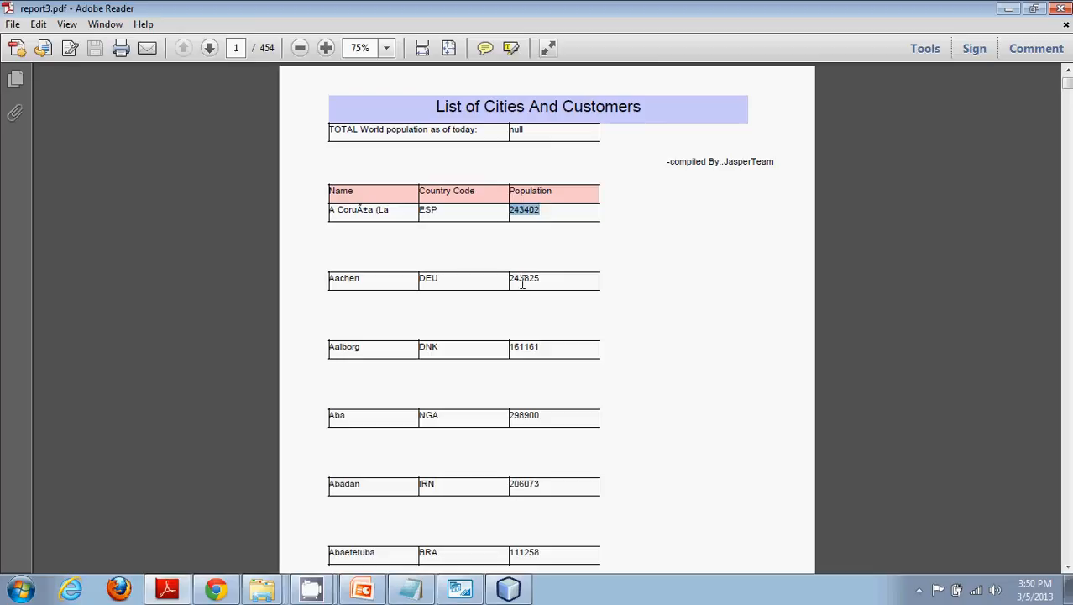
double_click(530, 284)
left_click(538, 359)
left_click(1061, 9)
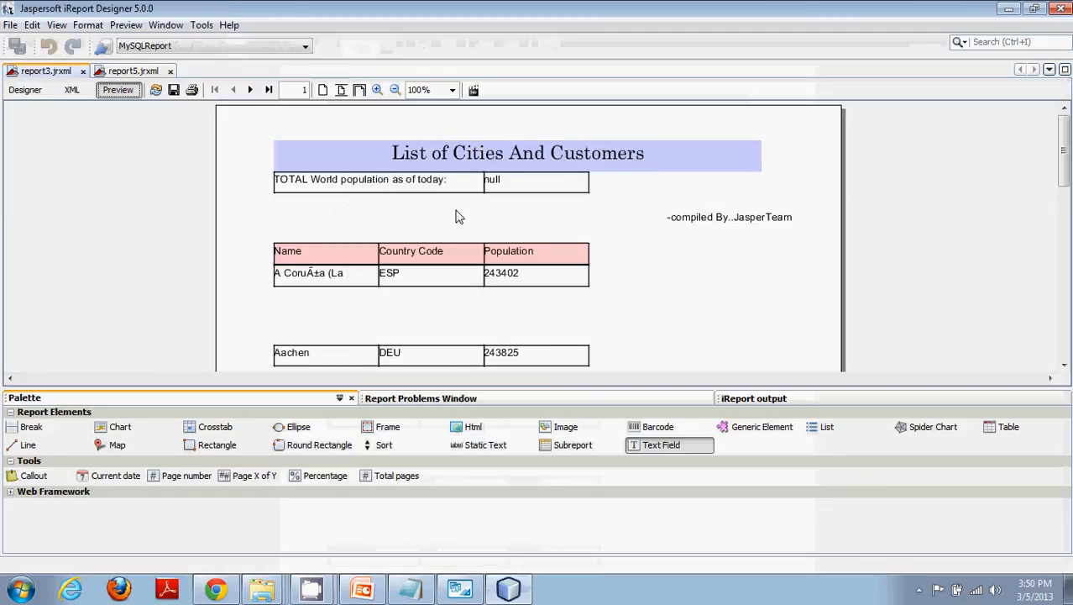
Step: Return to the report3 design, set the $V{pop_var} field's Evaluation Time to Report, and save the report
left_click(27, 90)
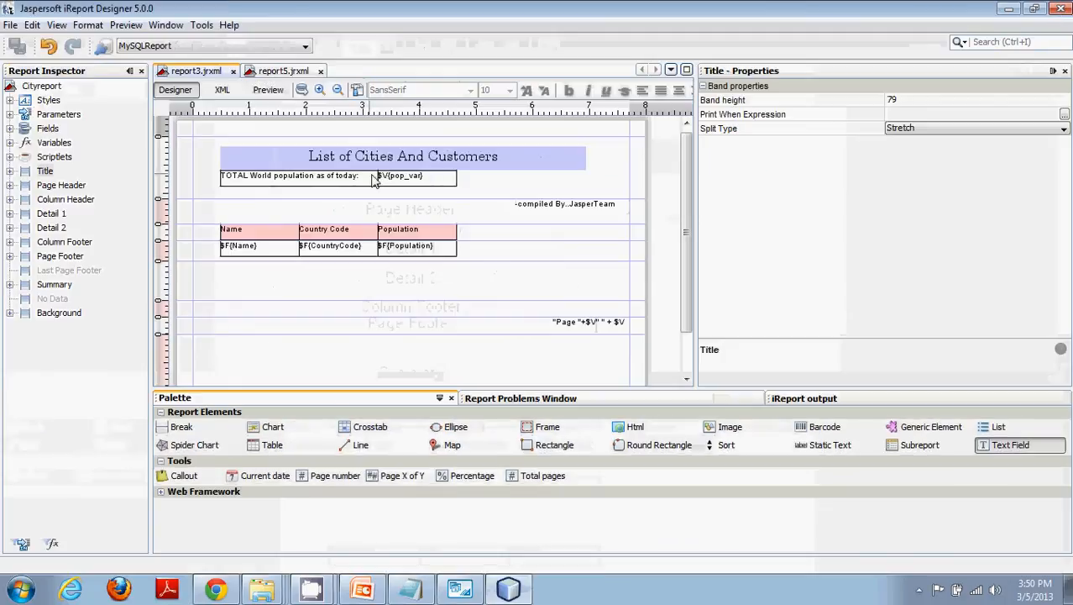
left_click(418, 183)
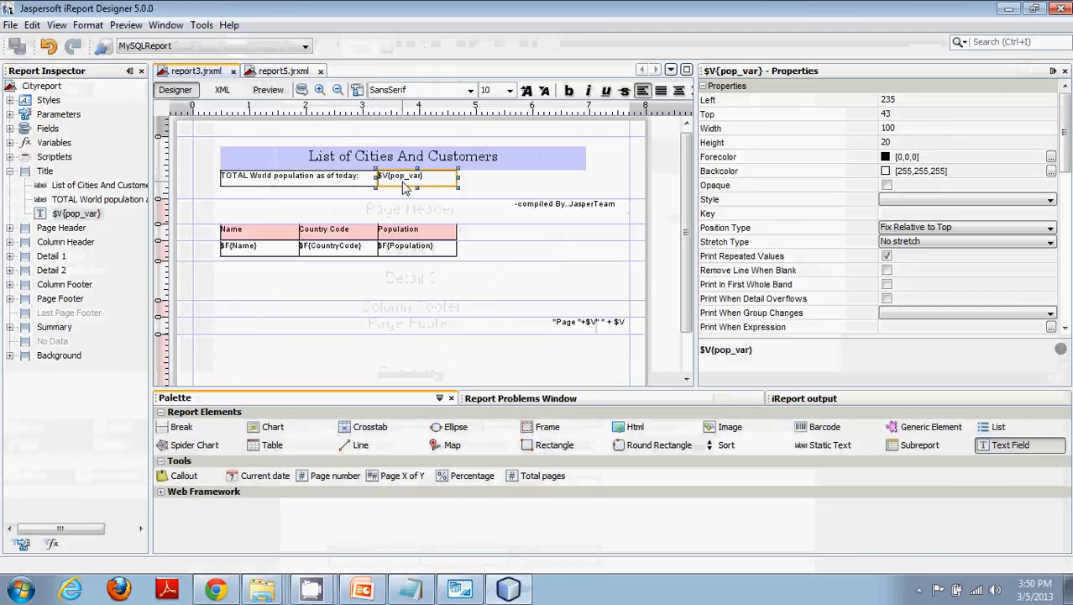
left_click_drag(1064, 172, 1065, 225)
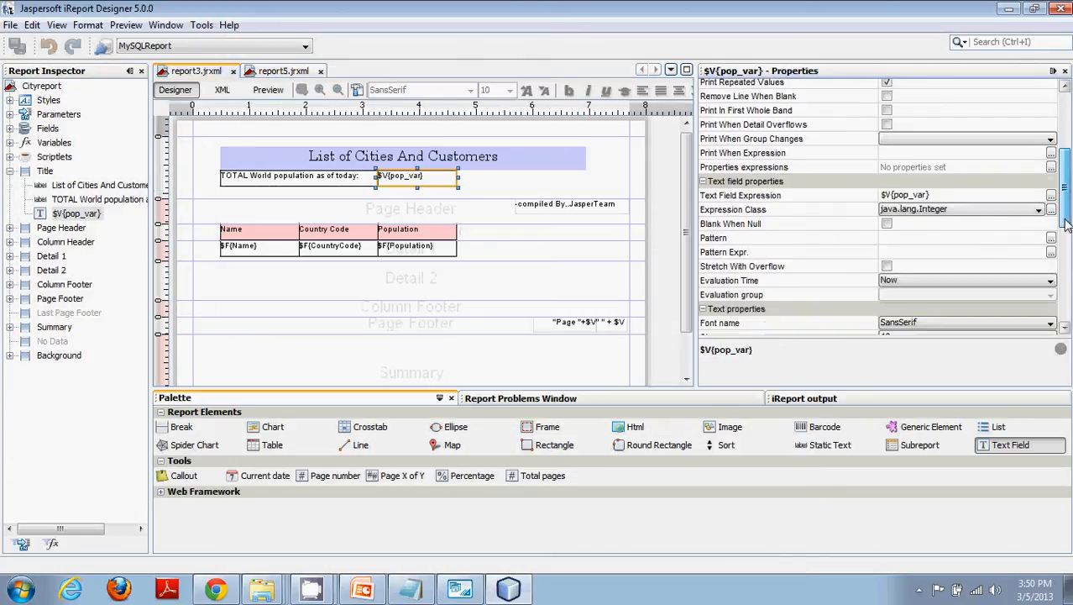
left_click(781, 283)
left_click(921, 286)
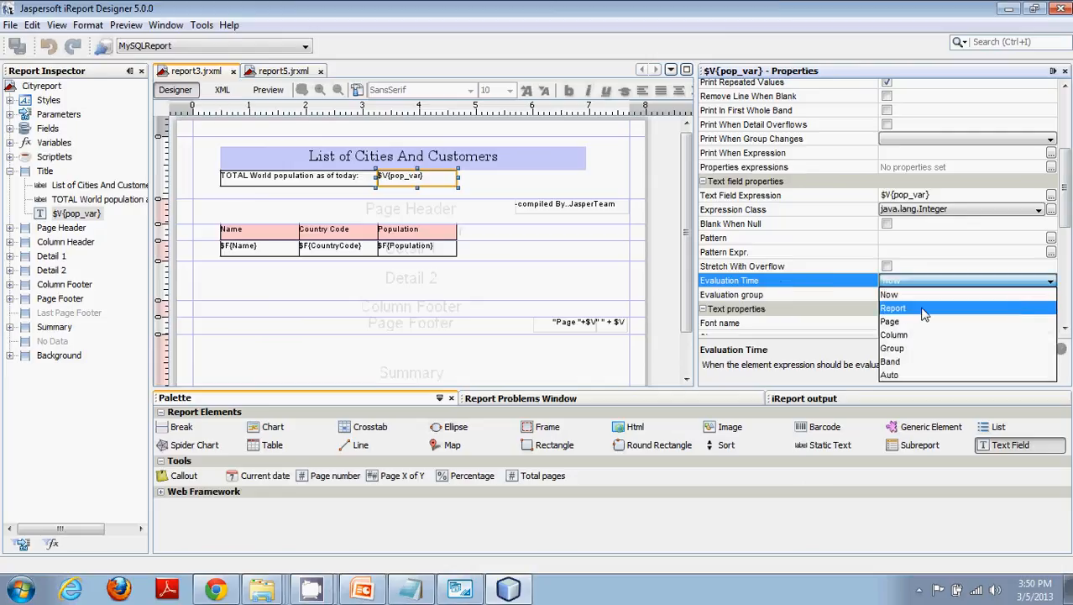
left_click(923, 313)
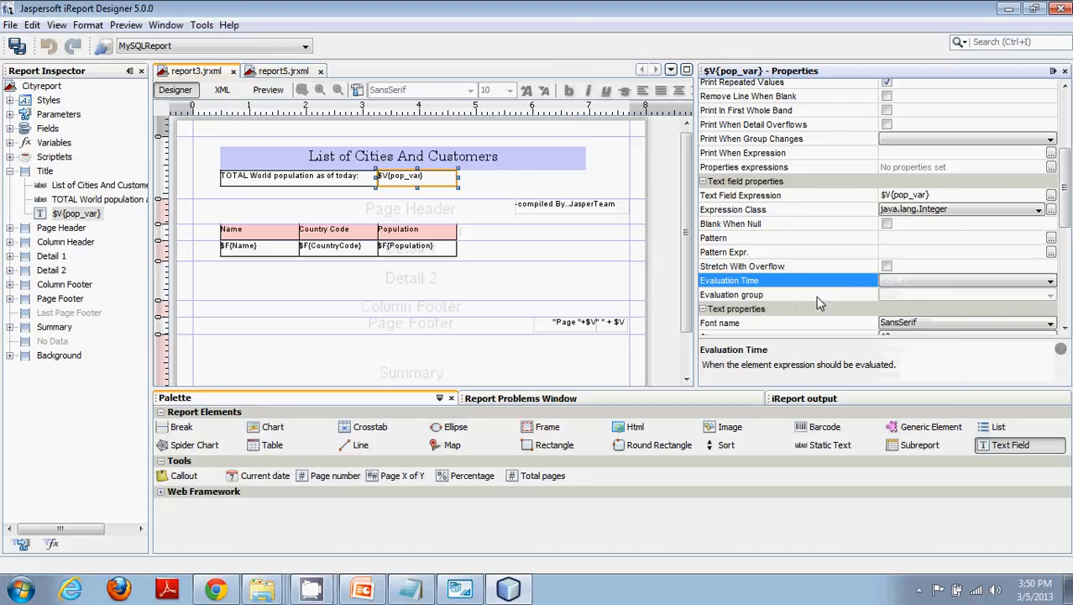
left_click(639, 221)
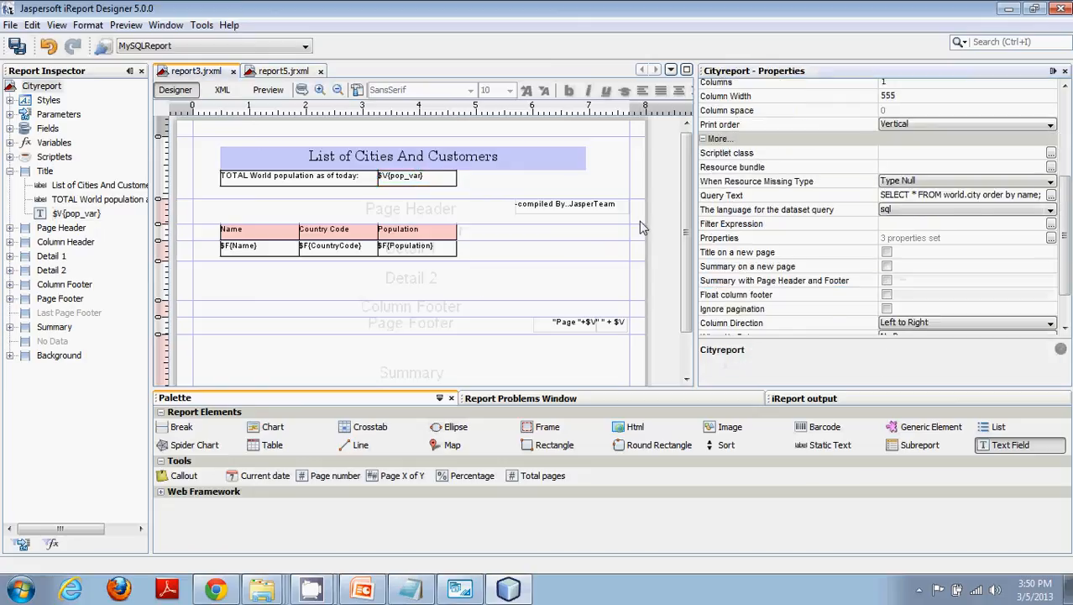
left_click(17, 48)
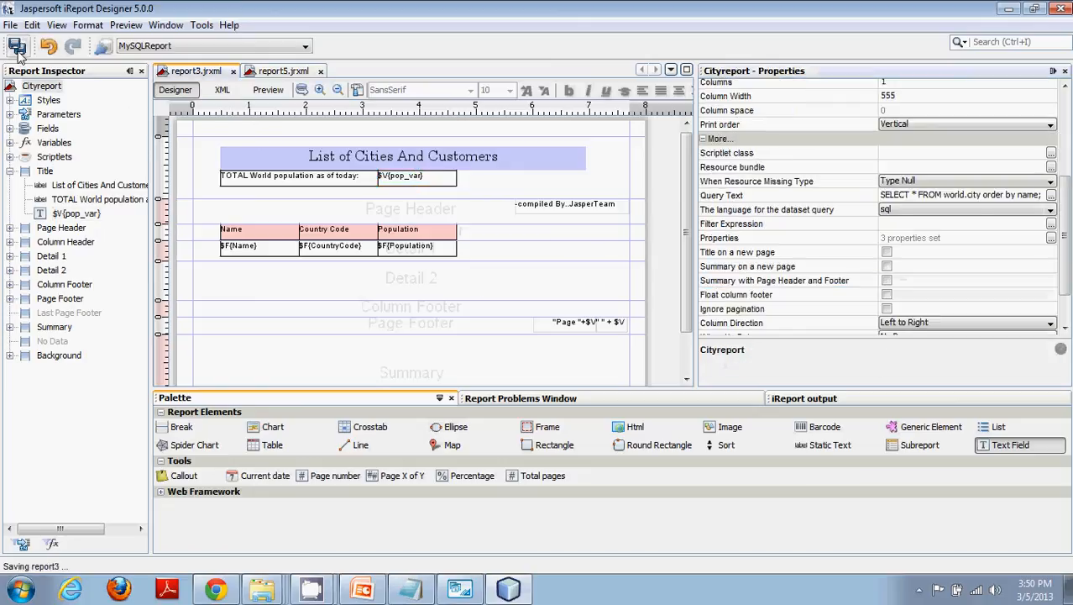
Step: Preview report3 as PDF, examine the title's population total and the city rows, and return to the report design
left_click(269, 91)
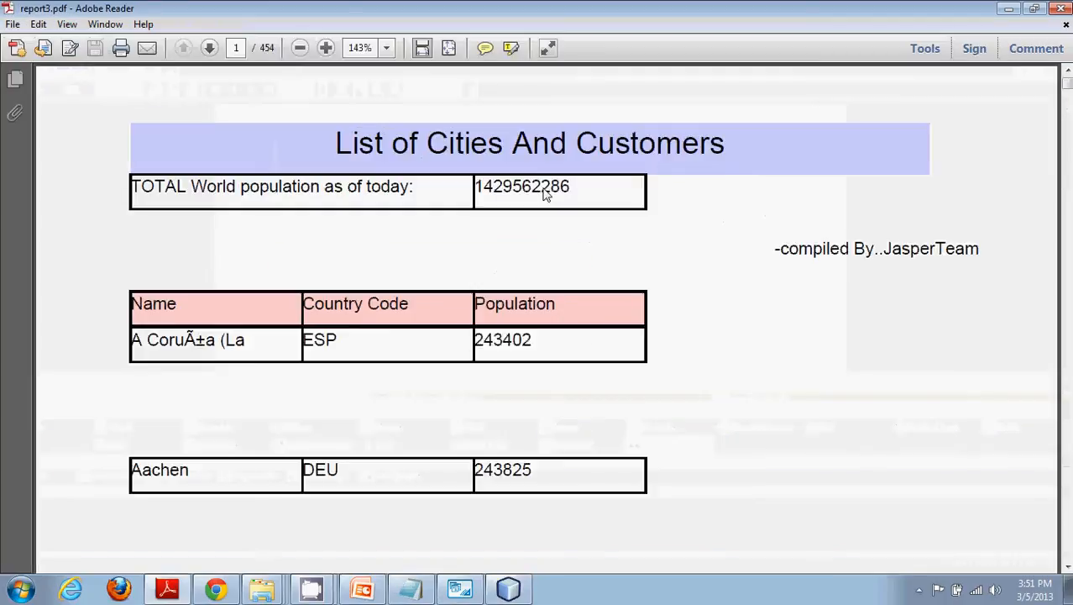
left_click_drag(571, 186, 476, 190)
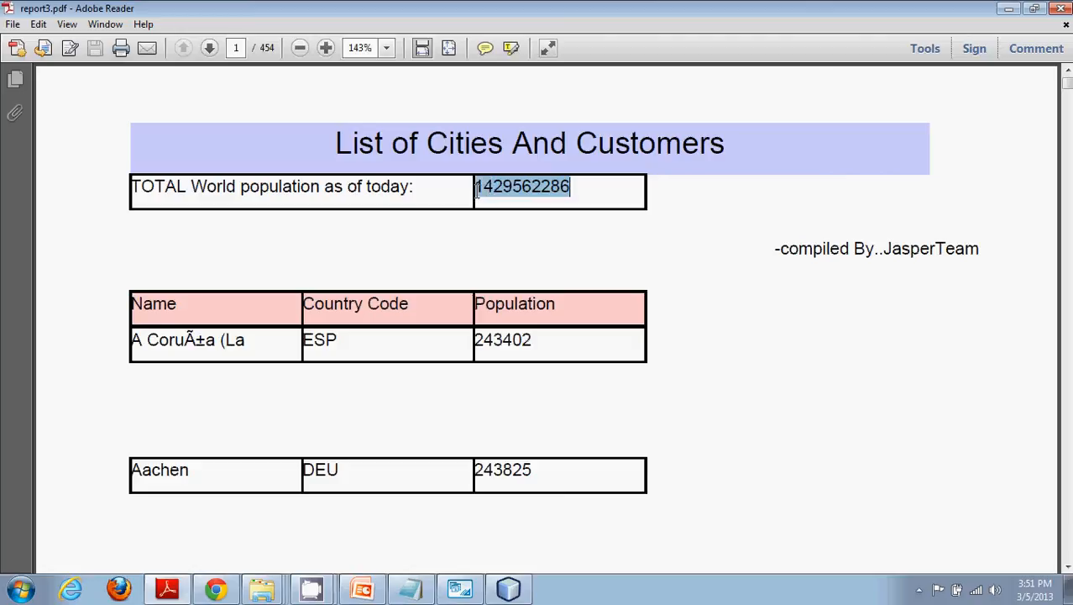
left_click_drag(135, 185, 476, 187)
left_click(527, 197)
scroll(538, 252, "down", 2)
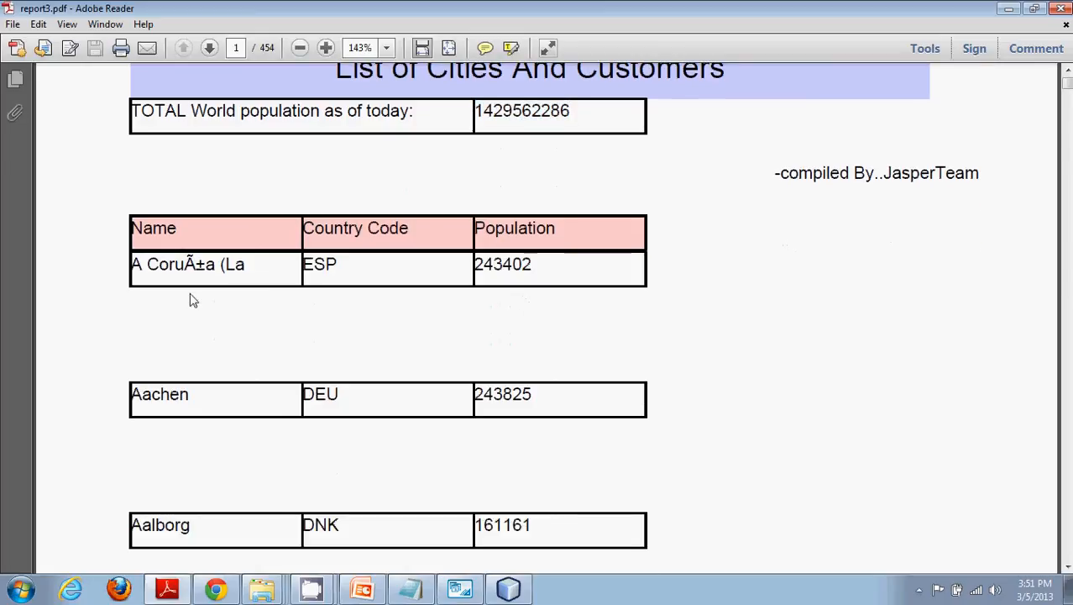
left_click_drag(145, 265, 223, 266)
left_click_drag(350, 265, 312, 265)
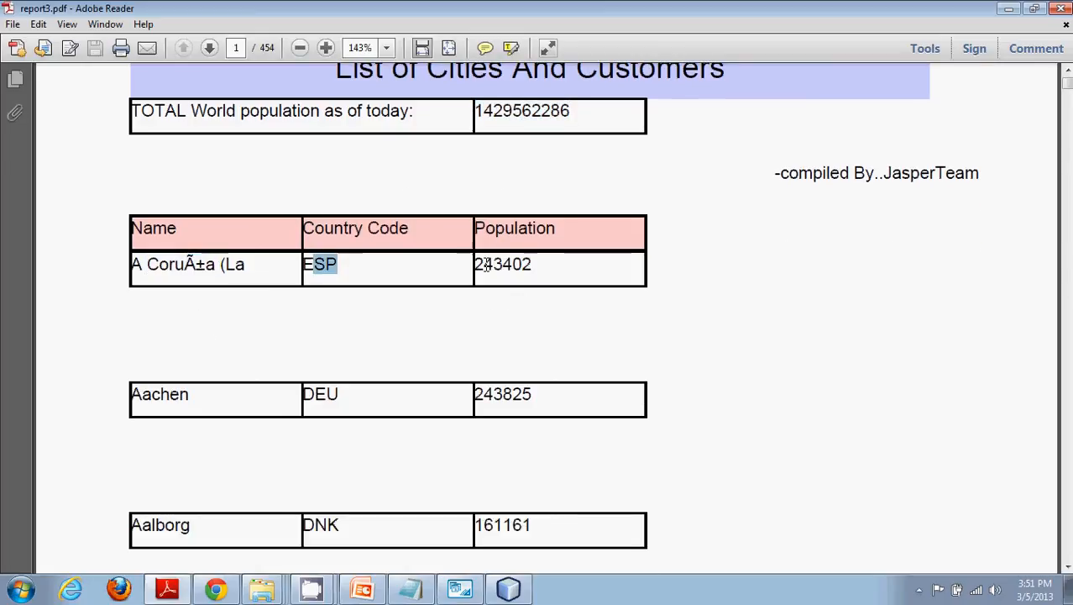
left_click(490, 265)
left_click_drag(160, 401, 369, 401)
left_click(529, 406)
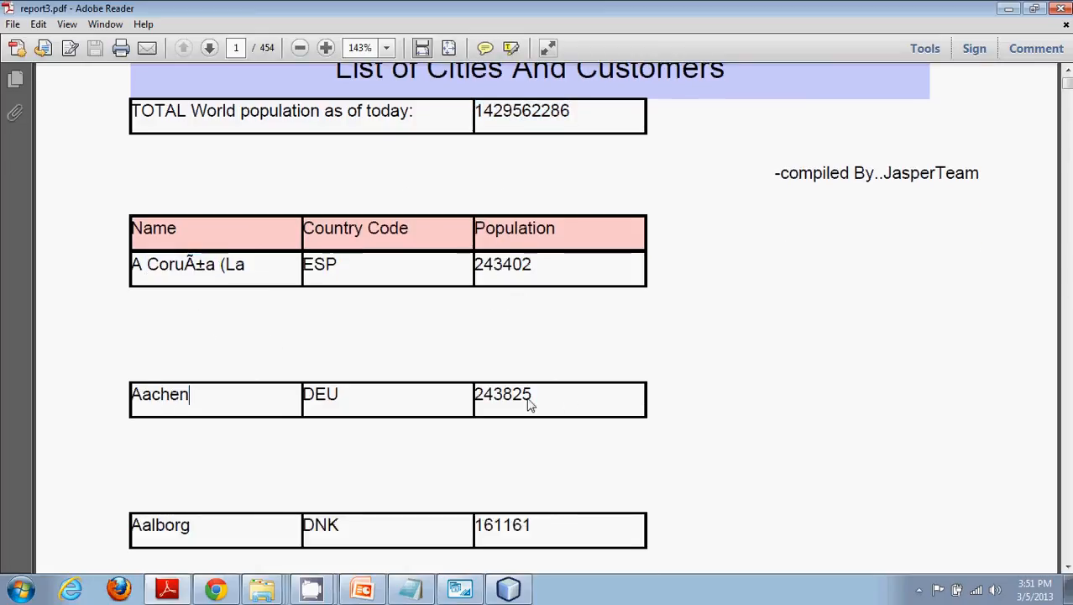
scroll(297, 533, "down", 4)
scroll(336, 470, "down", 8)
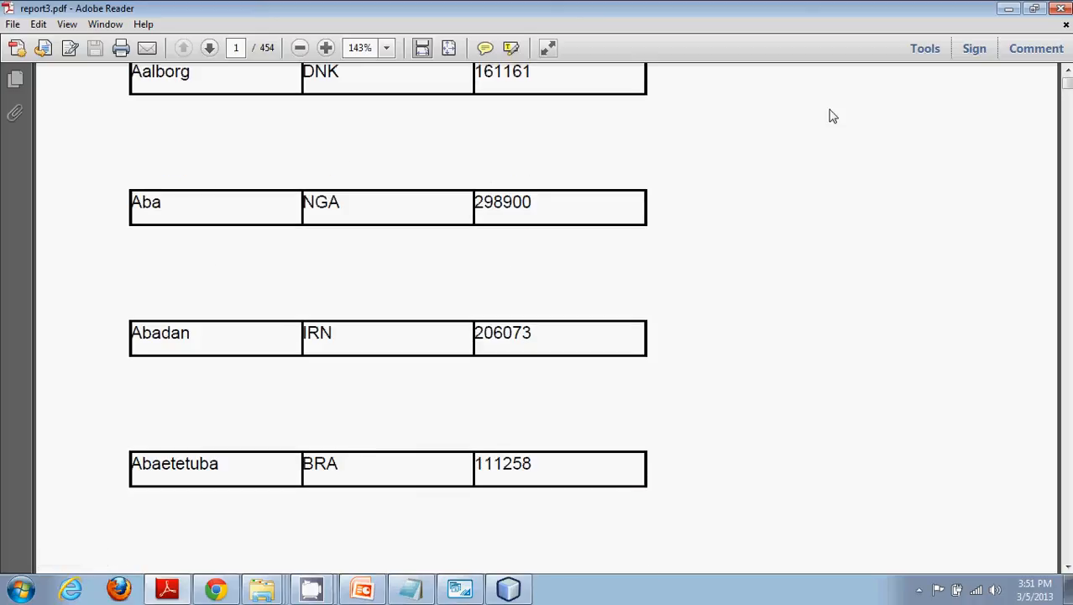
left_click(1062, 10)
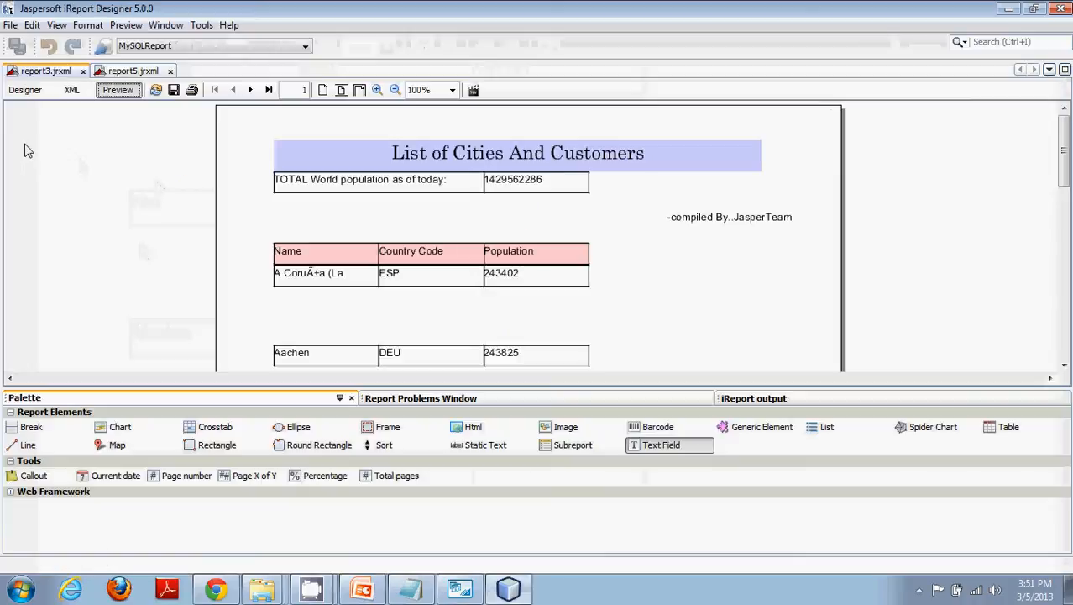
left_click(25, 90)
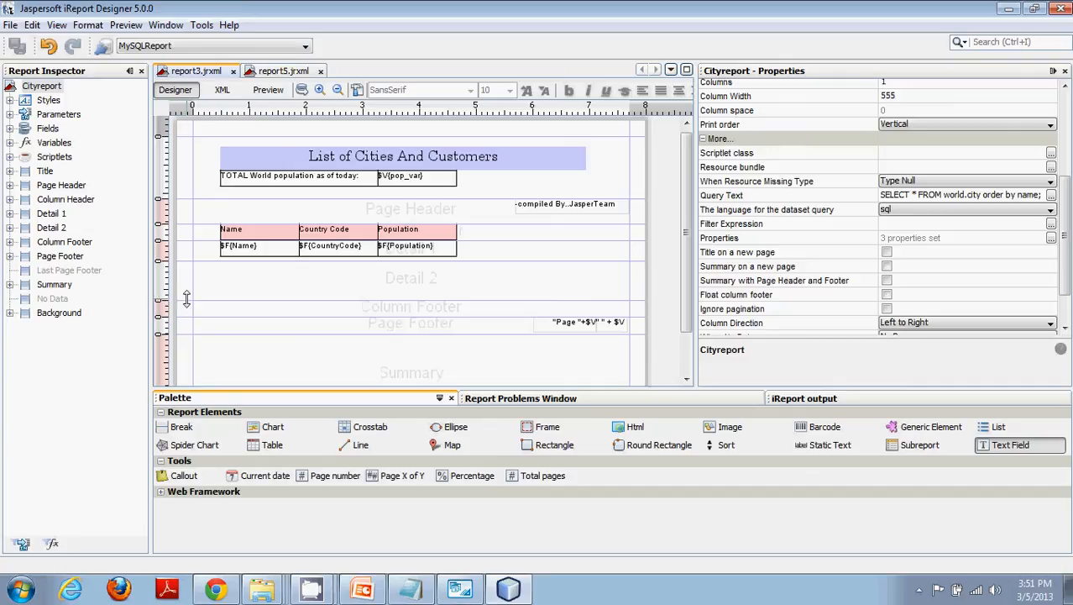
Step: Delete the Detail 2 band from report3 and save the report
left_click(50, 227)
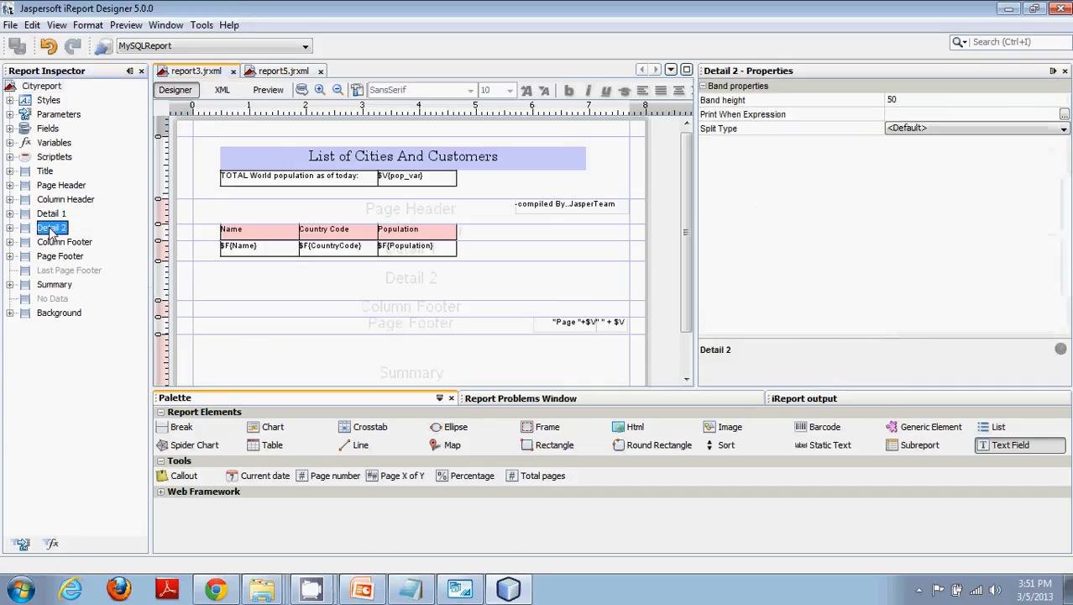
right_click(51, 231)
left_click(117, 307)
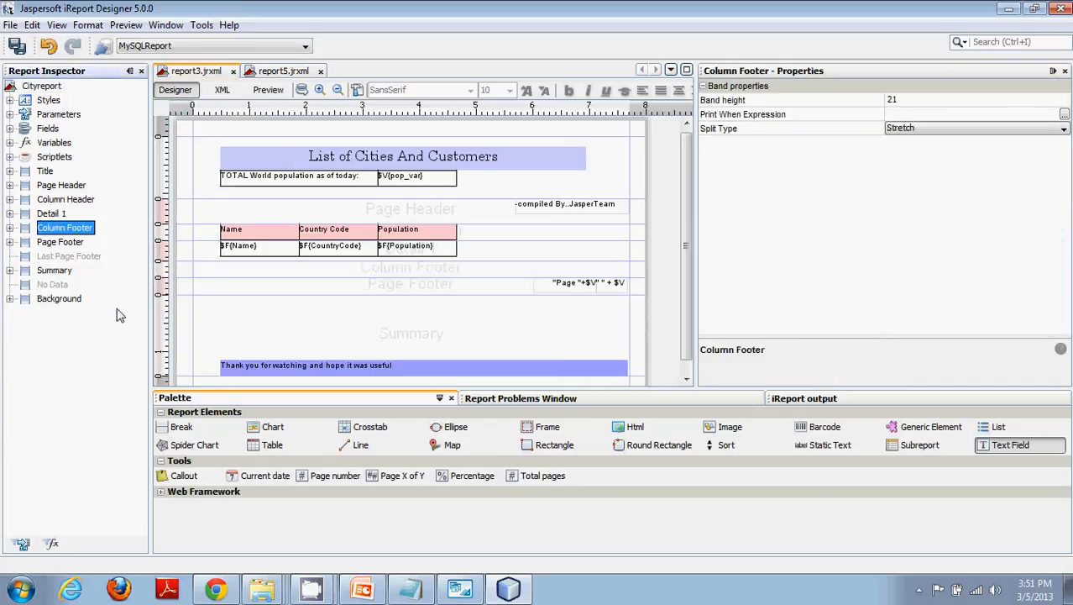
key("ctrl+s")
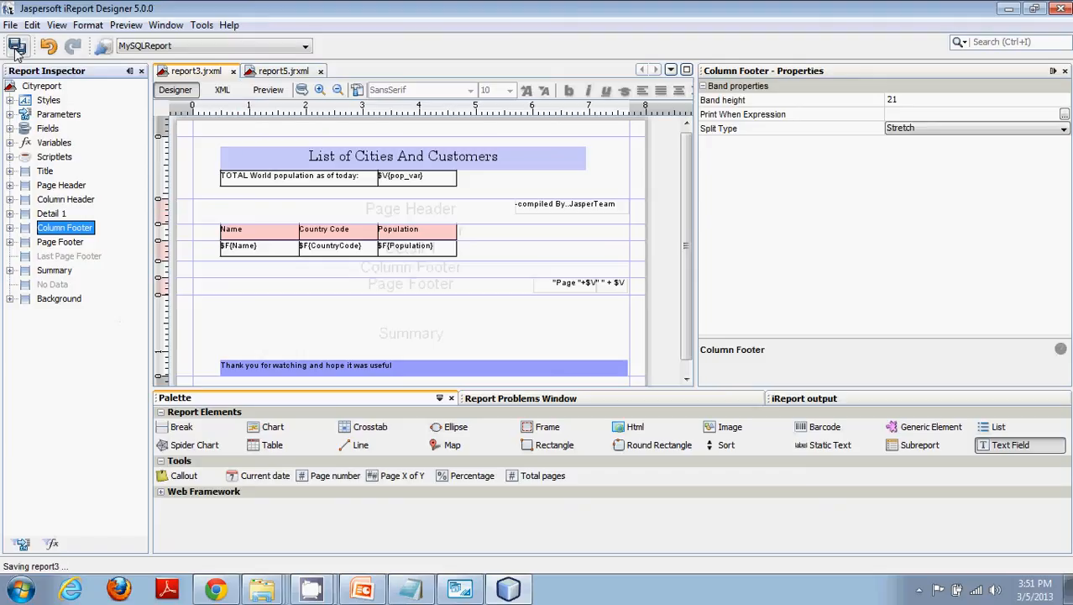
Step: Examine report5's page size, margin and column properties and the options available for its Print order
left_click(284, 71)
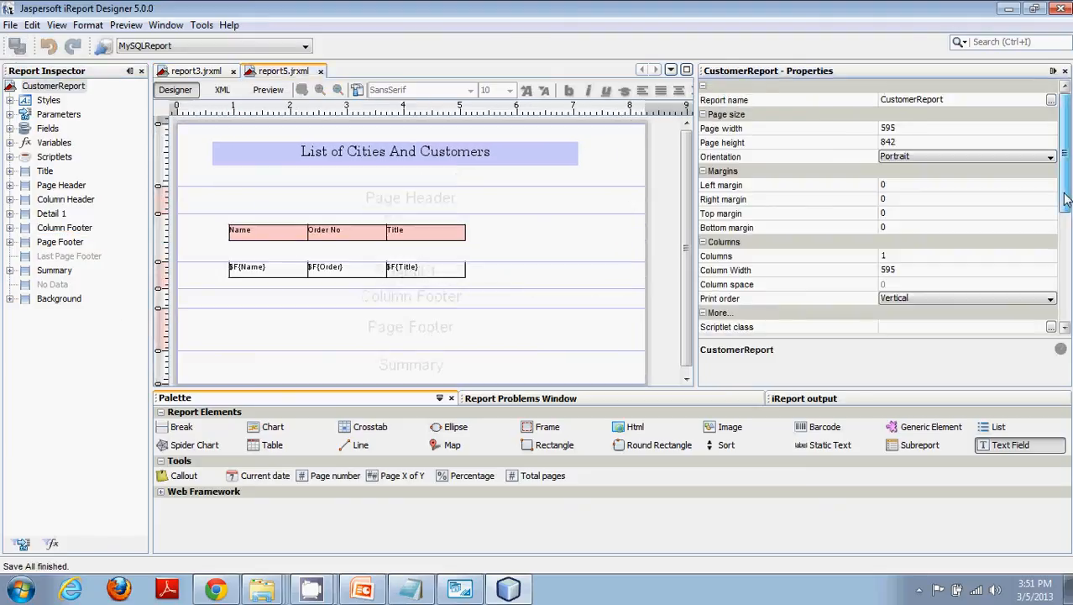
left_click_drag(1066, 198, 1067, 221)
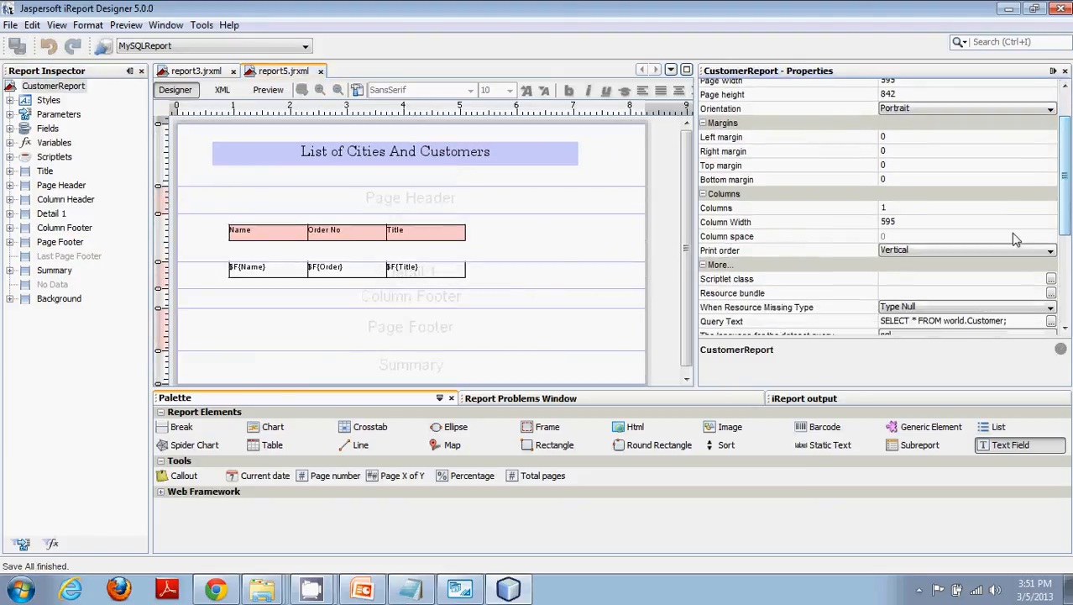
left_click(752, 258)
left_click(915, 250)
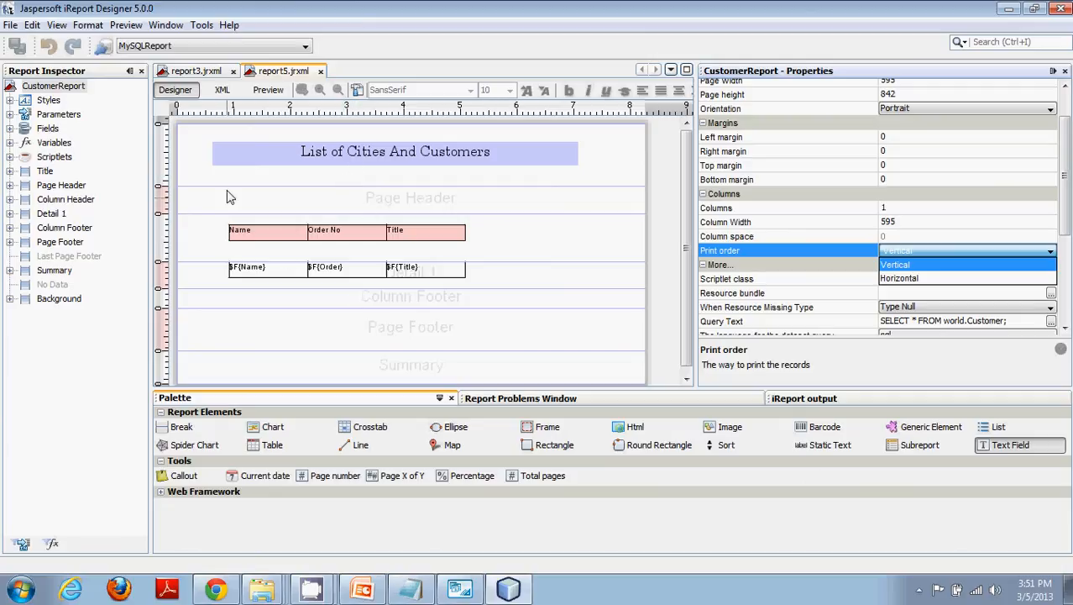
left_click(204, 80)
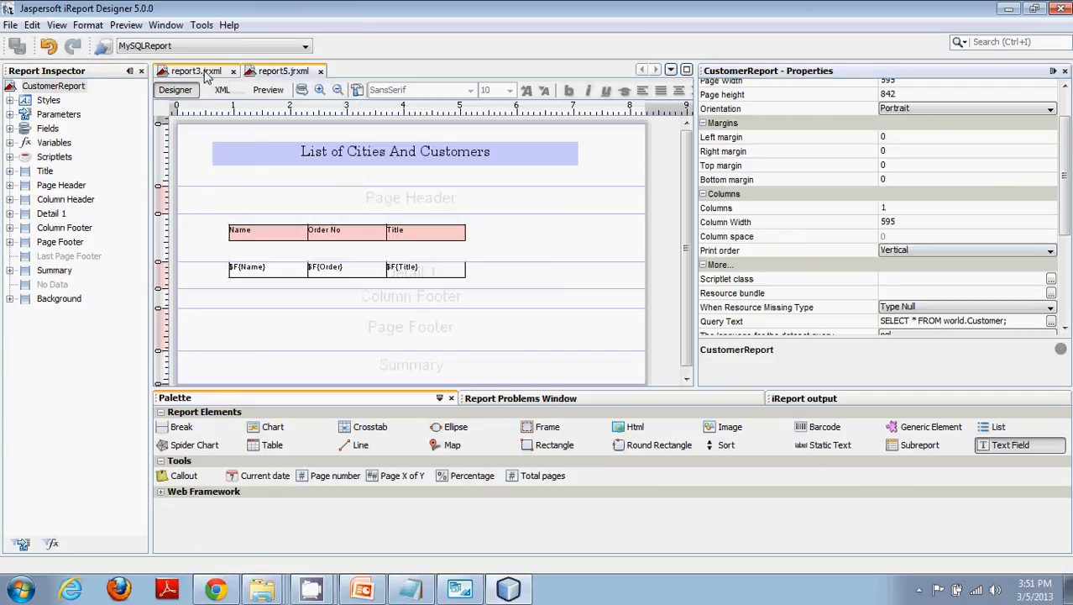
Step: Move report3's $V{pop_var} field from the title into the Detail 1 band, beside $F{Population}, at Left about 361 and Top 0
left_click(201, 71)
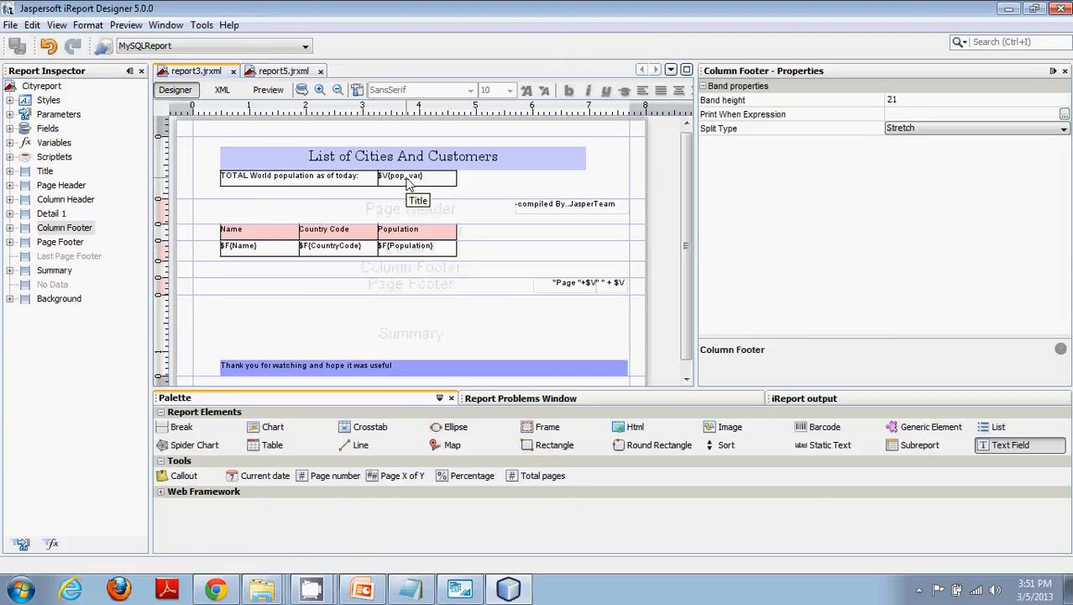
left_click_drag(409, 185, 507, 257)
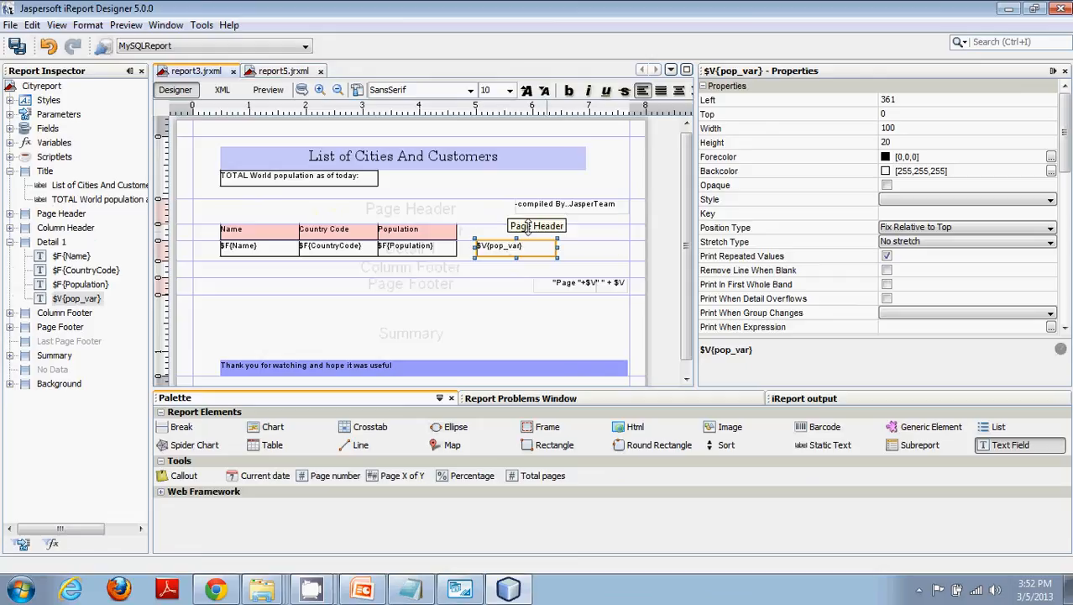
left_click(578, 257)
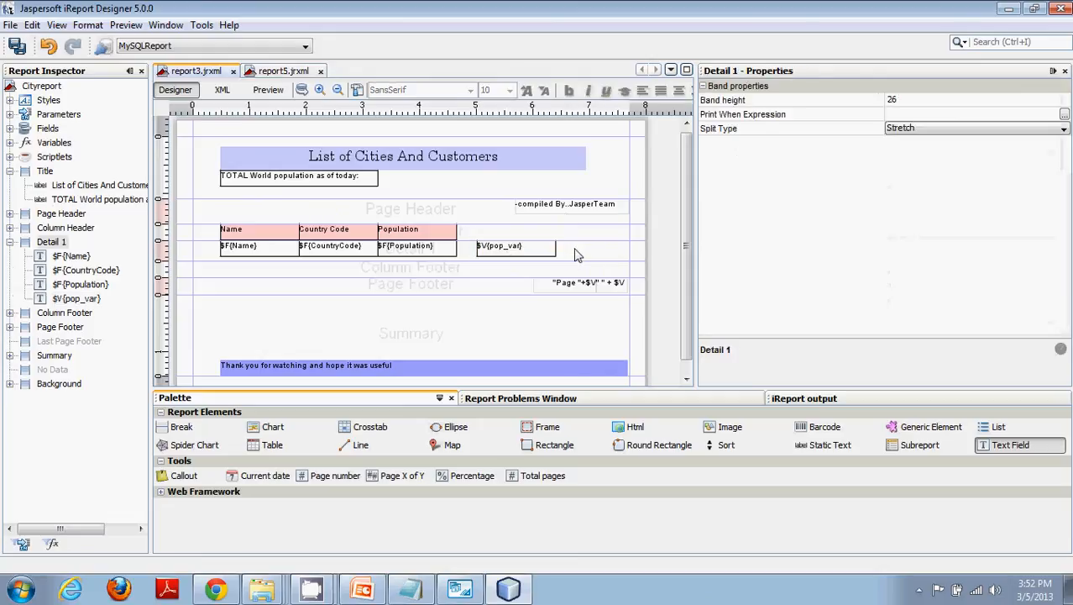
Step: Examine the $F{Name}, $F{CountryCode}, $F{Population} and $V{pop_var} fields in Detail 1 and the page properties of report3
left_click(279, 249)
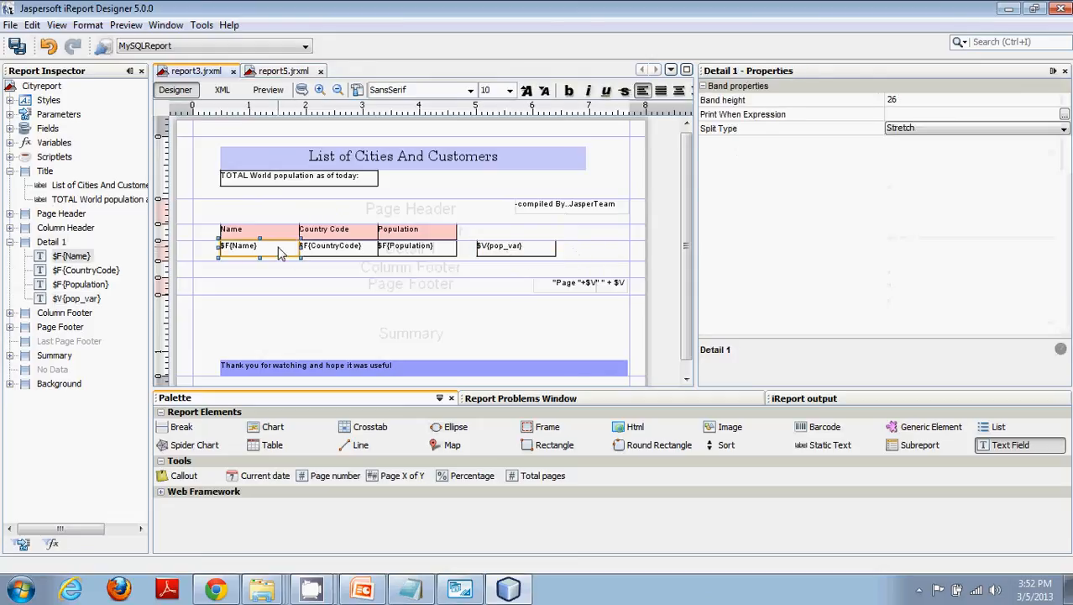
left_click(339, 252)
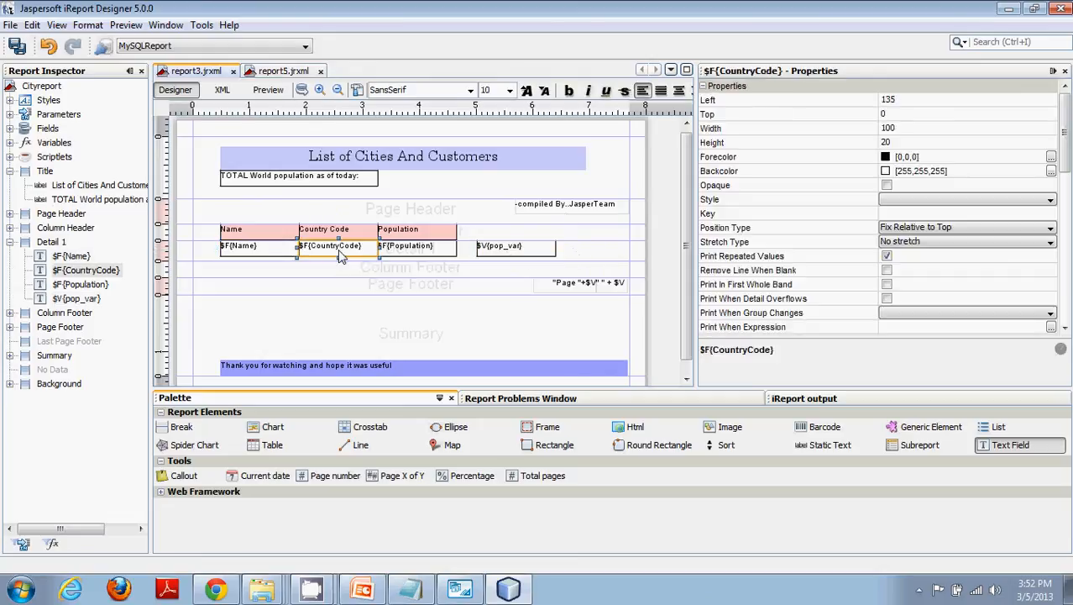
left_click(410, 257)
left_click(511, 254)
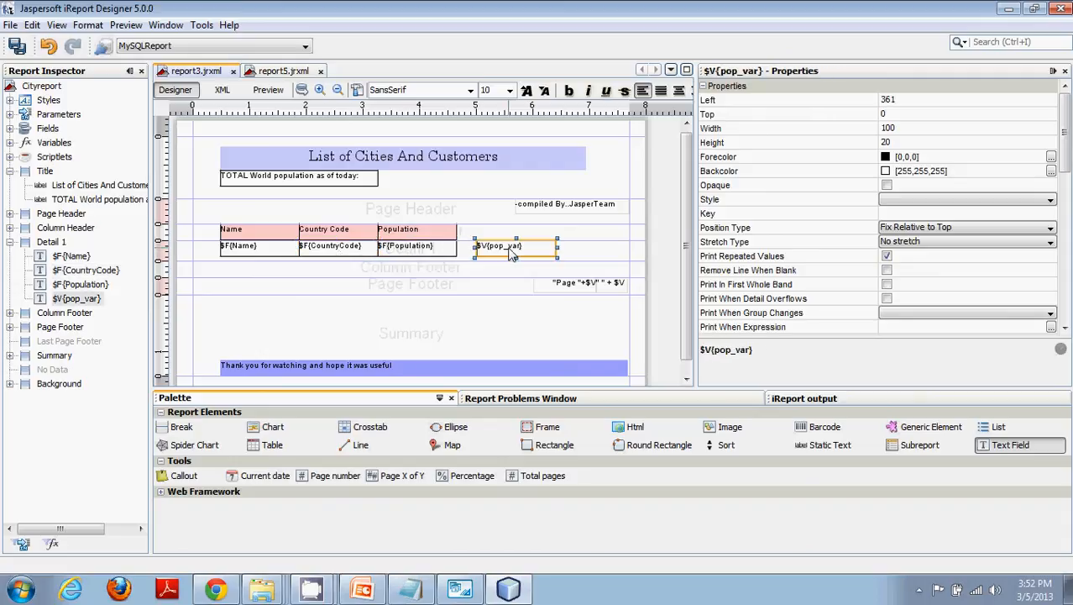
left_click(353, 255)
left_click(414, 256)
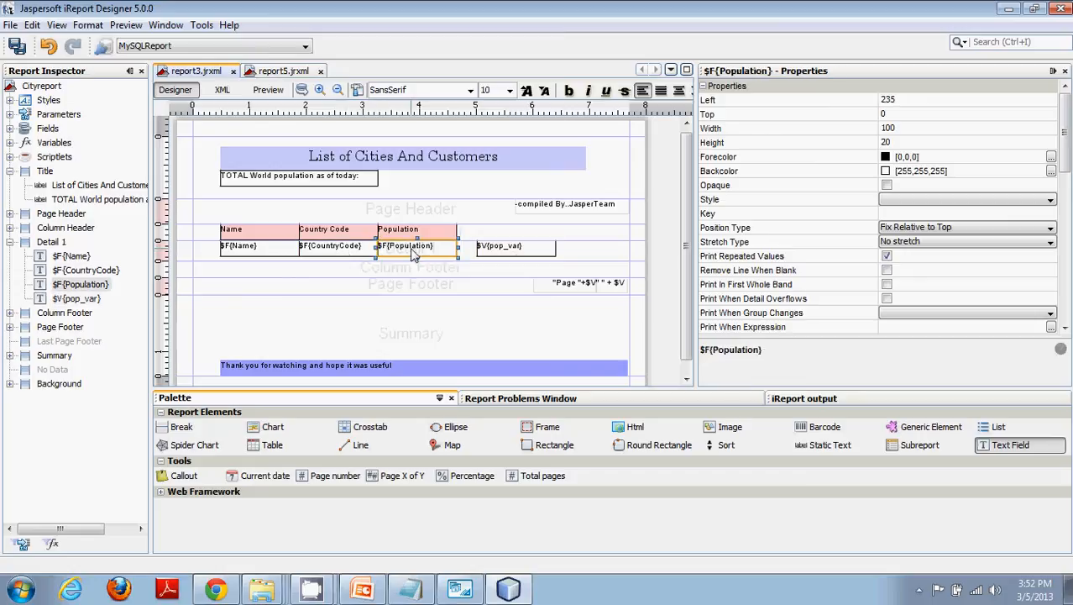
left_click(521, 250)
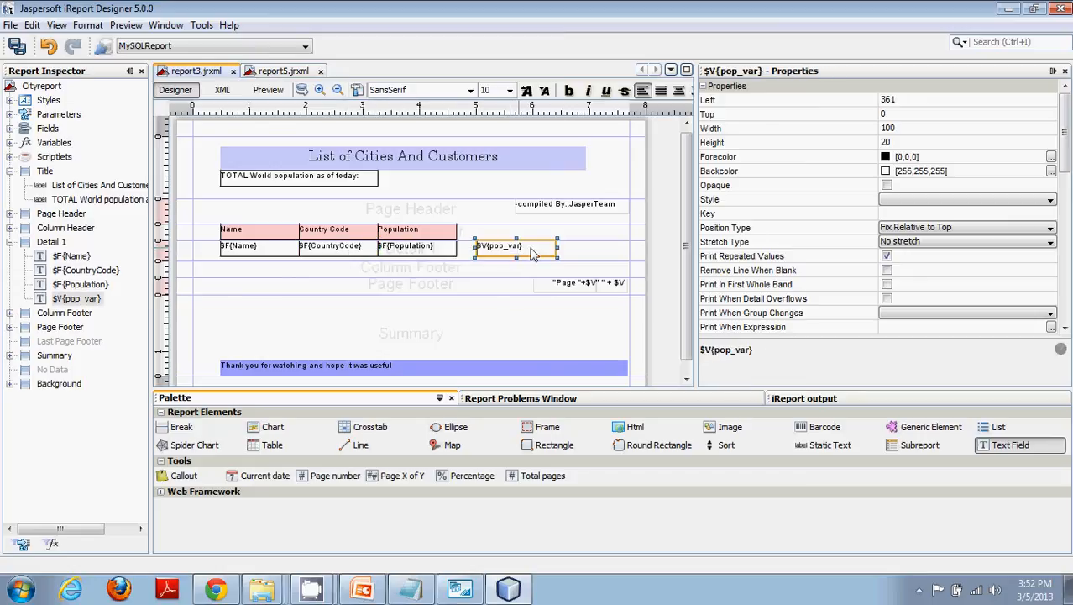
left_click(62, 88)
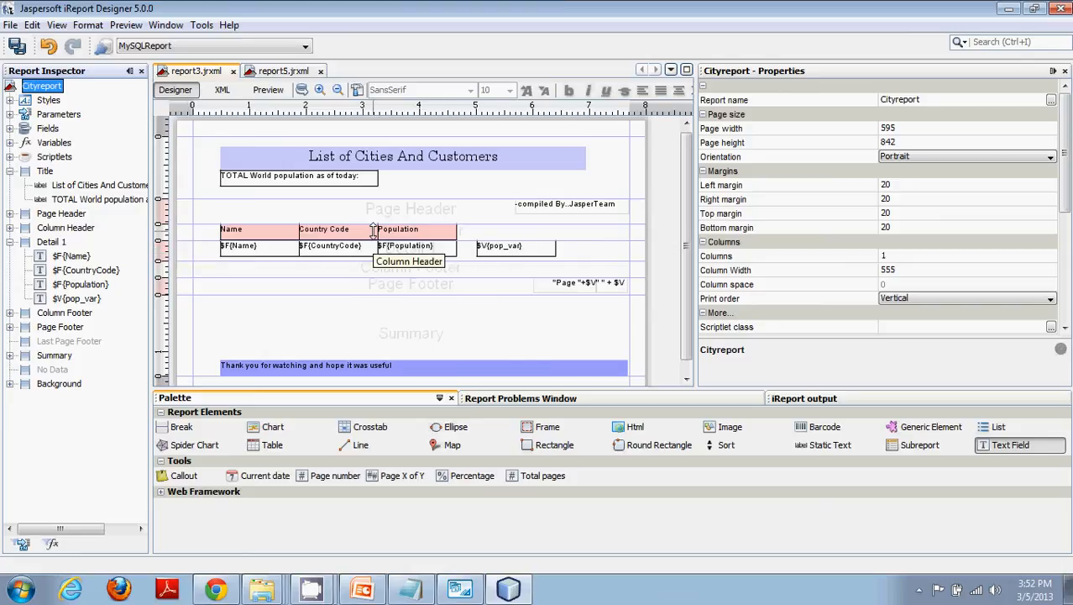
Step: Examine report5's report properties, including columns, print order, and the options for When Resource Missing Type
left_click(286, 74)
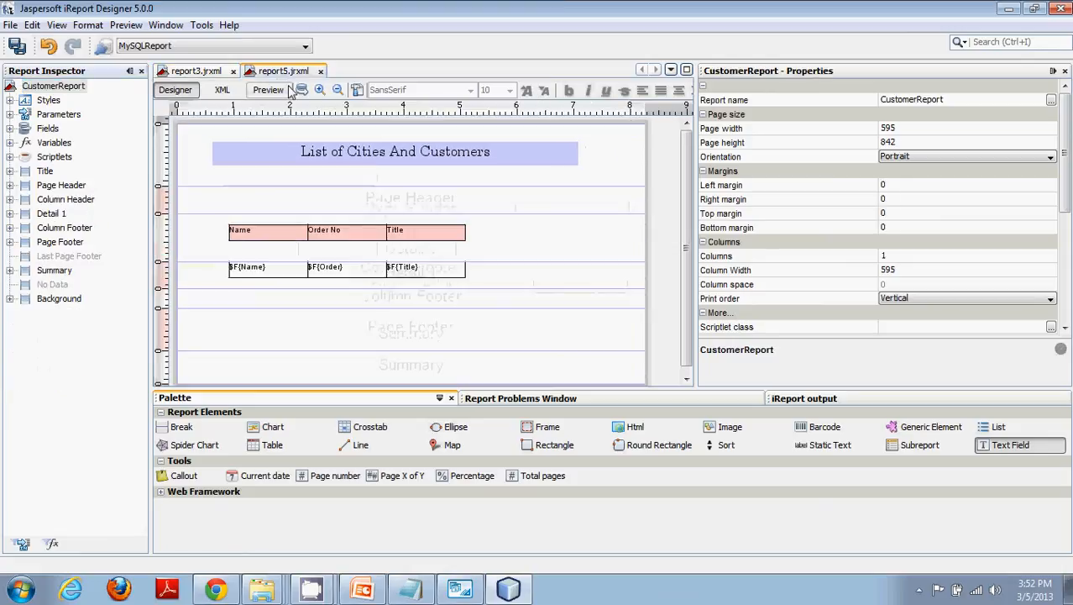
left_click_drag(1063, 170, 1060, 223)
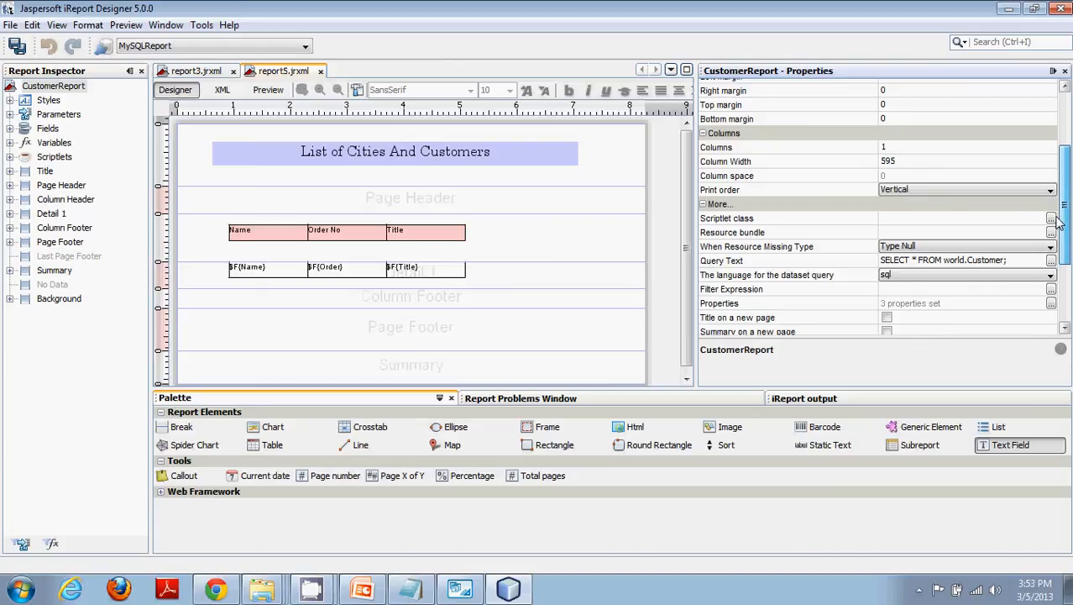
left_click_drag(1060, 221, 1065, 228)
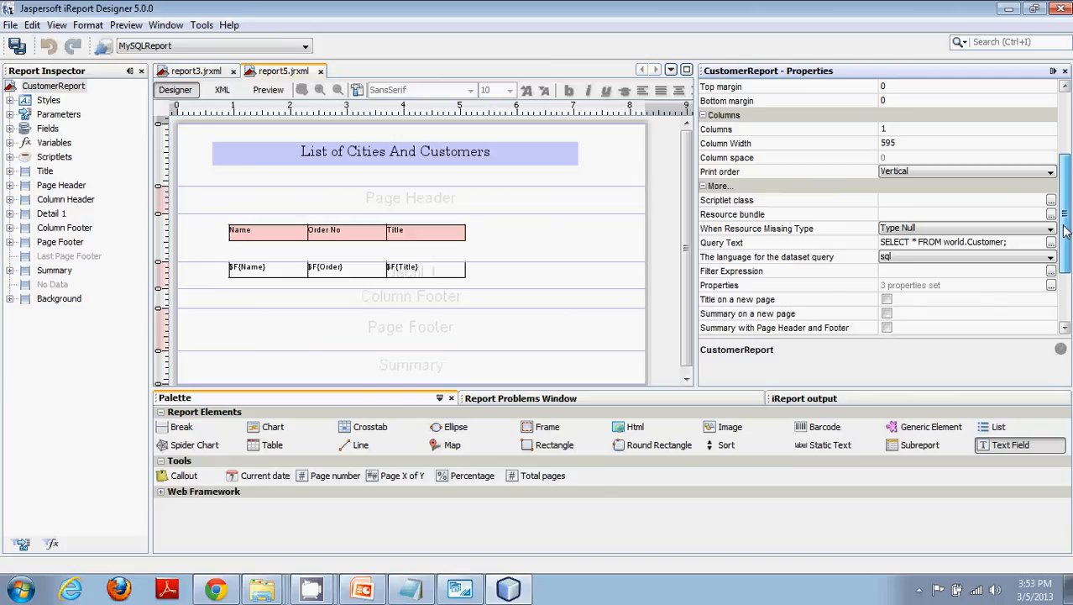
left_click_drag(1065, 231, 1065, 235)
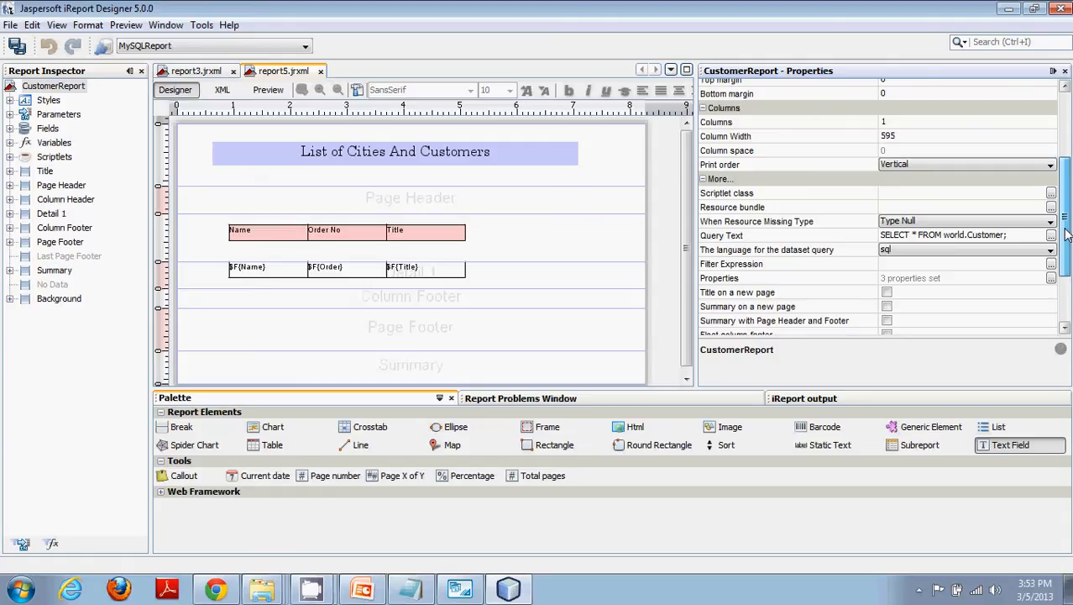
mouse_move(1067, 234)
left_mouse_down()
mouse_move(1069, 295)
mouse_move(1068, 223)
left_mouse_up()
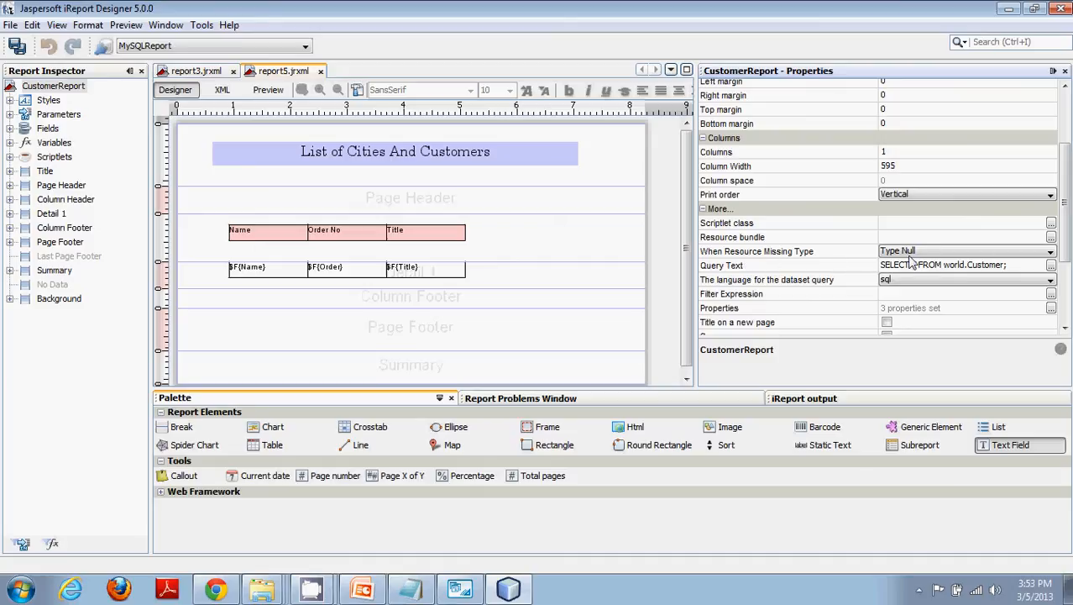
left_click_drag(1066, 241, 1066, 255)
left_click(1050, 222)
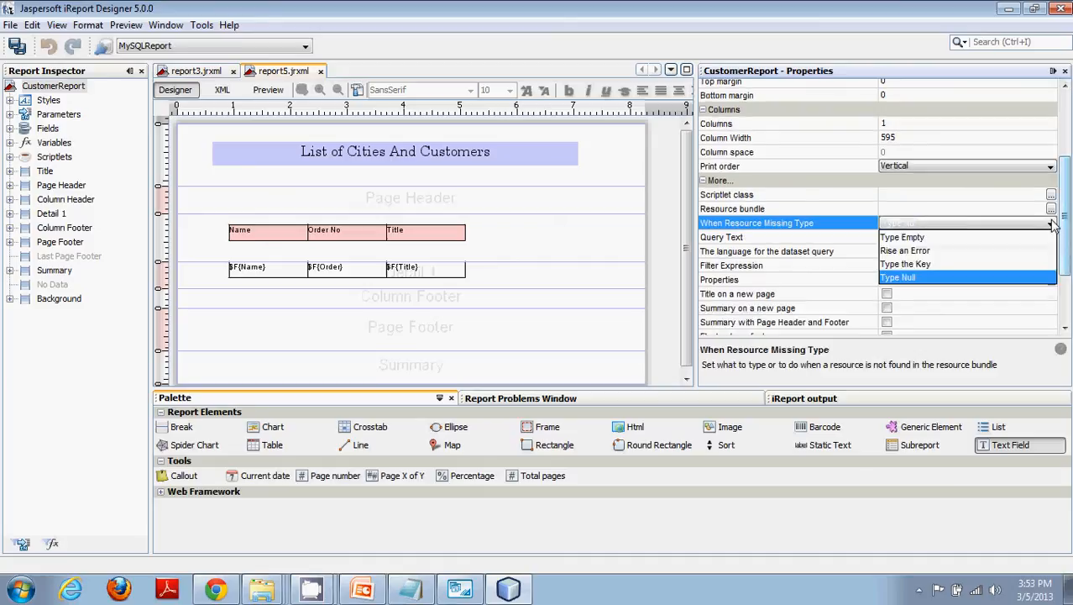
left_click(1051, 224)
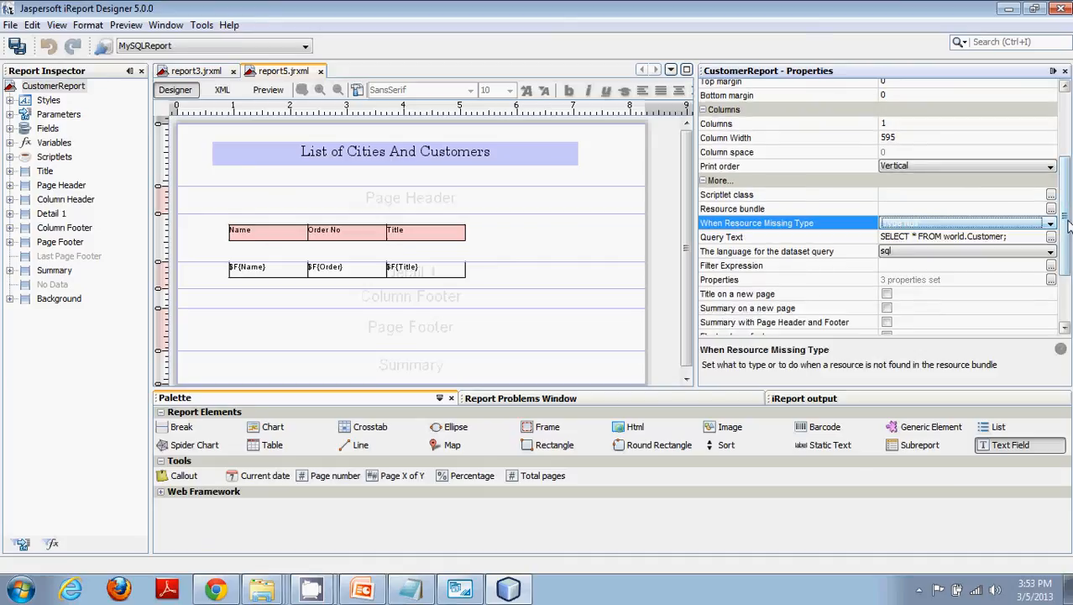
left_click_drag(1066, 226, 1069, 235)
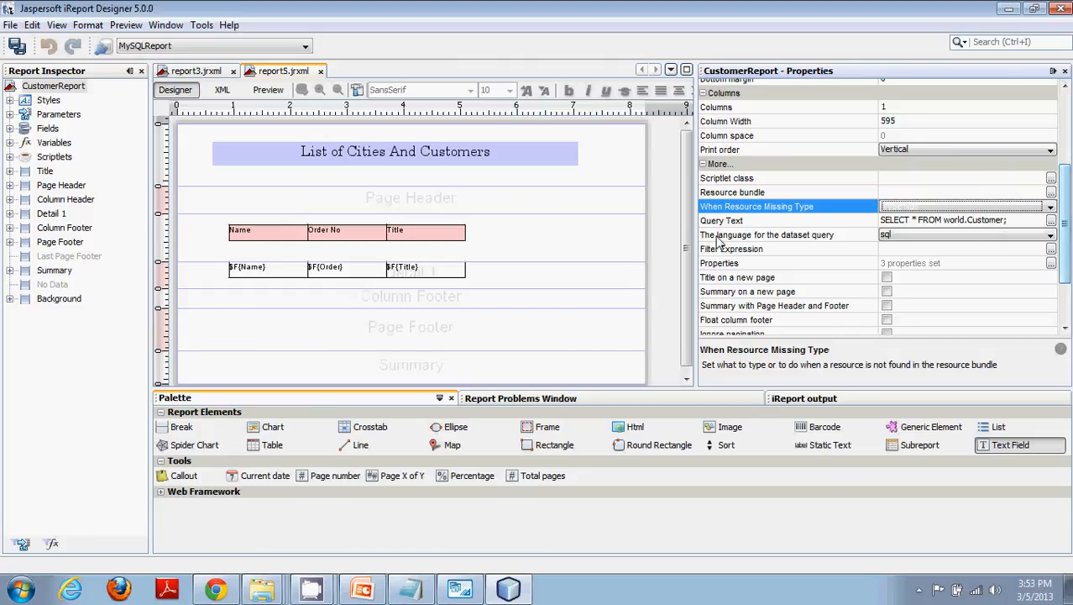
Step: Inspect the full Query Text of report5 in its editor and accept it as is
left_click(1052, 220)
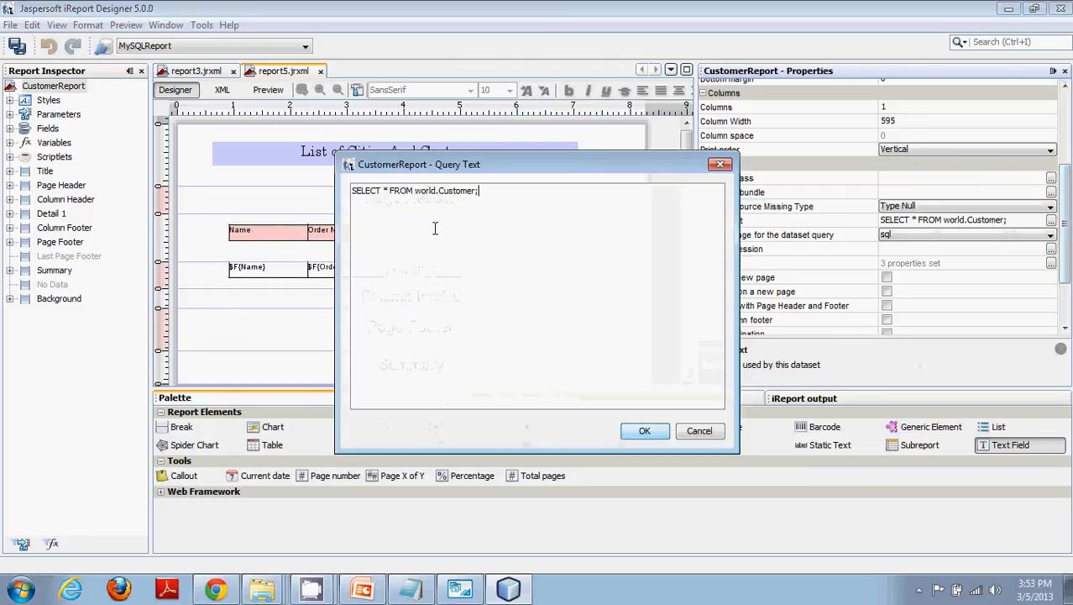
left_click_drag(362, 192, 508, 192)
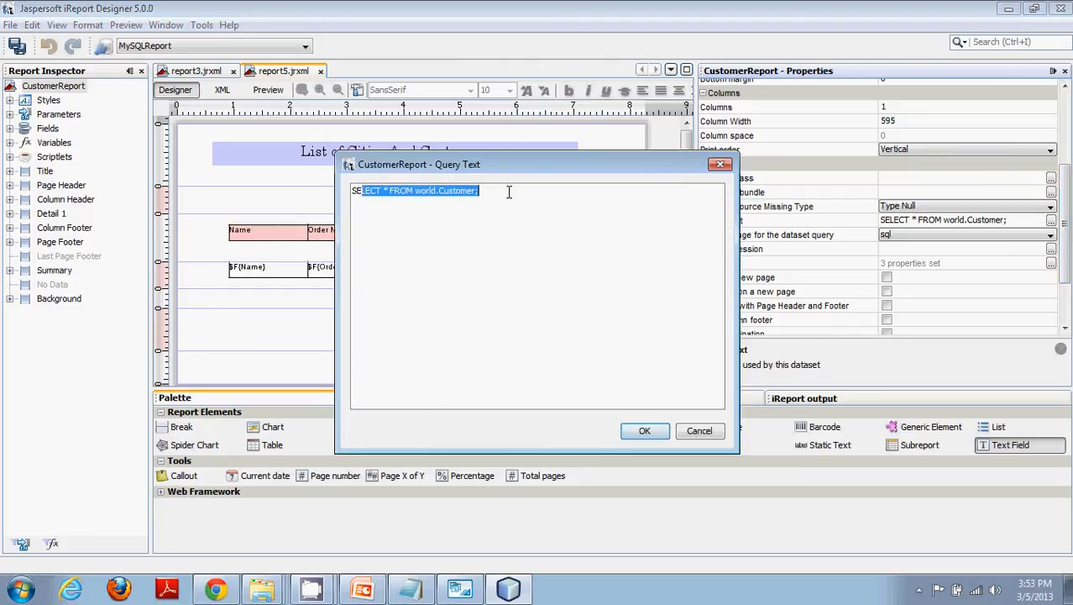
left_click(644, 430)
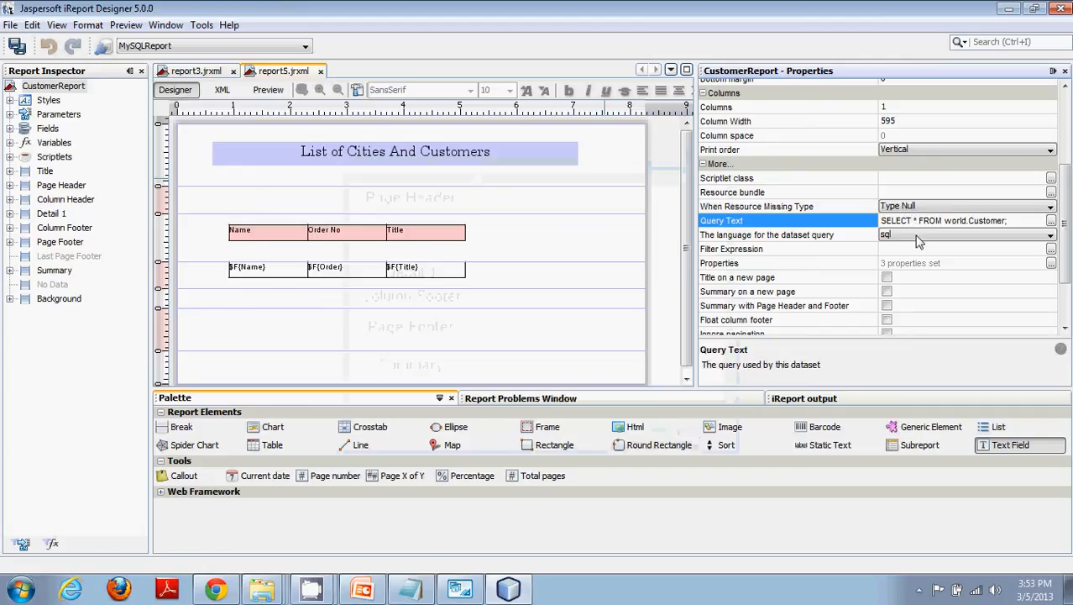
Step: Review report5's report query and its field list, and open the list of connections and datasources
left_click(301, 90)
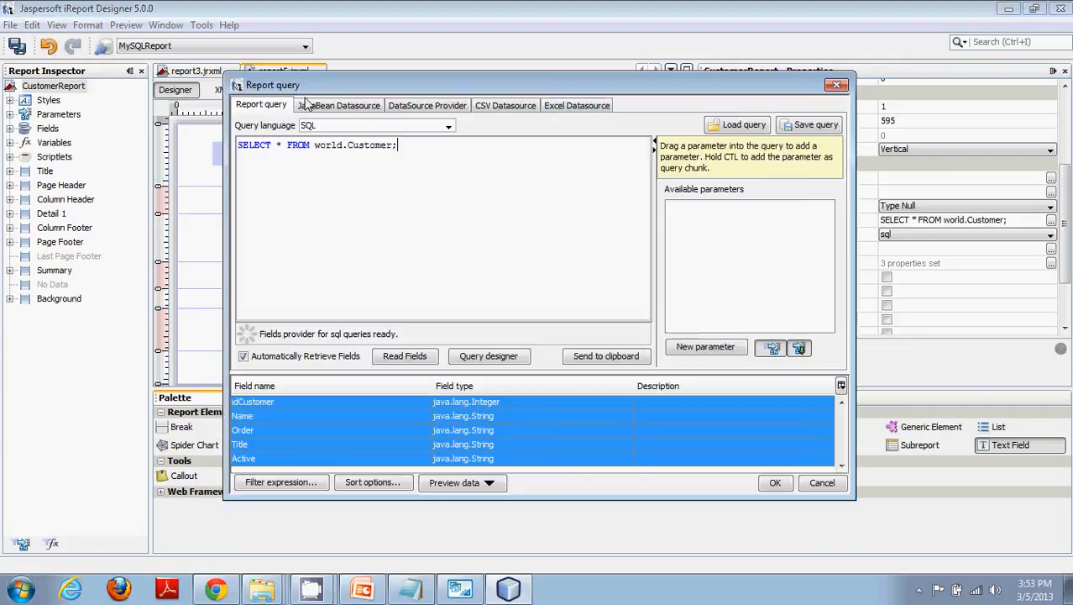
left_click(837, 85)
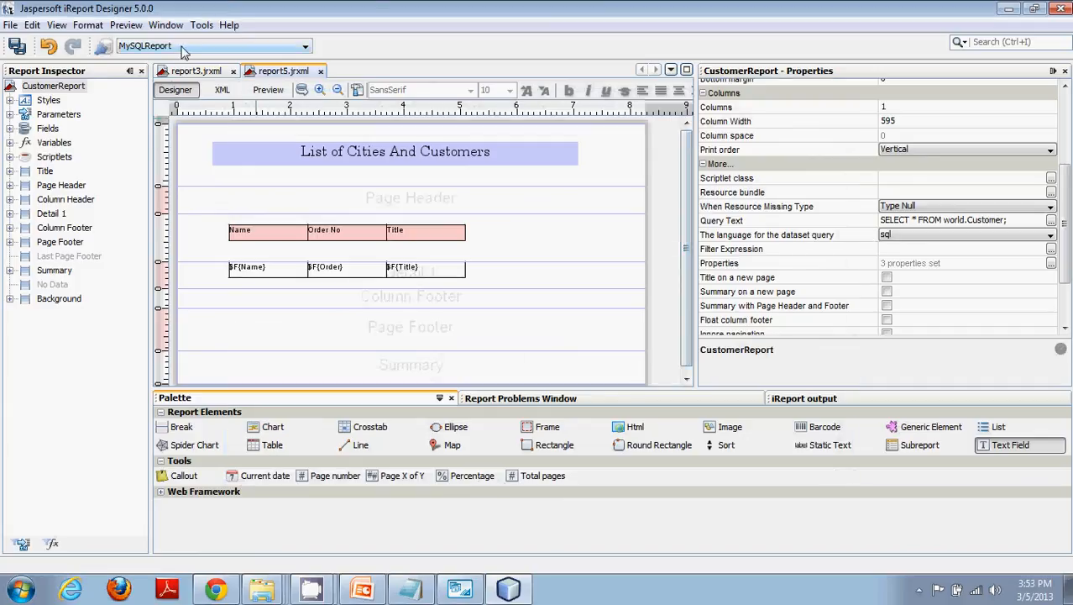
left_click(301, 91)
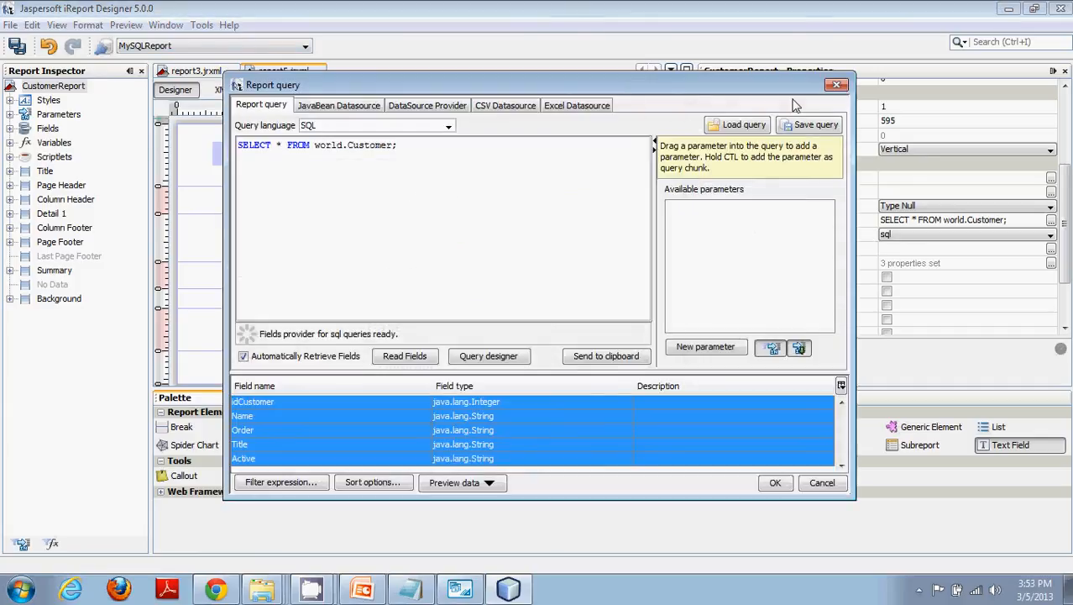
key("Escape")
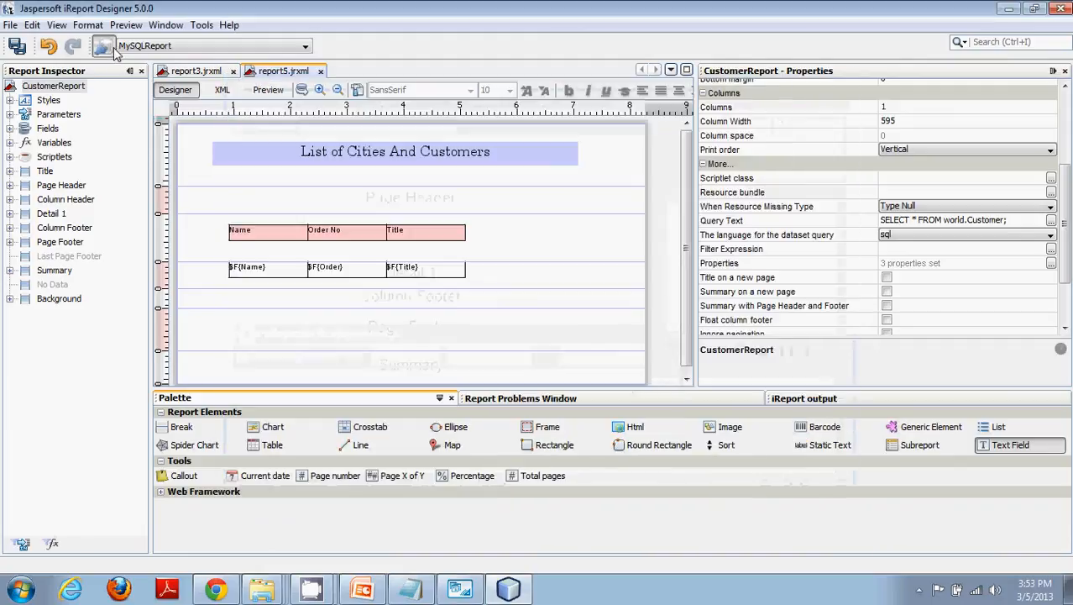
left_click(105, 45)
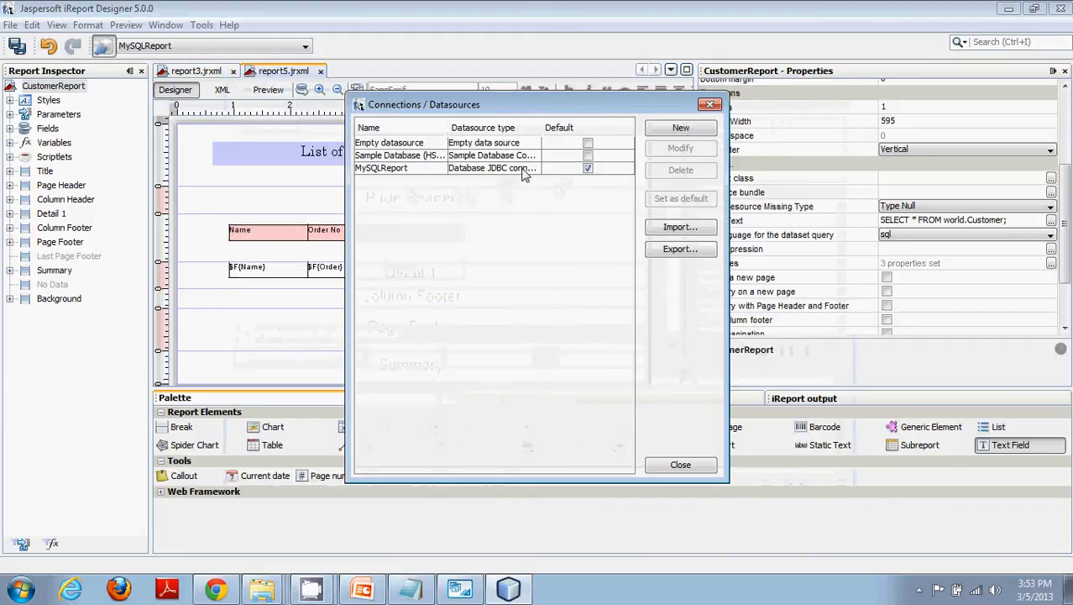
Step: Close the datasource list and review the custom properties defined for CustomerReport
left_click(710, 105)
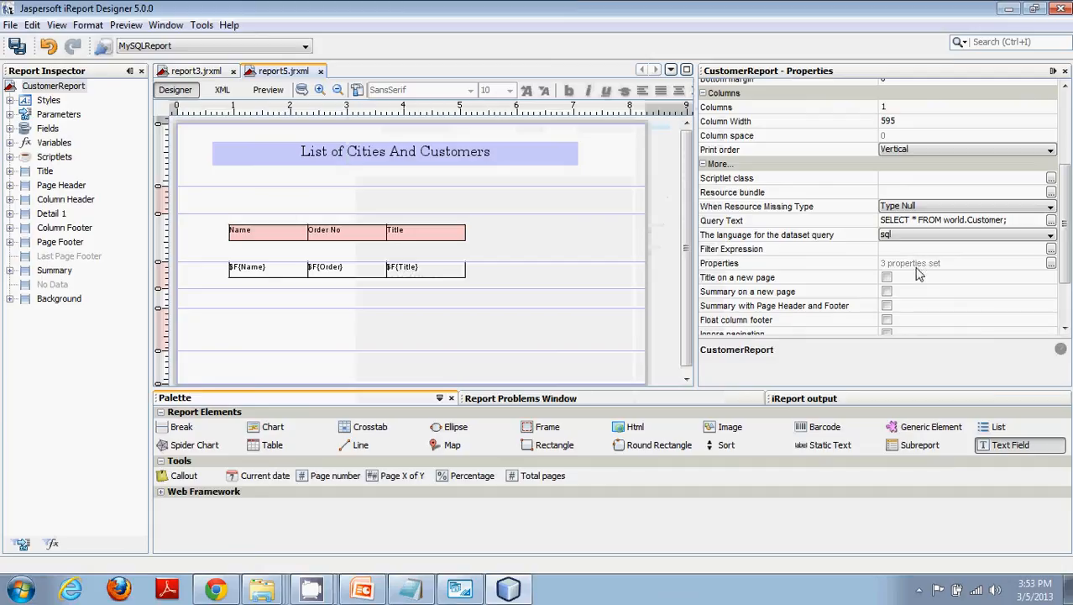
left_click(1052, 264)
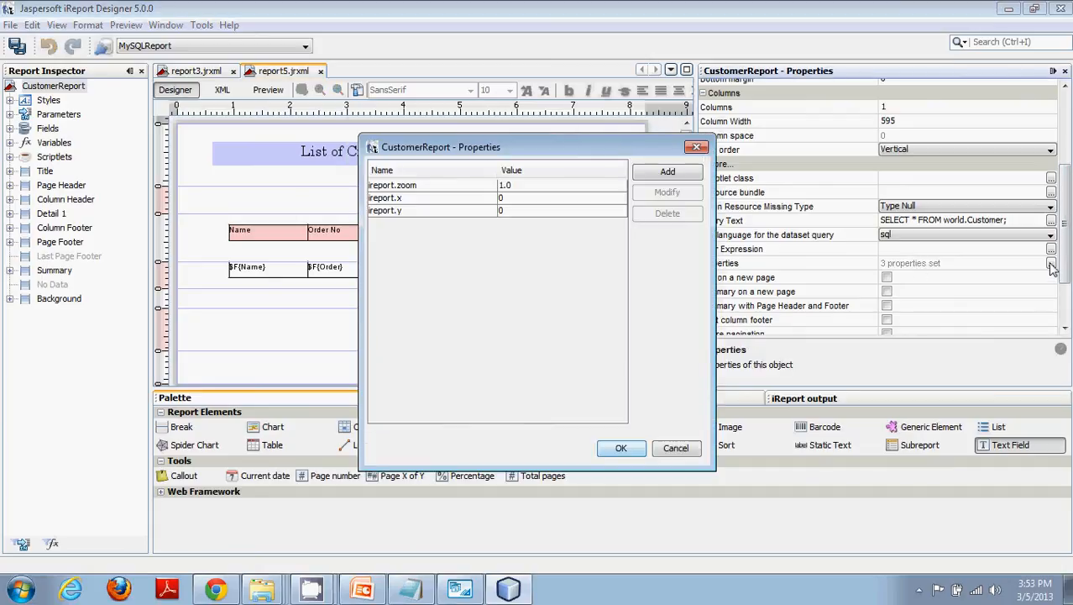
left_click_drag(363, 255, 34, 258)
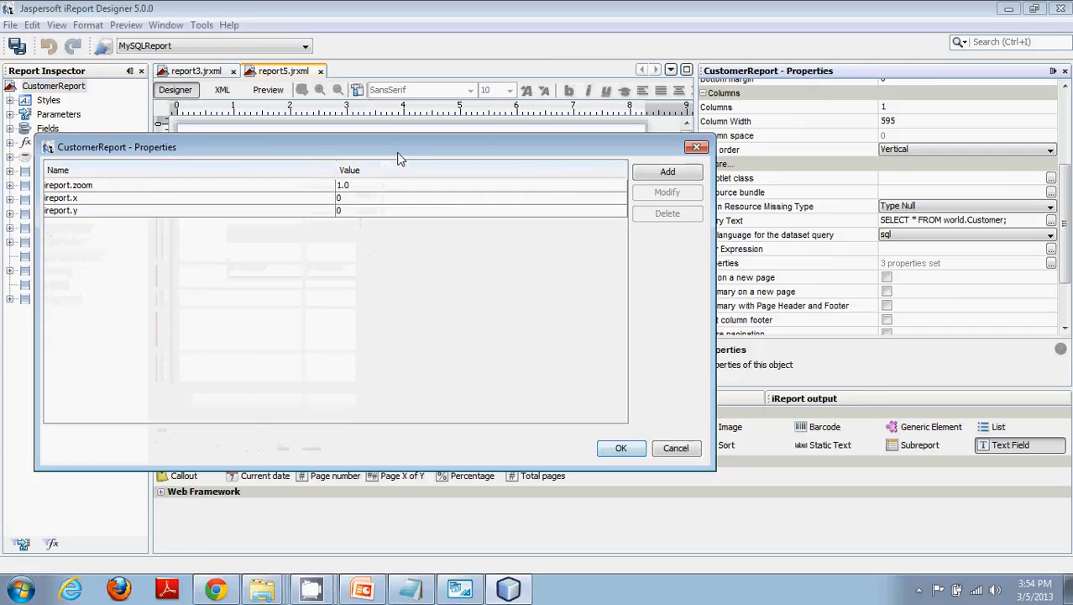
left_click_drag(404, 151, 593, 104)
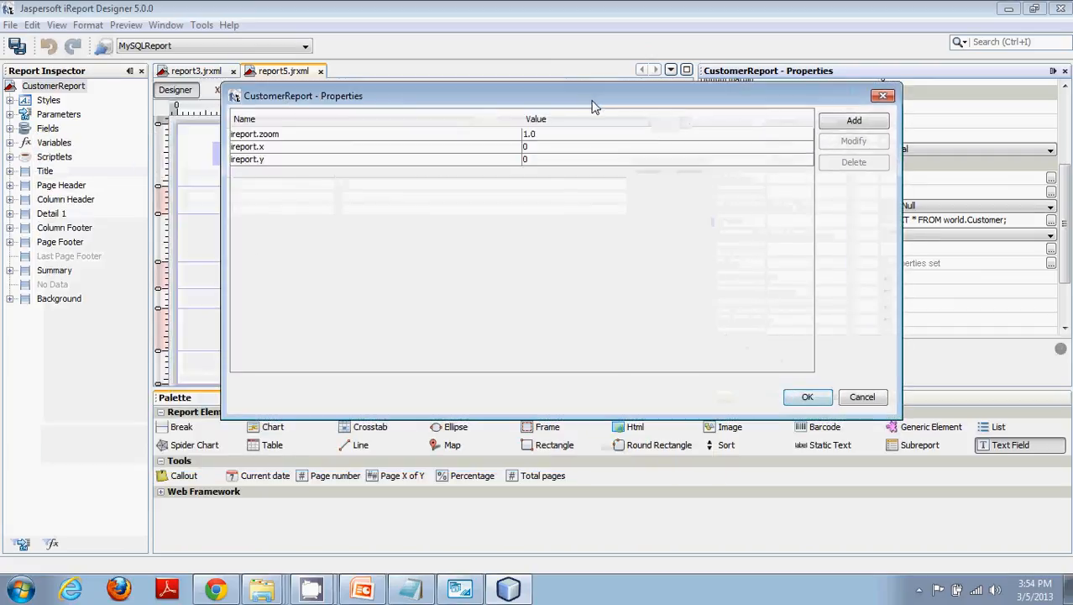
left_click(884, 97)
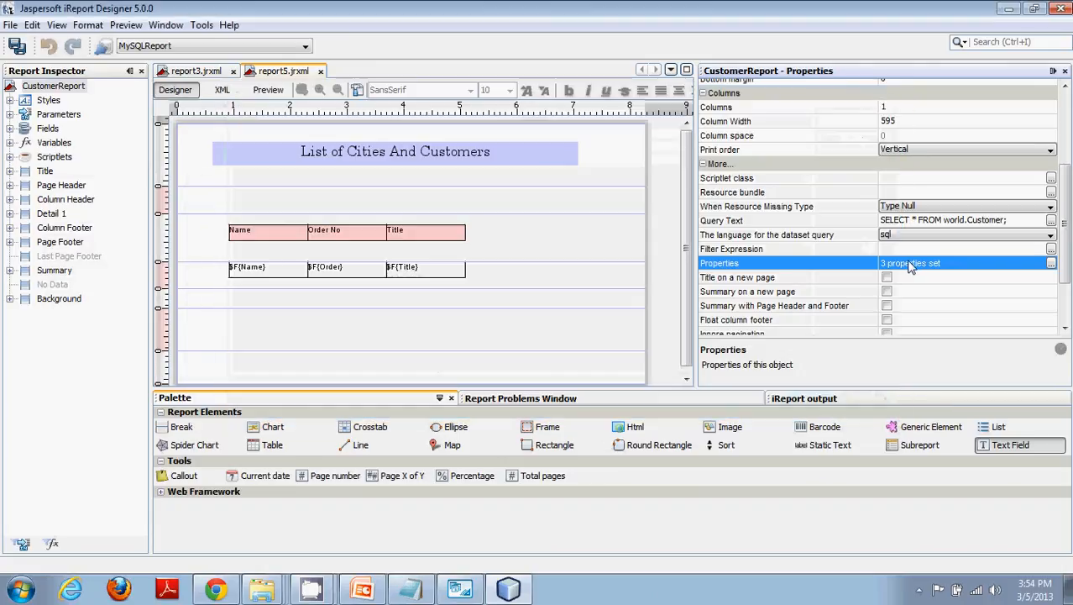
left_click_drag(1065, 267, 1065, 301)
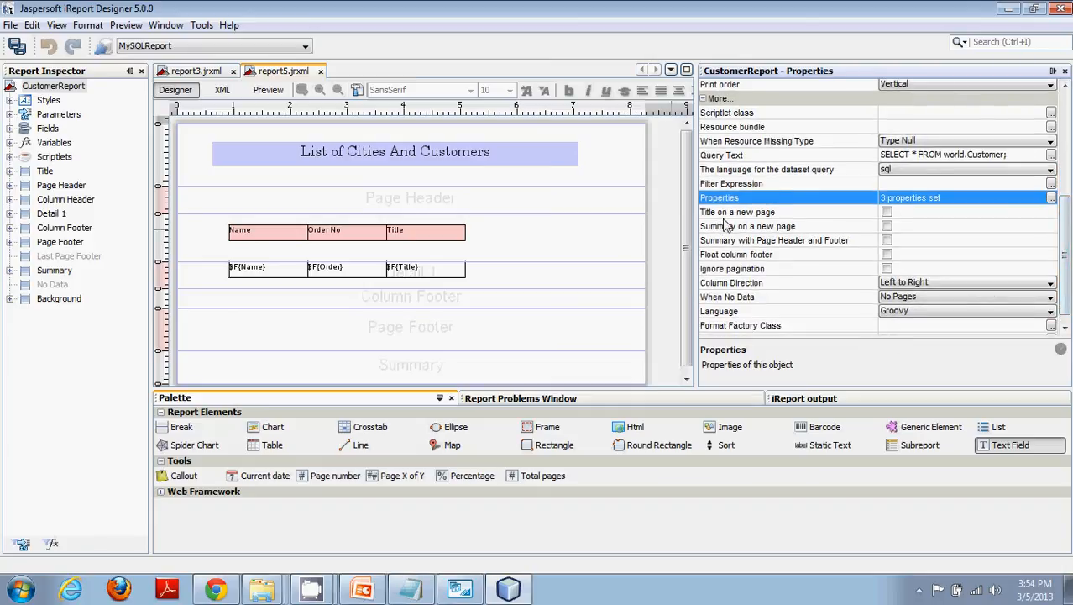
left_click(887, 213)
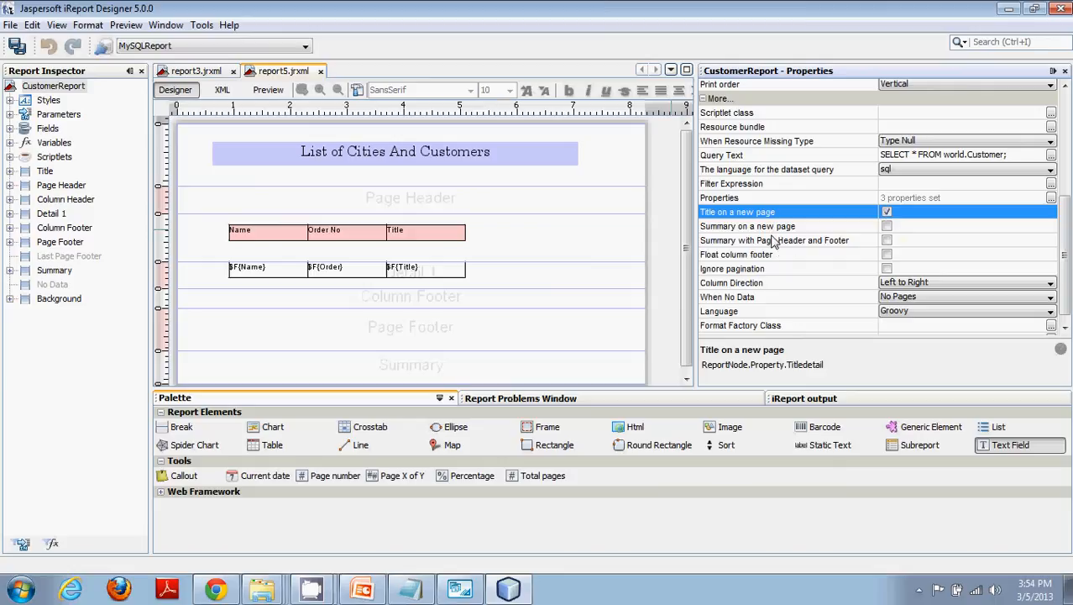
left_click(887, 227)
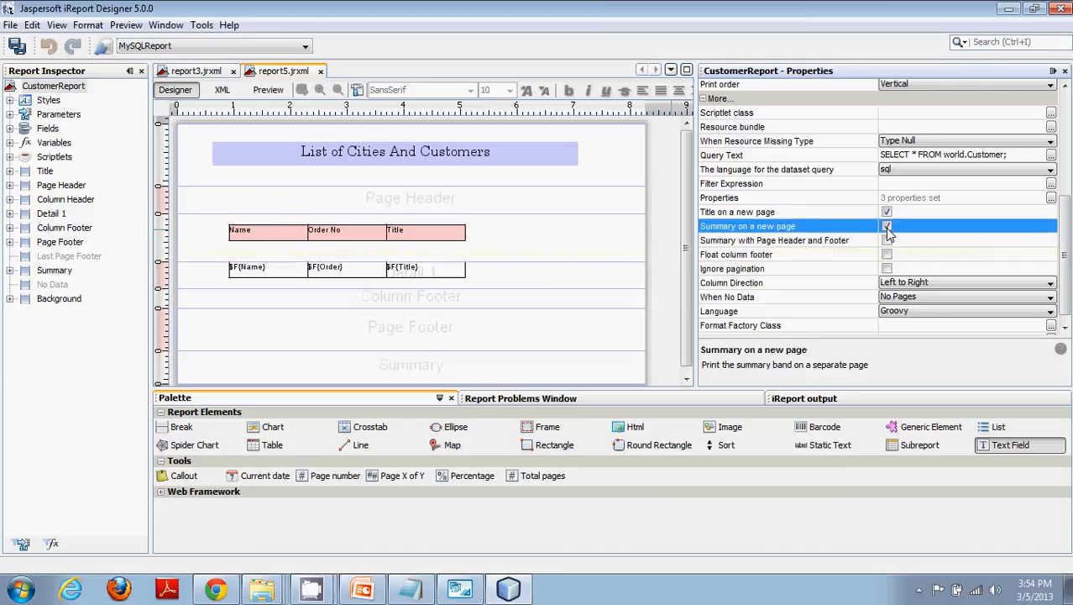
left_click(687, 304)
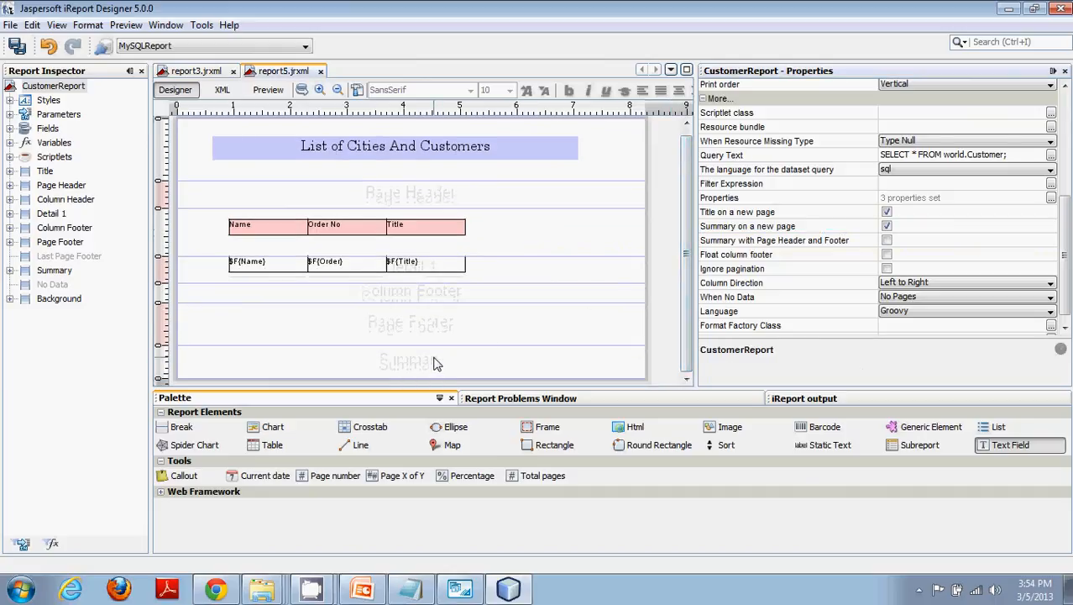
left_click(887, 226)
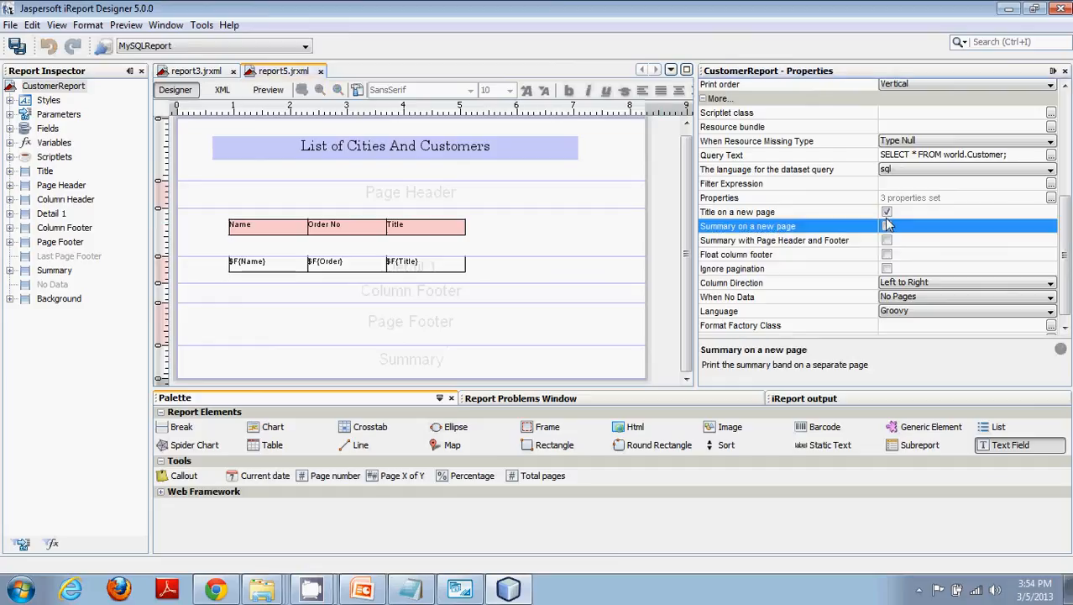
left_click(882, 216)
Step: Switch to report3.jrxml and enable both Title on a new page and Summary on a new page for Cityreport
left_click(193, 73)
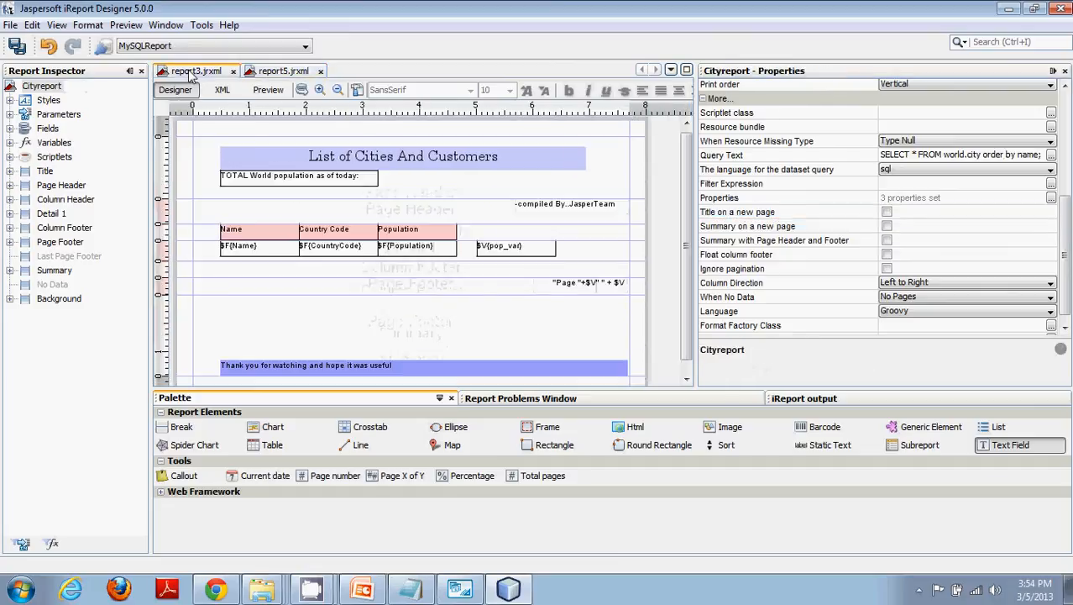
scroll(907, 193, "down", 1)
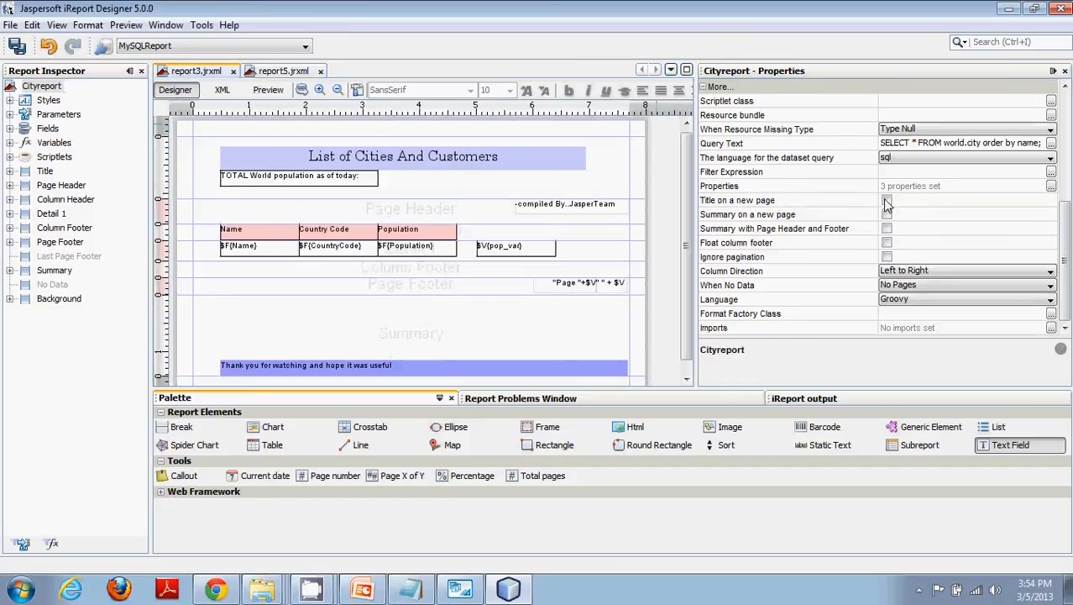
left_click(887, 201)
left_click(887, 216)
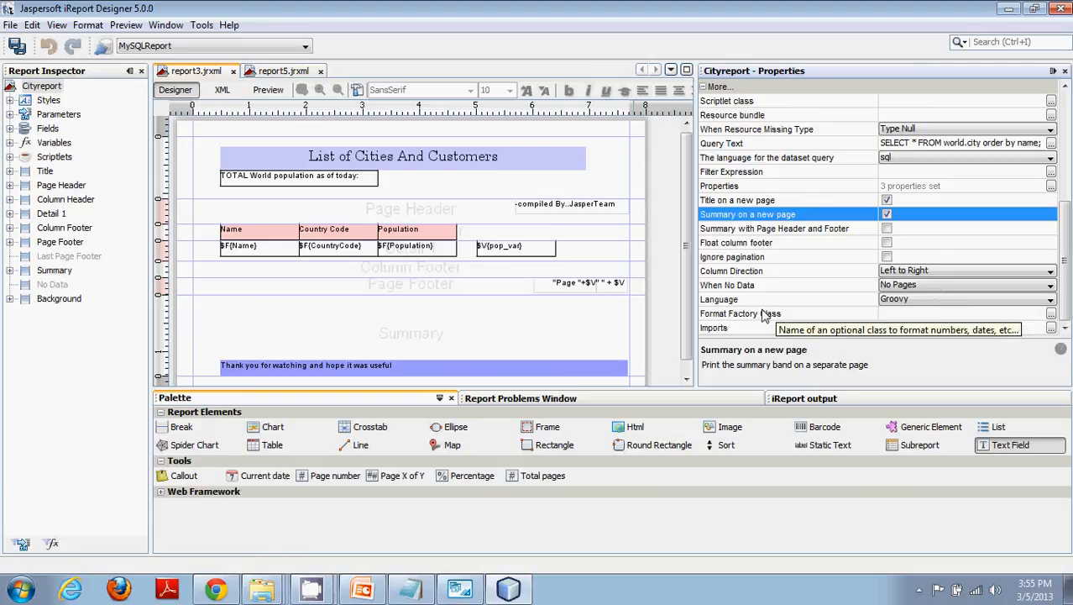
Step: Review the When No Data options and add the No Data band to Cityreport
left_click(958, 287)
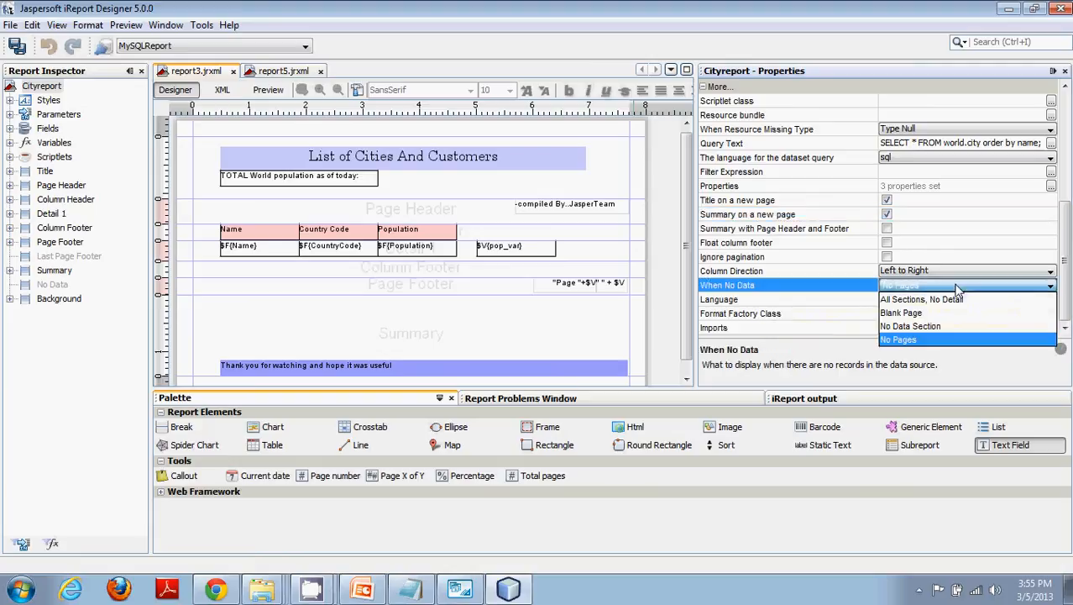
left_click(955, 286)
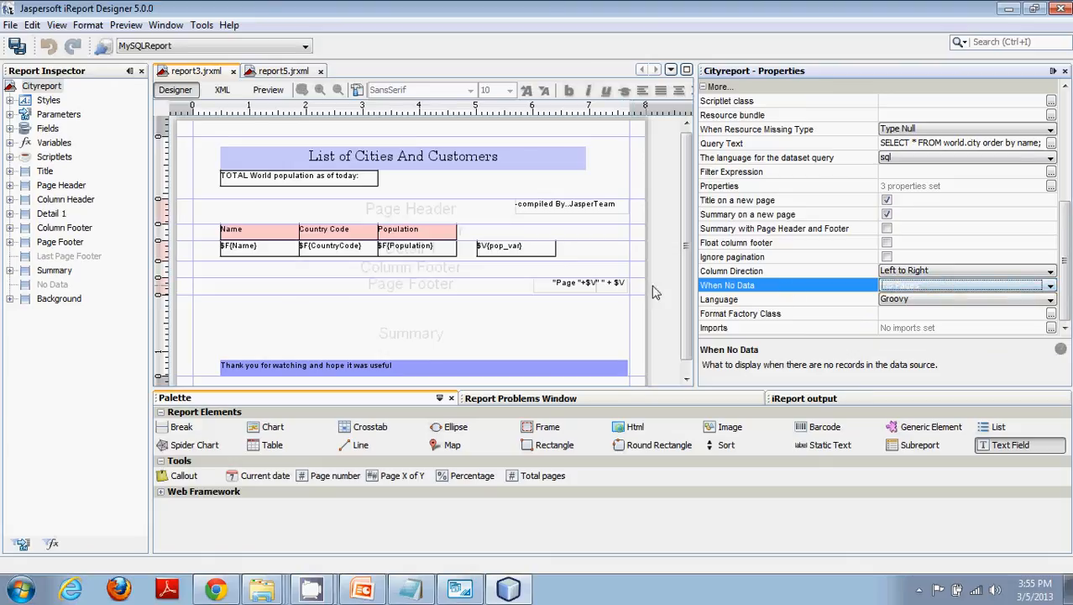
left_click_drag(688, 290, 689, 348)
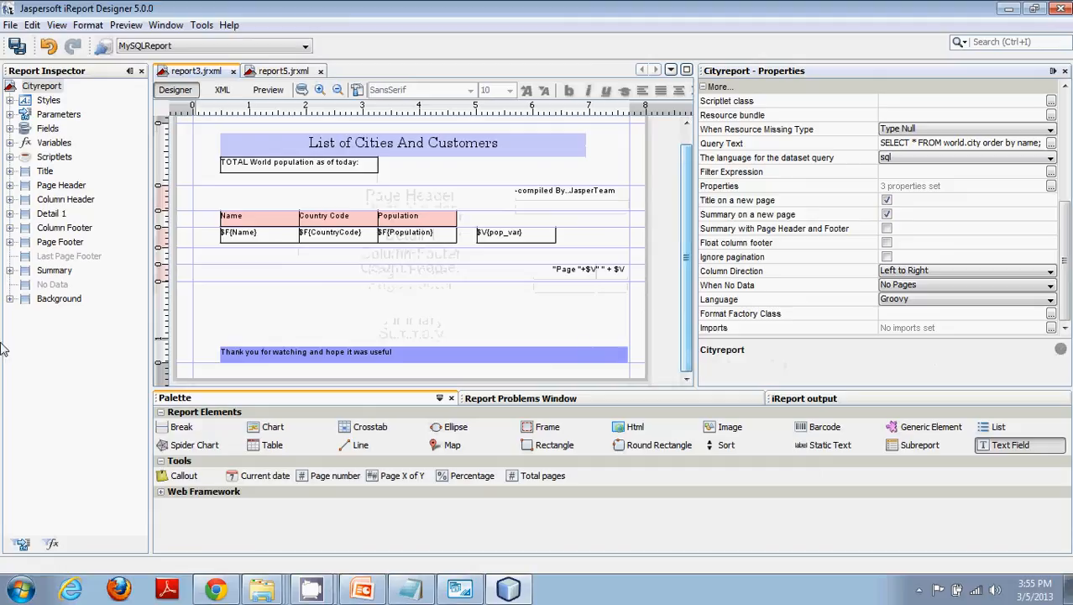
left_click(53, 285)
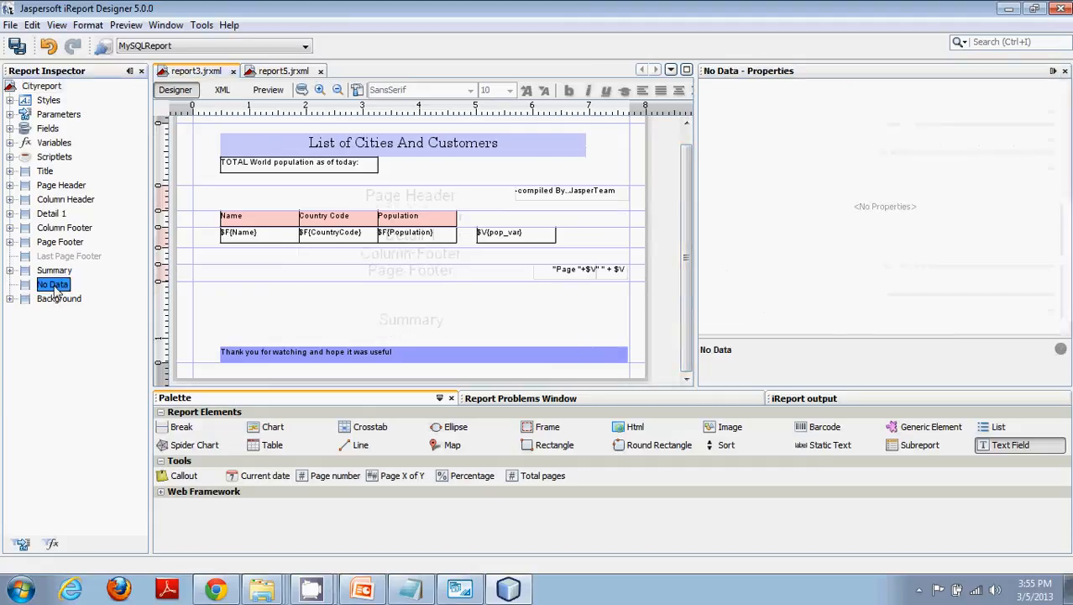
right_click(55, 287)
left_click(94, 296)
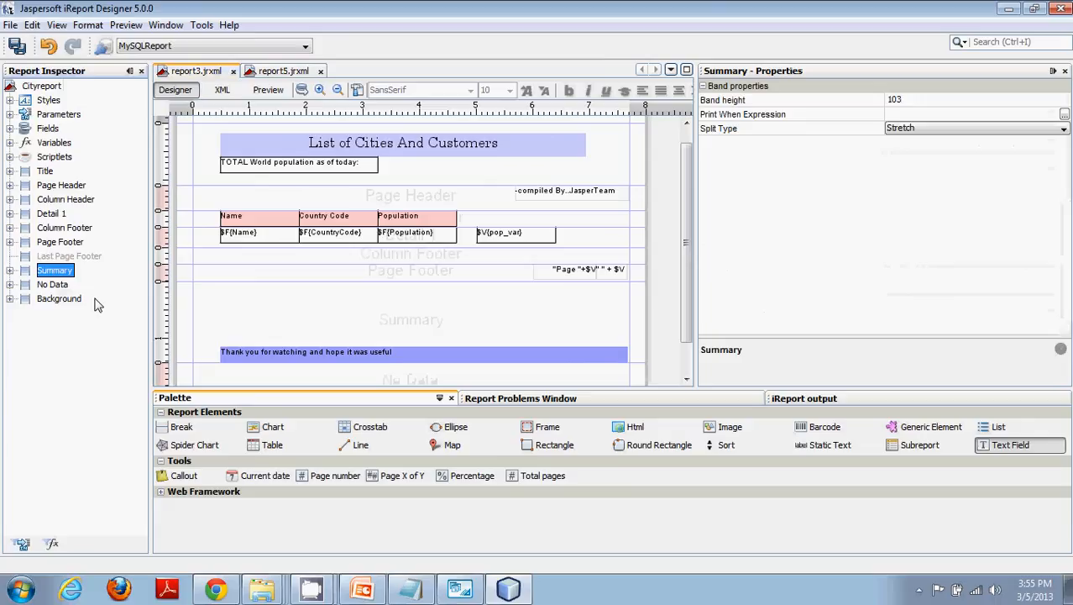
Step: Place a static text element about 553 wide and 20 high in the No Data band reading "SORRY NO DATA FOUND", and save
left_click(52, 286)
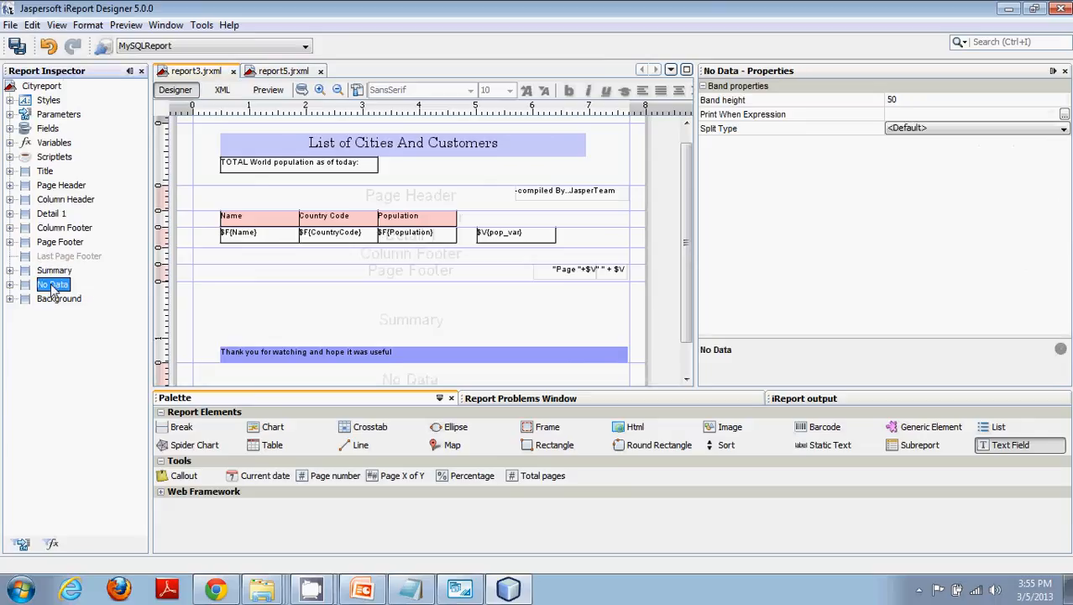
scroll(496, 360, "down", 1)
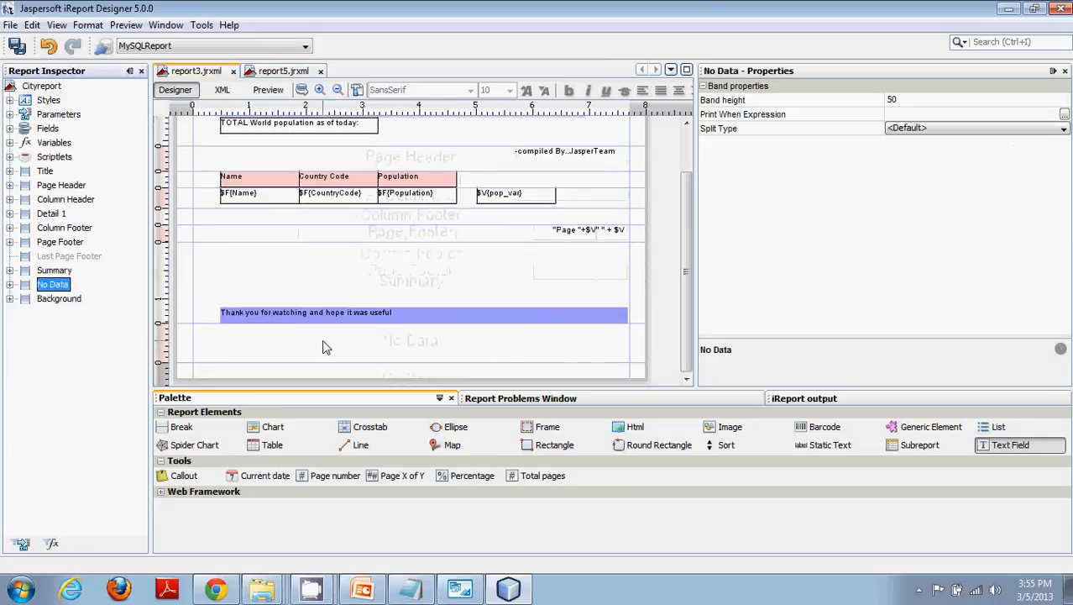
left_click(431, 343)
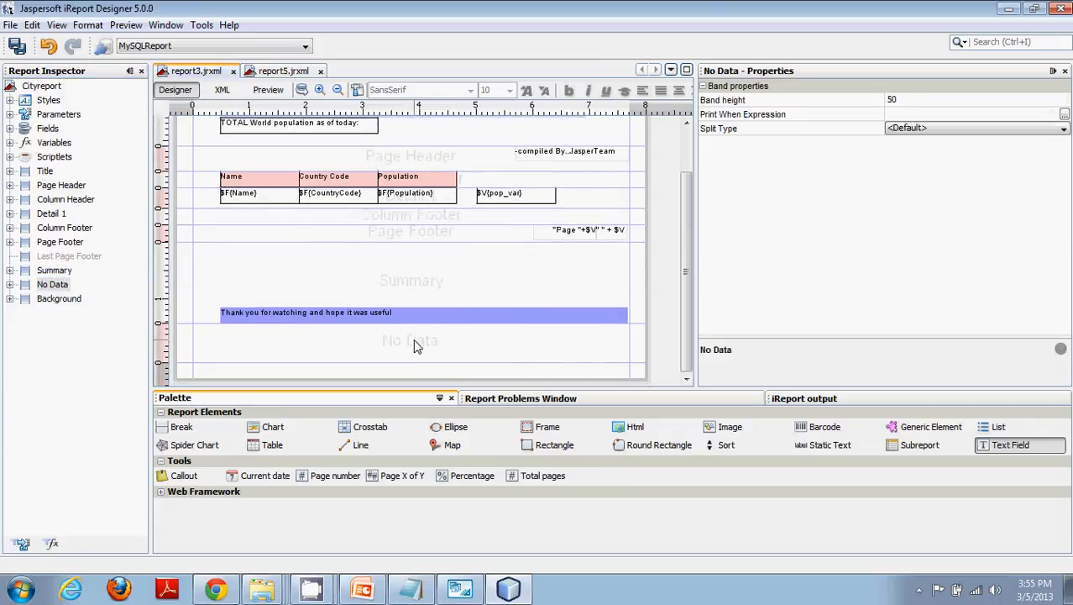
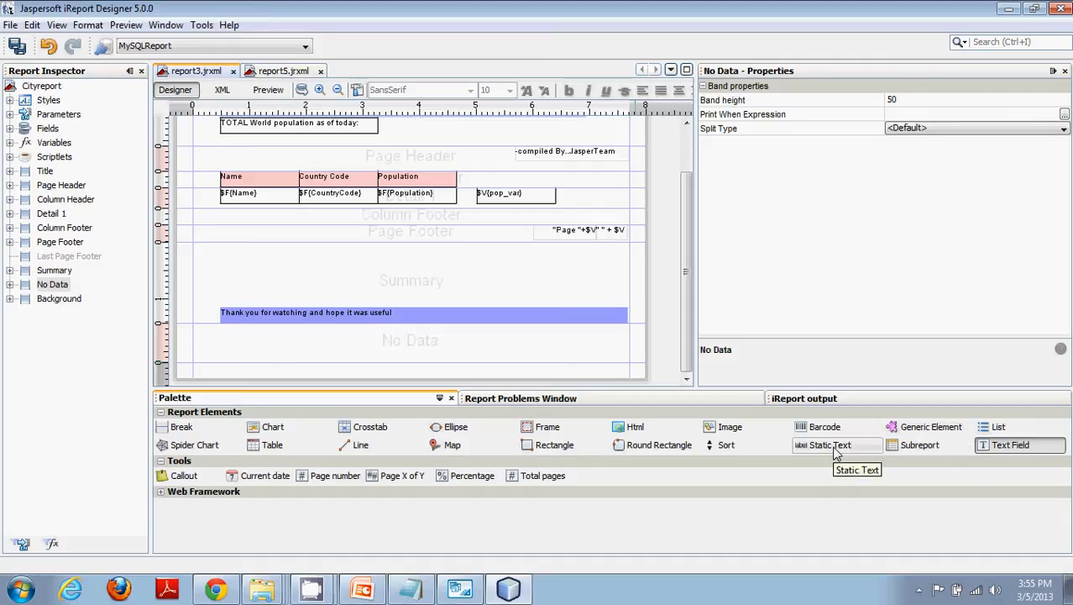
left_click_drag(836, 453, 630, 340)
double_click(283, 344)
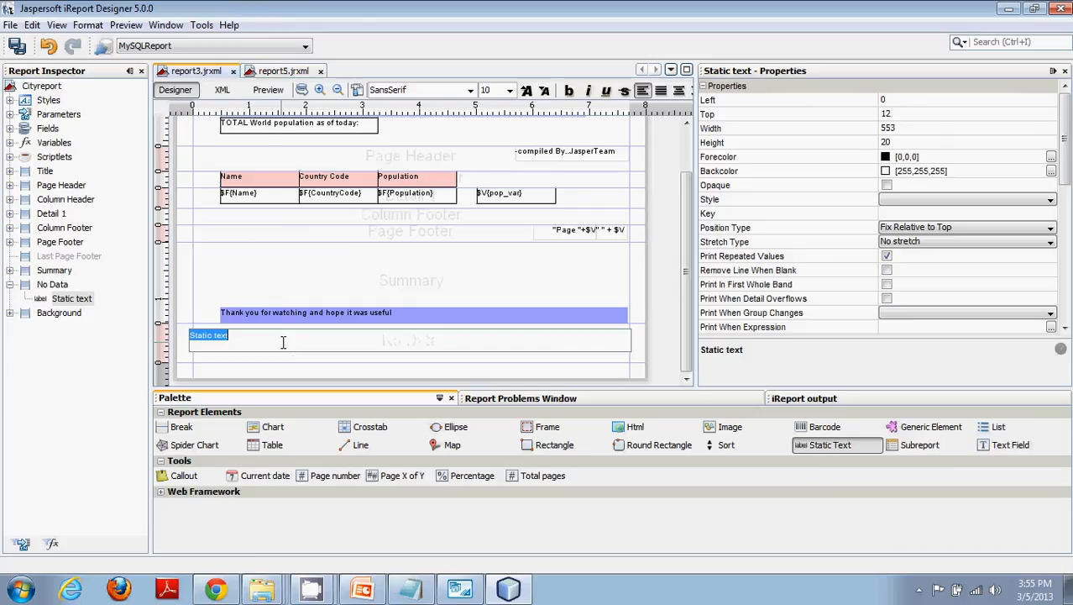
type("so")
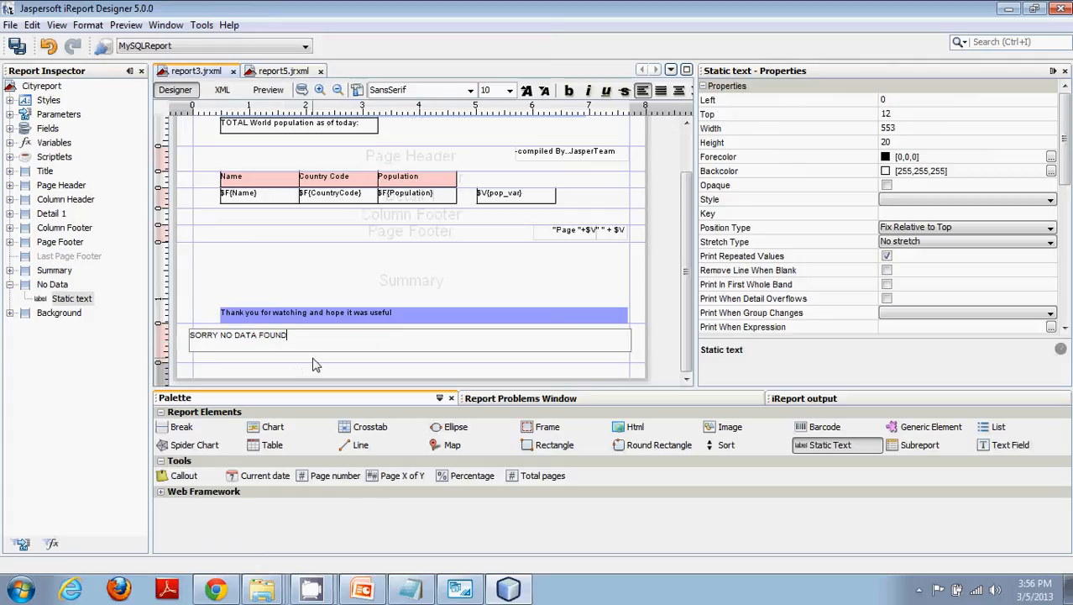
left_click(311, 363)
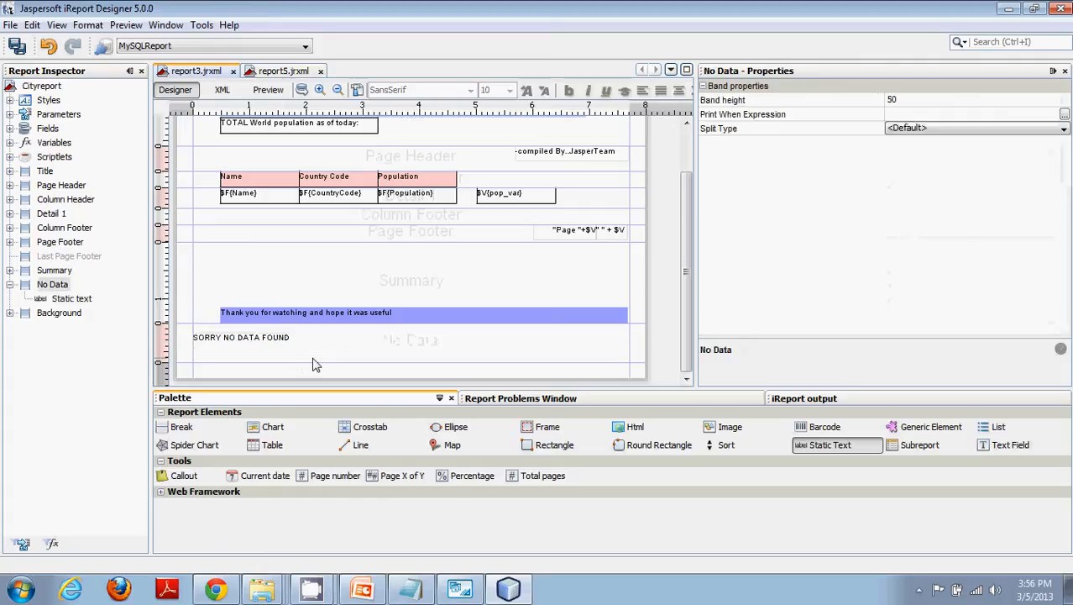
key("ctrl+s")
Step: Make the "SORRY NO DATA FOUND" text opaque with a light green backcolor [204,255,204], and save all changes
left_click(340, 344)
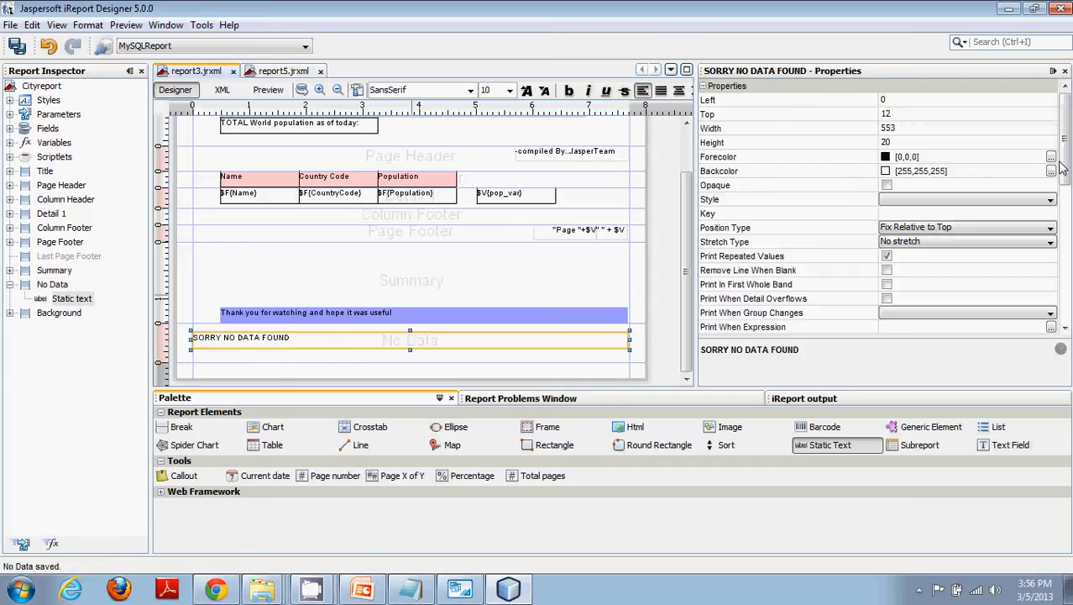
left_click(1064, 158)
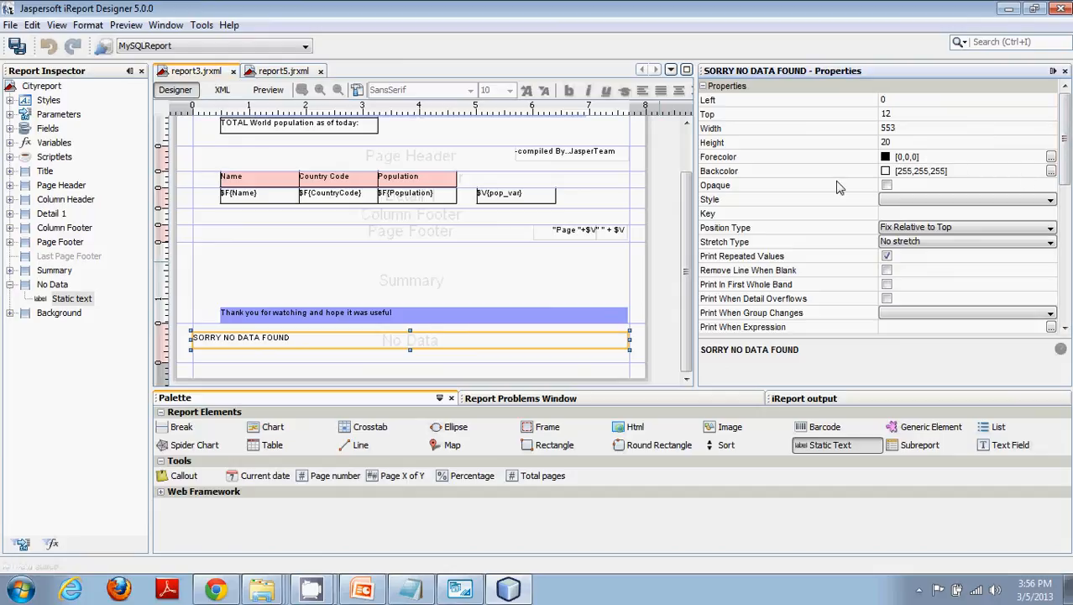
left_click_drag(1063, 157, 1065, 157)
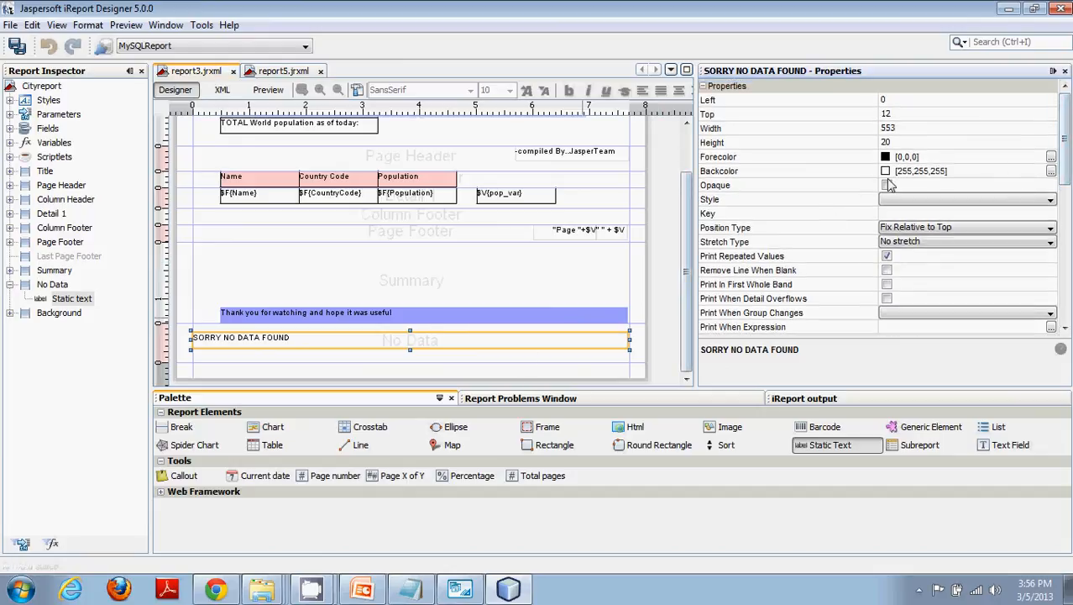
left_click(887, 185)
left_click(1051, 170)
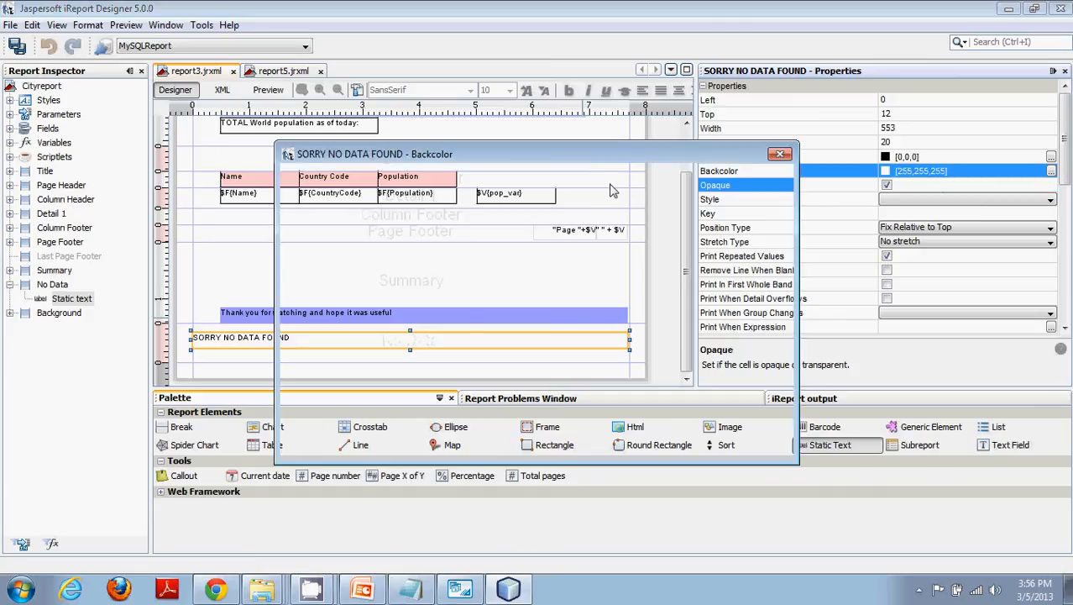
left_click(624, 238)
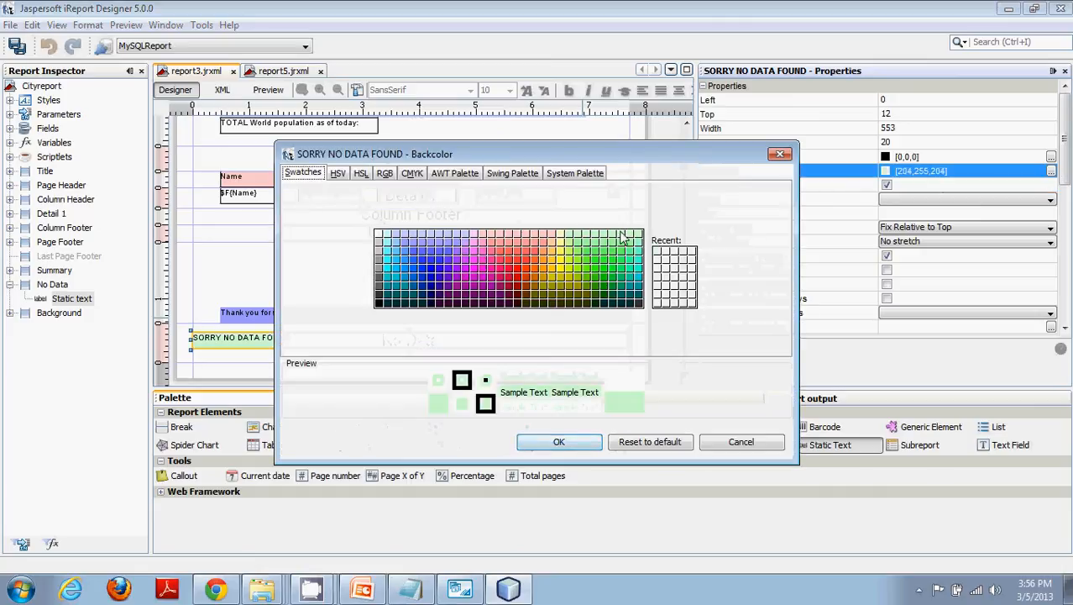
left_click(588, 447)
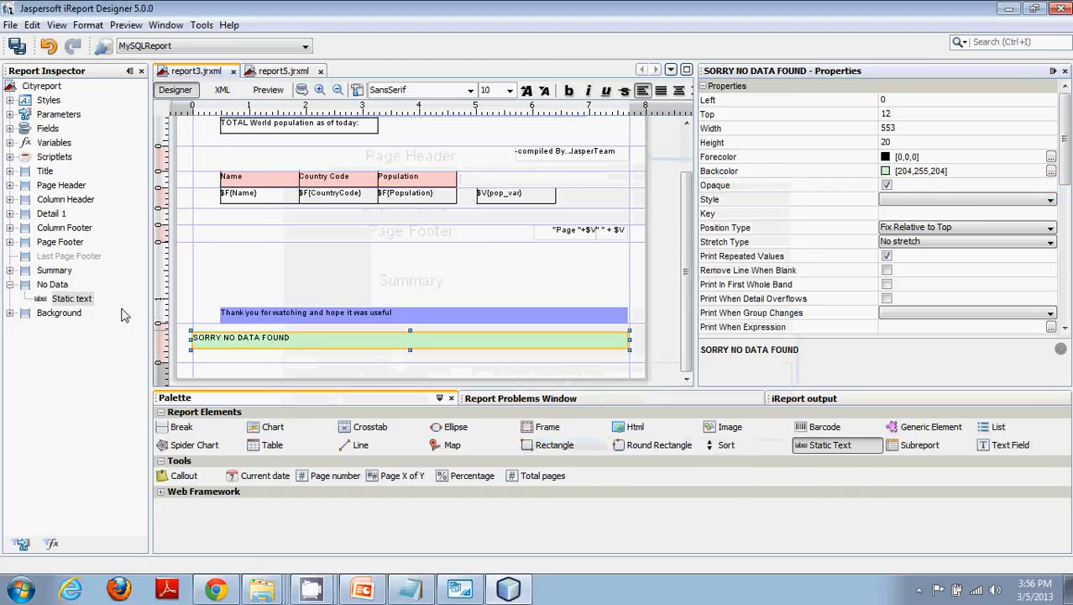
left_click(317, 357)
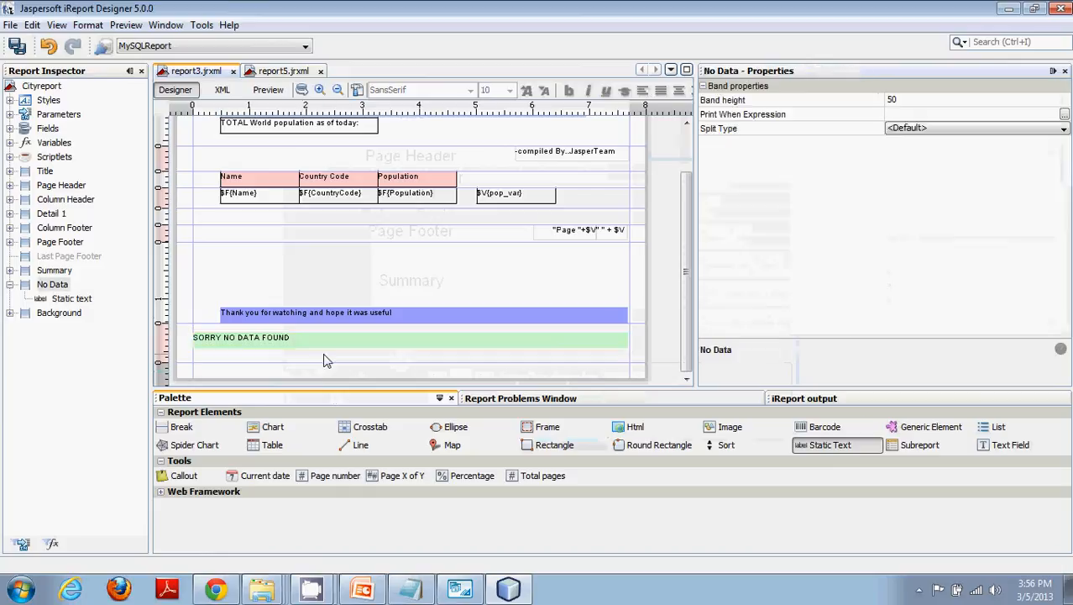
left_click(19, 49)
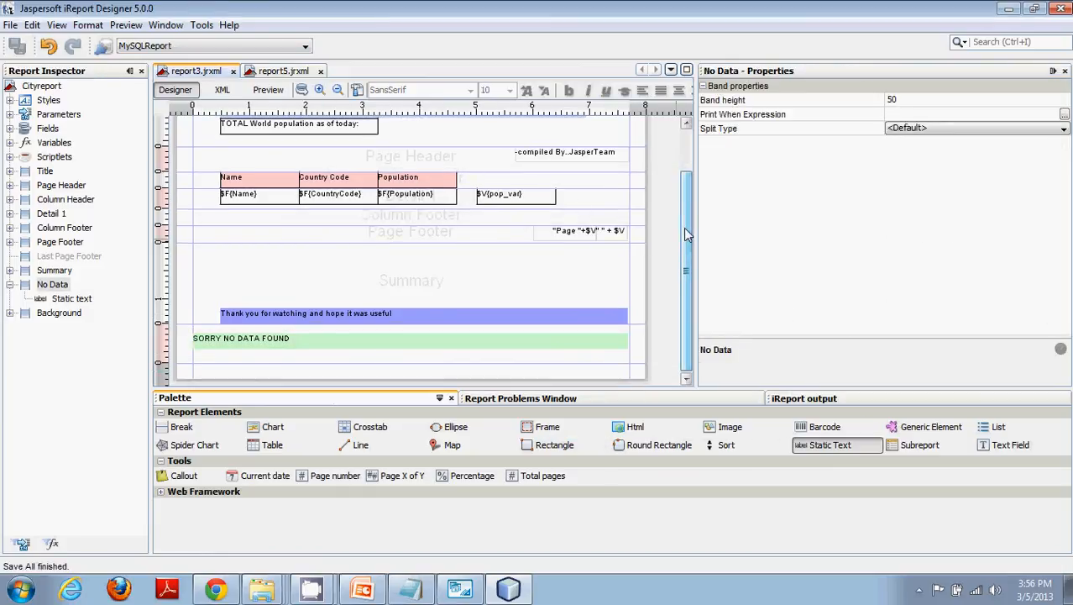
Step: Open Cityreport's report query and insert the where keyword between world.city and the order by clause
left_click_drag(684, 228, 686, 168)
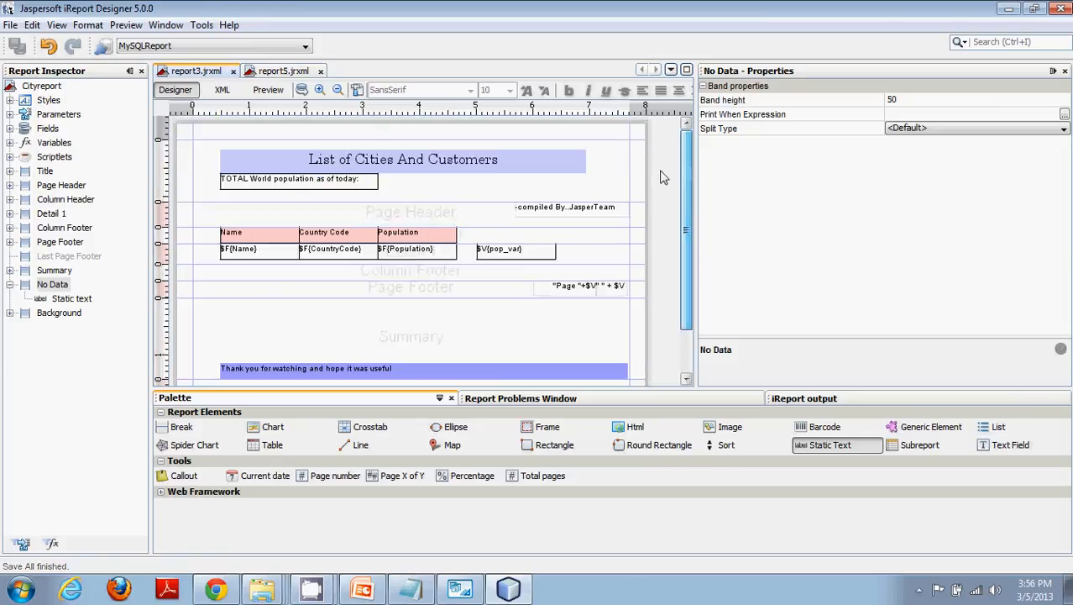
left_click(301, 89)
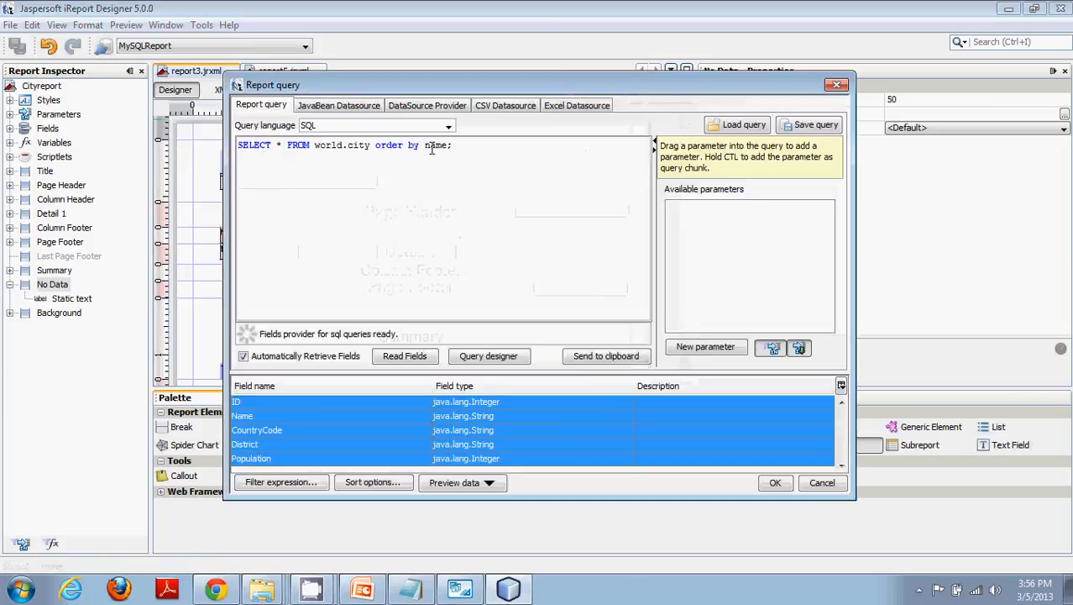
left_click(372, 148)
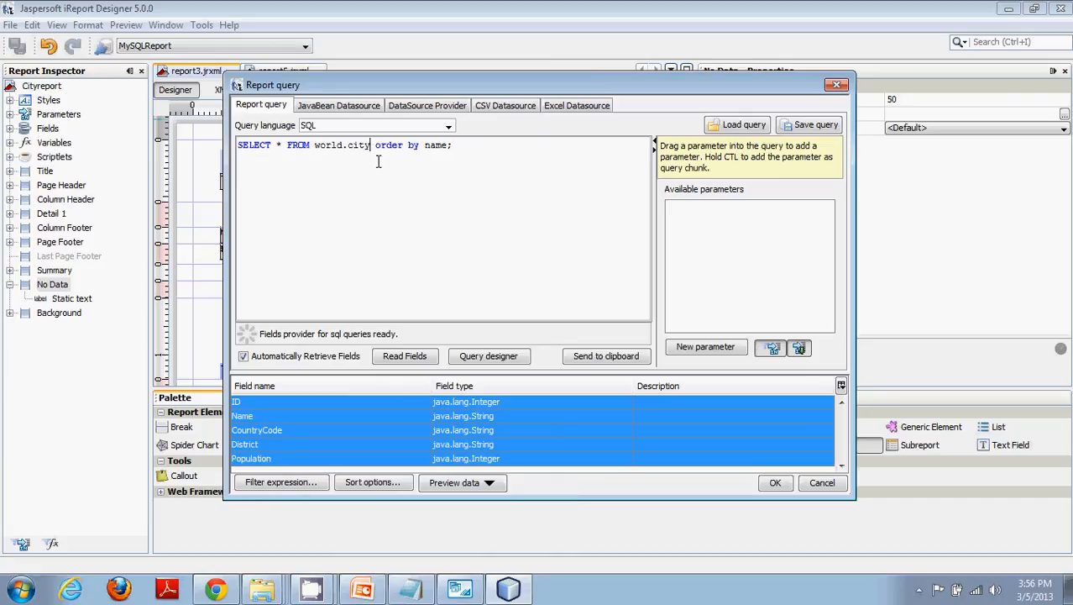
type("where  ")
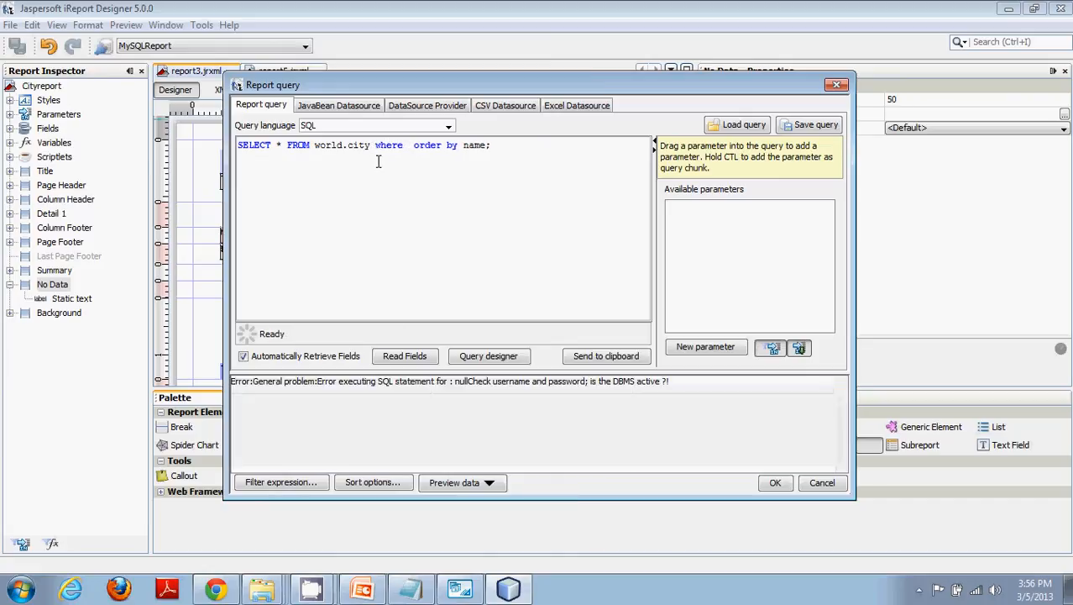
type("city")
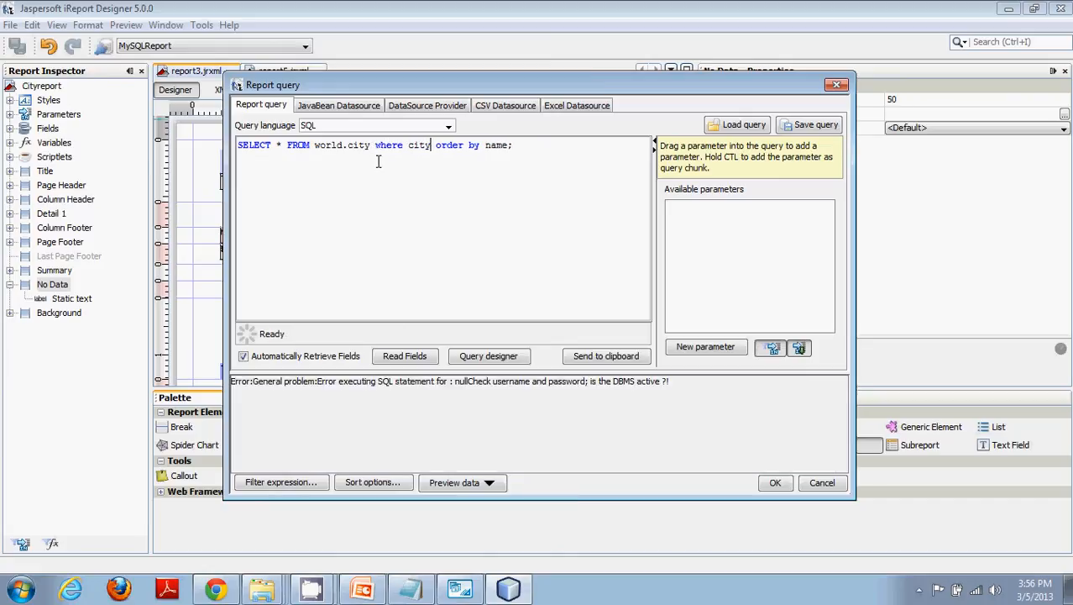
type(" ='%% ")
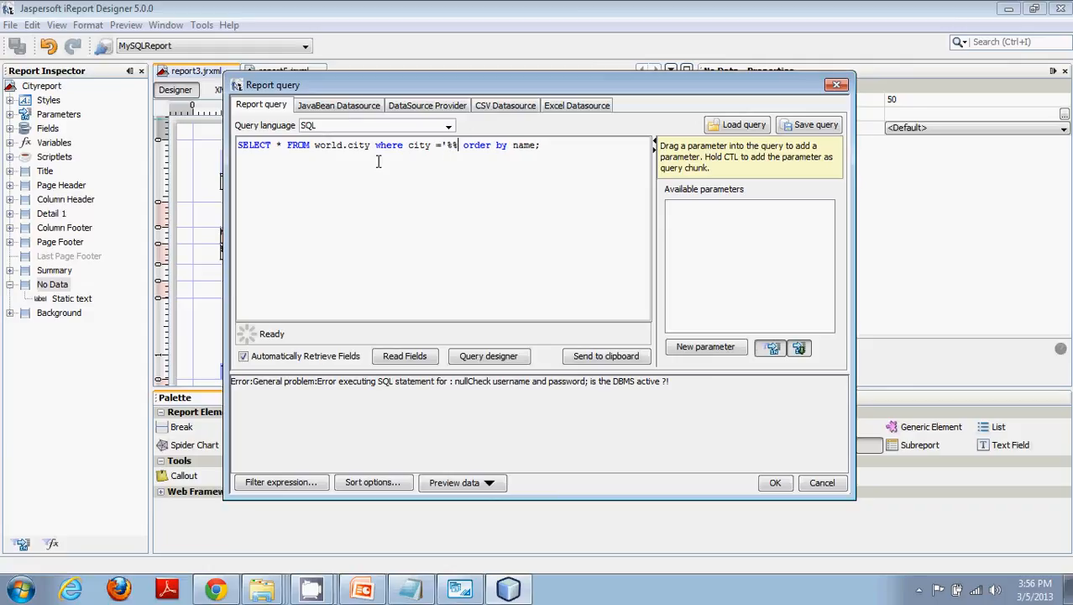
type("'")
key("BackSpace")
type("'")
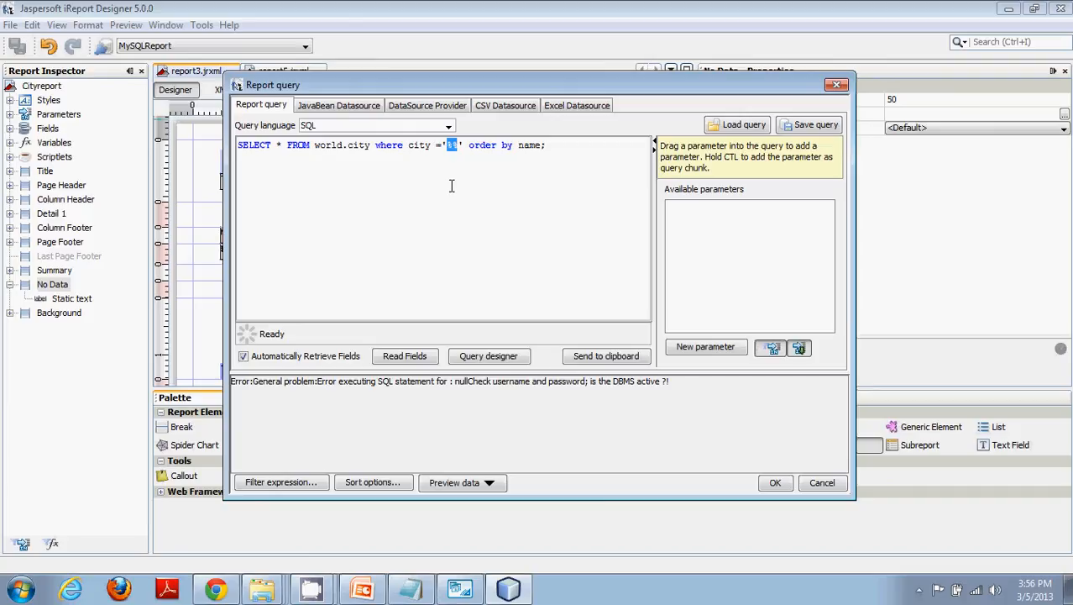
key("BackSpace")
type("TRERE")
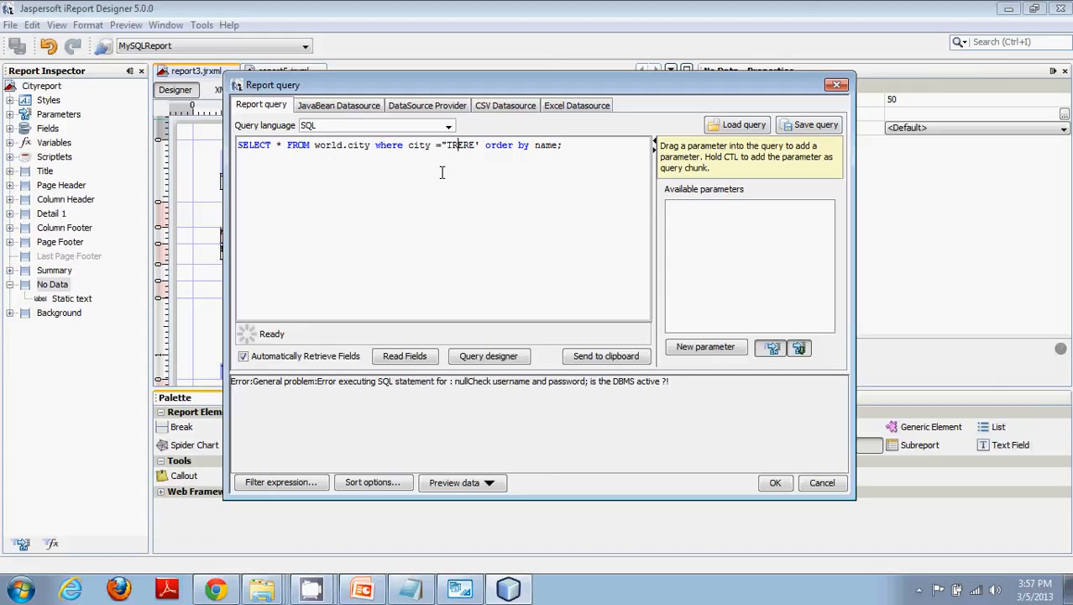
key("BackSpace")
type("\"")
key("BackSpace")
key("BackSpace")
key("BackSpace")
key("BackSpace")
key("BackSpace")
key("BackSpace")
key("BackSpace")
key("BackSpace")
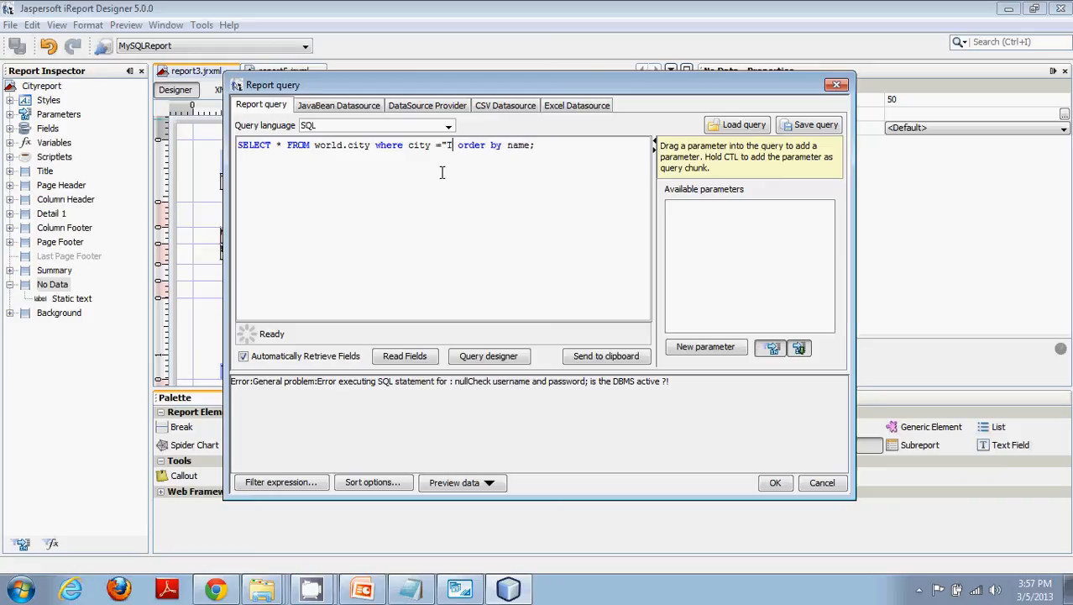
key("BackSpace")
key("BackSpace")
key("BackSpace")
key("BackSpace")
key("BackSpace")
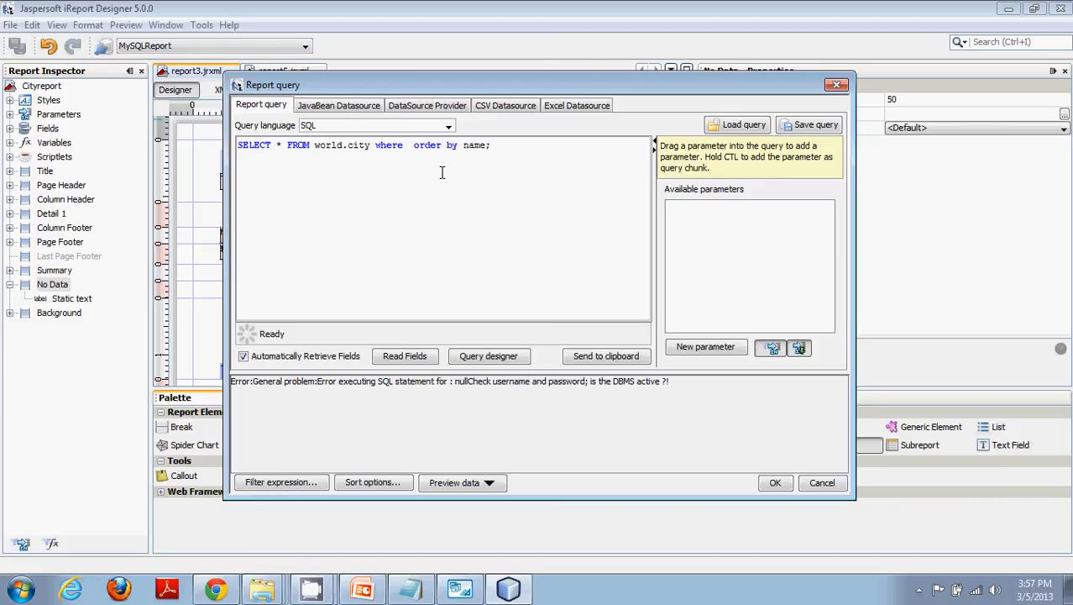
type("1")
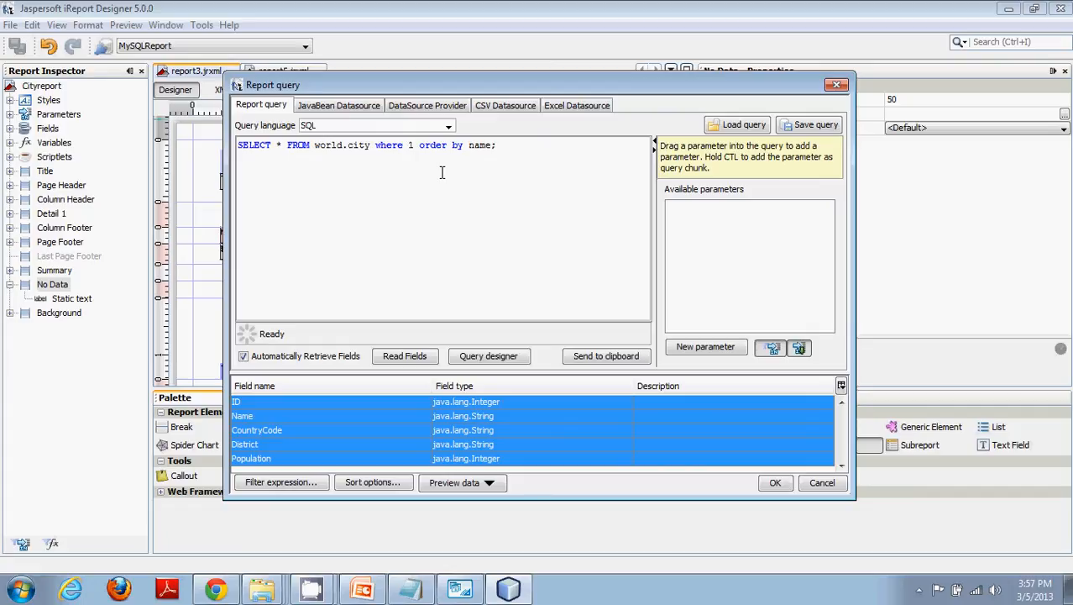
key("BackSpace")
Step: Complete the query's where condition as name ='TED', accept the query and save the report
type("name =")
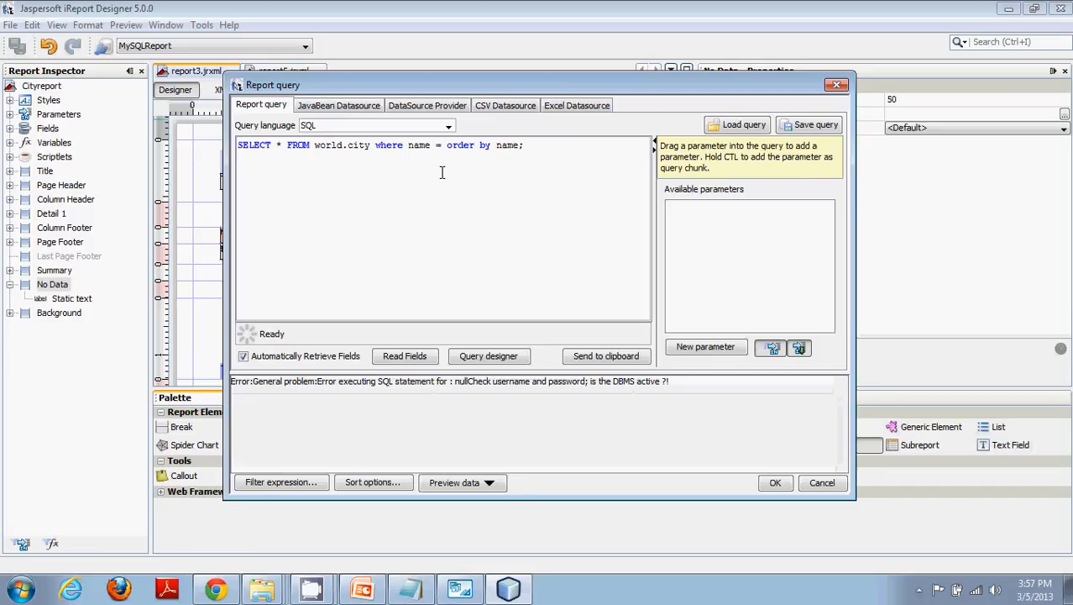
type("''")
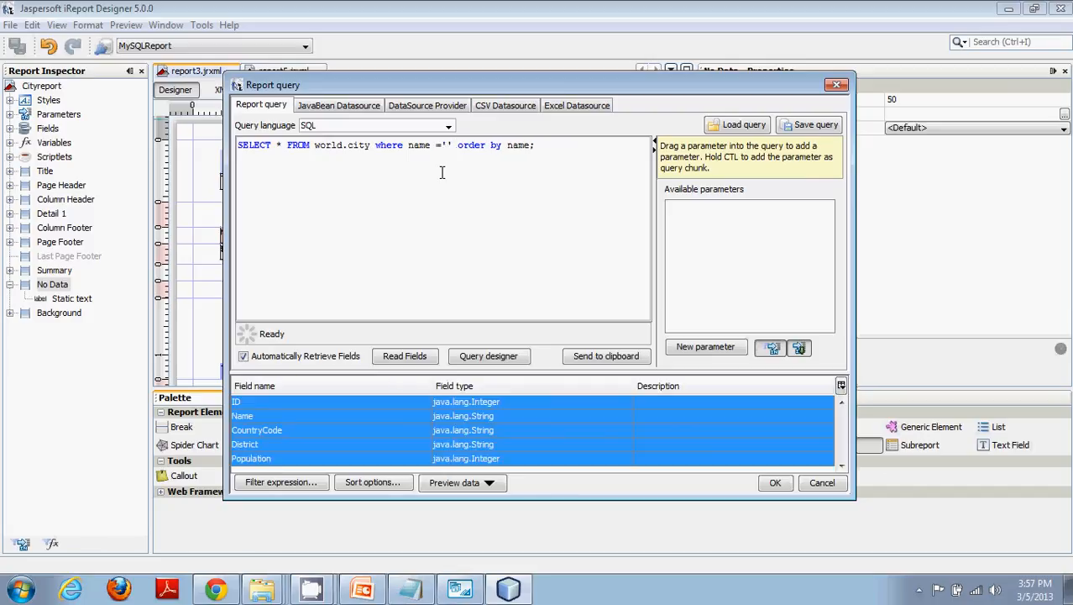
type("TED")
left_click(775, 482)
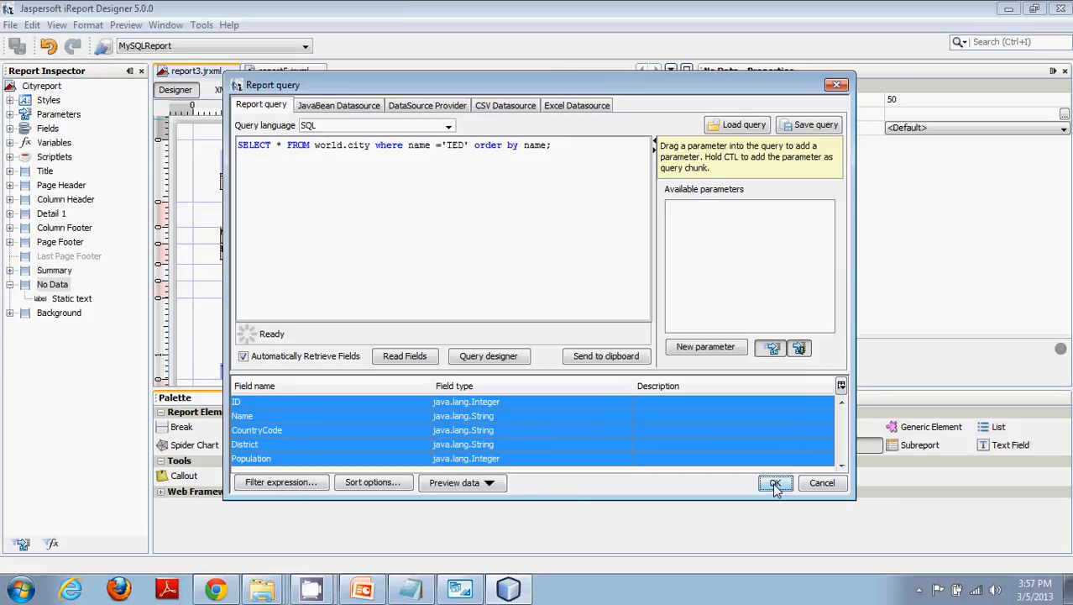
left_click(20, 49)
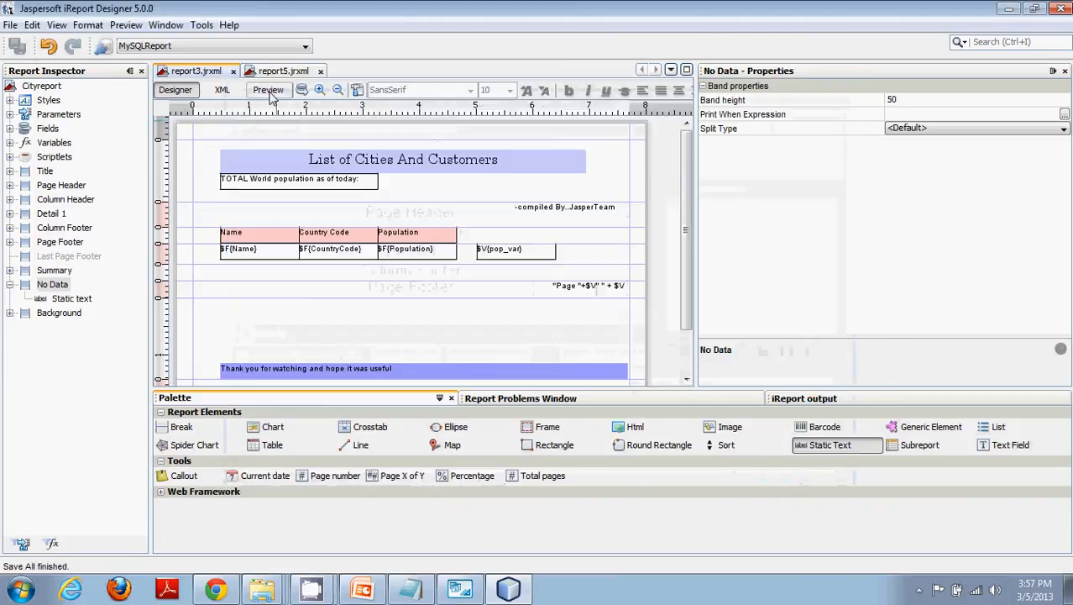
Step: Preview Cityreport, examine the generated report3.pdf, close it and return to the report design
scroll(436, 313, "down", 2)
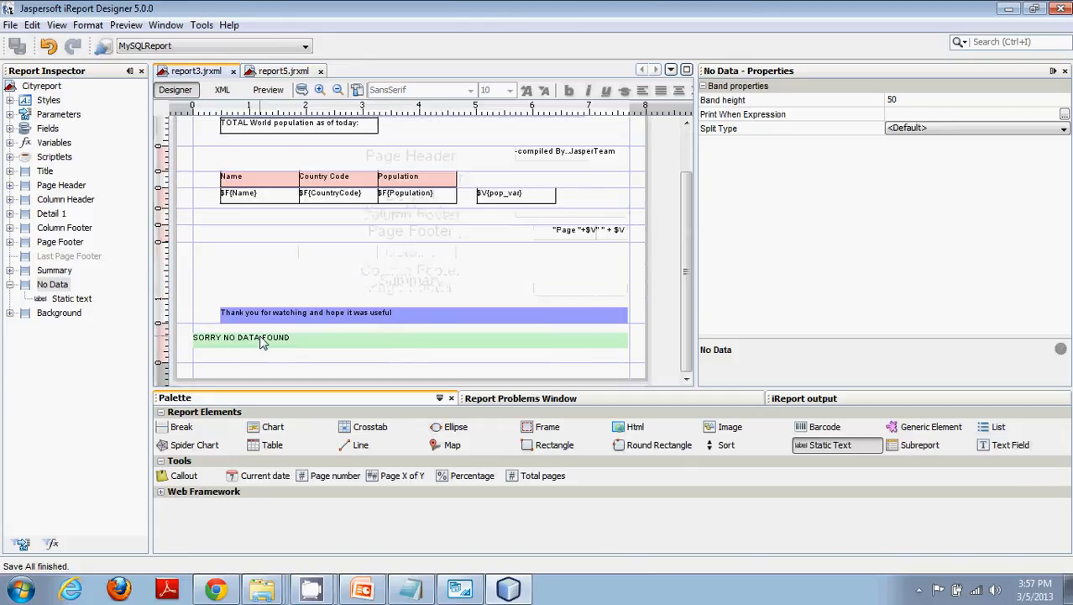
left_click(269, 90)
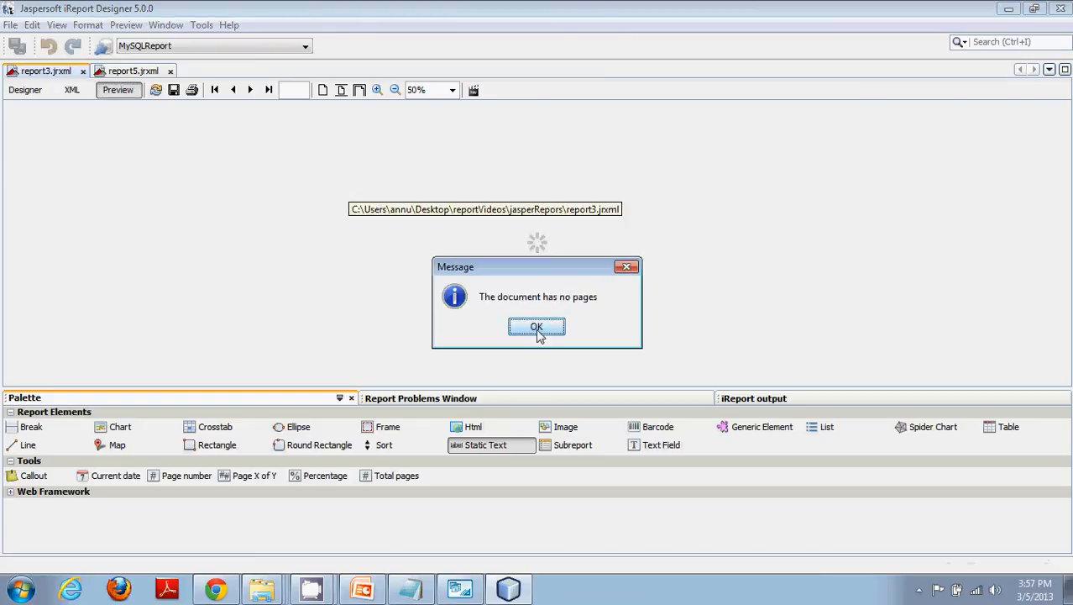
left_click(538, 329)
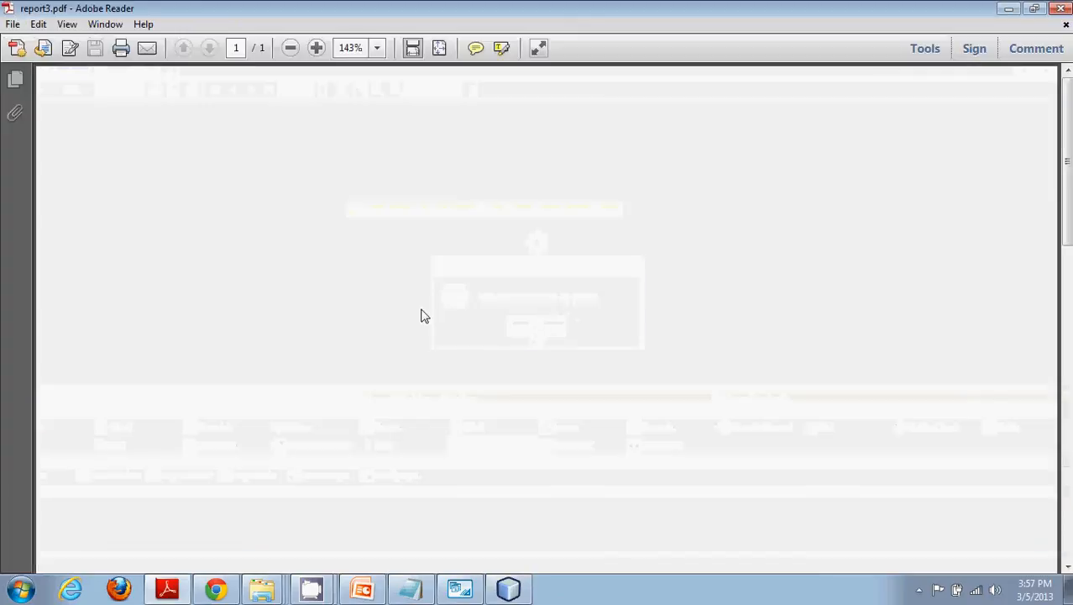
scroll(998, 249, "down", 8)
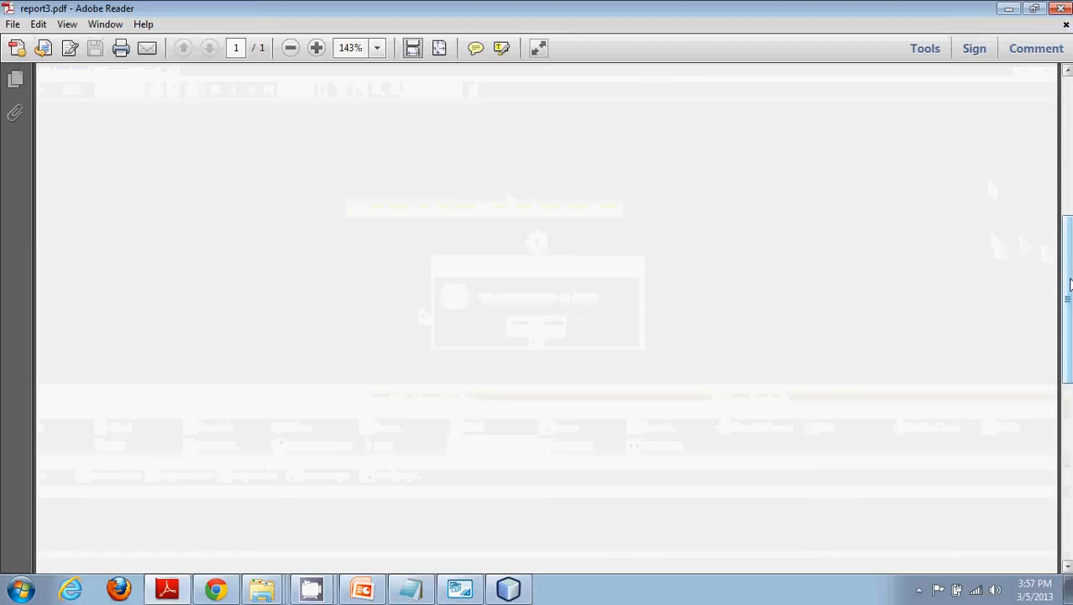
left_click_drag(1070, 324, 1070, 83)
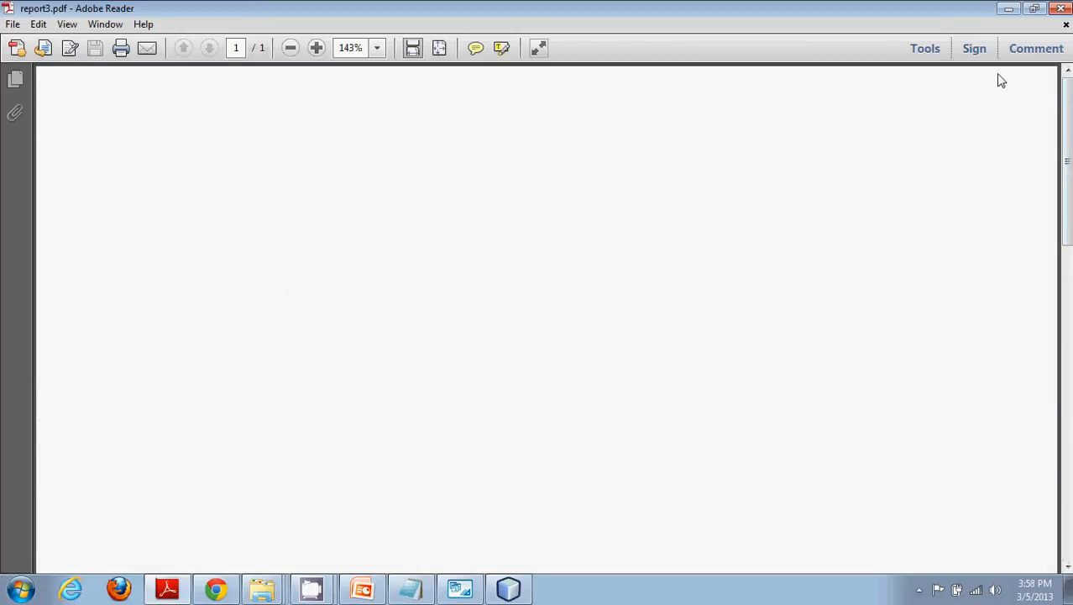
left_click(1061, 8)
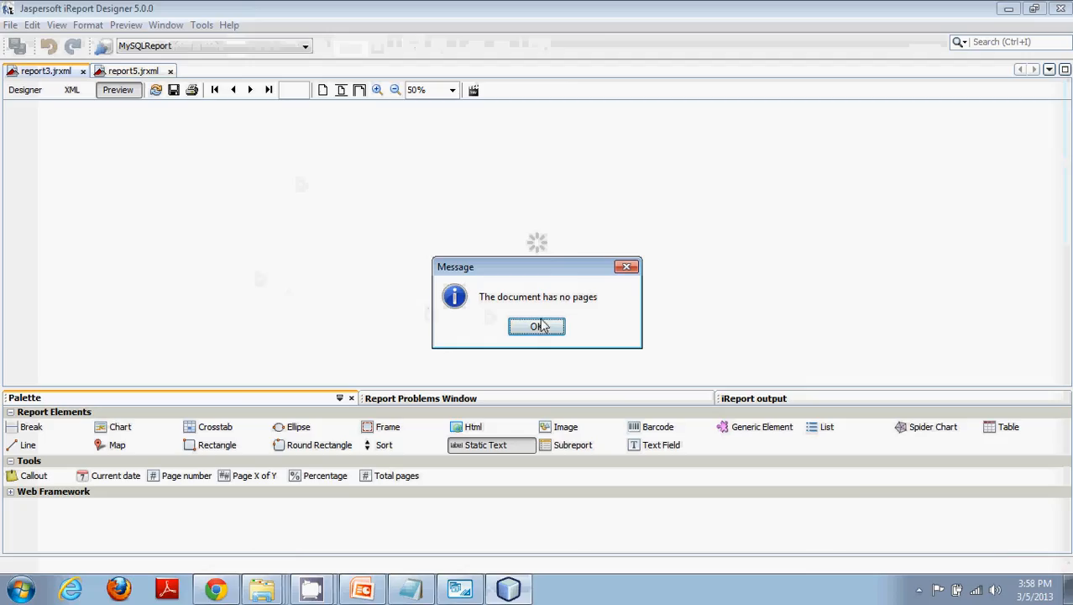
left_click(537, 326)
left_click(31, 91)
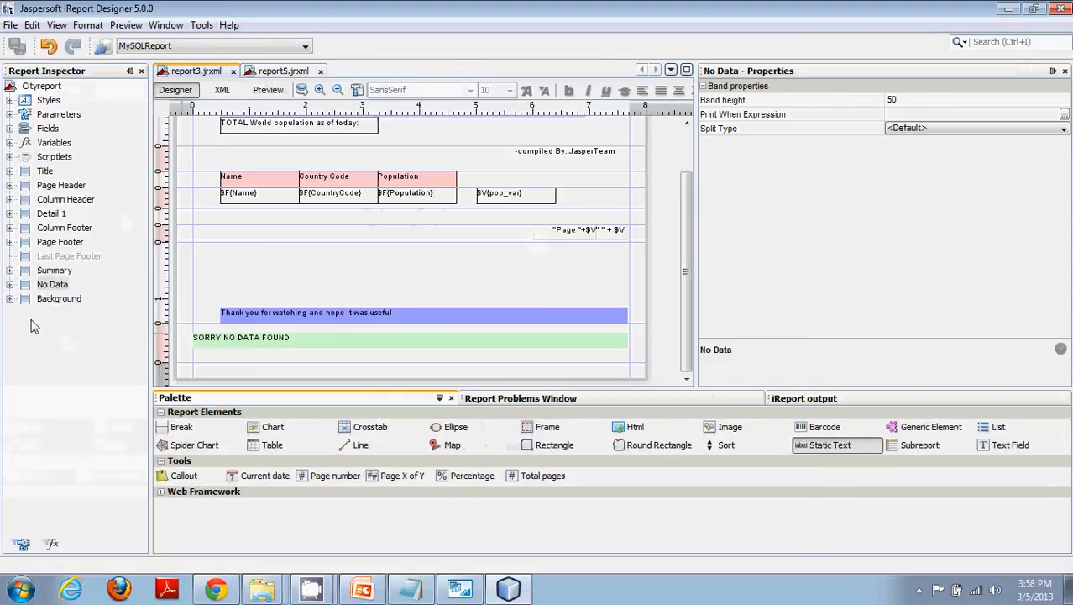
Step: Examine the properties of the No Data band, the report and its other nodes for the setting that controls empty results
left_click(52, 284)
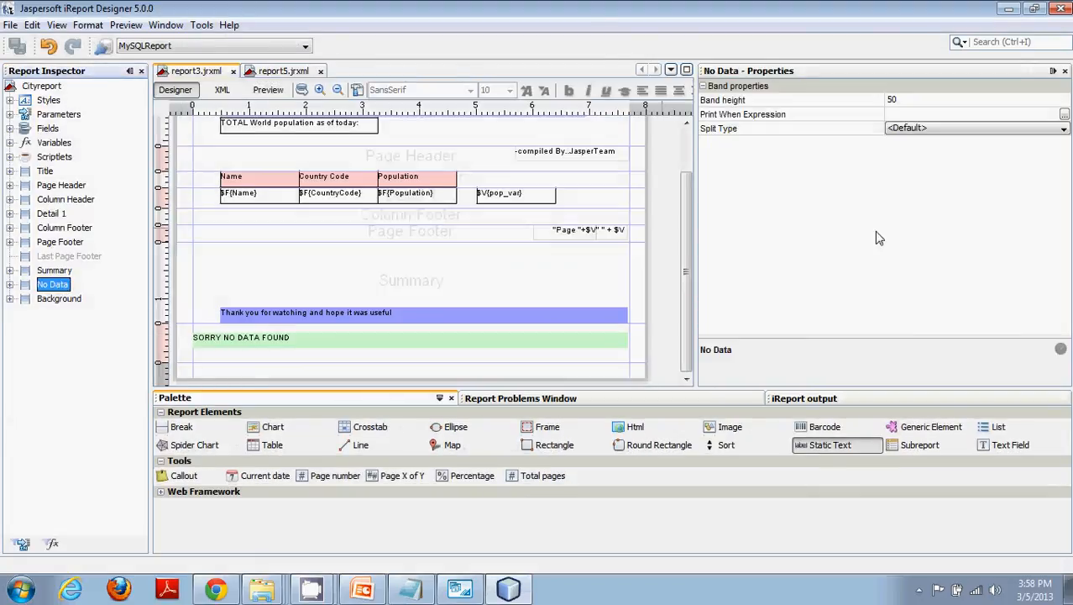
left_click_drag(687, 239, 684, 269)
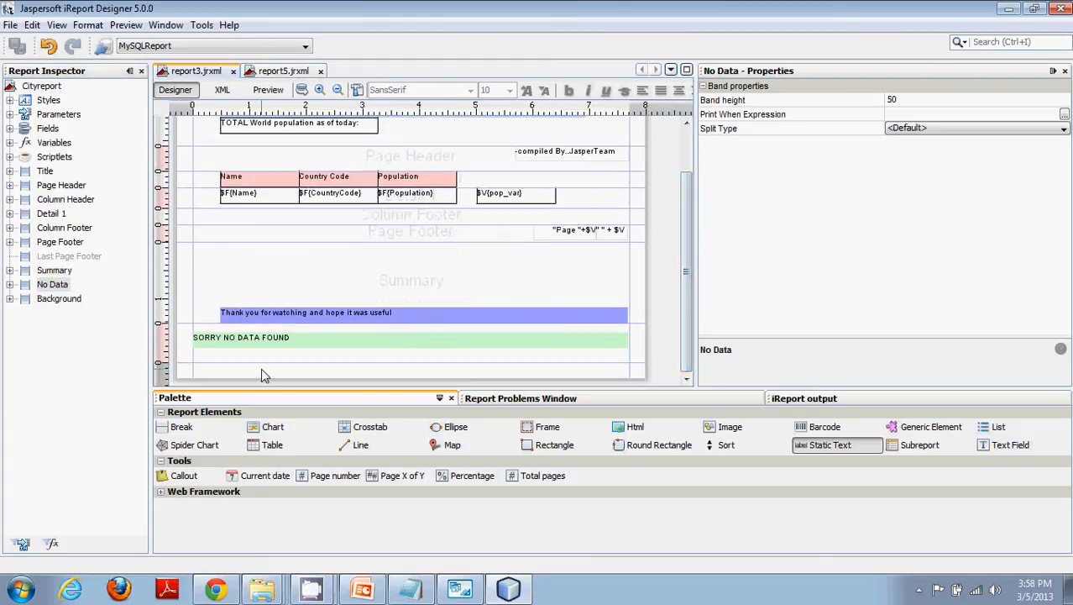
left_click(42, 87)
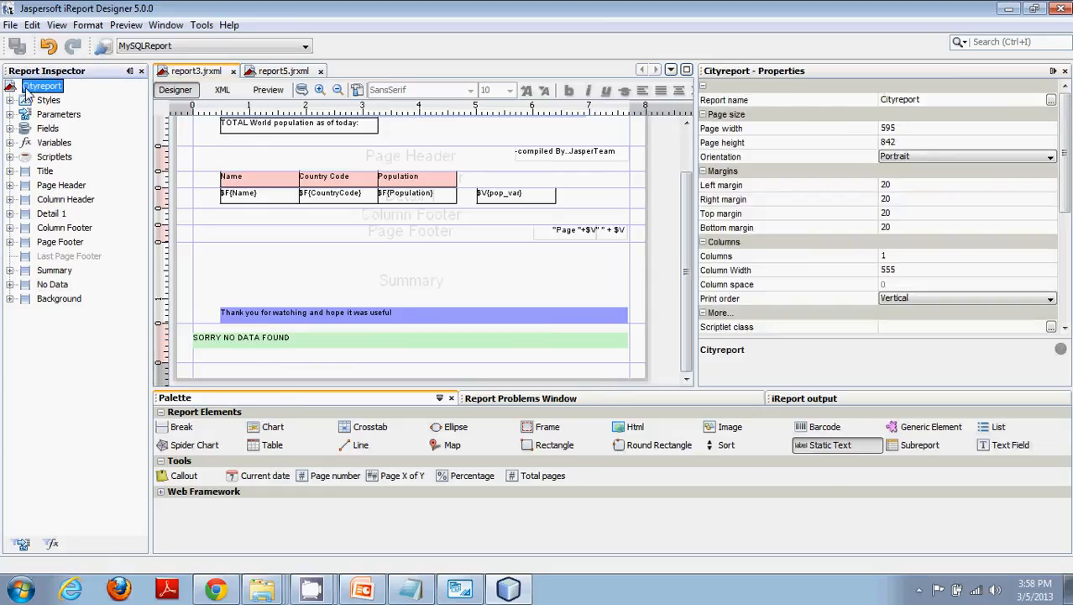
left_click(43, 115)
left_click(48, 129)
left_click(52, 143)
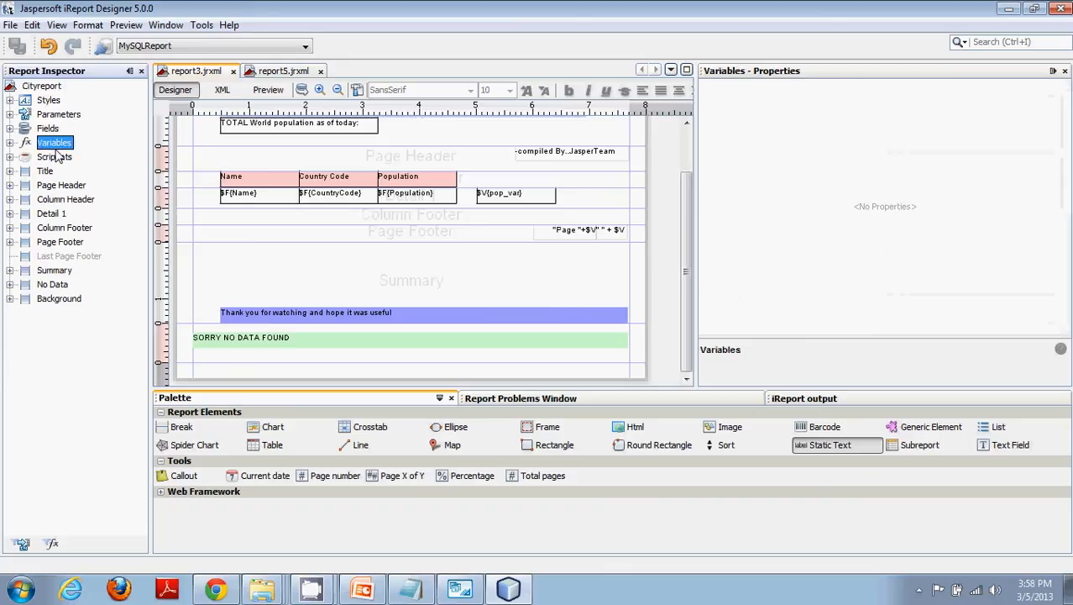
left_click(54, 172)
left_click(54, 211)
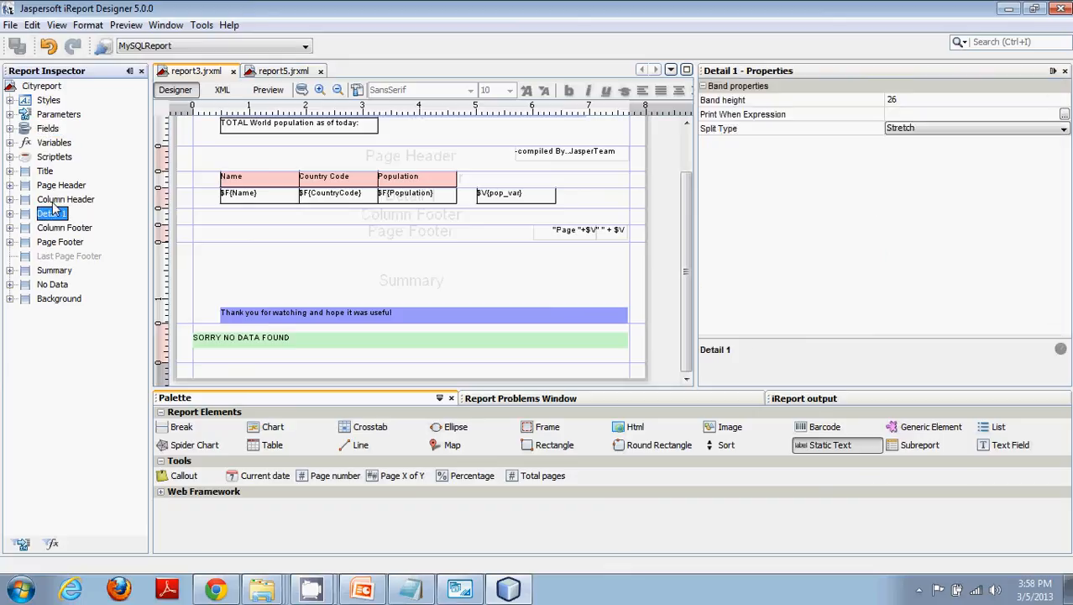
Step: Set Cityreport's When No Data property to No Data Section
left_click(44, 87)
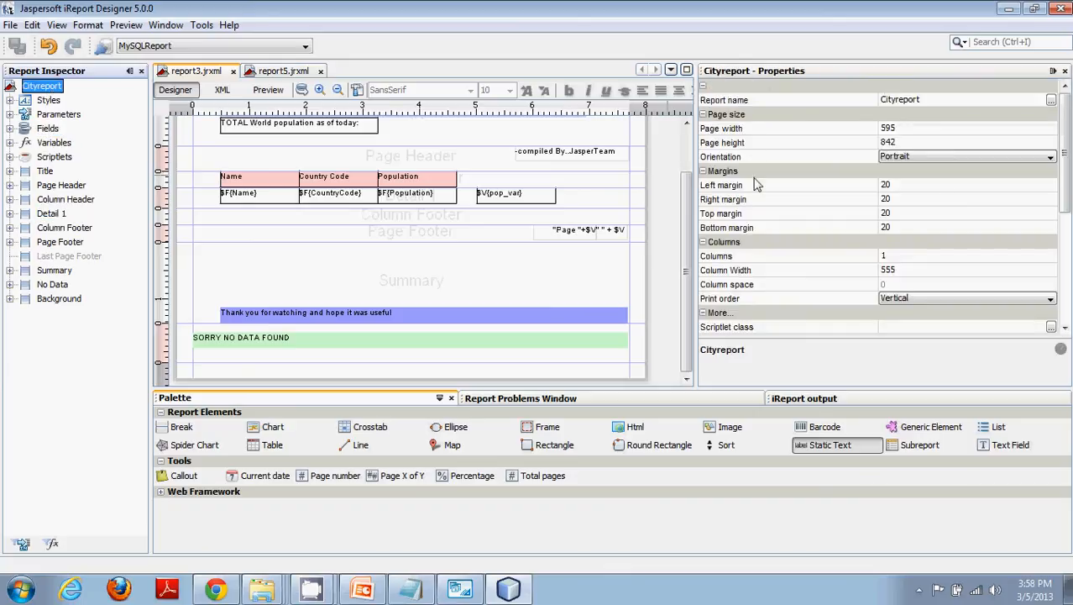
left_click_drag(1066, 178, 1066, 290)
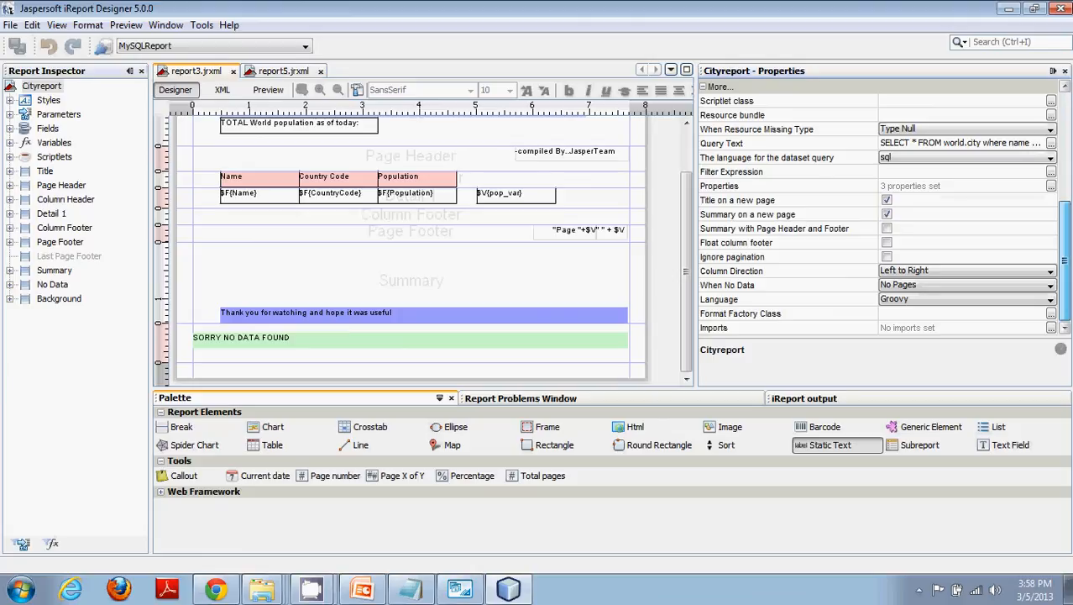
left_click(714, 288)
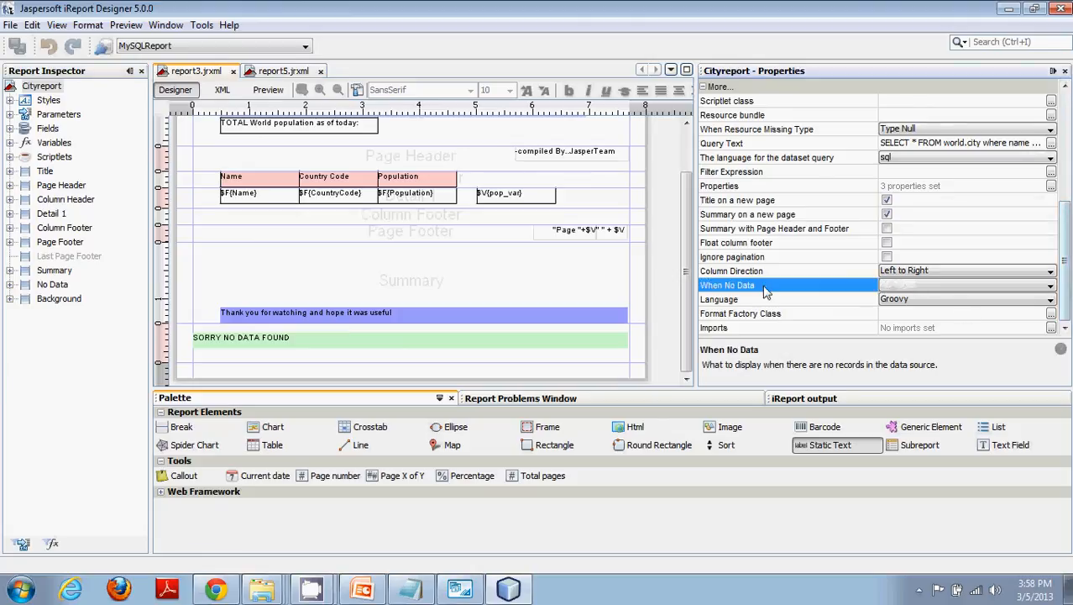
left_click(948, 286)
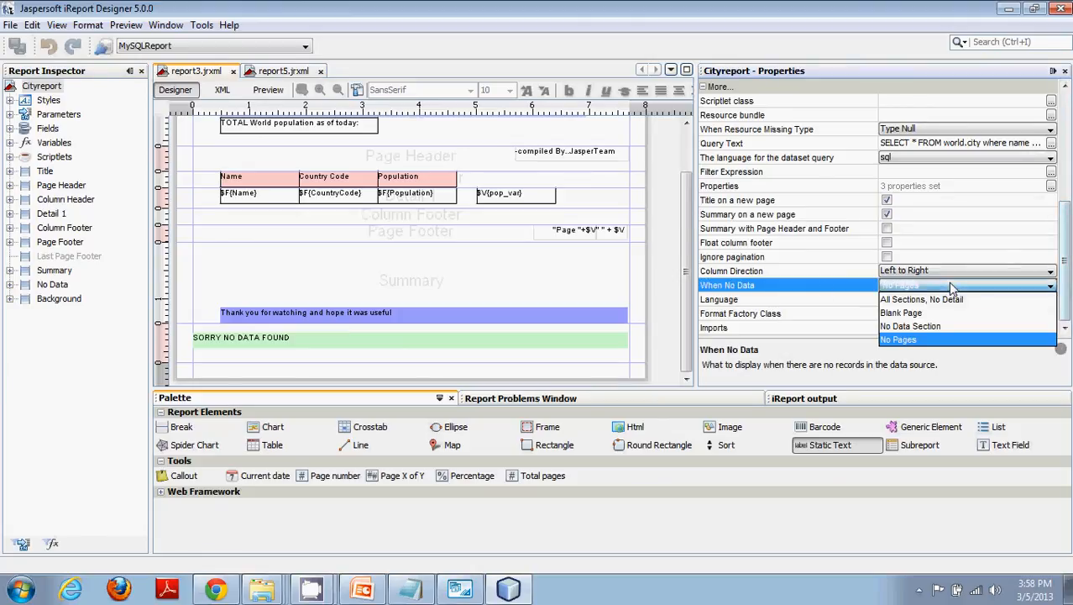
left_click(912, 327)
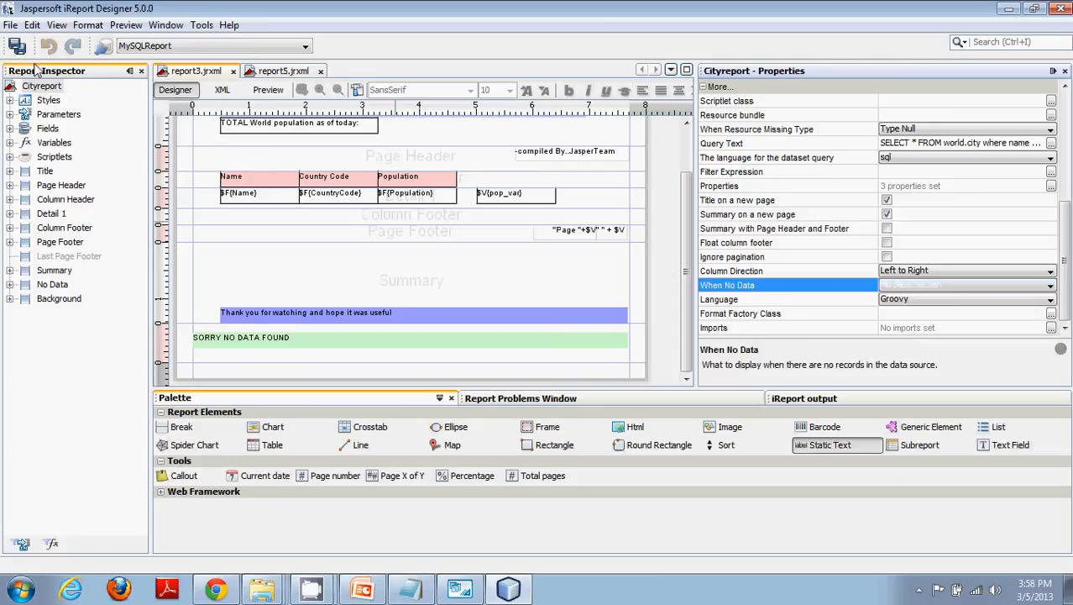
Step: Save and preview the report, check the "SORRY NO DATA FOUND" message in the generated PDF, and close it
left_click(25, 40)
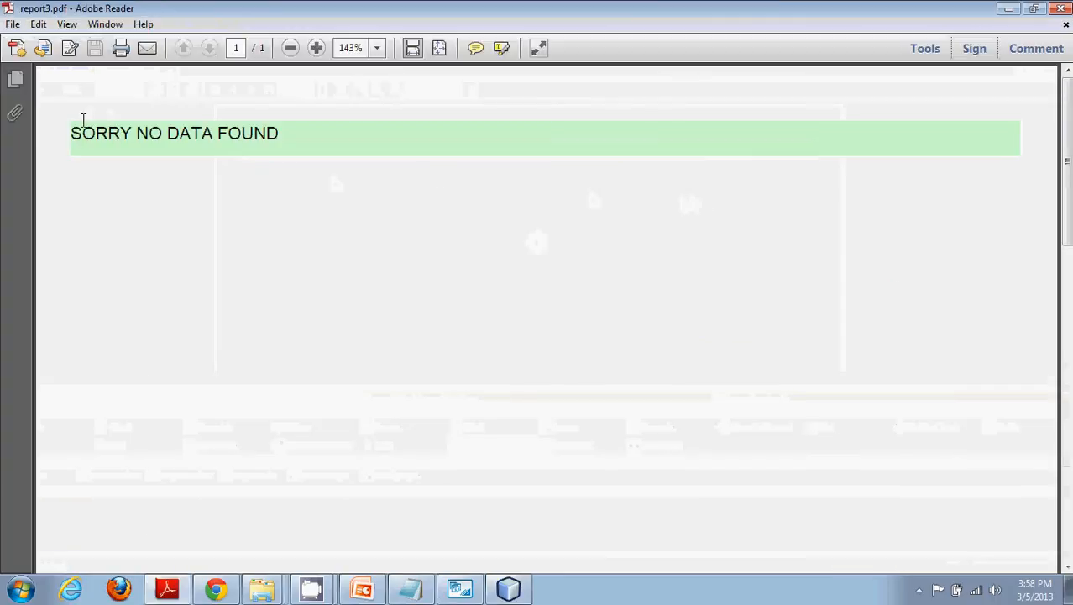
left_click_drag(74, 133, 298, 136)
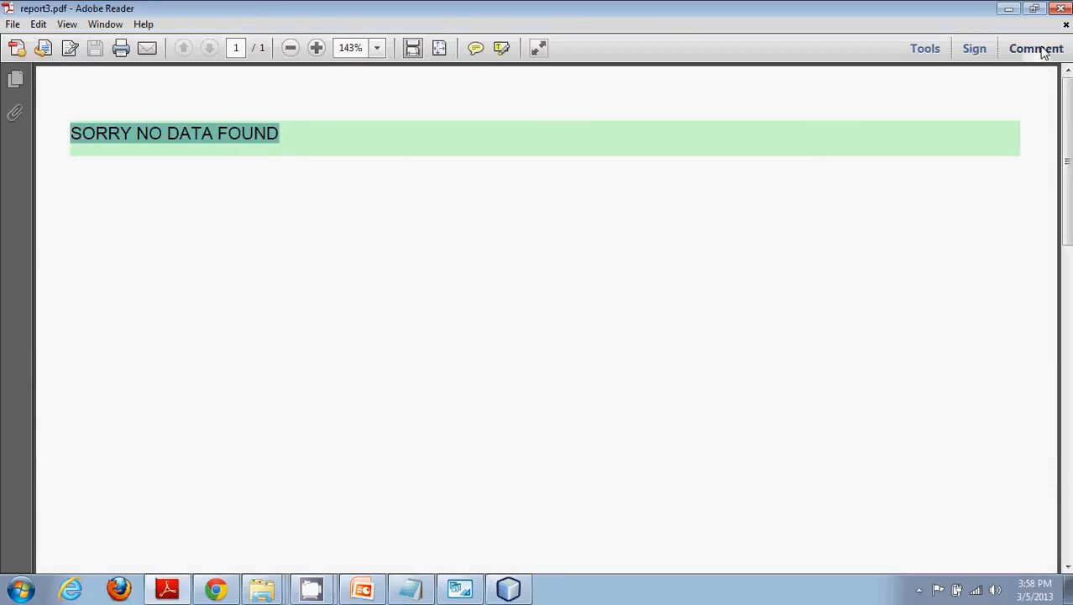
left_click(1061, 10)
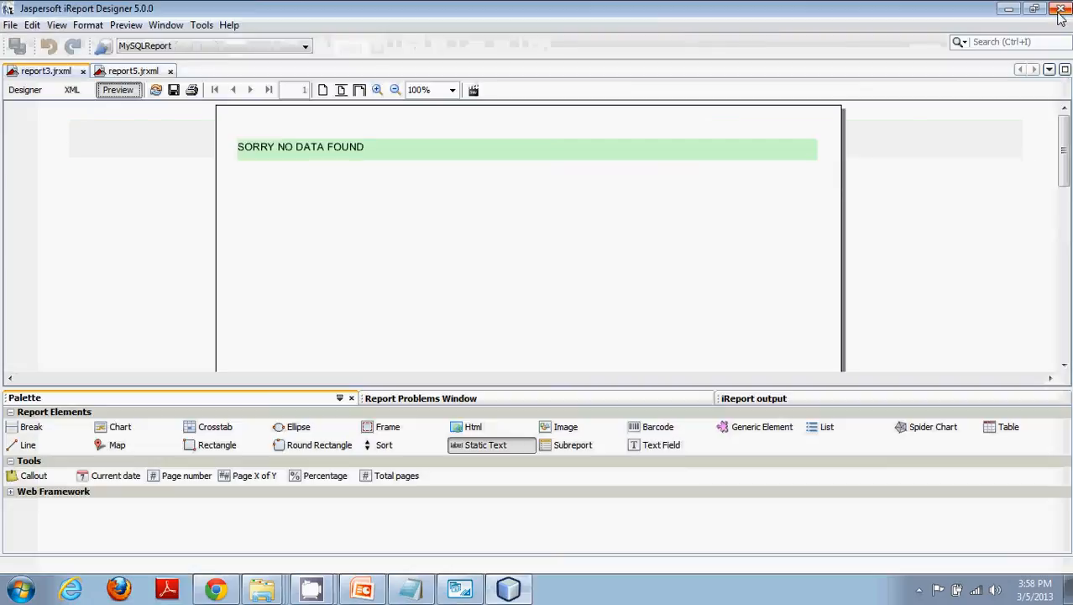
Step: Return to the report design and review Cityreport's properties, from the page size settings down to the When No Data option
left_click(24, 90)
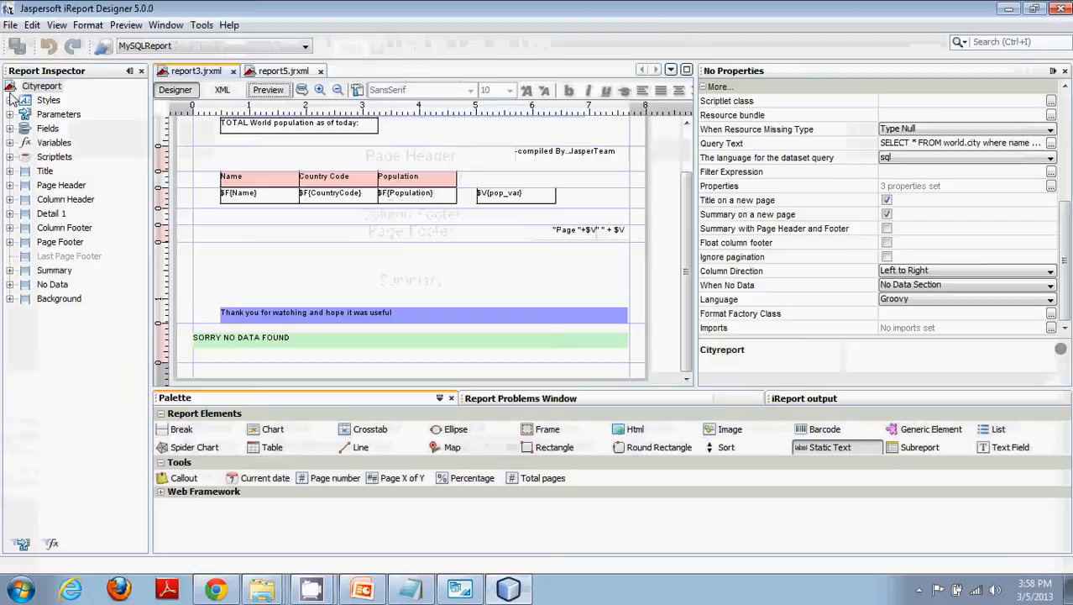
left_click_drag(689, 220, 690, 158)
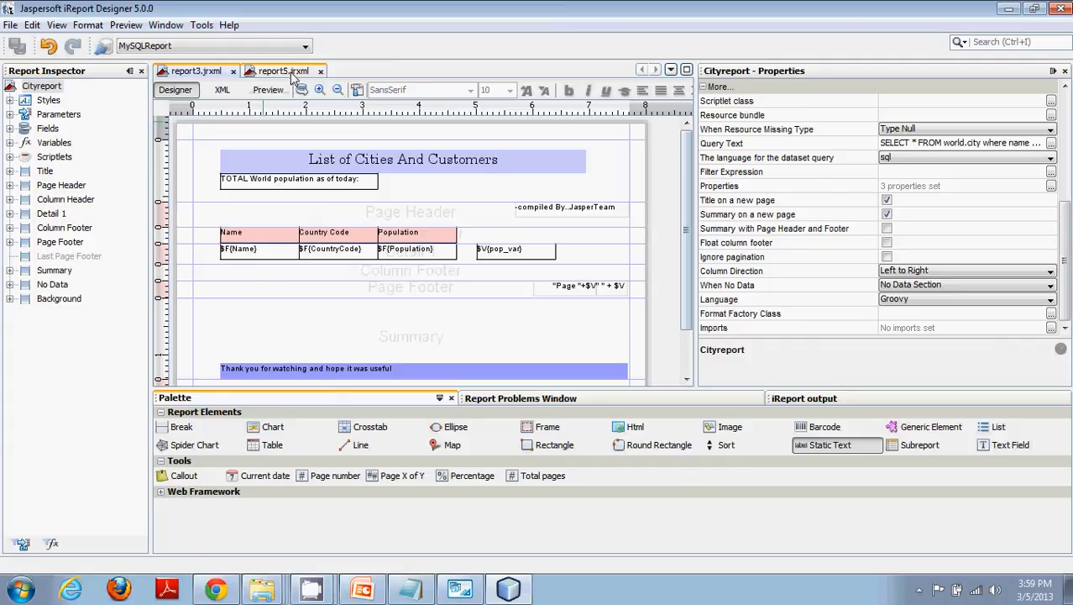
left_click_drag(1065, 247, 1065, 116)
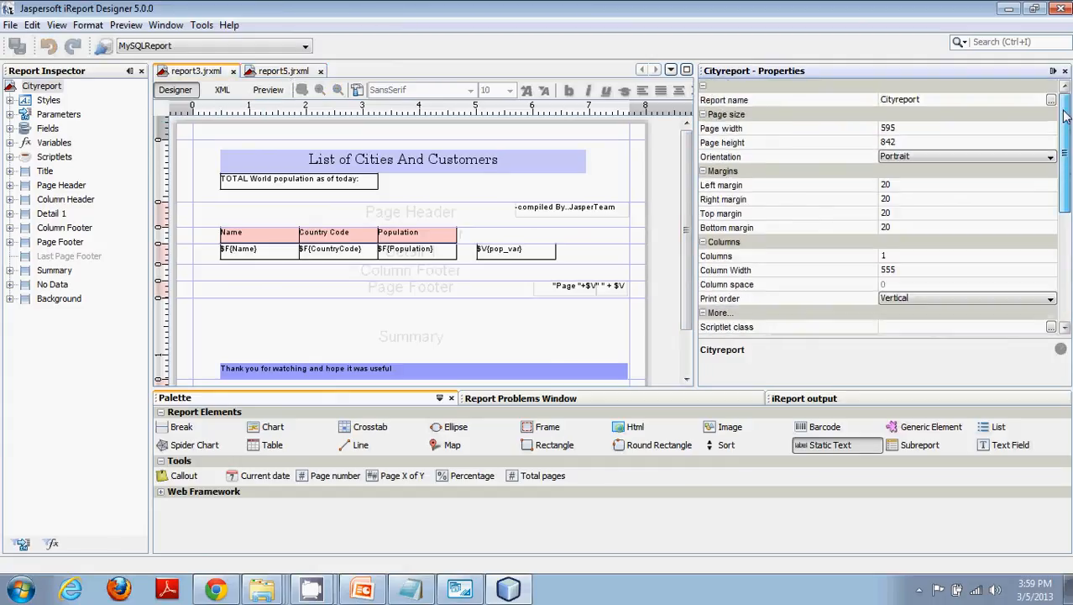
left_click(42, 87)
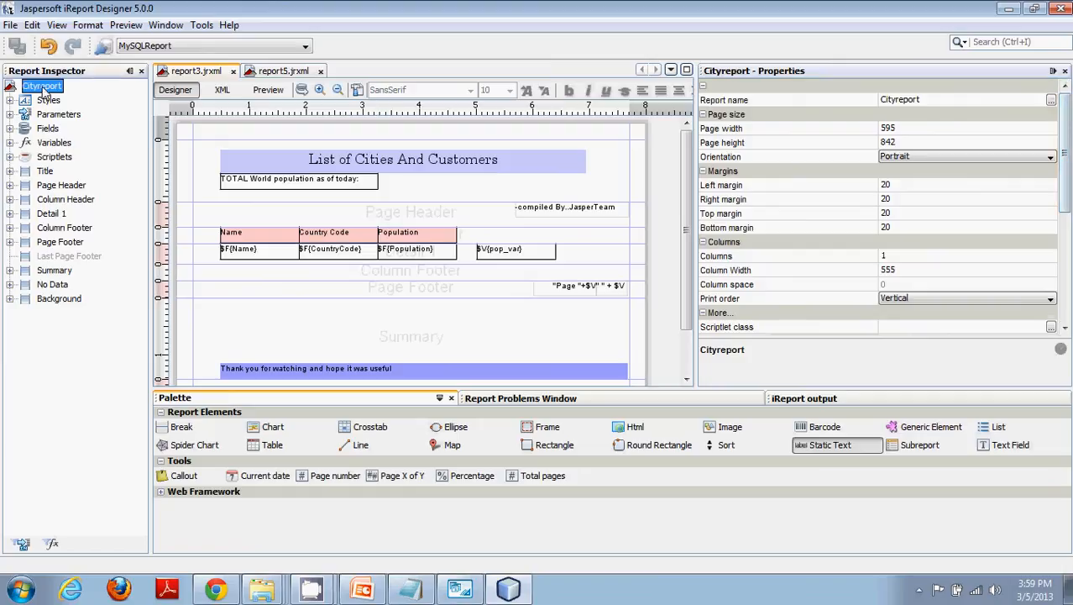
left_click_drag(1065, 123, 1066, 234)
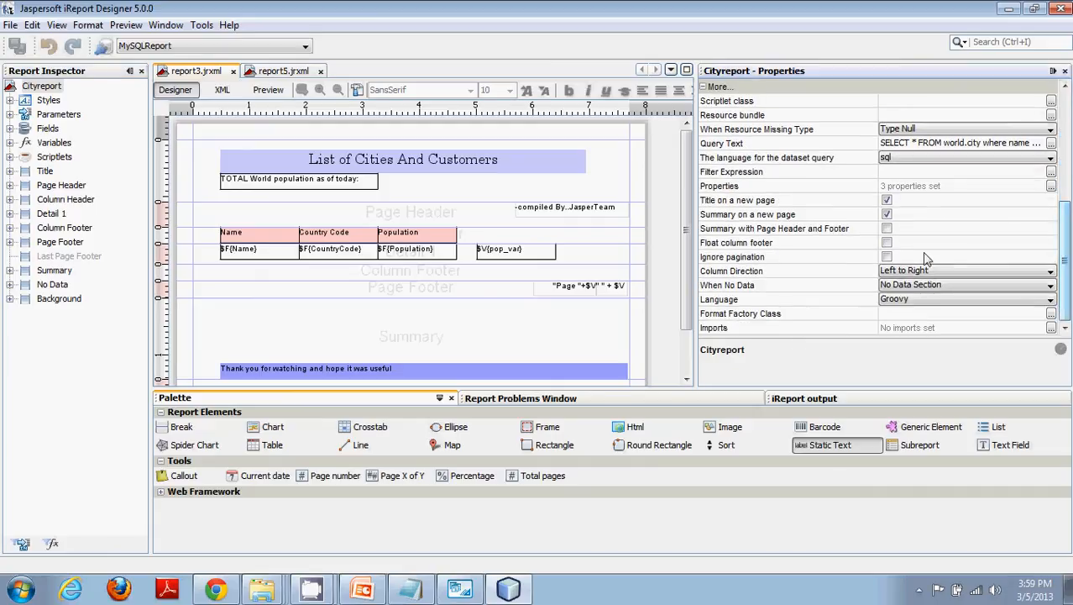
Step: Narrow the property name column slightly, open Cityreport's custom Properties list and start a new property entry
left_click(767, 187)
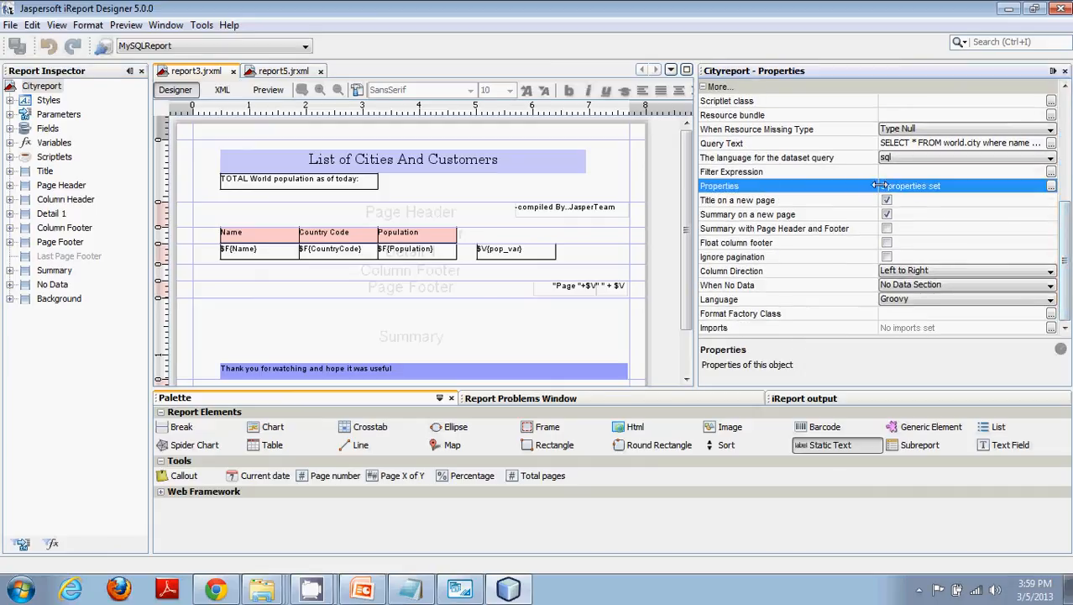
left_click_drag(879, 186, 866, 186)
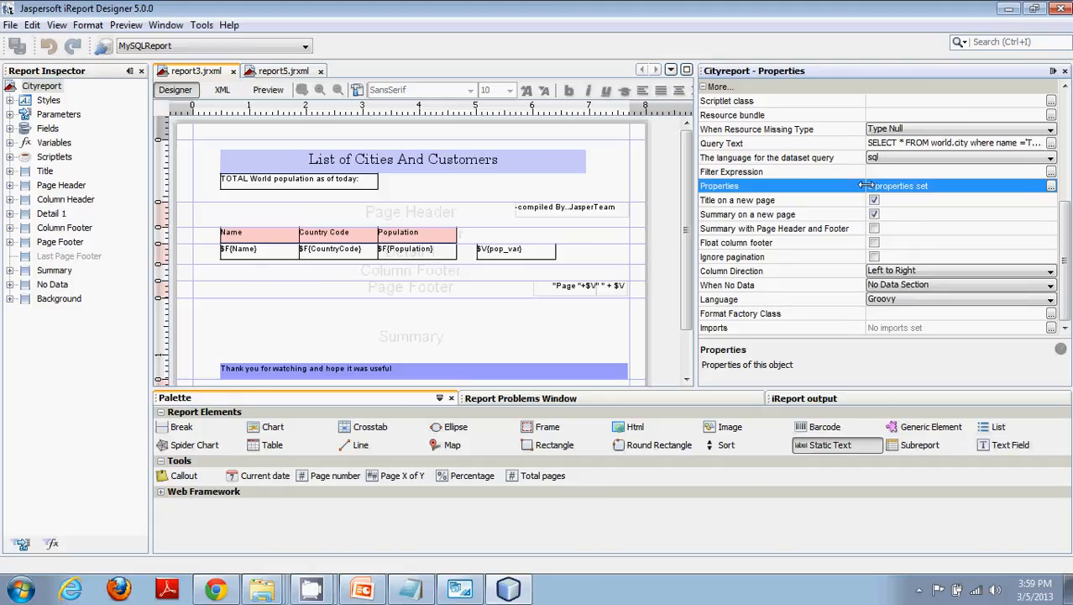
left_click_drag(868, 185, 873, 186)
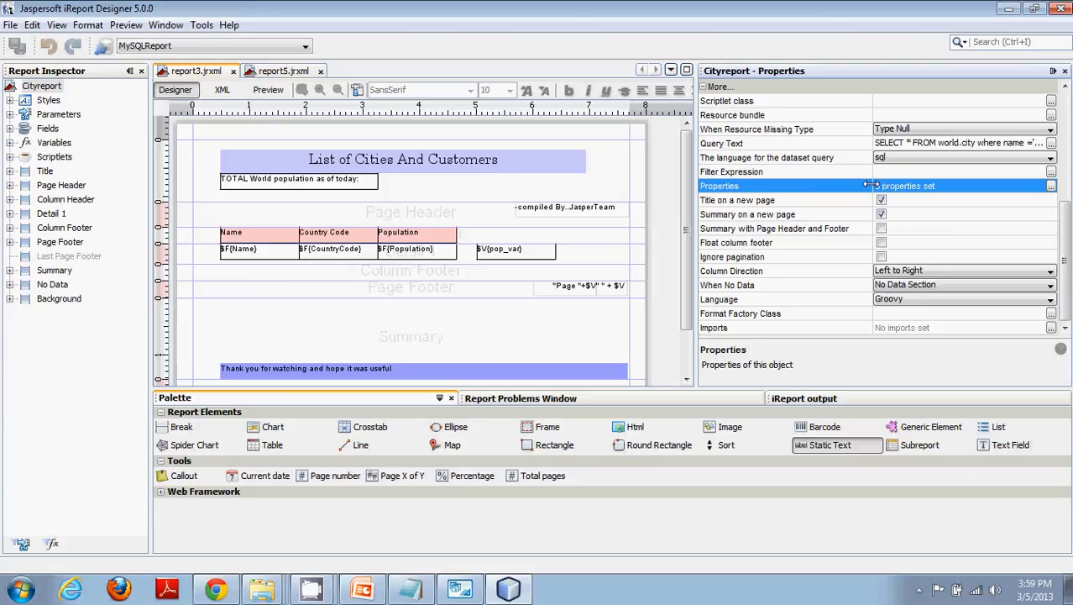
left_click_drag(873, 185, 862, 186)
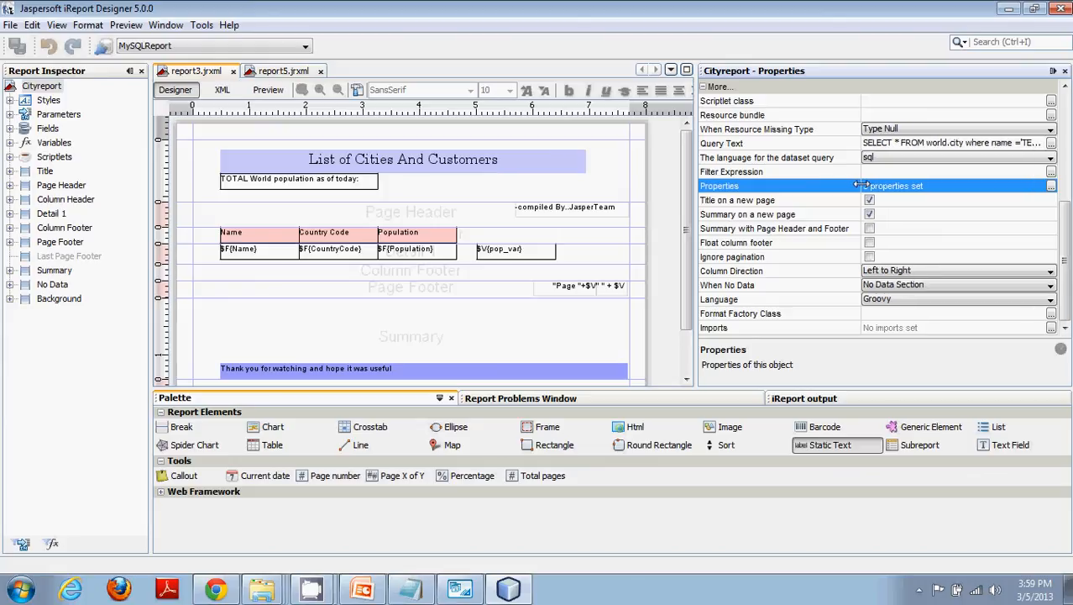
left_click(1052, 186)
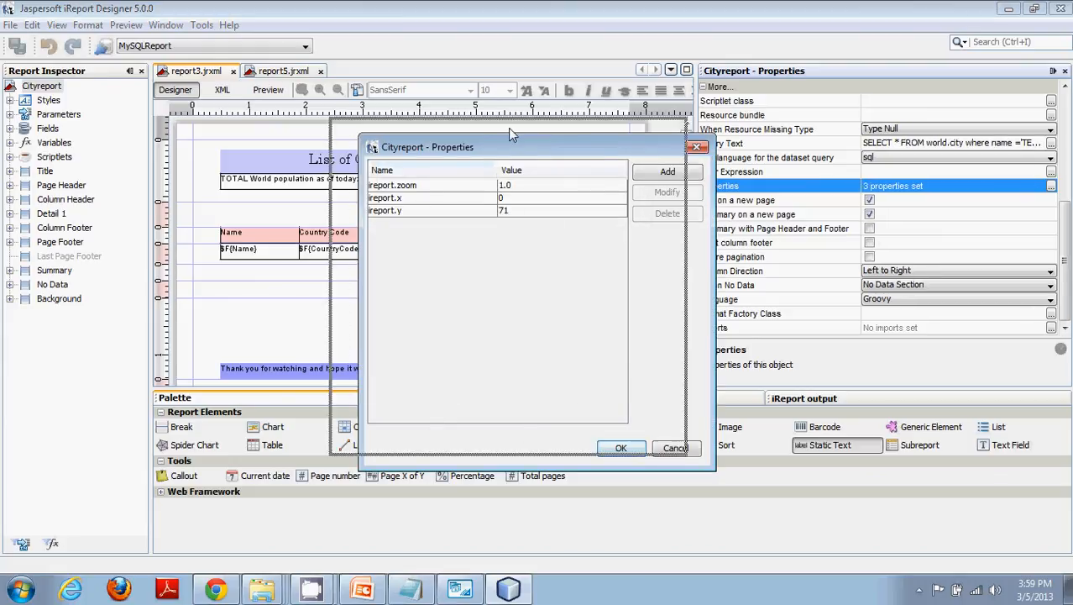
left_click_drag(541, 147, 513, 132)
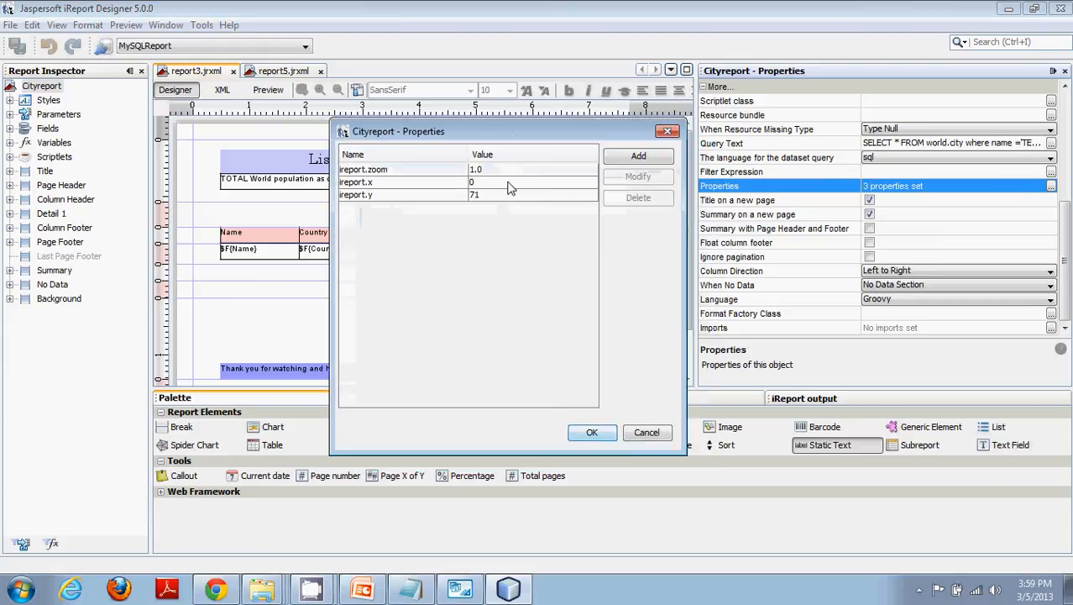
left_click(625, 158)
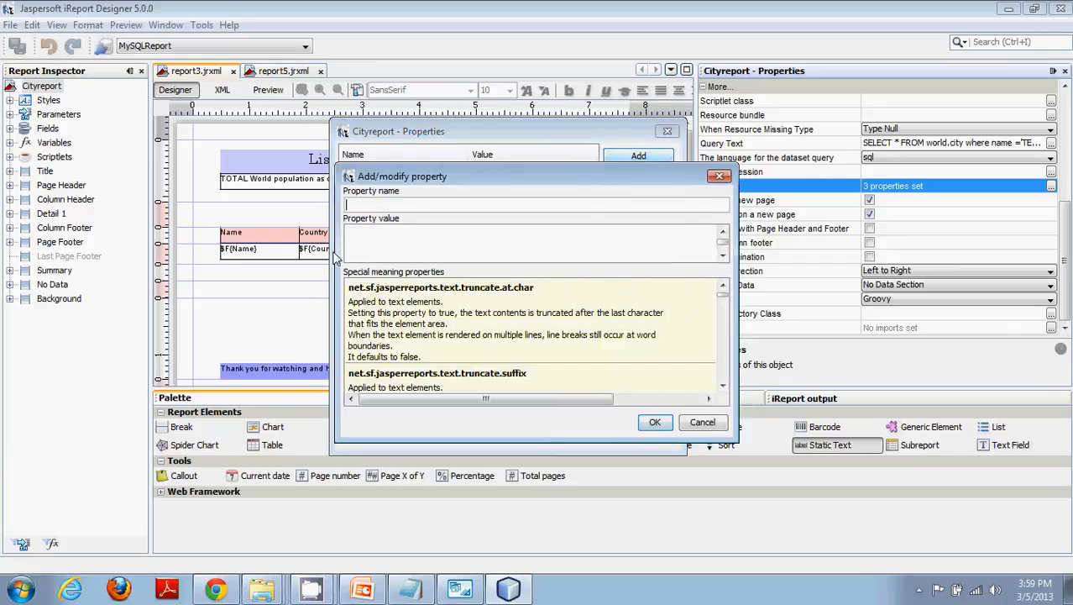
left_click_drag(336, 255, 187, 254)
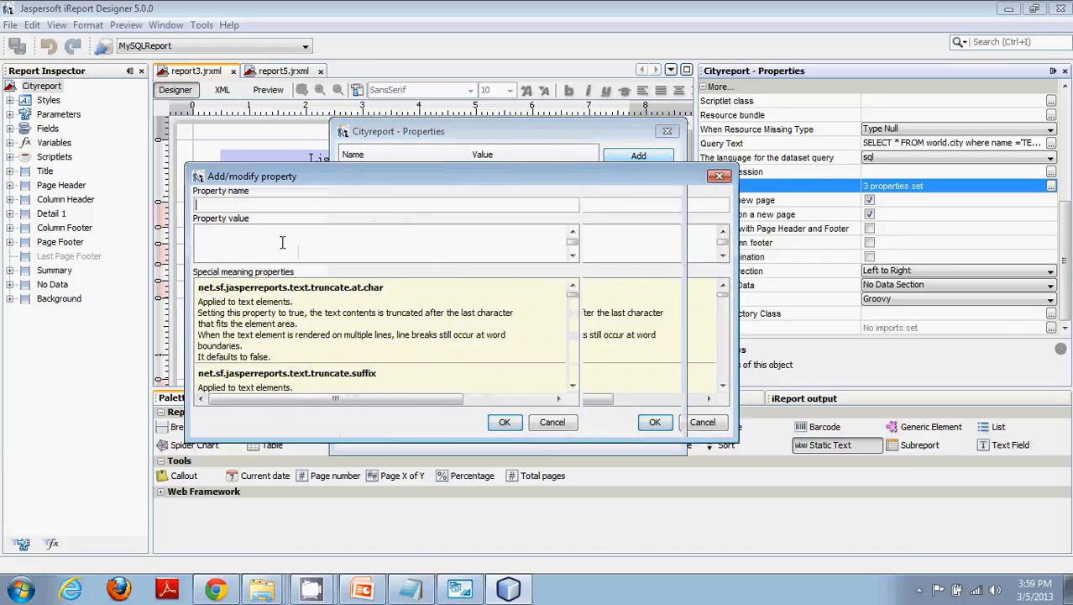
Step: Add the special property net.sf.jasperreports.export.xls.wrap.text with the value true to Cityreport's custom properties
scroll(507, 350, "up", 5)
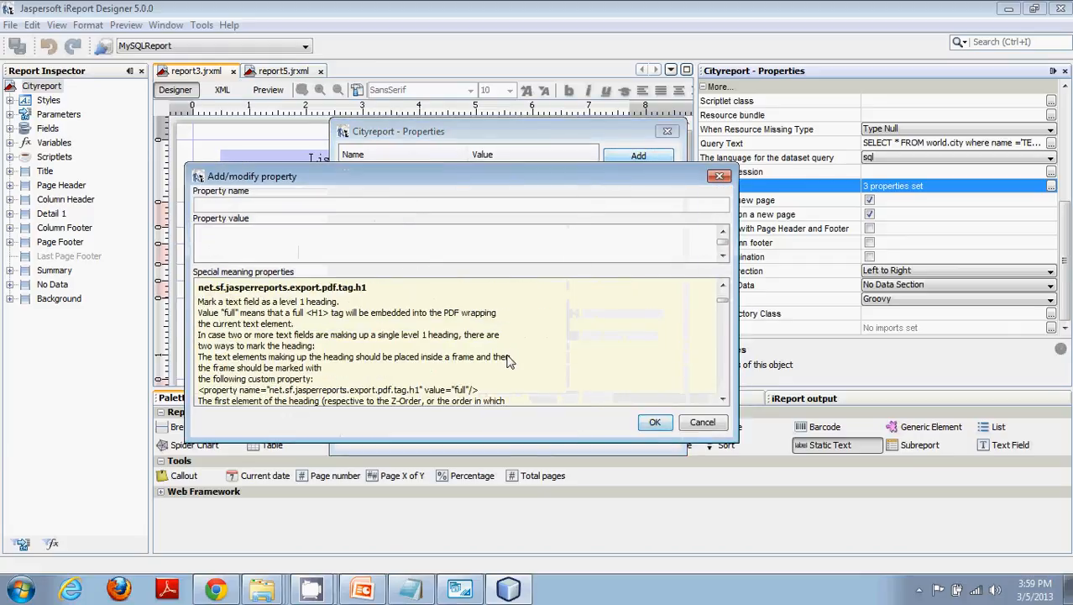
left_click(278, 292)
scroll(411, 353, "down", 5)
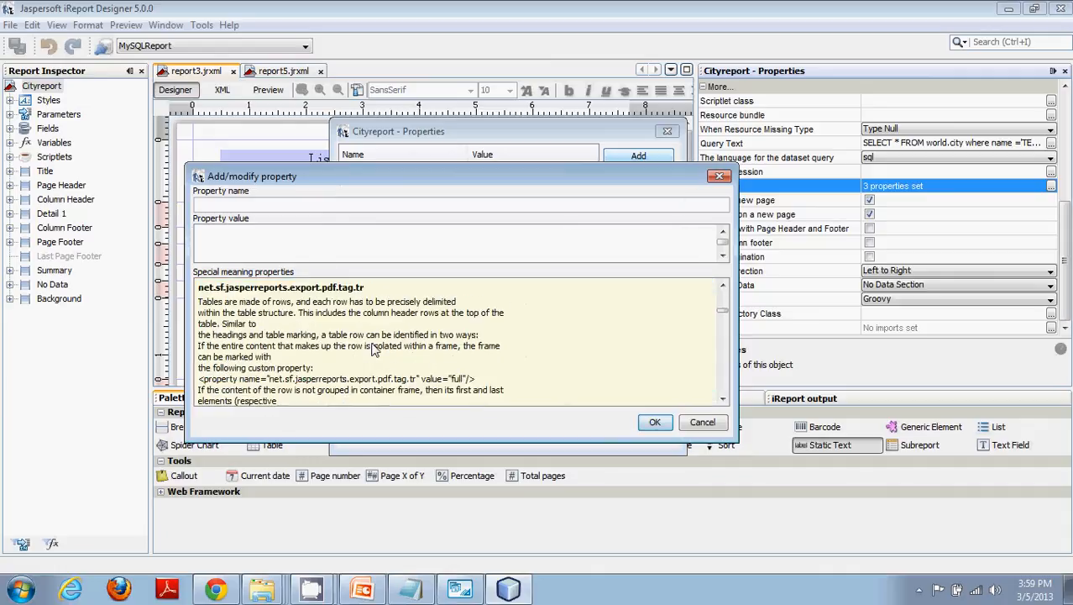
scroll(446, 348, "down", 10)
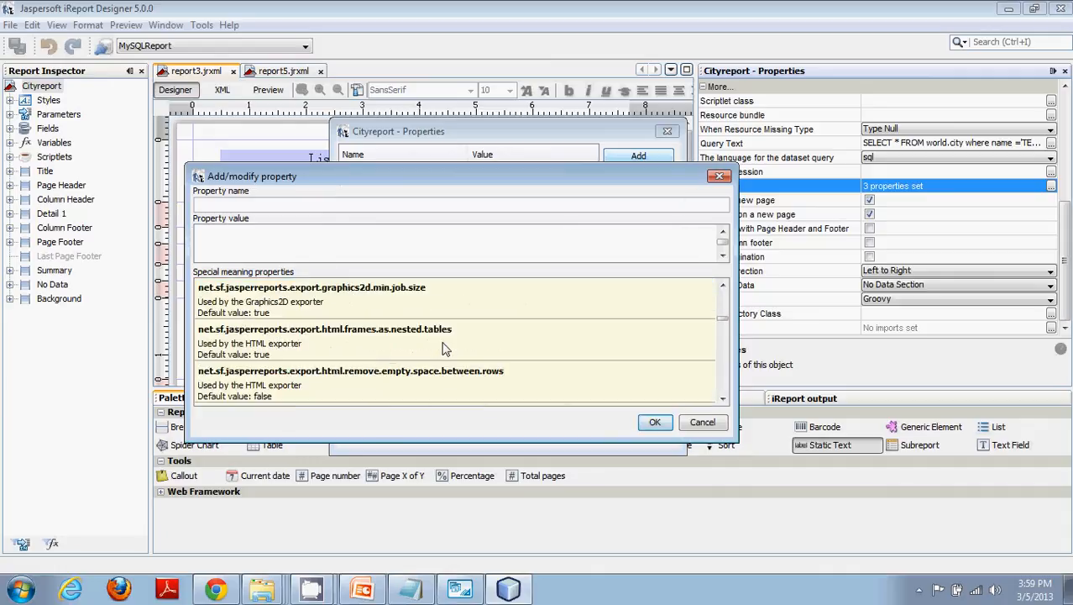
scroll(467, 350, "down", 3)
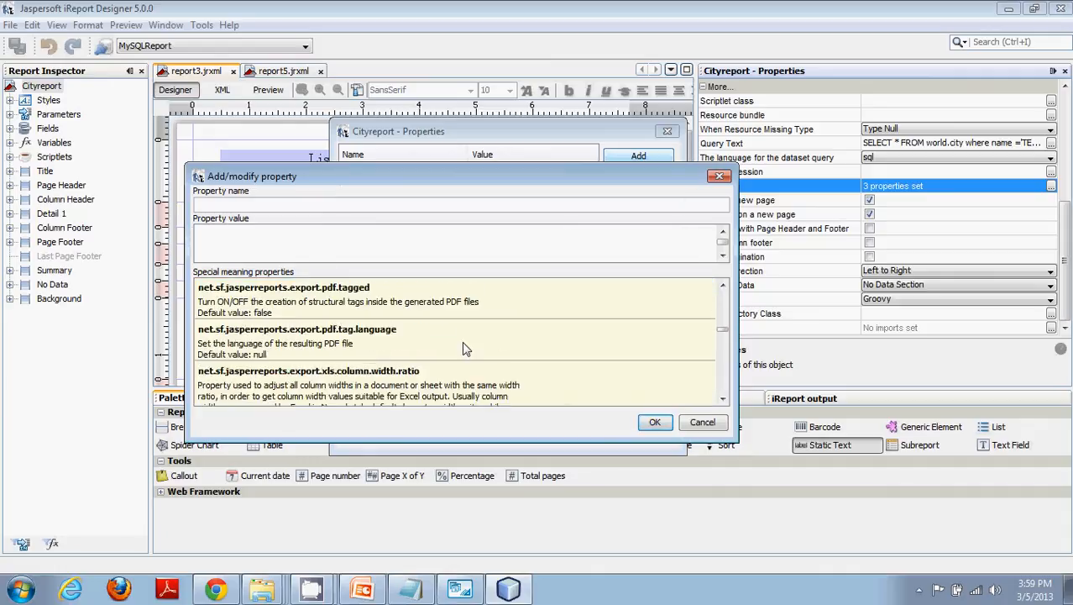
scroll(466, 350, "down", 2)
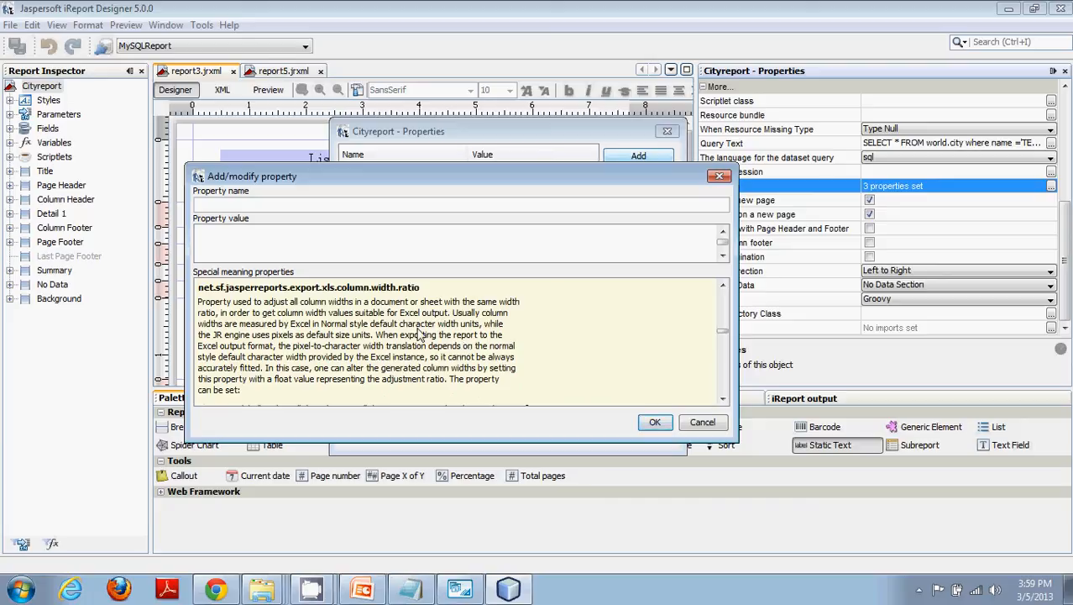
scroll(479, 359, "down", 2)
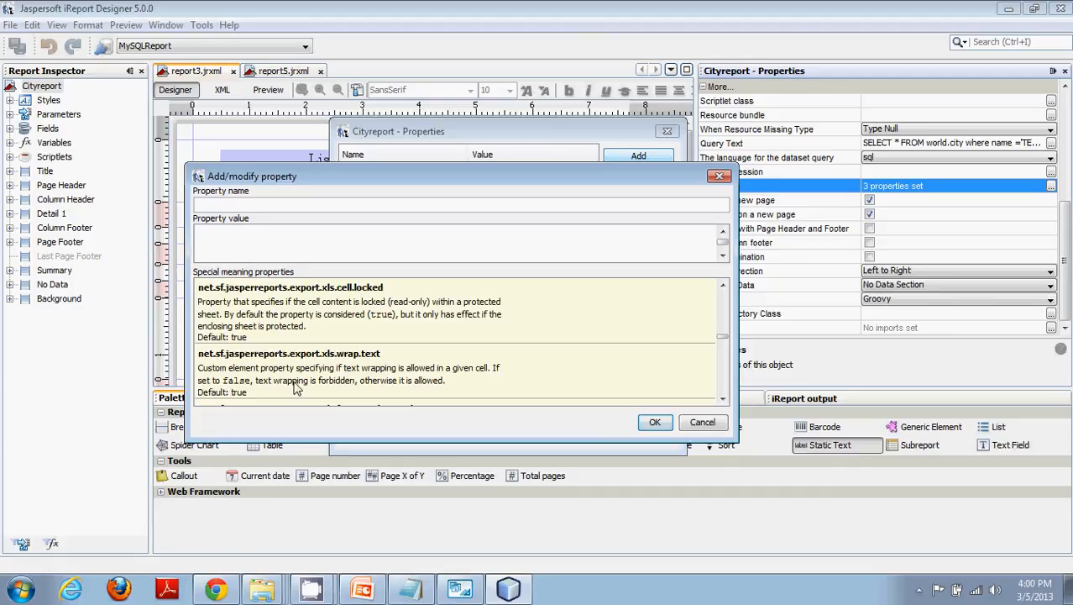
left_click(396, 373)
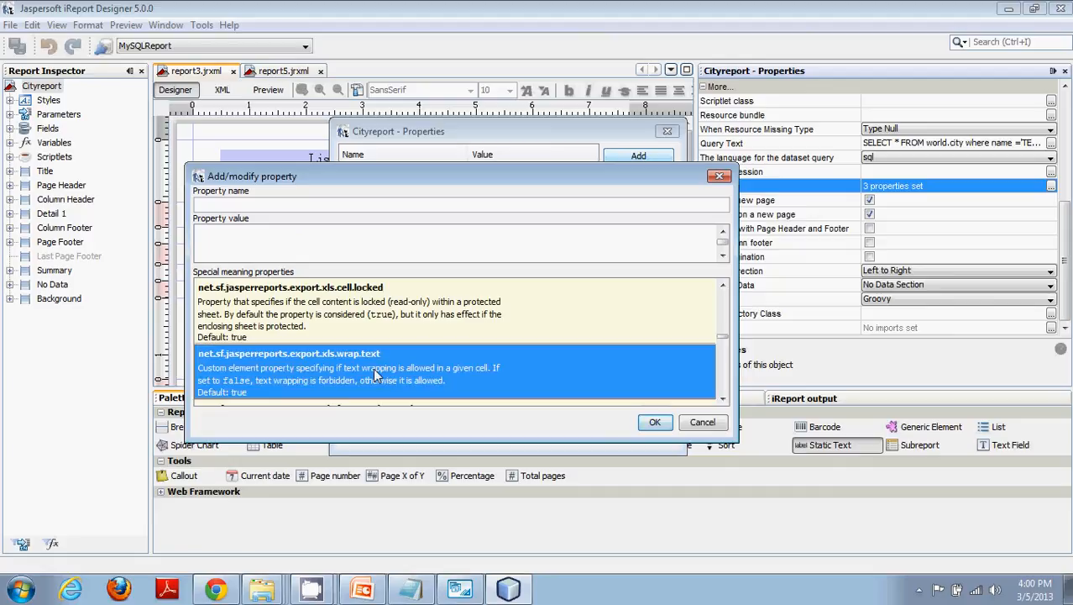
double_click(373, 370)
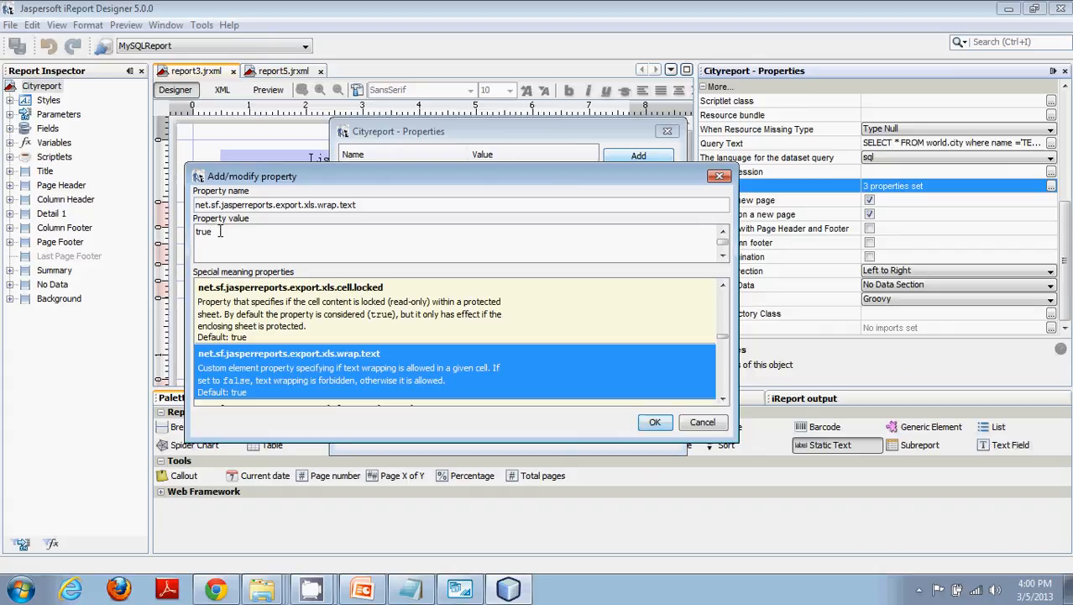
left_click(655, 422)
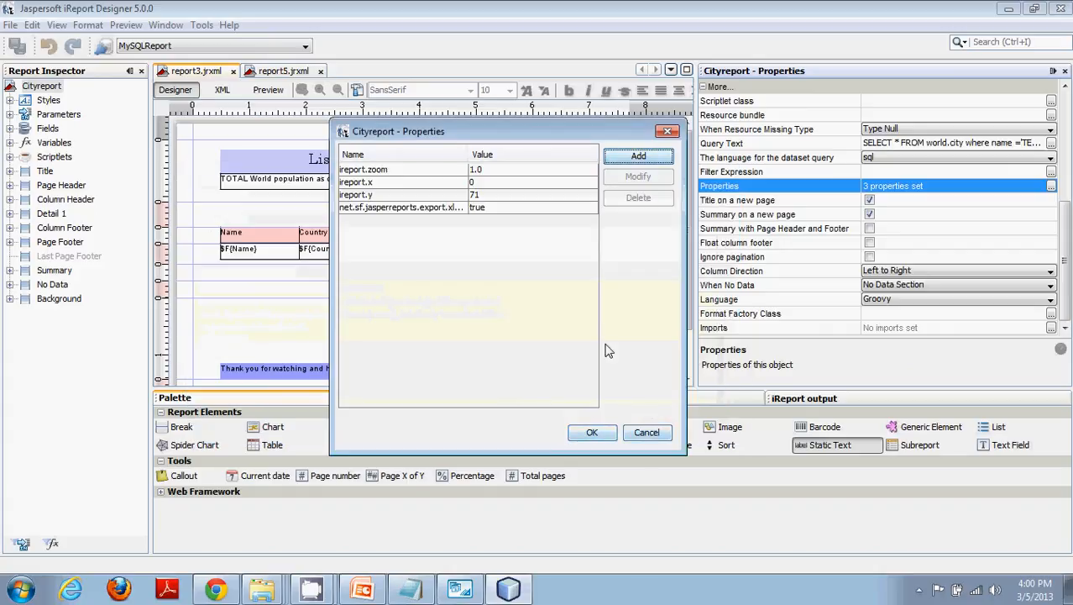
left_click(593, 432)
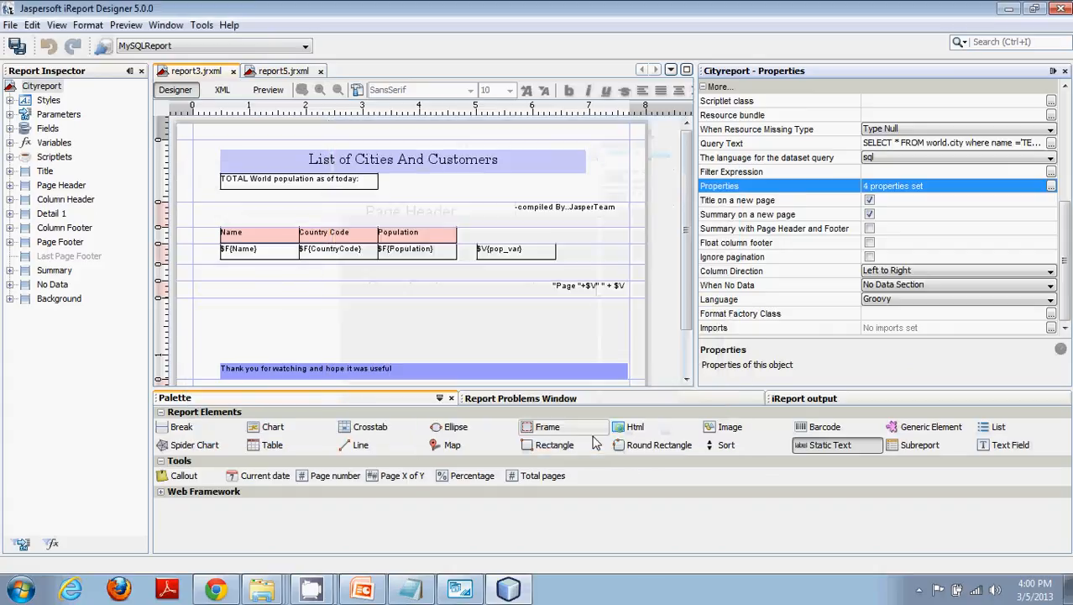
Step: Save and preview the report, check the generated report3.pdf, close it and return to the report design
left_click(25, 43)
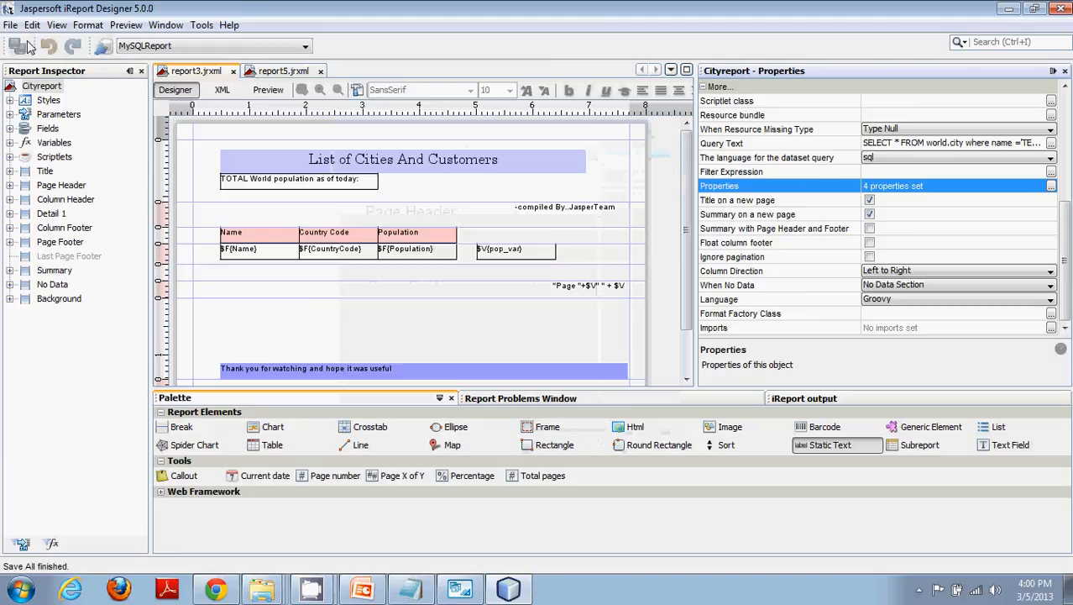
left_click(267, 91)
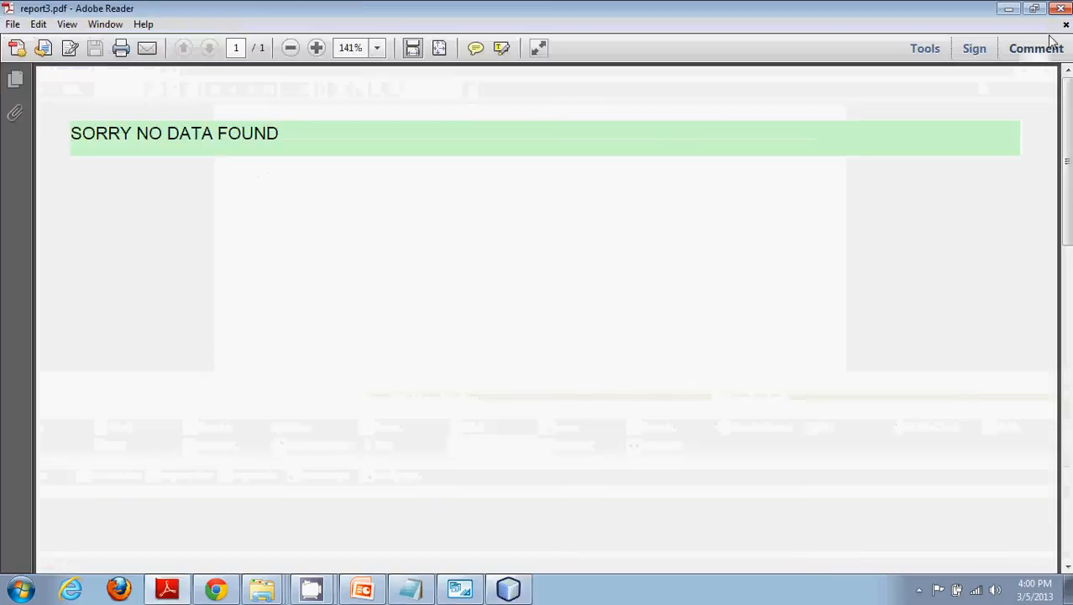
left_click(1061, 9)
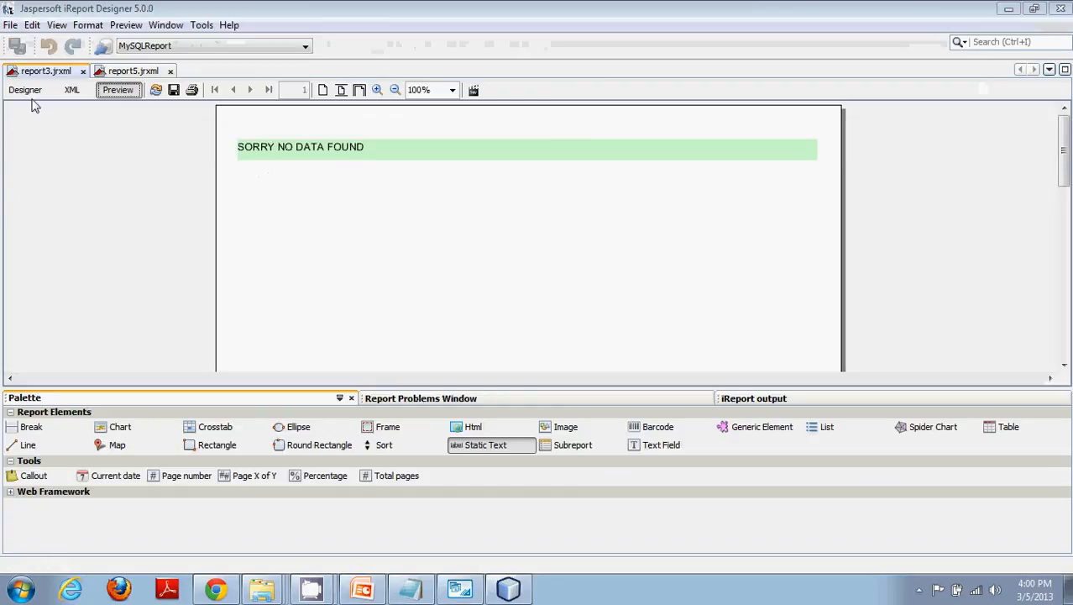
left_click(36, 93)
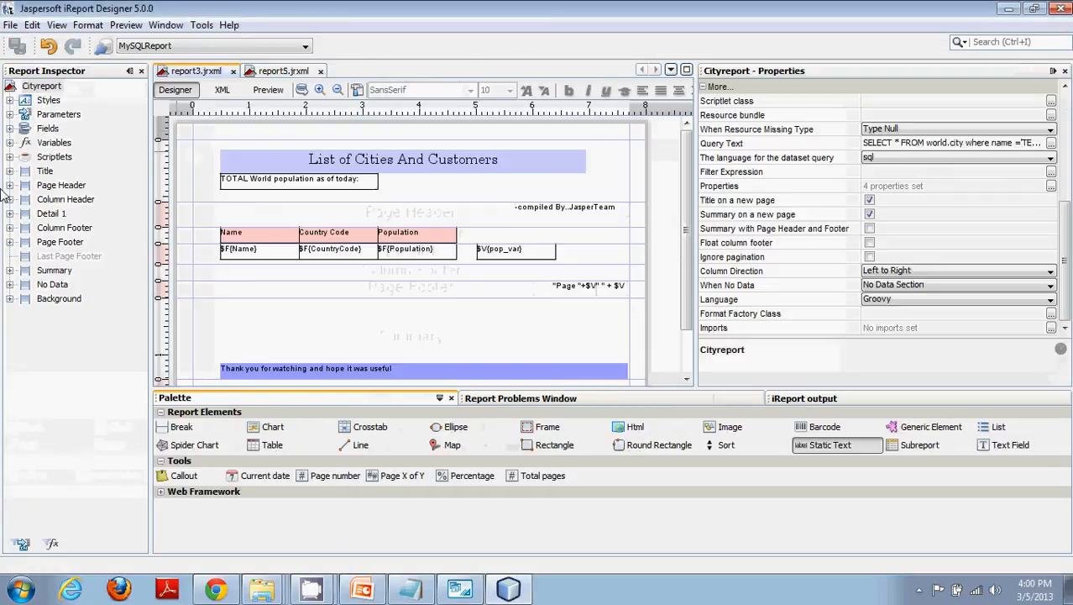
Step: Remove the where name ='TED' condition from Cityreport's query, leaving SELECT * FROM world.city order by name;
left_click(50, 86)
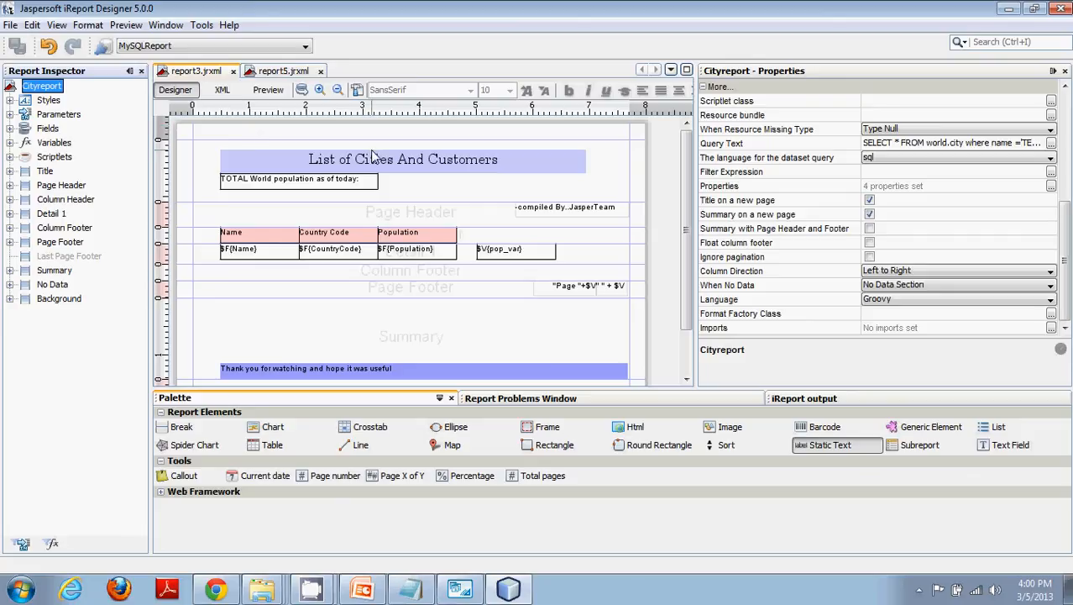
left_click(301, 90)
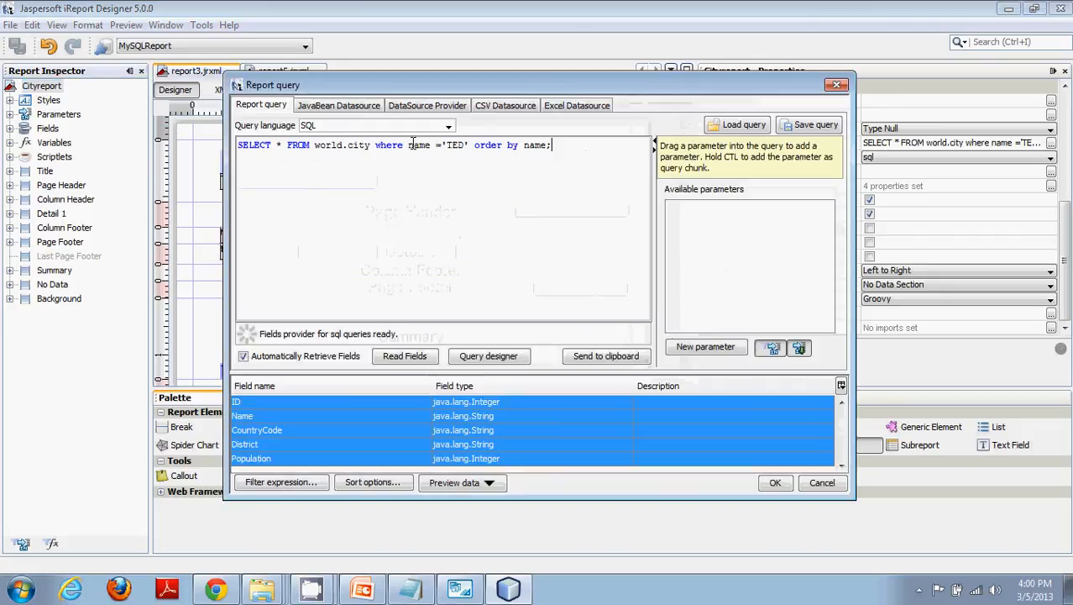
left_click(375, 146)
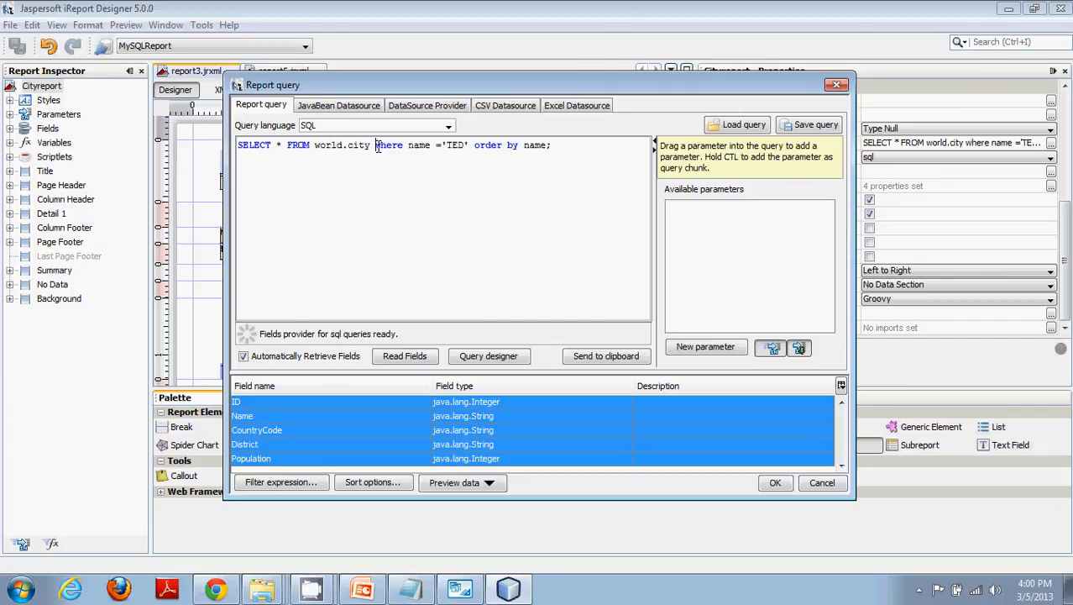
left_click_drag(376, 146, 470, 146)
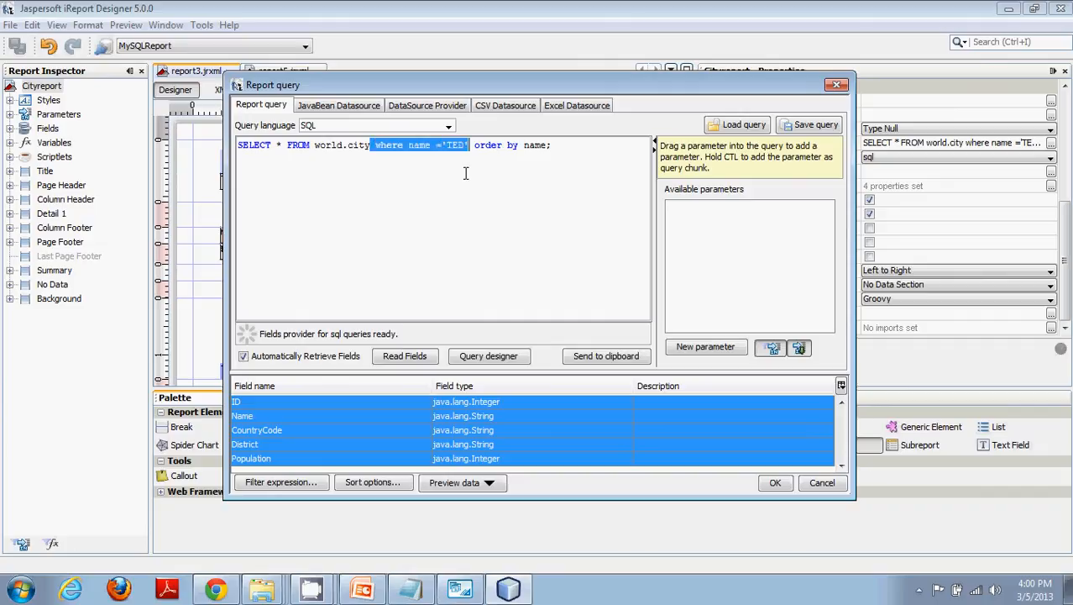
key("Delete")
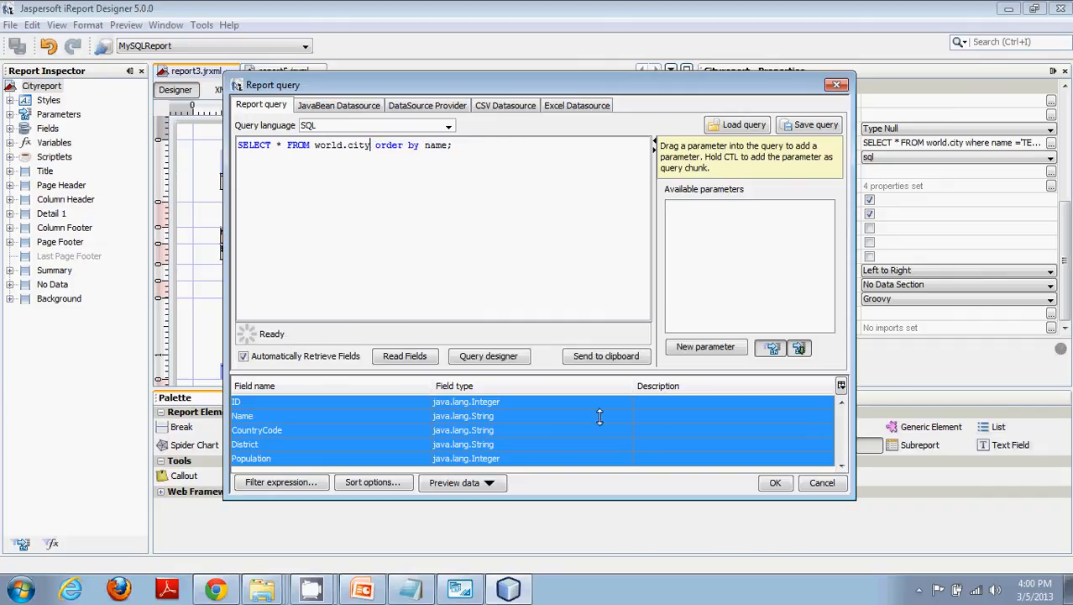
left_click(776, 484)
Step: Save and preview the report, and examine the population variable's values beside the city rows on page 2 of the PDF
left_click(25, 52)
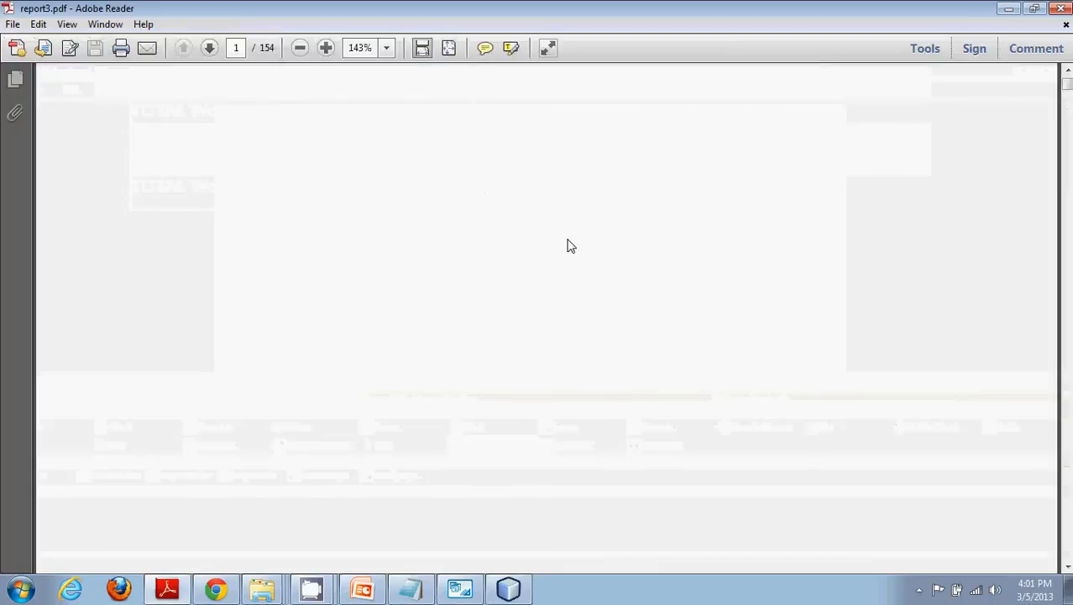
scroll(568, 245, "down", 10)
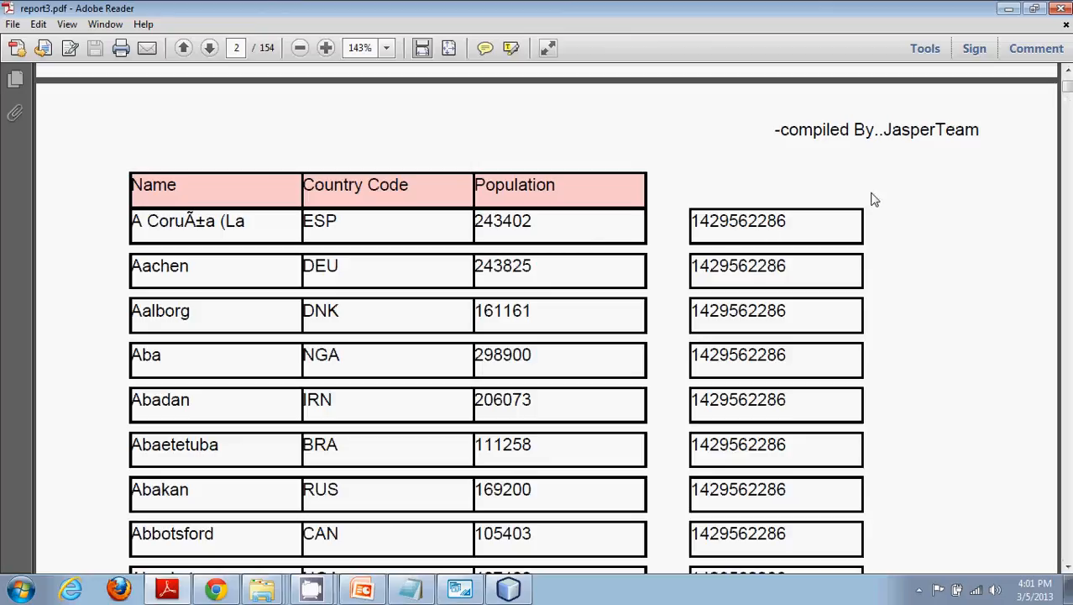
left_click_drag(801, 222, 701, 221)
left_click_drag(795, 266, 681, 266)
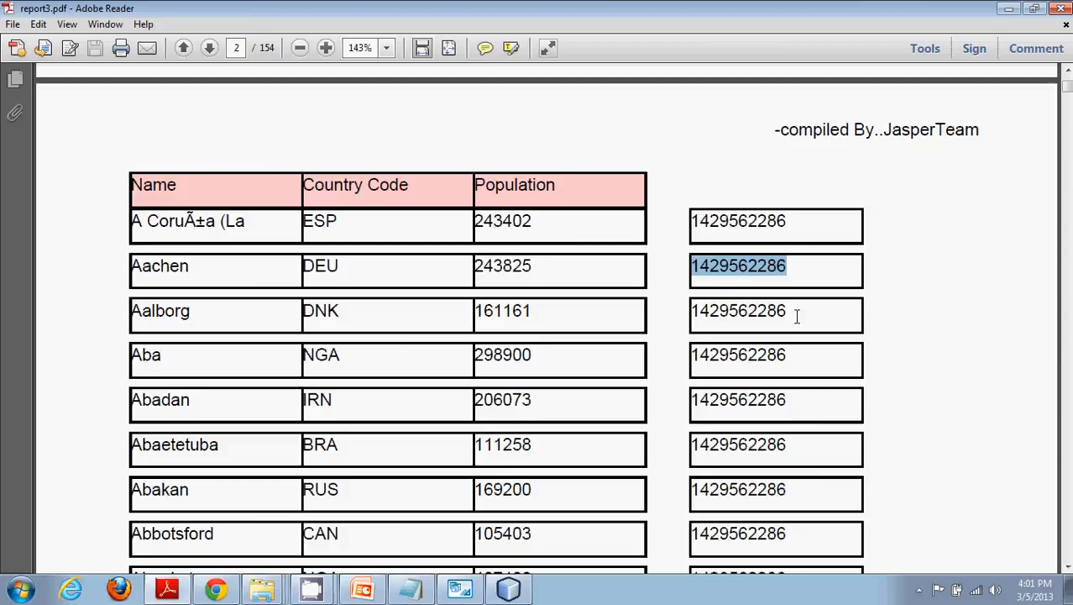
Step: Compare the population variable's values beside the city rows on pages 2 to 4 of report3.pdf, then close it and return to the report design
left_click_drag(797, 316, 700, 313)
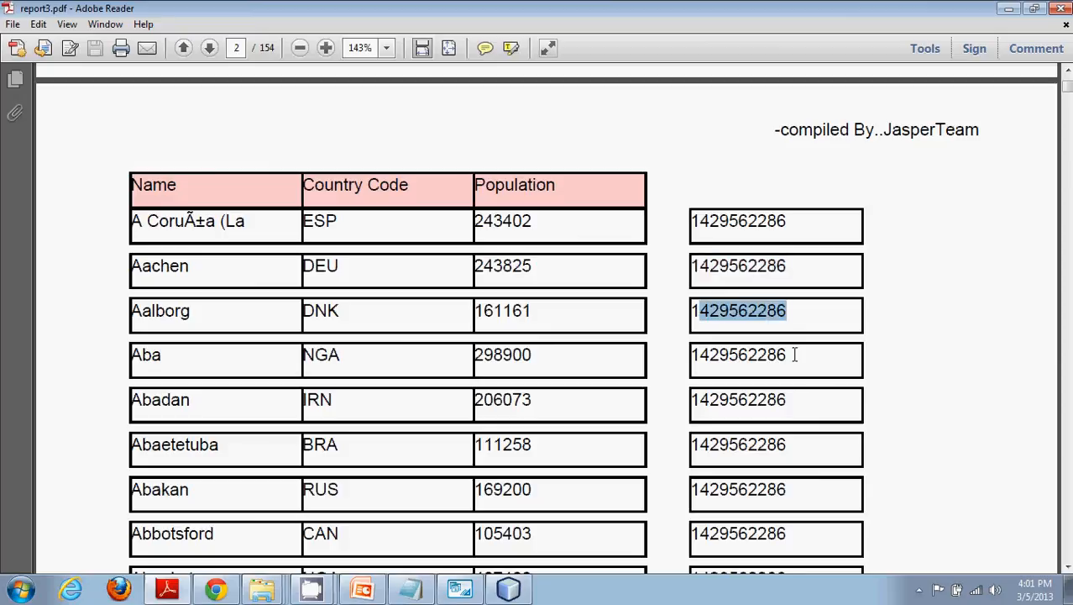
left_click_drag(795, 354, 689, 356)
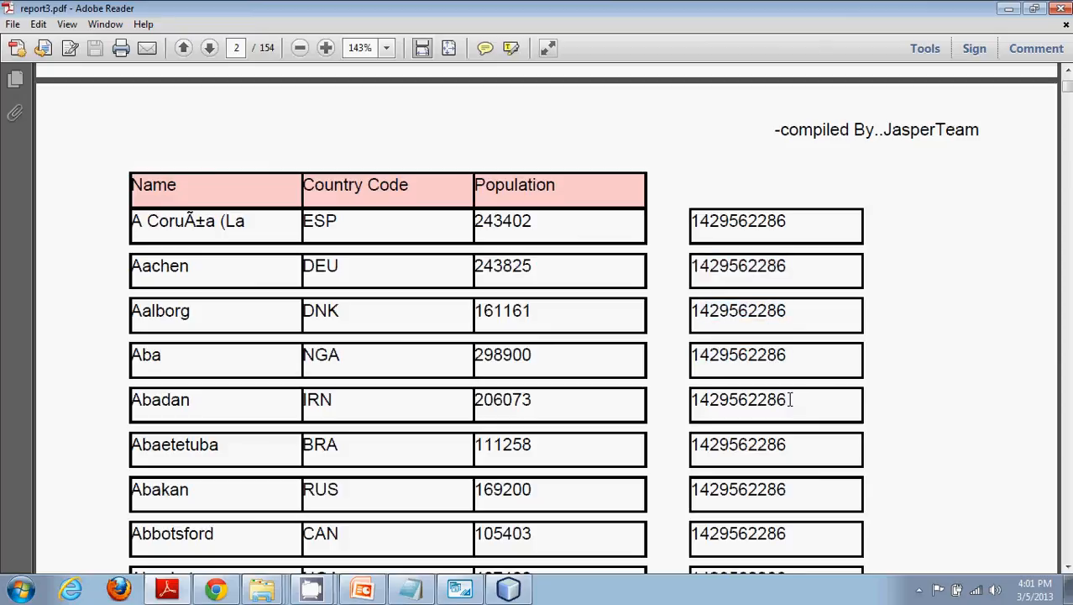
left_click_drag(794, 400, 697, 402)
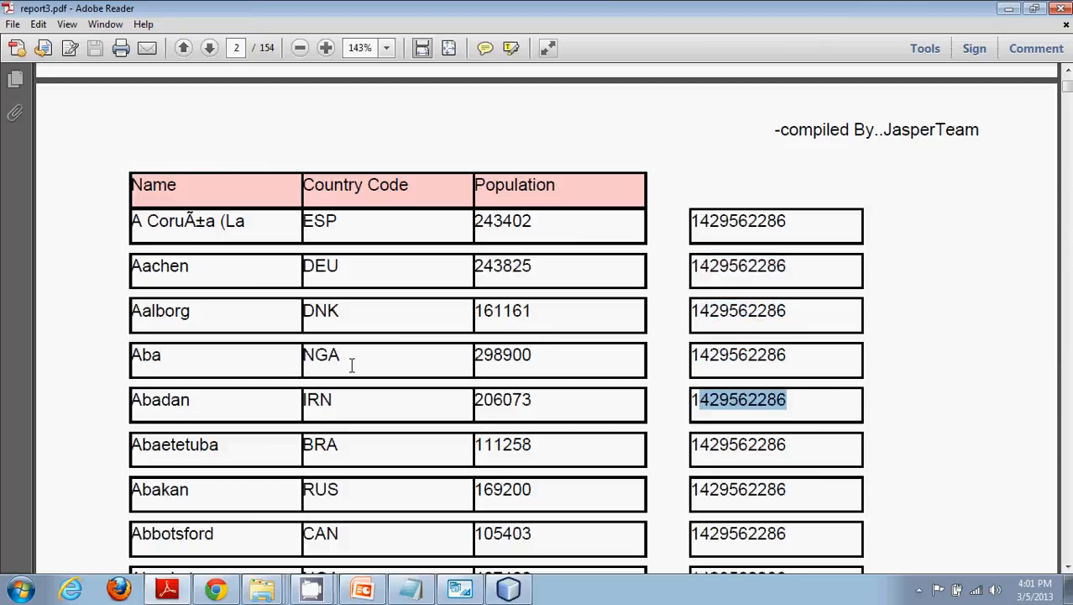
left_click_drag(172, 224, 525, 229)
left_click(220, 262)
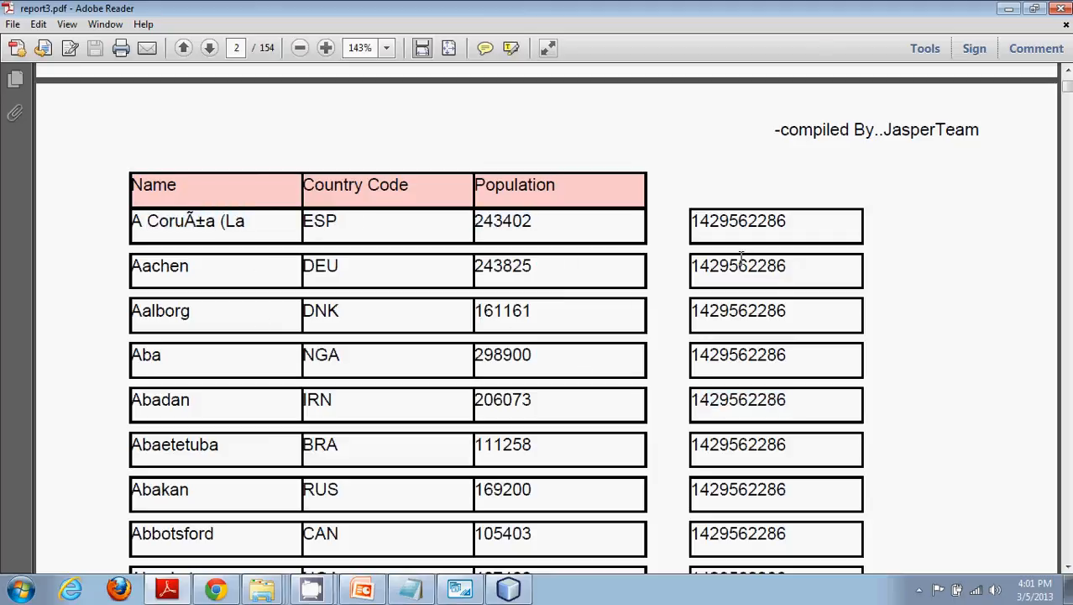
scroll(729, 361, "down", 10)
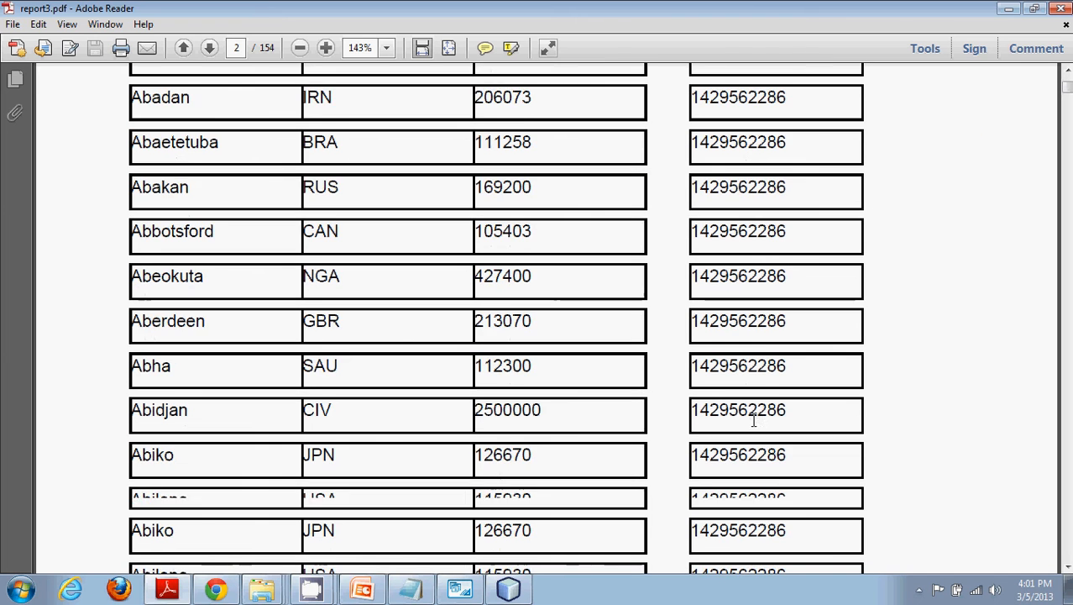
scroll(763, 412, "down", 8)
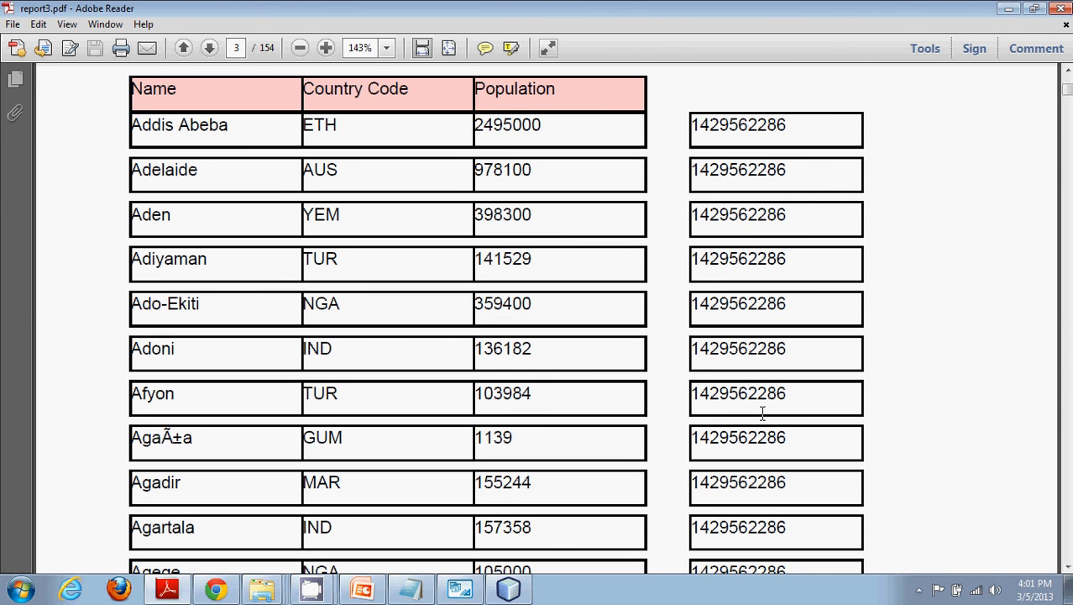
scroll(762, 411, "down", 10)
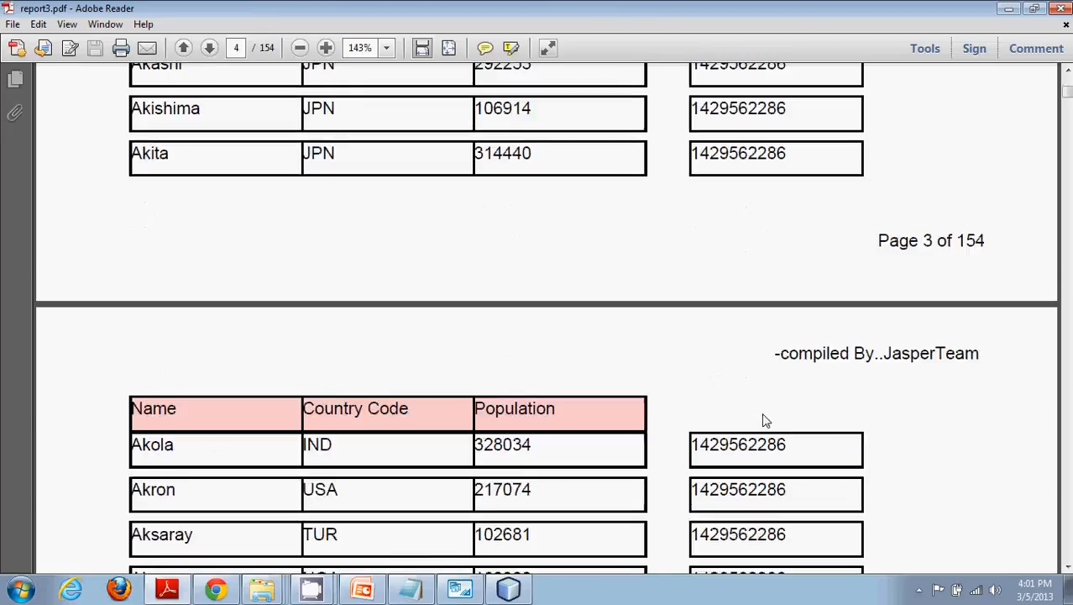
scroll(762, 420, "down", 10)
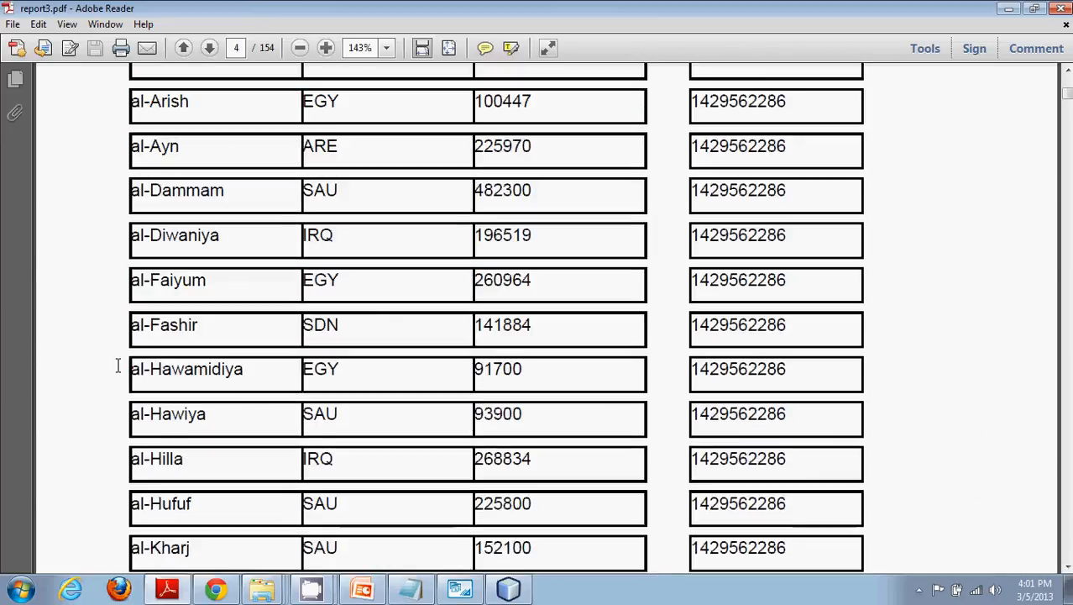
left_click_drag(130, 369, 254, 367)
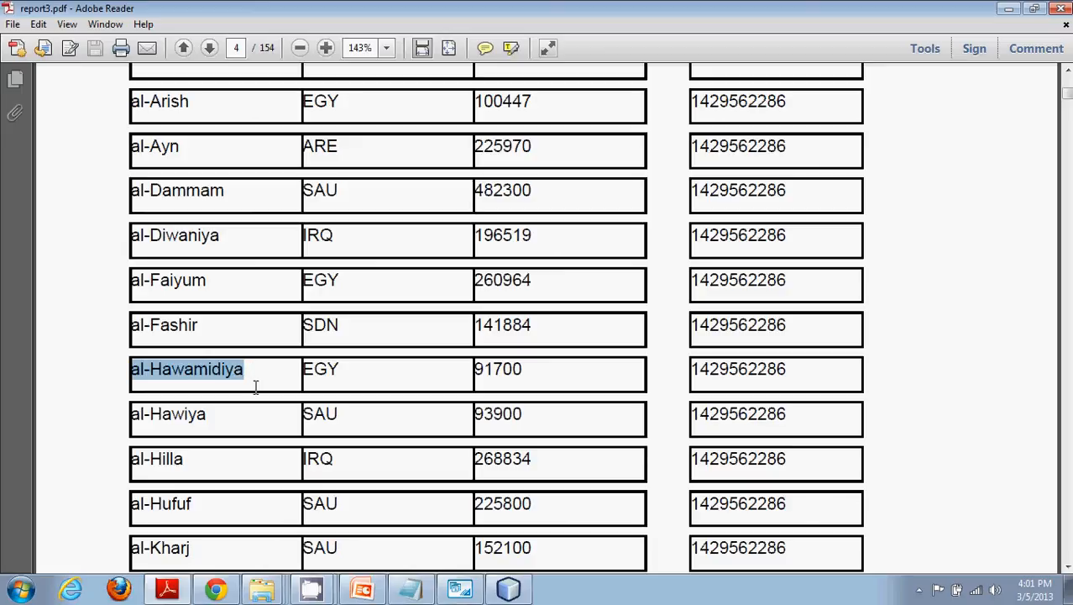
left_click_drag(1067, 97, 1052, 52)
left_click(1061, 8)
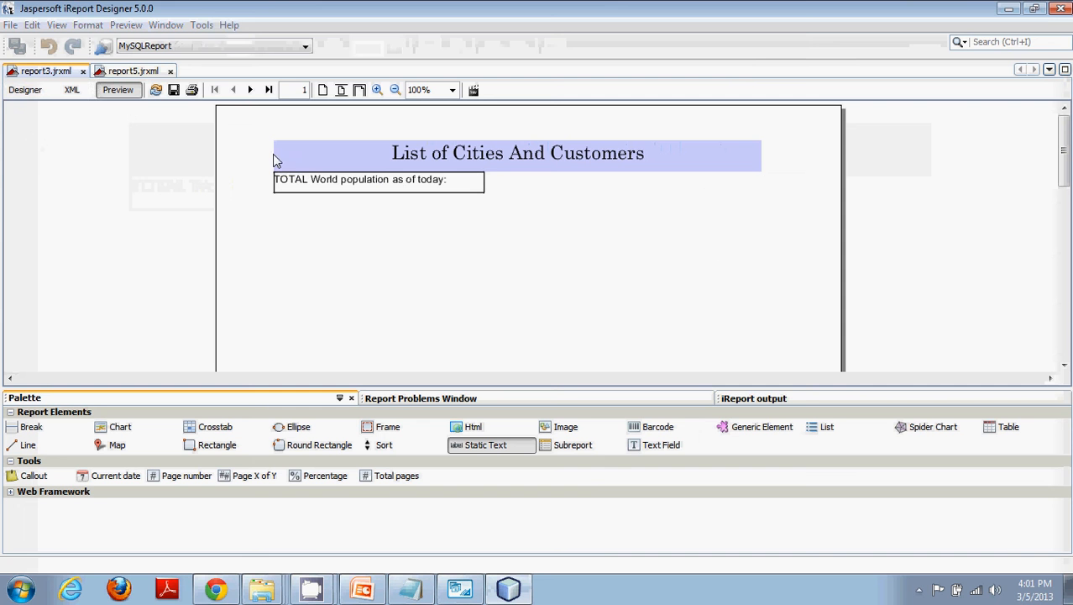
left_click(20, 91)
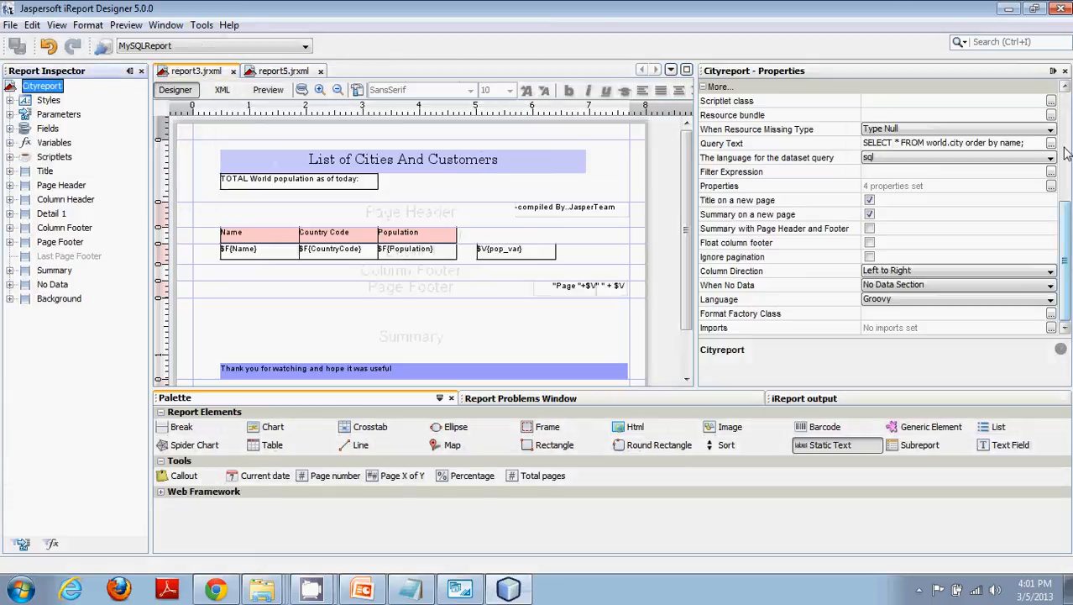
Step: Review Cityreport's Styles and the properties of its built-in parameters, from REPORT_CONTEXT through REPORT_CONNECTION
left_click_drag(1067, 225, 1067, 111)
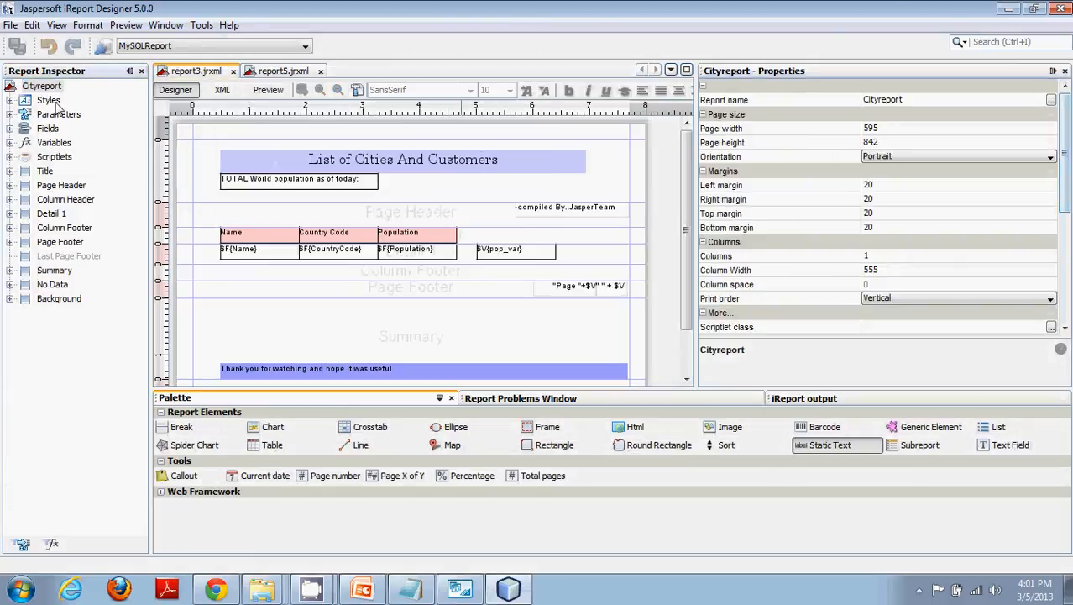
left_click(49, 101)
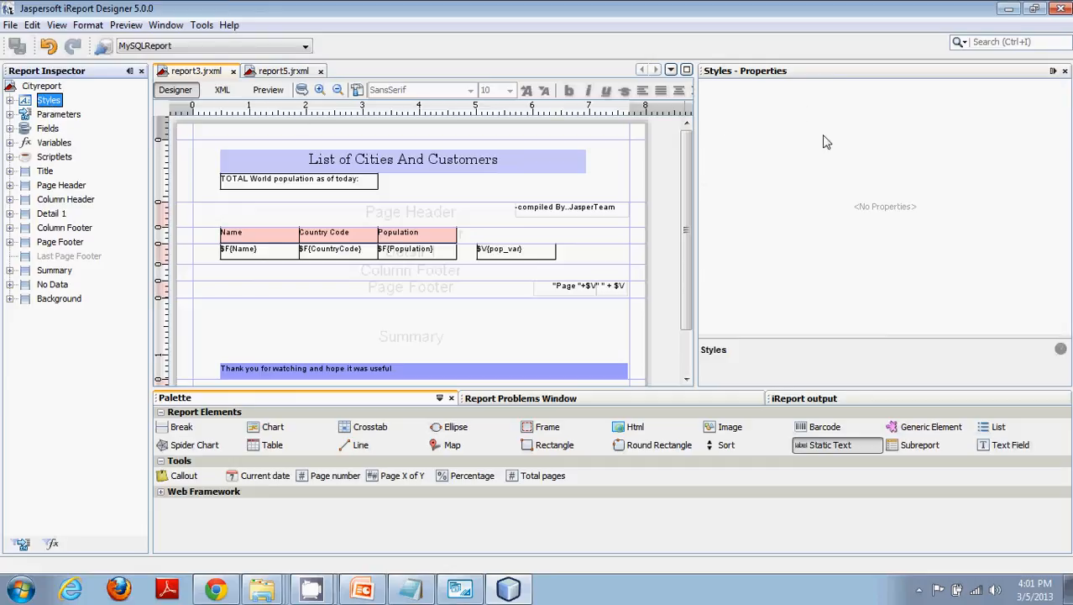
left_click(55, 116)
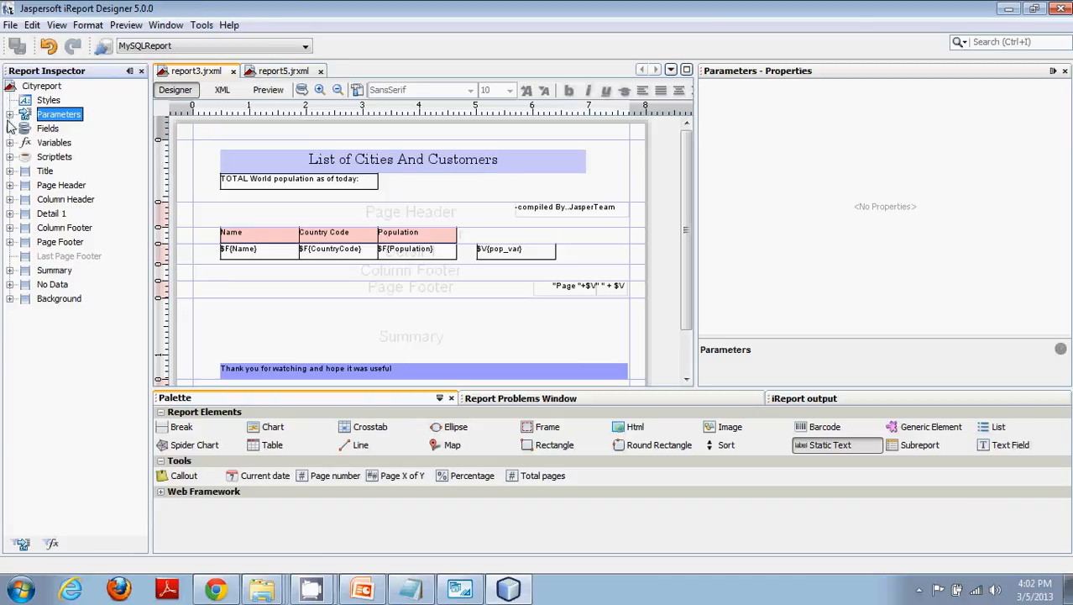
left_click(9, 115)
left_click(59, 132)
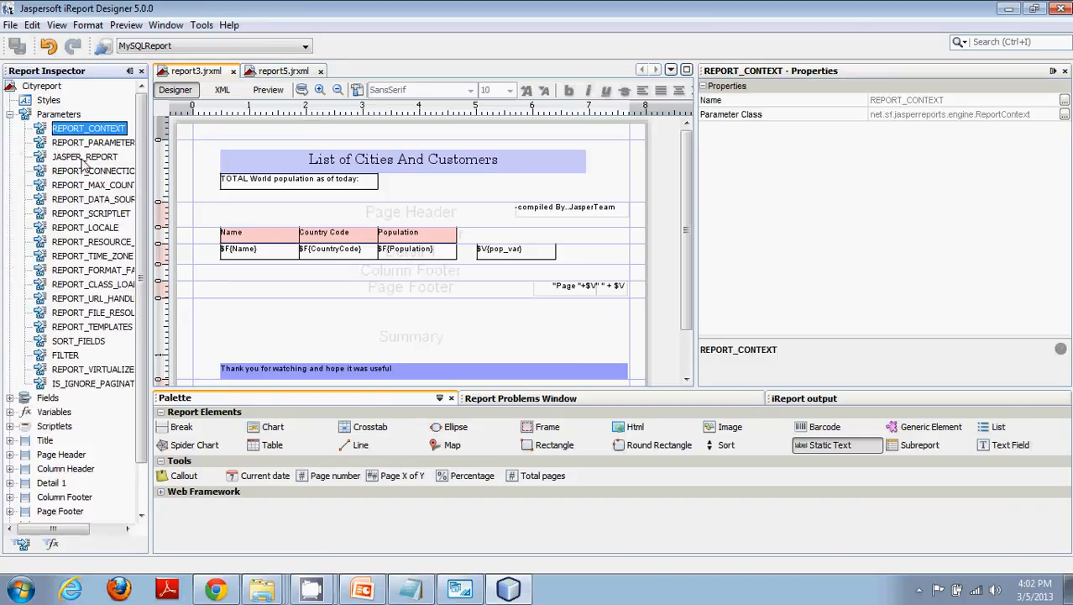
left_click(84, 144)
left_click(84, 159)
left_click(87, 174)
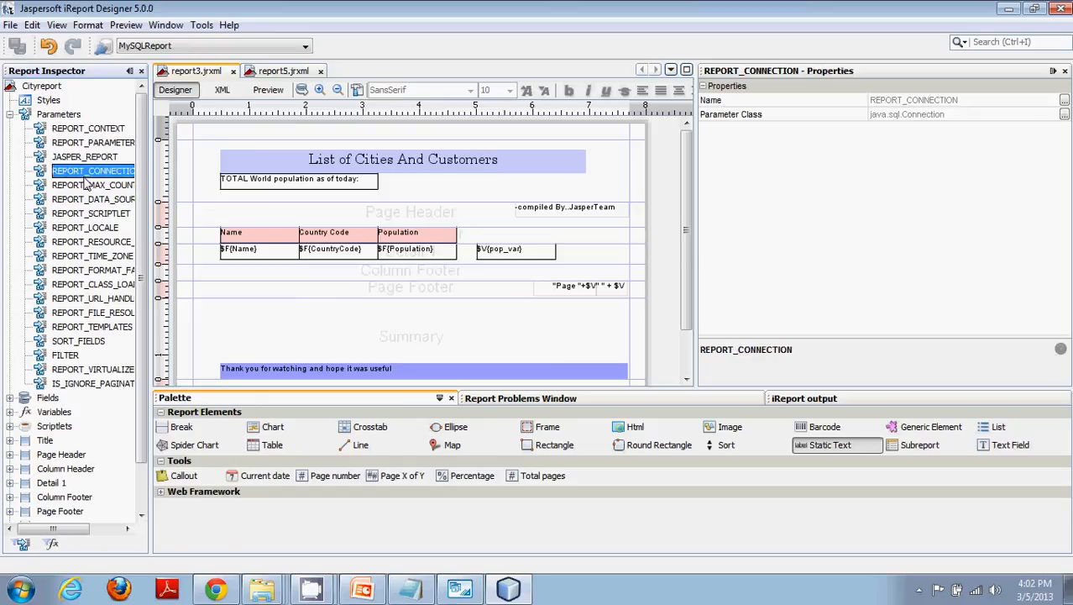
left_click(10, 114)
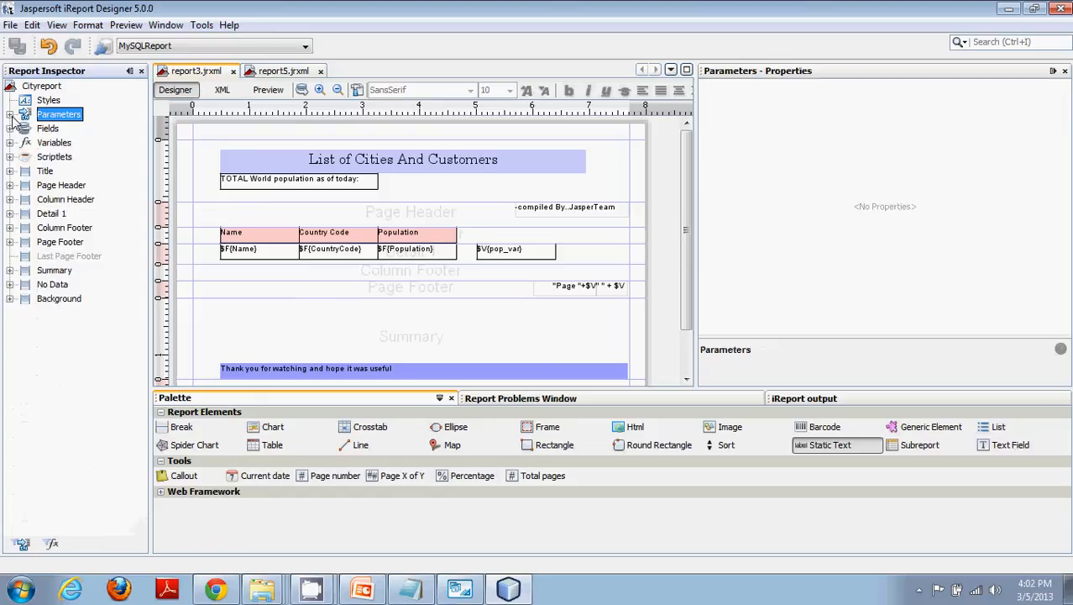
Step: Review the properties of the report fields ID, Name, CountryCode, District and Population
left_click(10, 128)
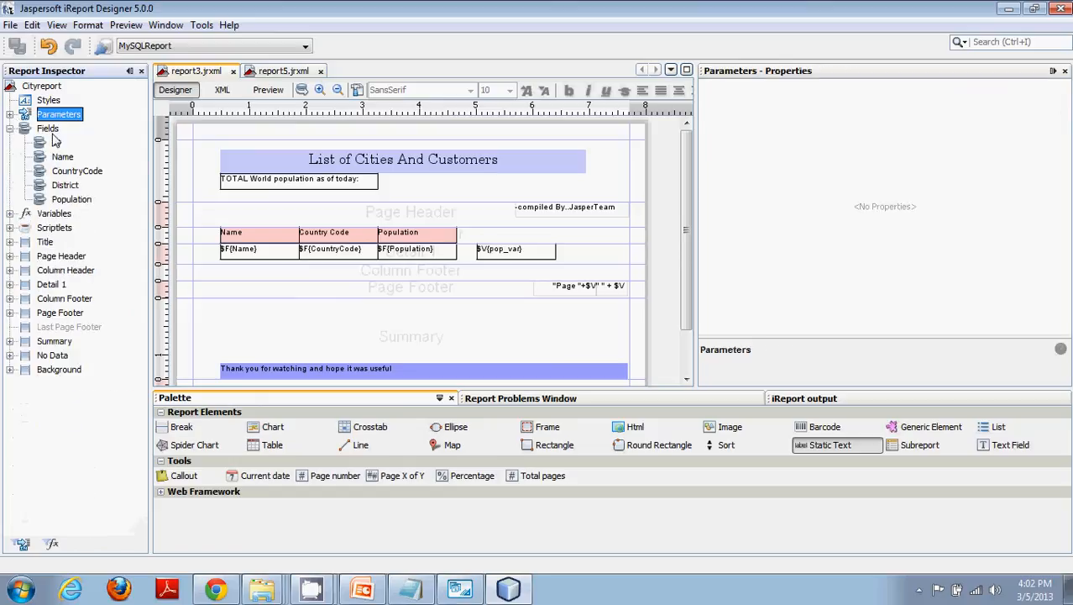
left_click(53, 131)
left_click(61, 154)
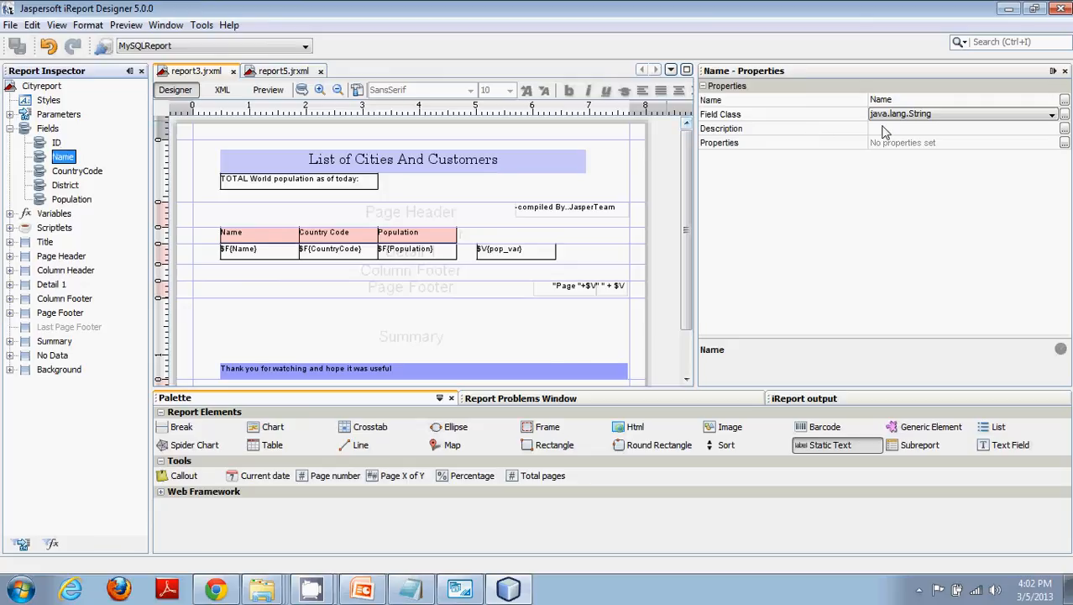
left_click(56, 144)
left_click(62, 159)
left_click(69, 172)
left_click(67, 185)
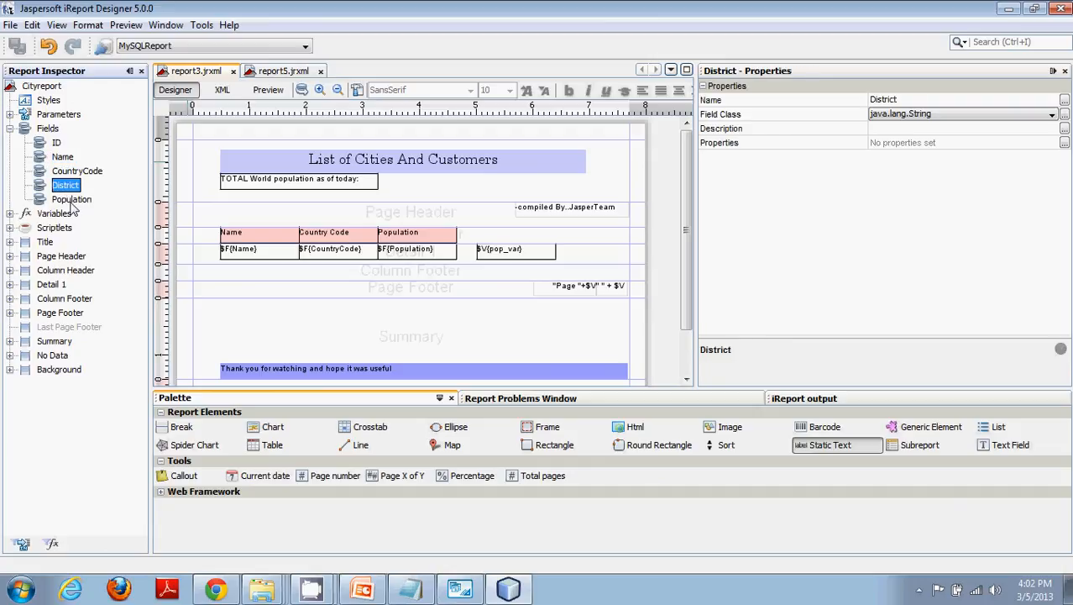
left_click(72, 200)
left_click(9, 129)
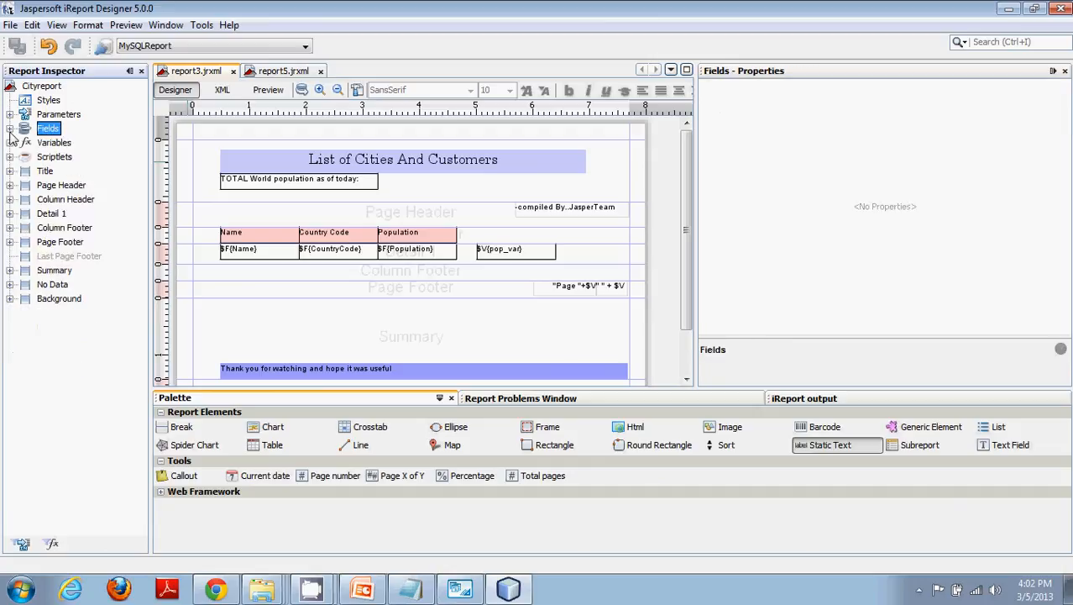
Step: Check the pop_var variable's properties and move its text field from Detail 1 into Title, directly beside the TOTAL World population as of today: label
left_click(9, 143)
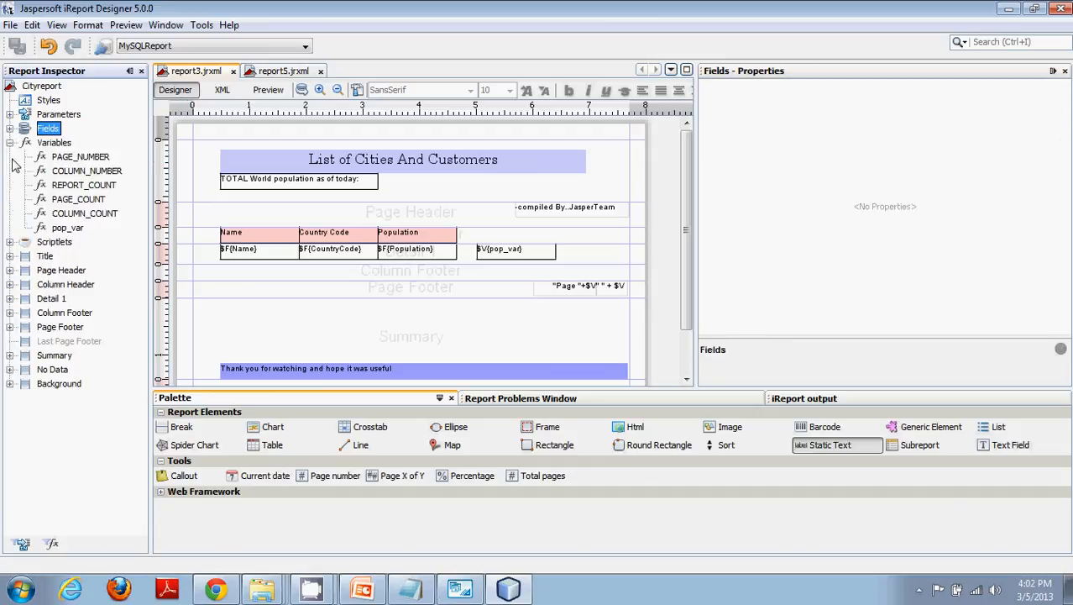
left_click(69, 228)
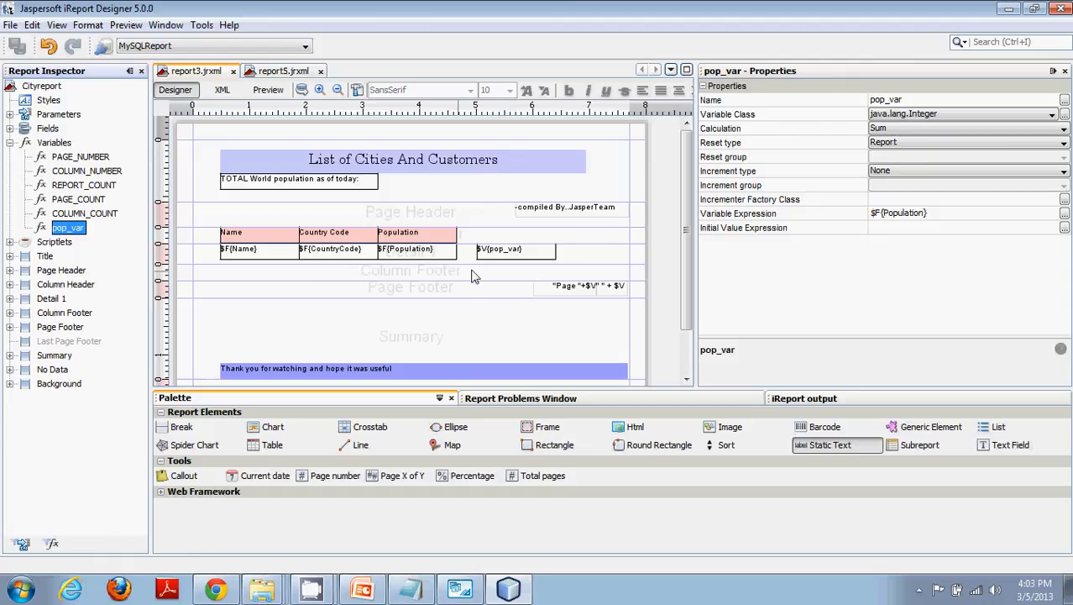
left_click_drag(511, 262, 411, 195)
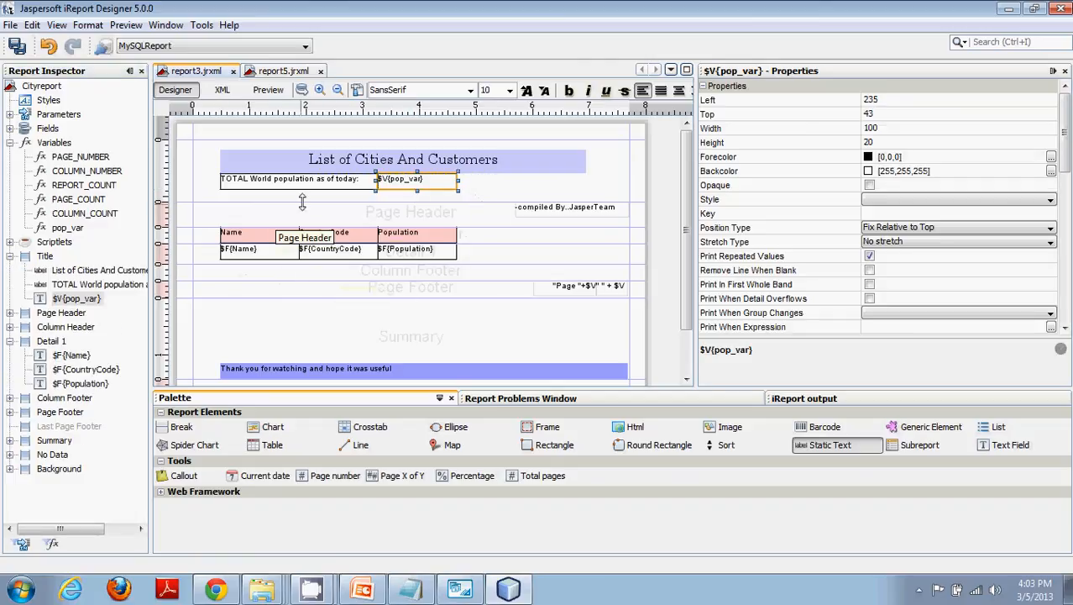
Step: Enlarge the Title band to a height of 99 and duplicate the world population label and its $V{pop_var} field directly beneath the originals
left_click_drag(344, 204, 344, 215)
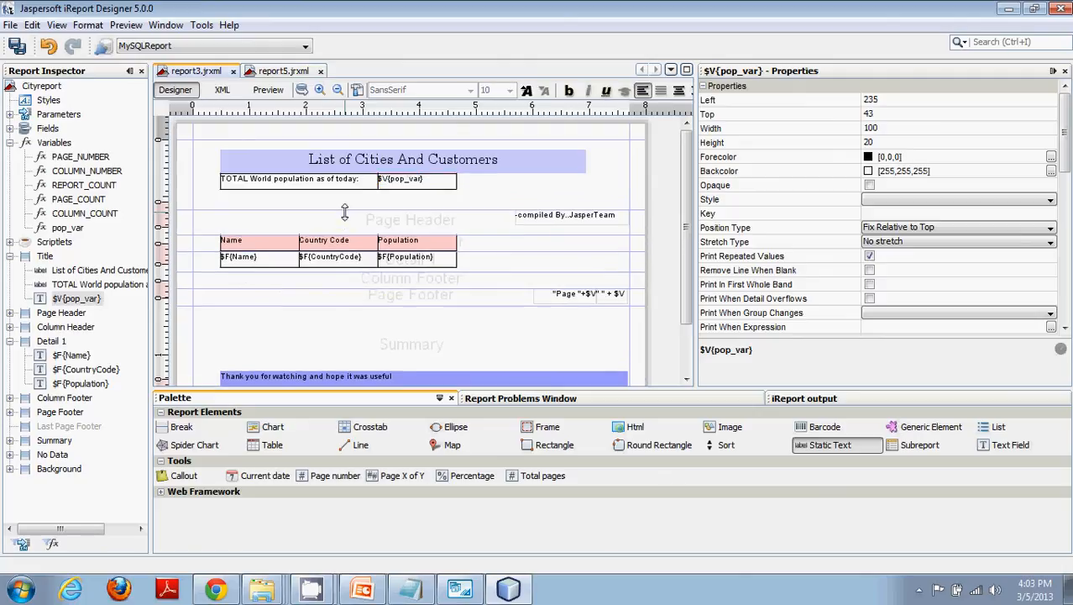
left_click(388, 202)
left_click_drag(456, 202, 217, 171)
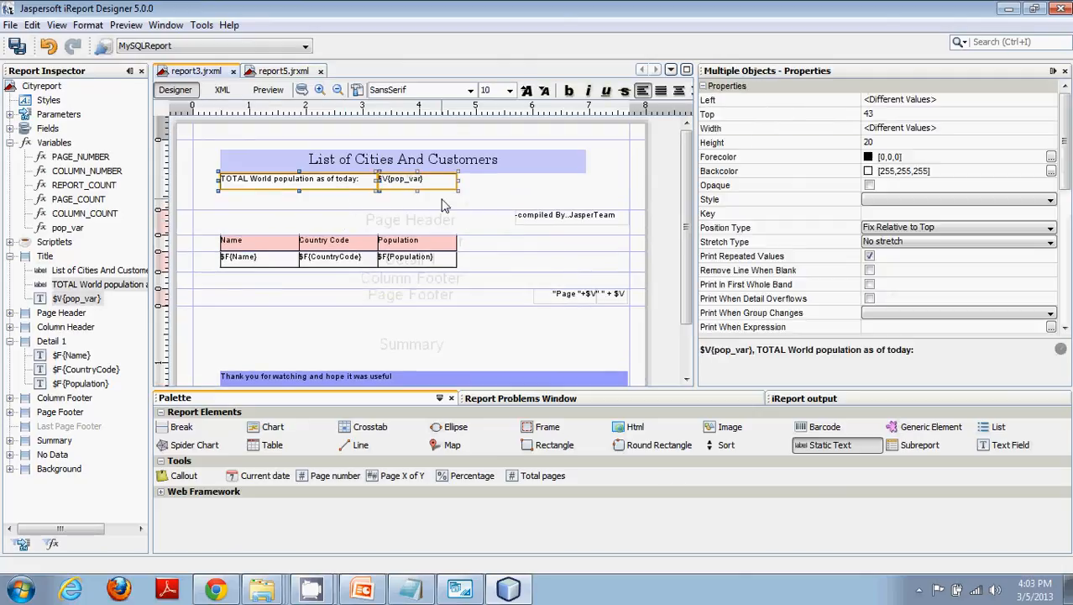
left_click(468, 200)
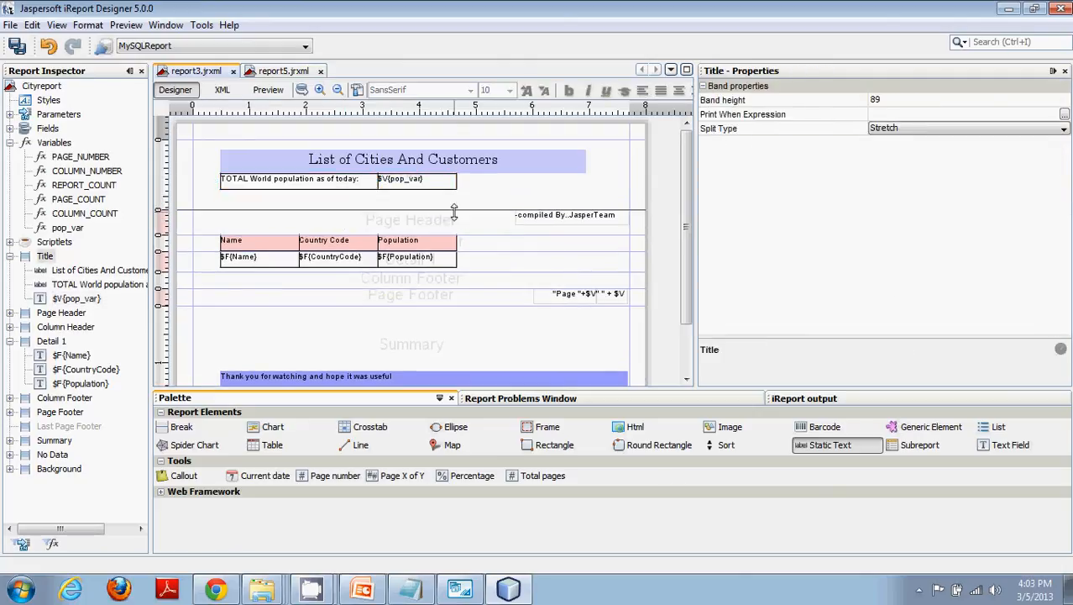
left_click_drag(454, 210, 453, 218)
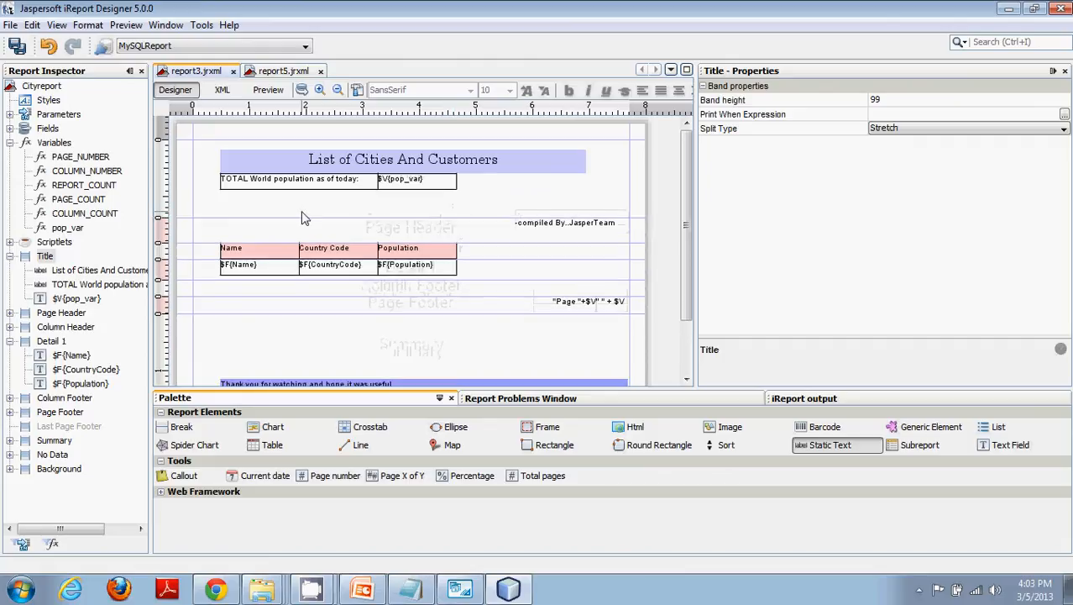
key("ctrl+v")
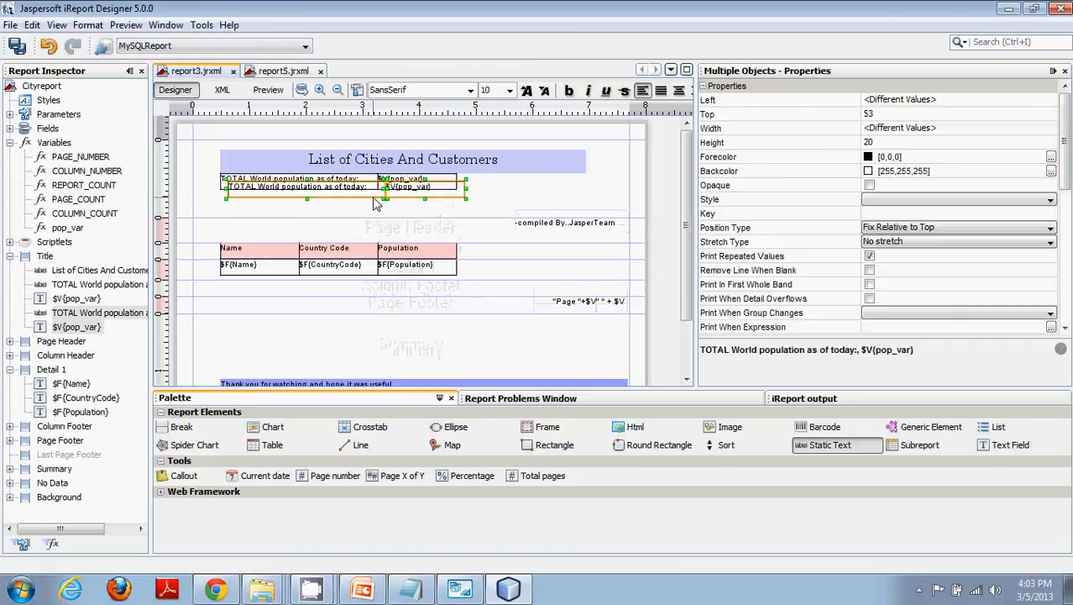
left_click_drag(375, 203, 333, 217)
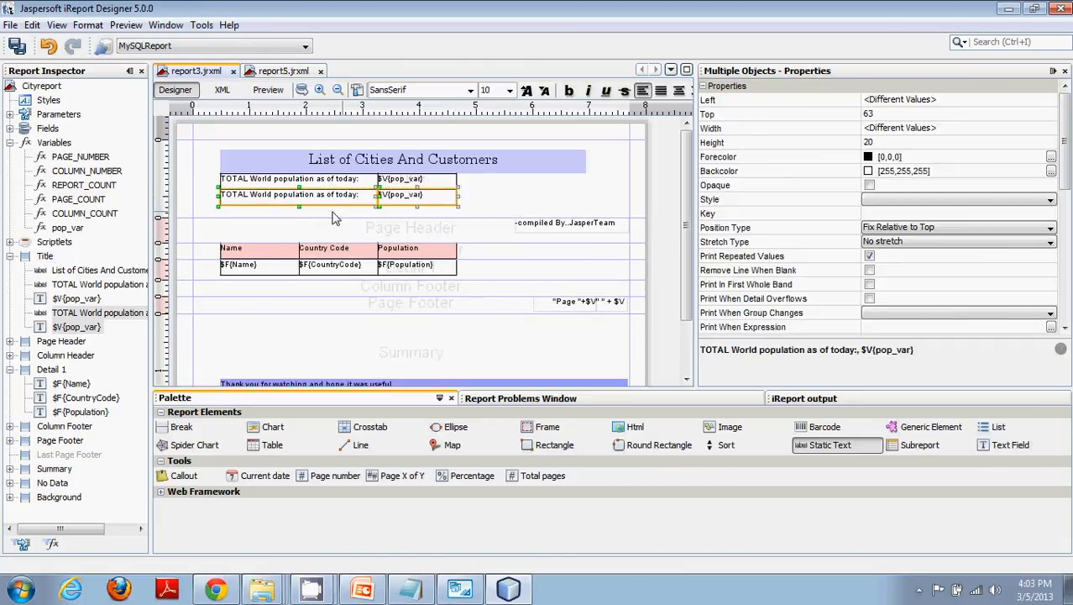
Step: Change the duplicated label's text to TOTAL Number of cities in this report
double_click(251, 198)
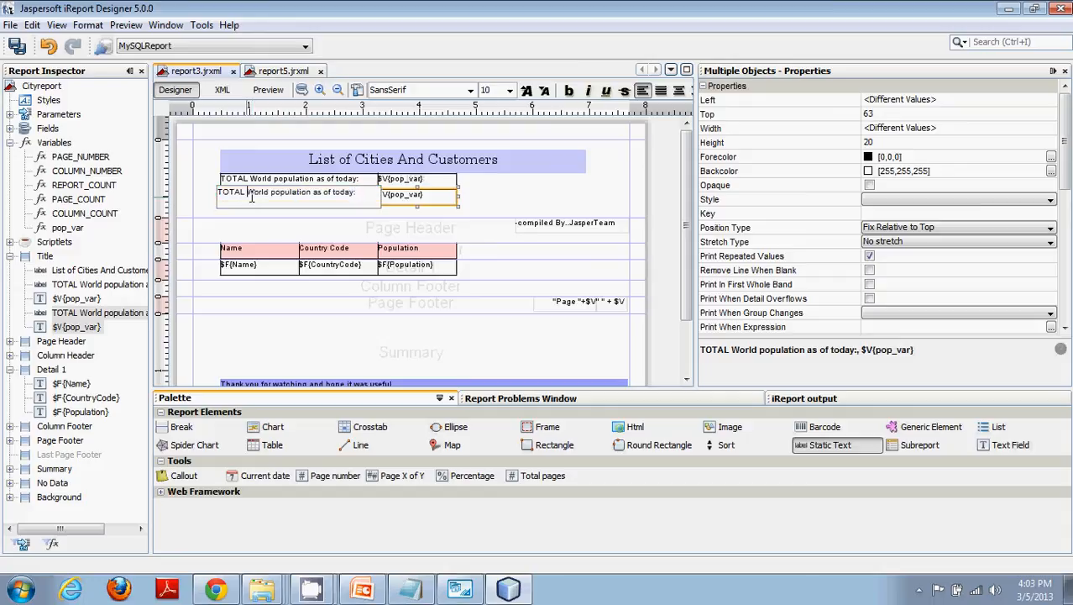
left_click_drag(310, 199, 362, 198)
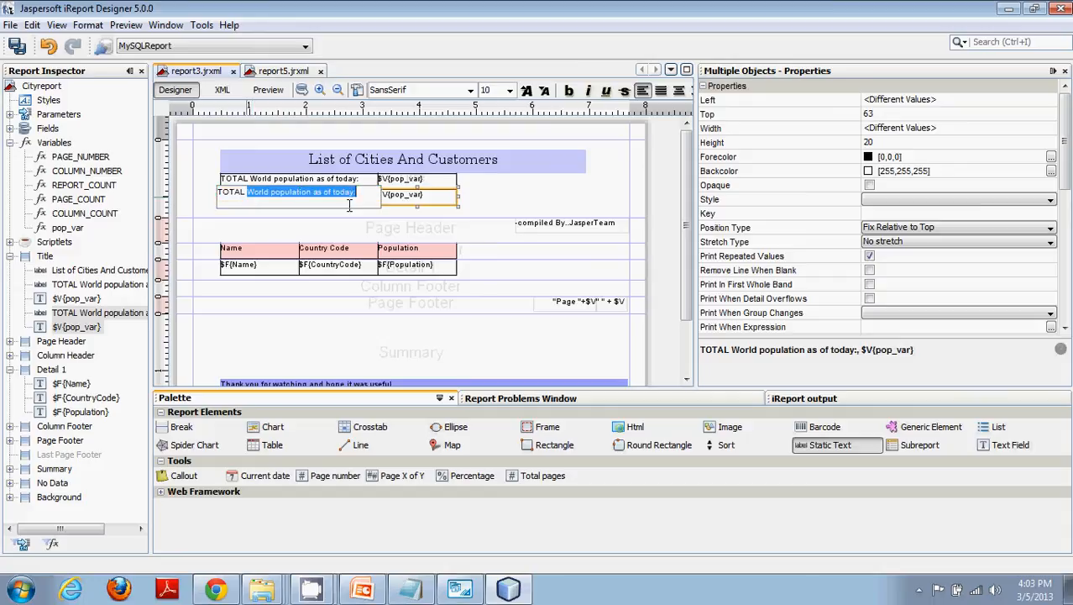
type("Number of cities in this report")
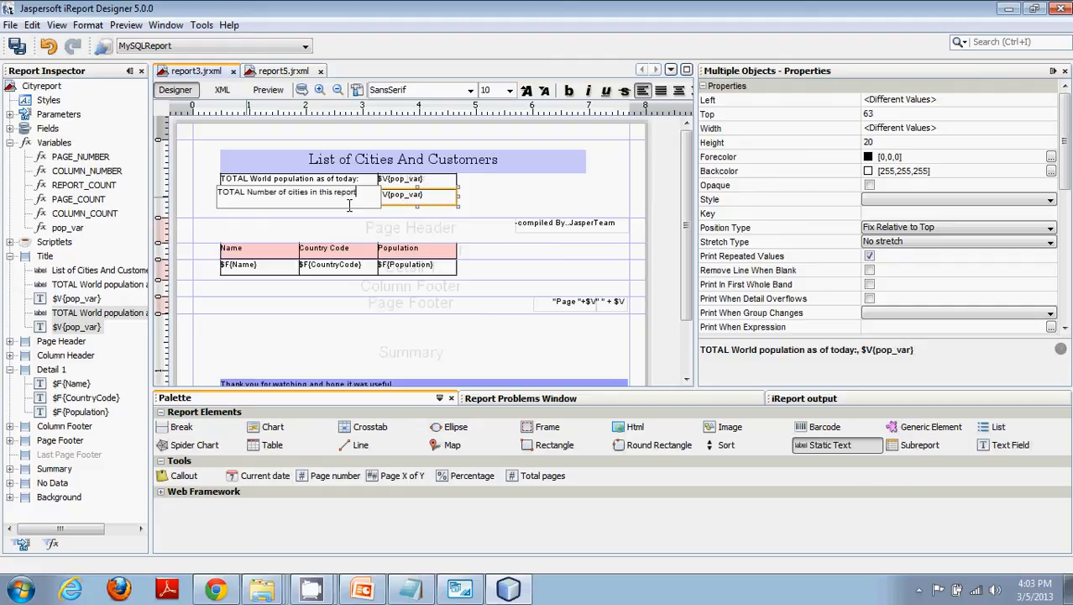
left_click(491, 206)
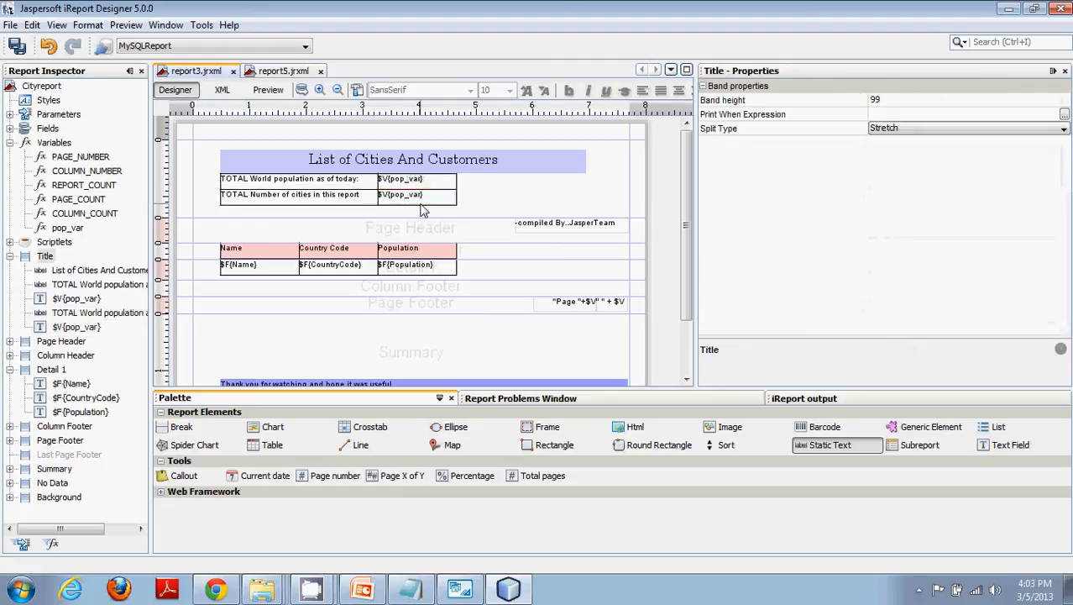
Step: Set the expression of the text field beside TOTAL Number of cities in this report to $V{COLUMN_COUNT} and save the report
left_click(423, 207)
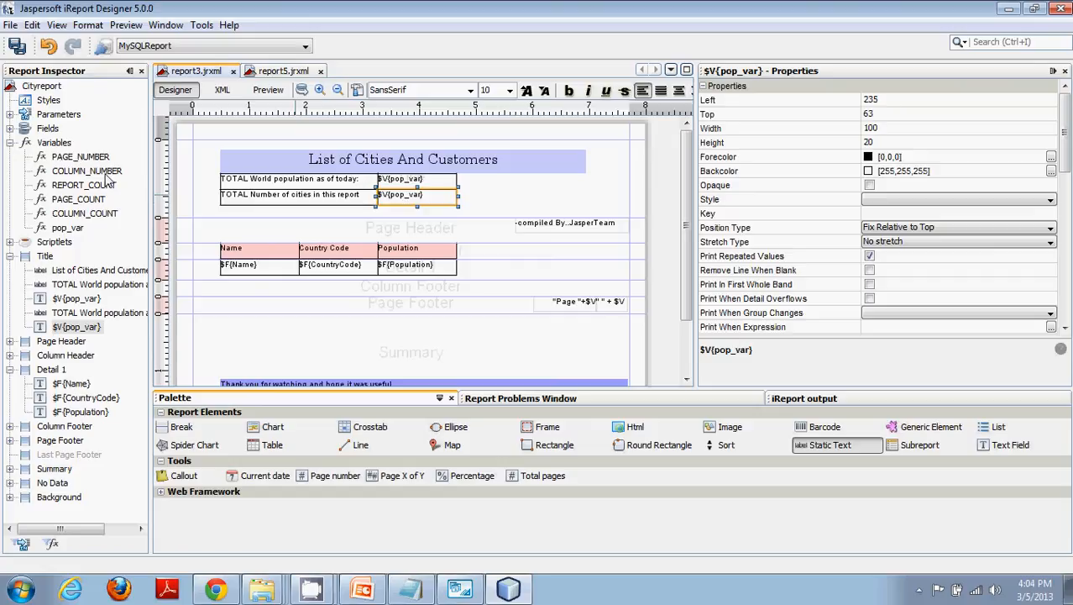
left_click(84, 216)
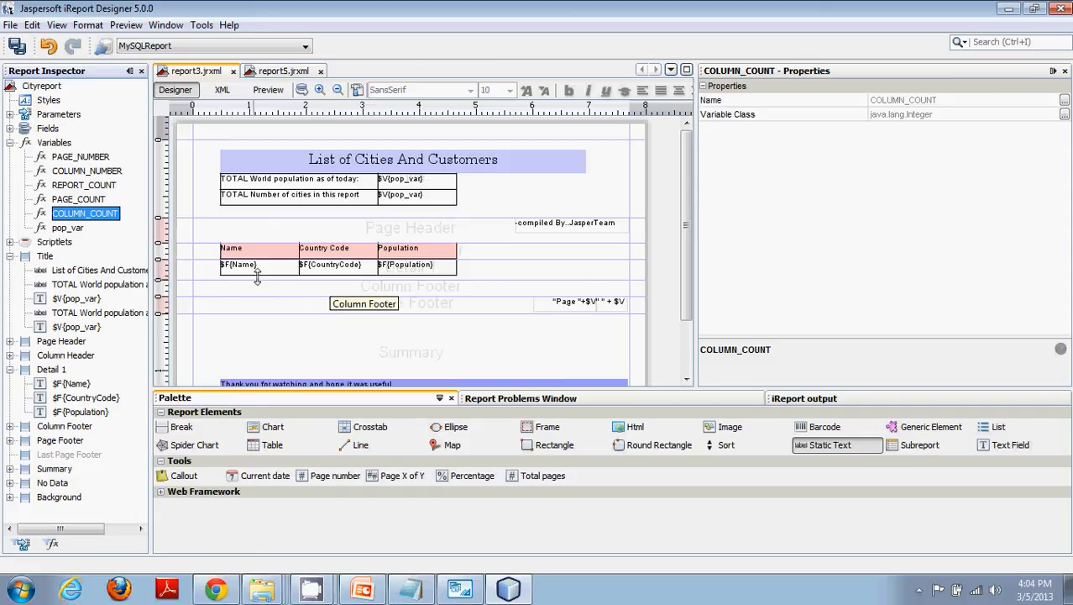
left_click(406, 201)
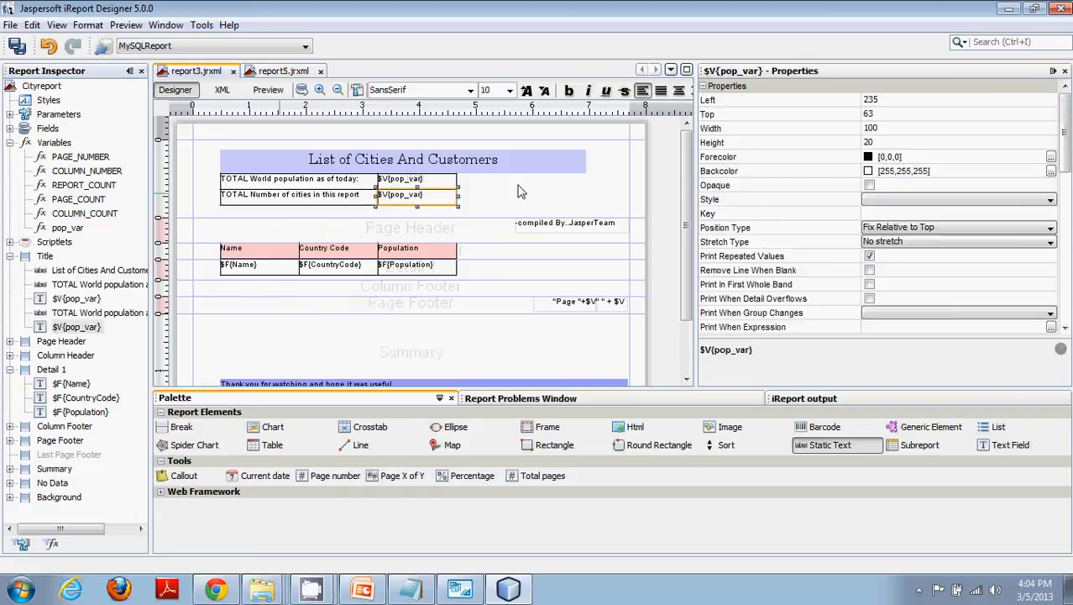
scroll(1065, 176, "down", 5)
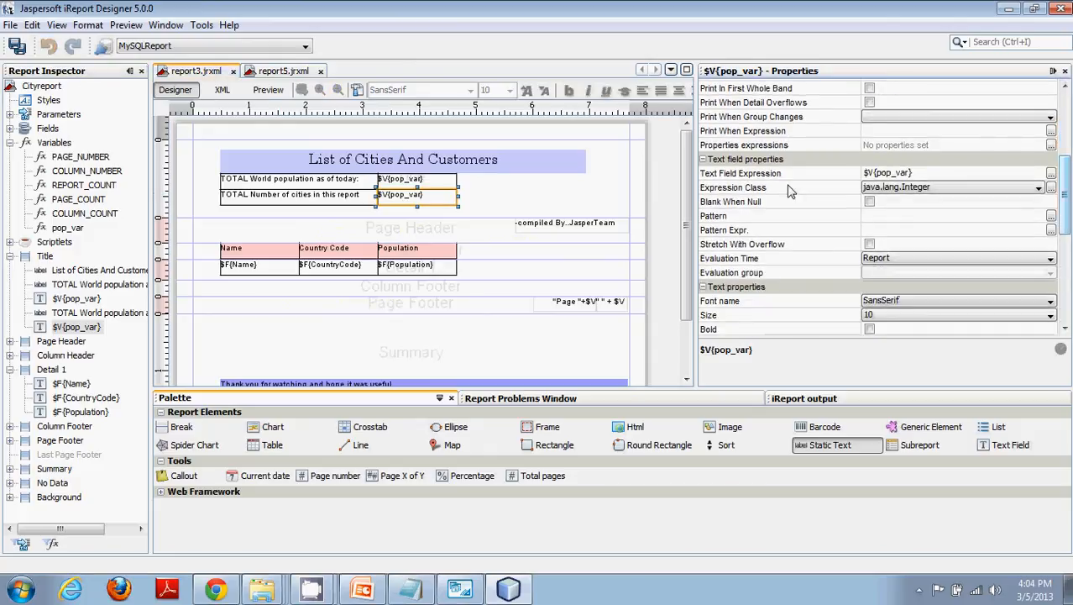
left_click(1050, 174)
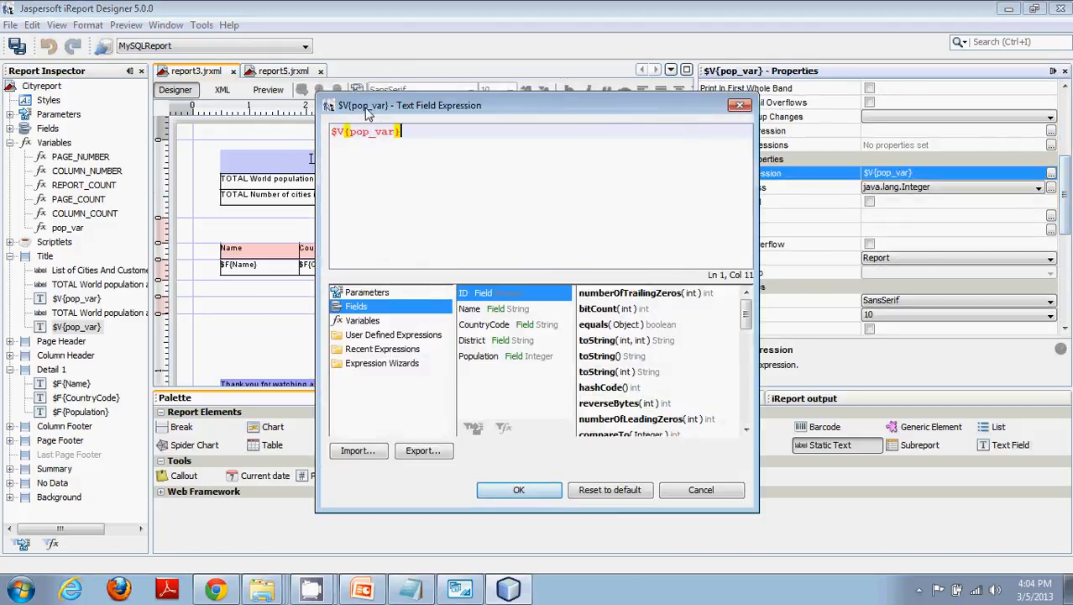
left_click_drag(365, 107, 545, 110)
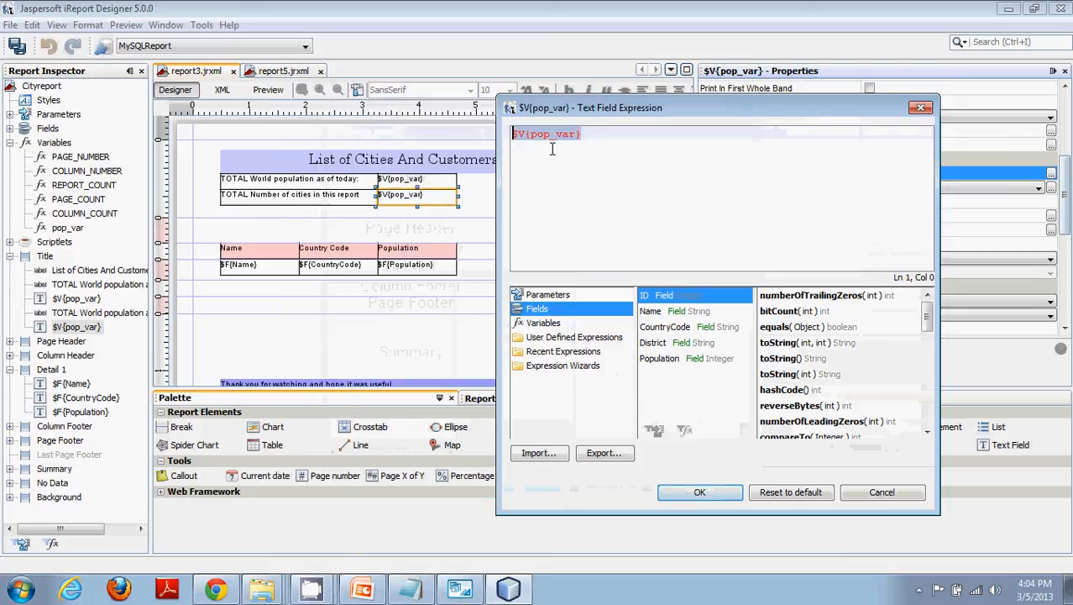
key("Delete")
left_click(542, 324)
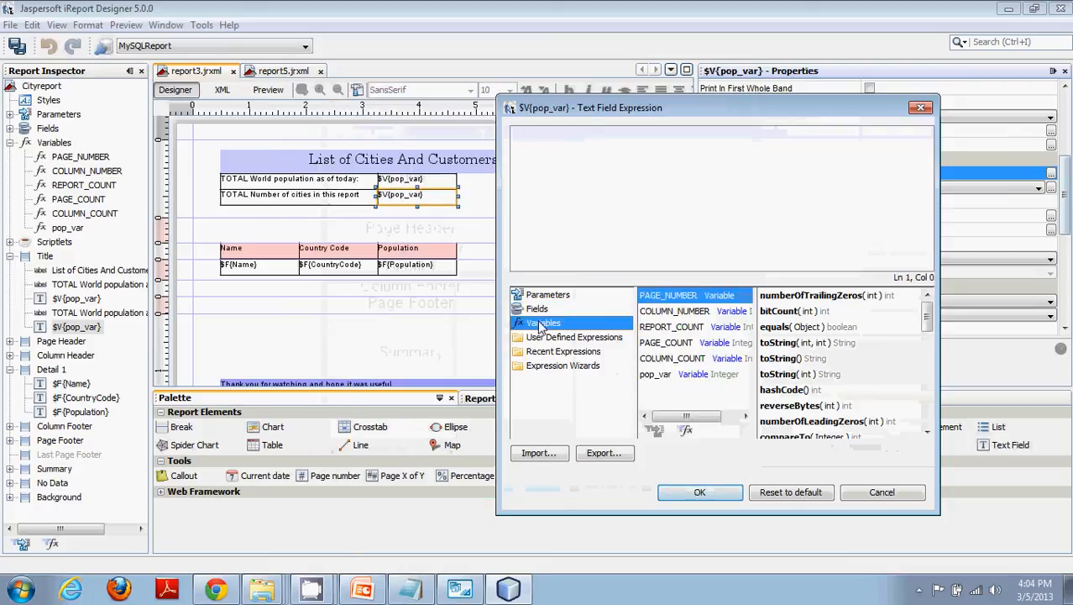
left_click(677, 359)
double_click(677, 359)
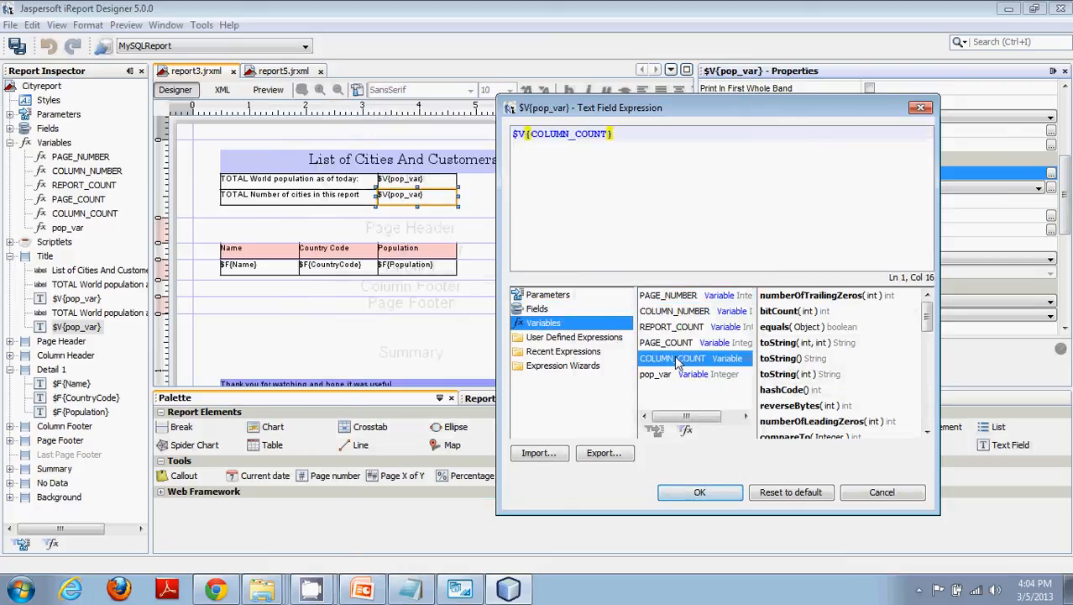
left_click(699, 493)
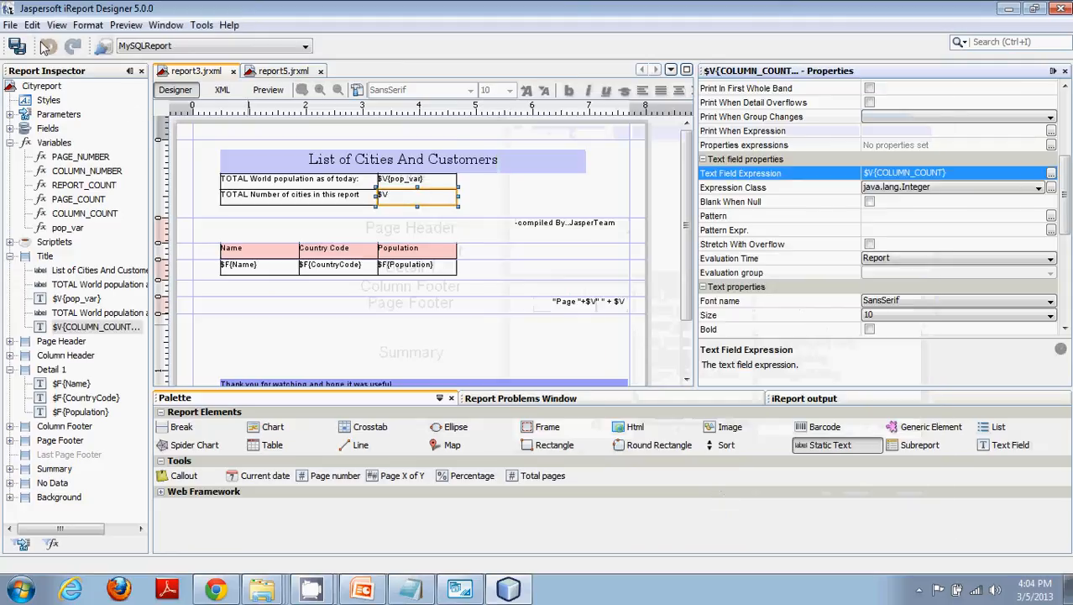
left_click(12, 47)
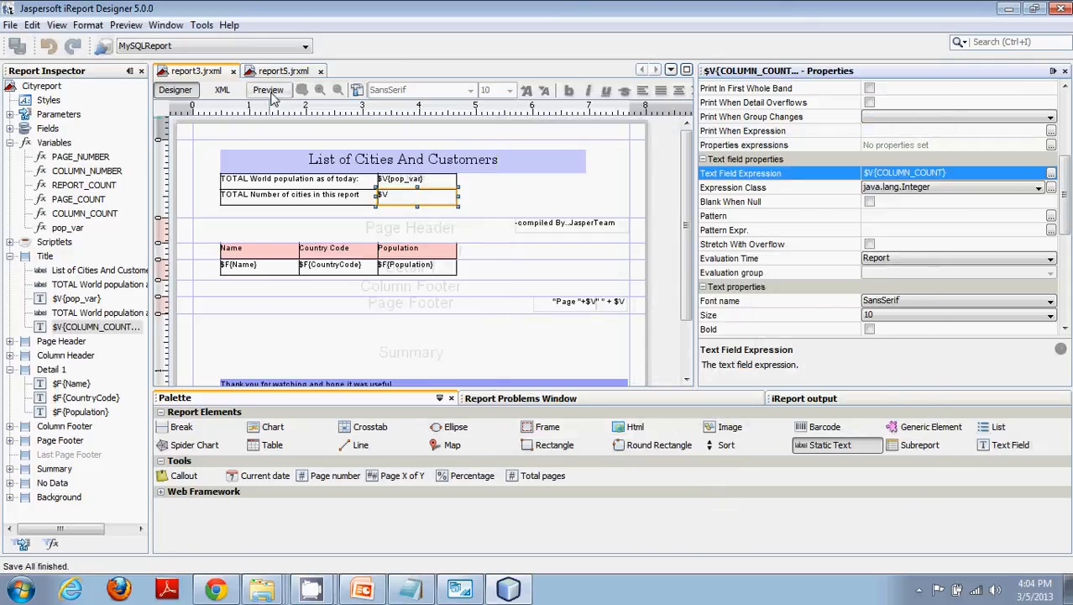
Step: Preview the report as a PDF, check the Title band totals and the city list, and return to the report design
left_click(269, 90)
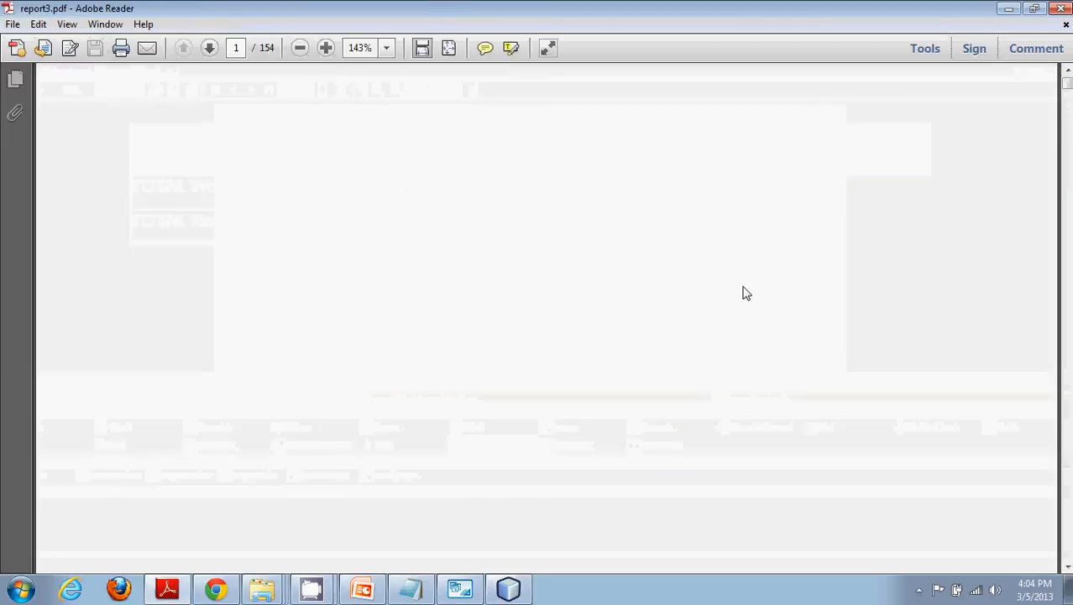
scroll(745, 288, "down", 5)
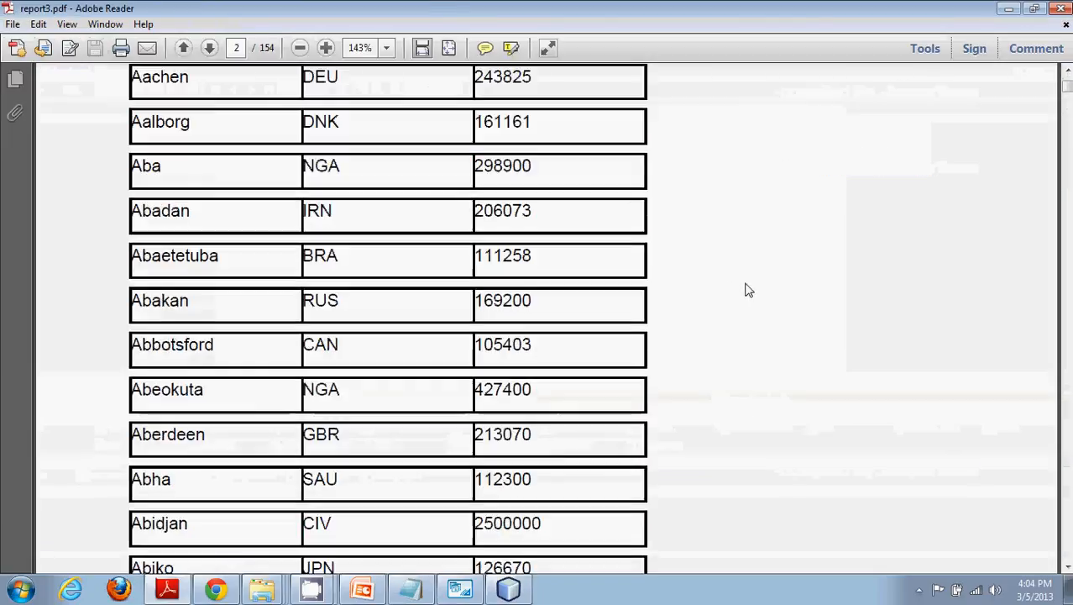
left_click_drag(1067, 91, 1066, 84)
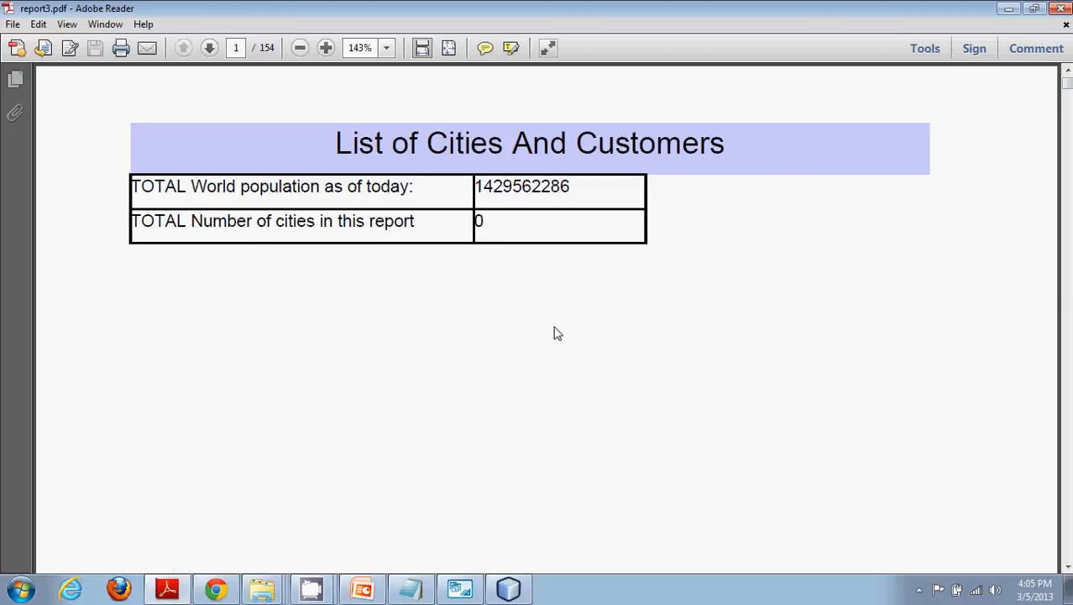
key("ctrl+minus")
key("ctrl+minus")
scroll(561, 323, "down", 5)
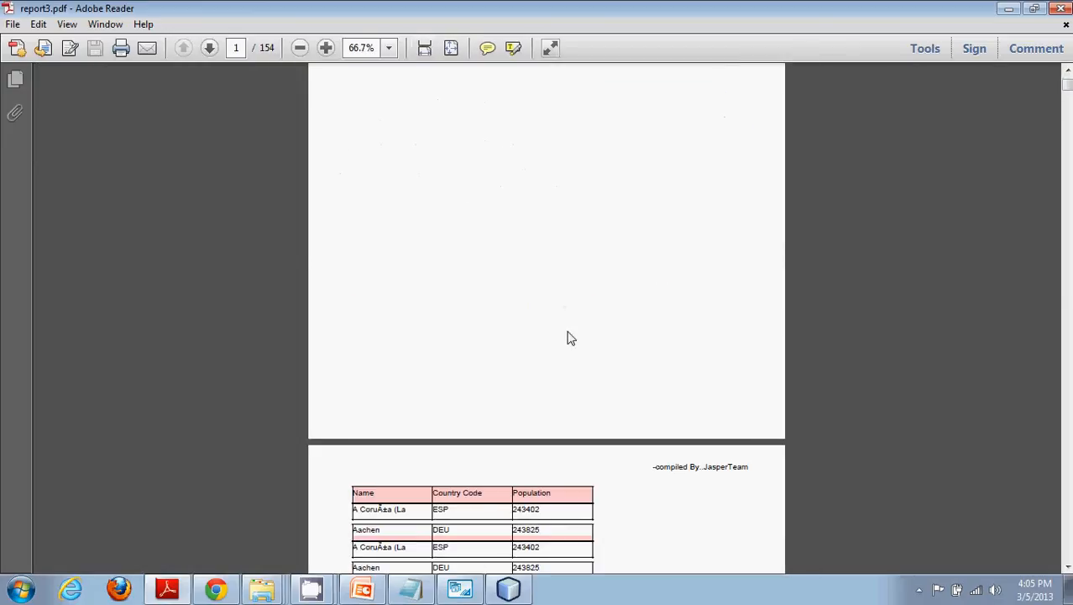
scroll(568, 338, "down", 6)
scroll(388, 145, "up", 2)
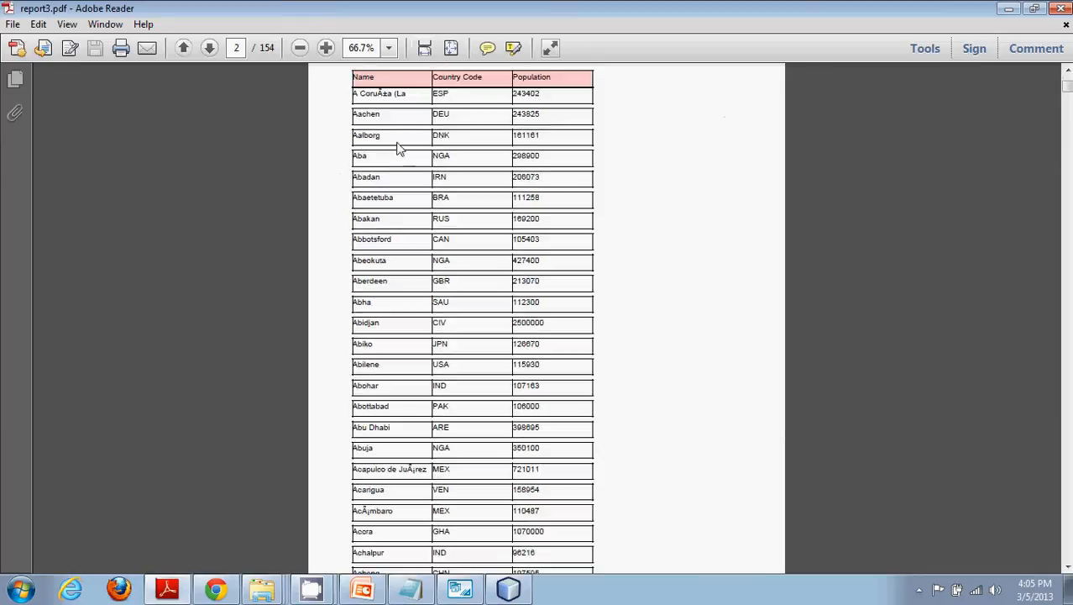
scroll(697, 402, "up", 8)
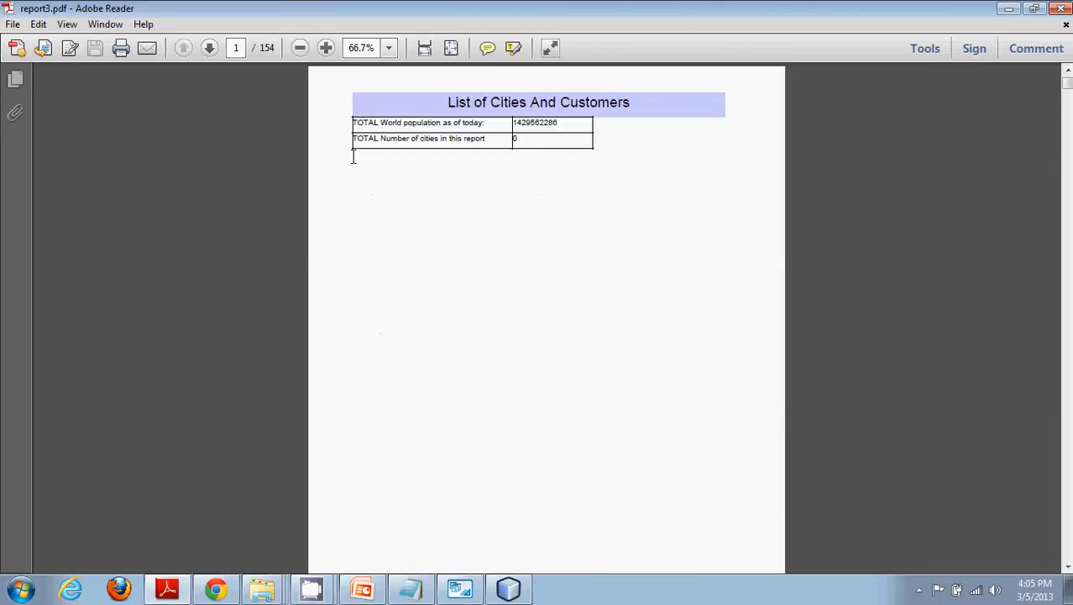
left_click(1058, 8)
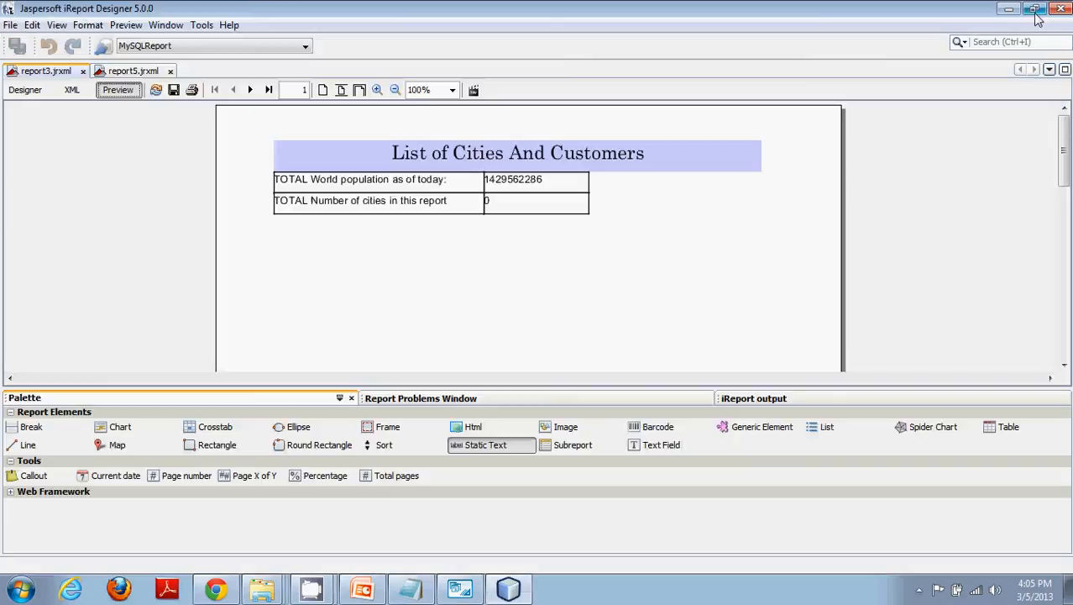
left_click(34, 92)
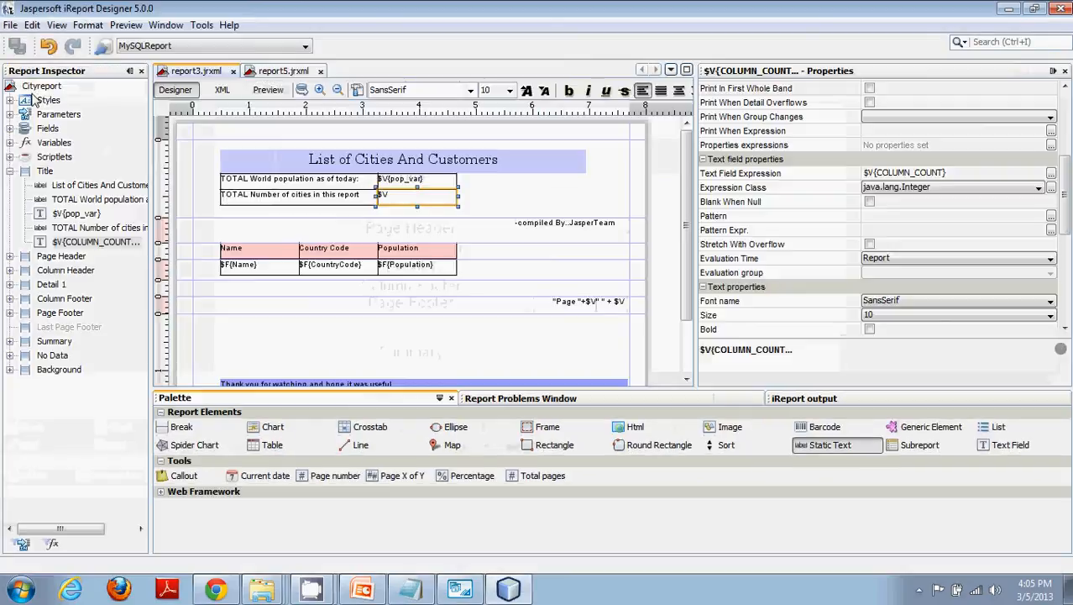
left_click(1009, 9)
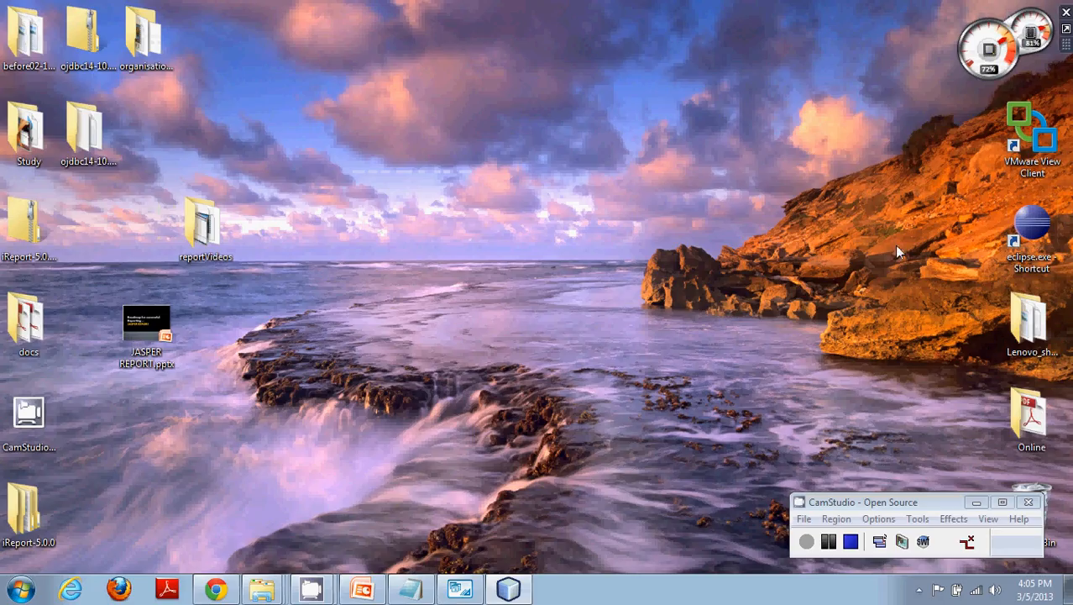
left_click(460, 588)
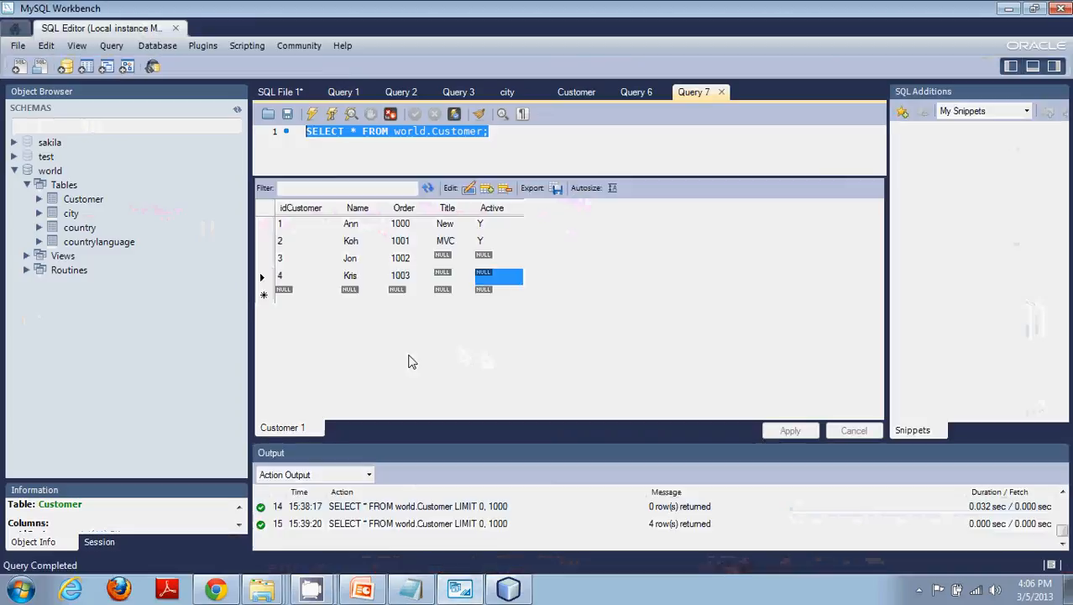
left_click(508, 588)
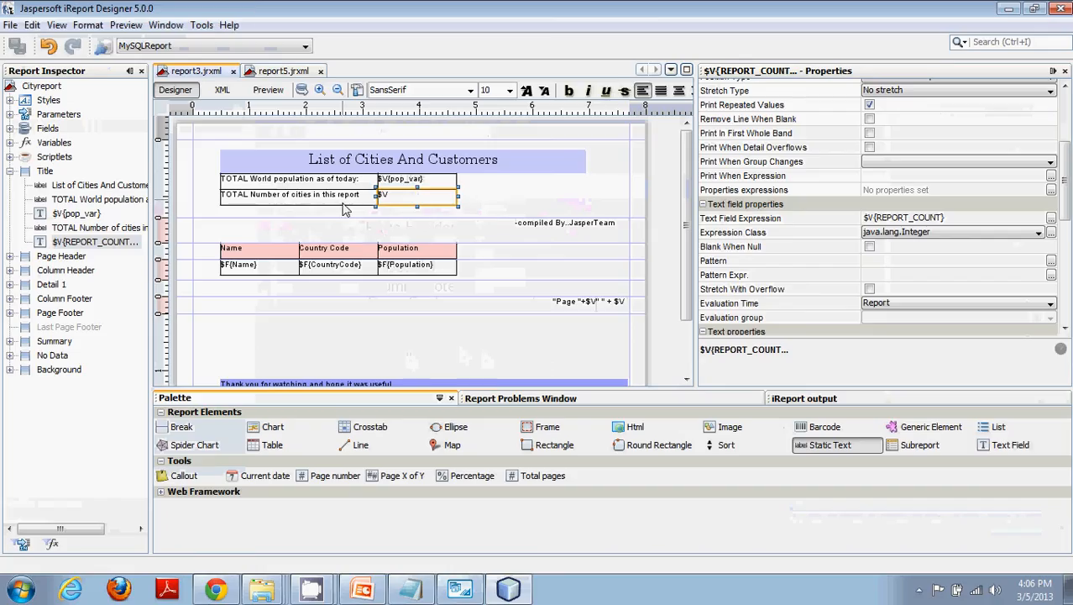
Step: Set the expression of the text field beside TOTAL Number of cities in this report to the $V{REPORT_COUNT} variable
left_click(486, 208)
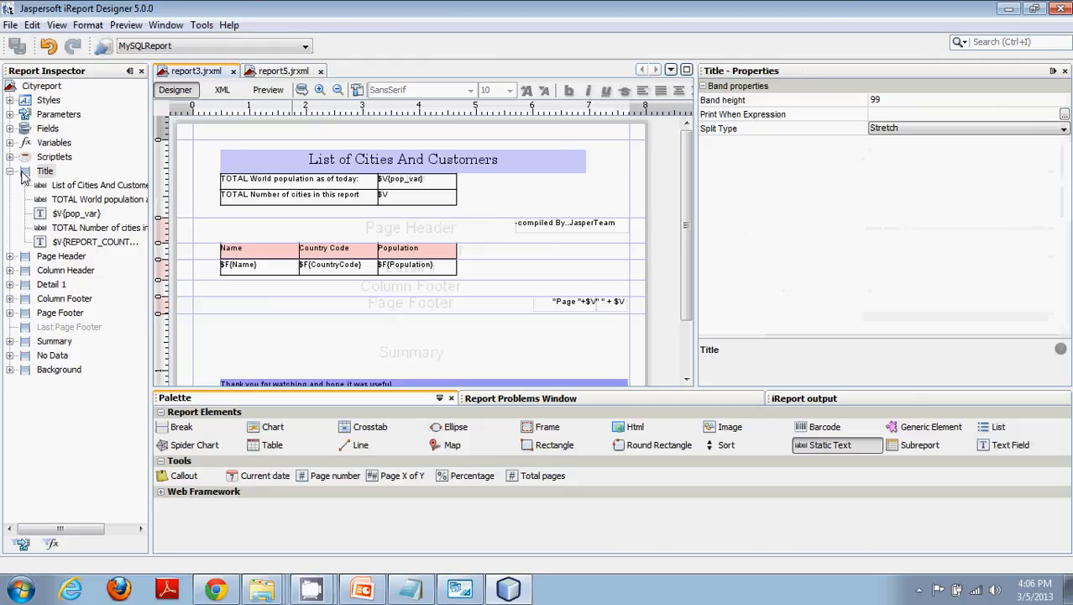
left_click(418, 202)
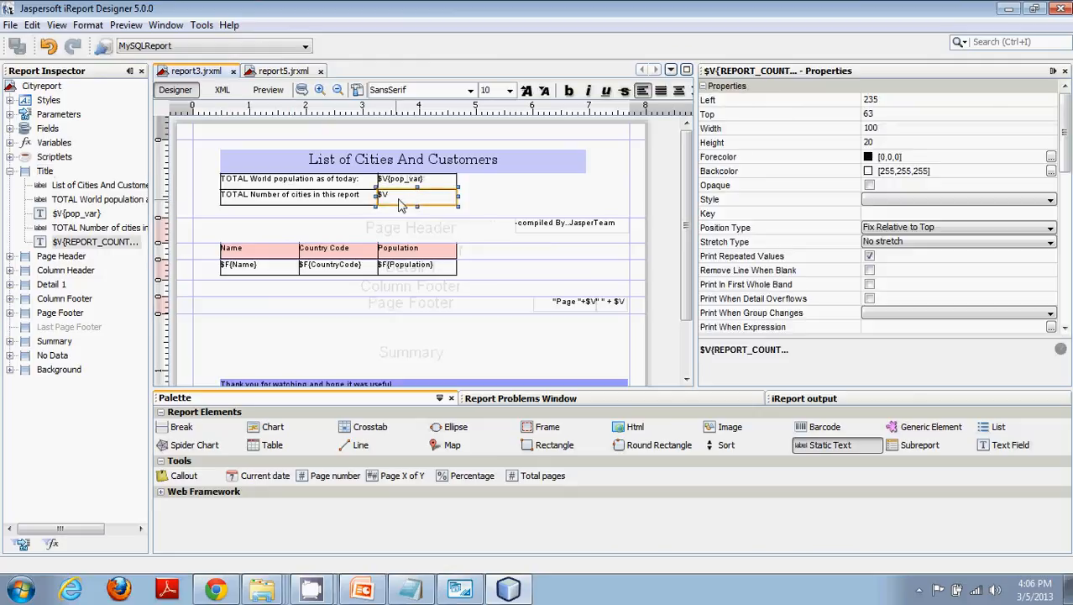
left_click(9, 143)
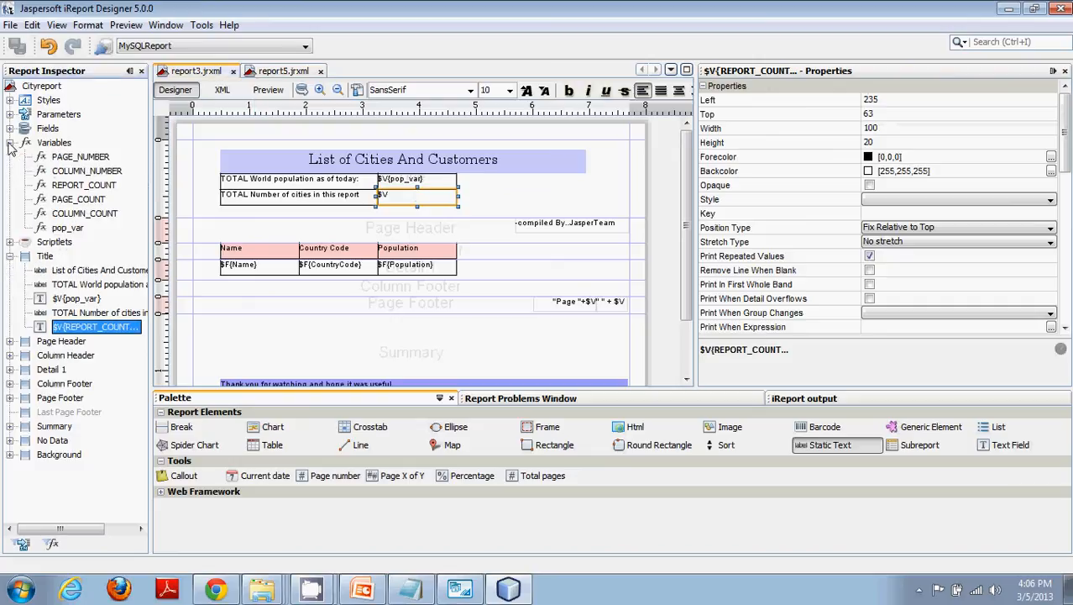
left_click(95, 187)
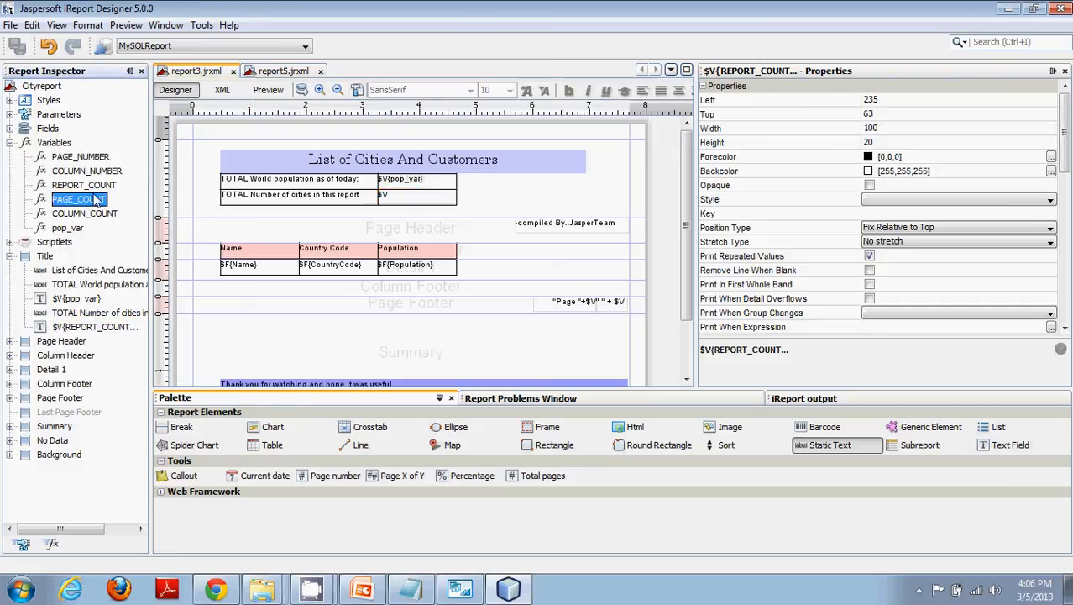
left_click(400, 199)
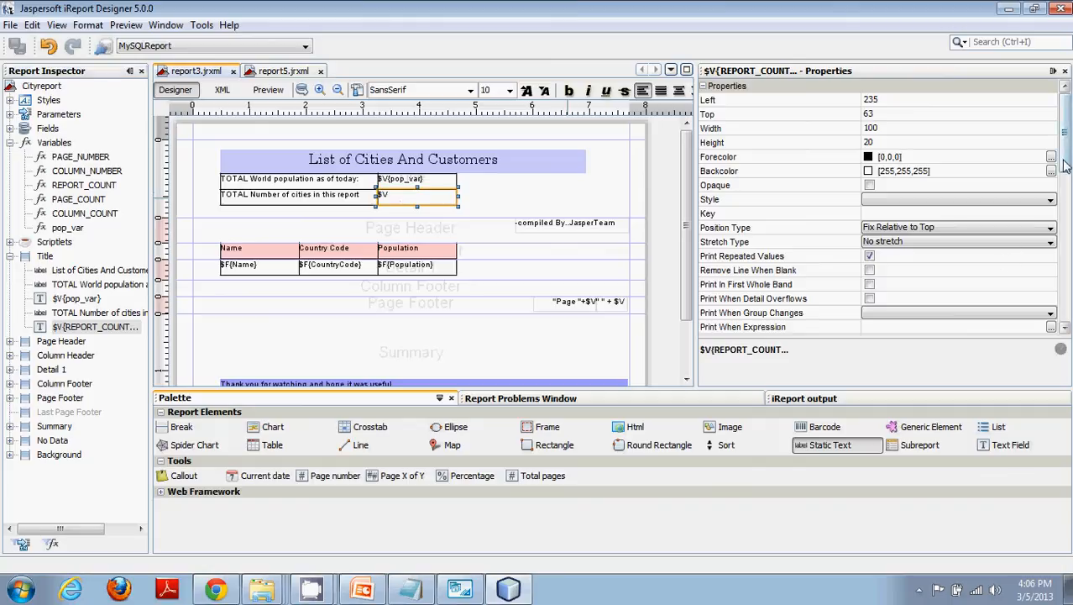
mouse_move(1065, 245)
left_mouse_down()
mouse_move(1067, 277)
mouse_move(1067, 225)
left_mouse_up()
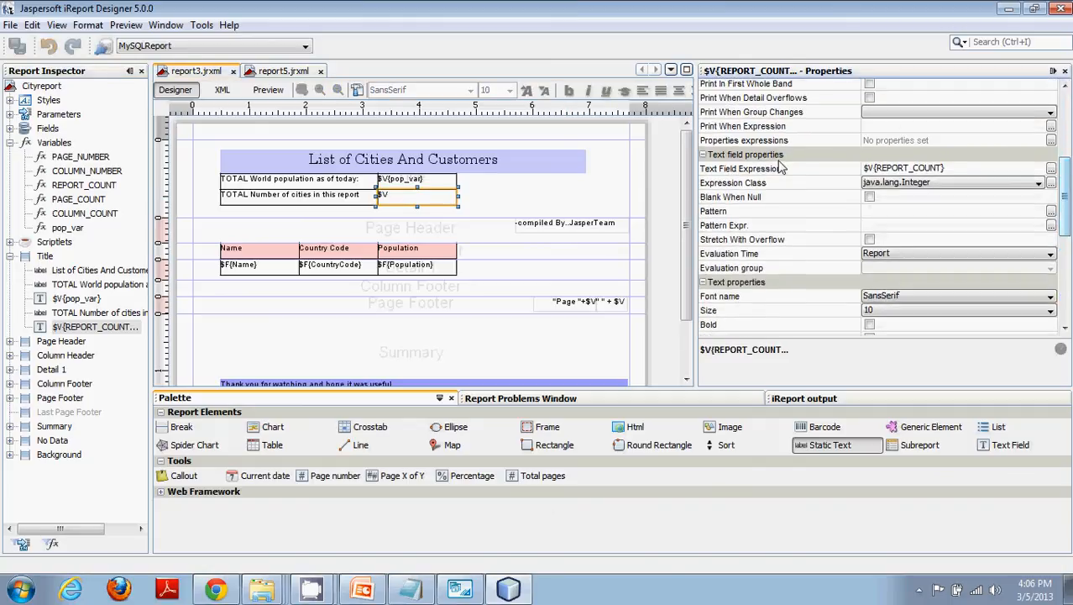
left_click(1051, 169)
left_click_drag(445, 133, 313, 144)
key("Delete")
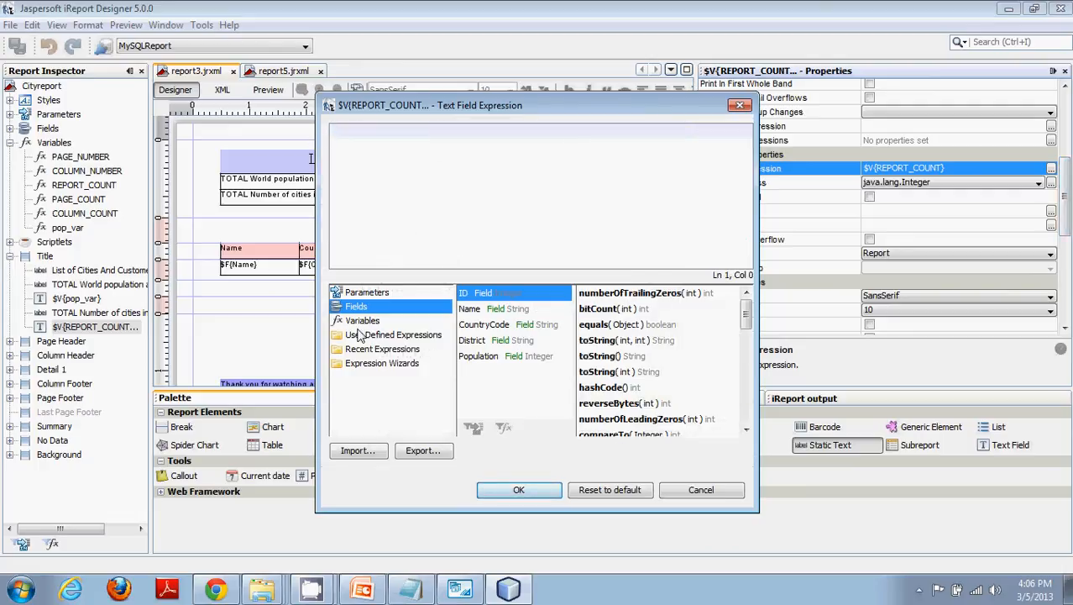
left_click(364, 323)
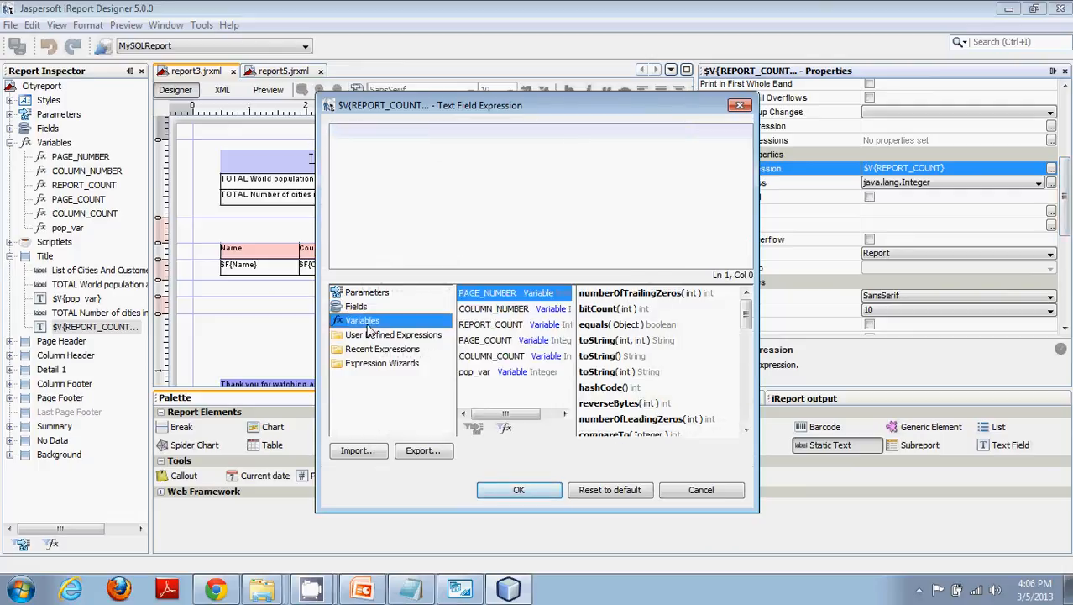
double_click(486, 326)
left_click(517, 492)
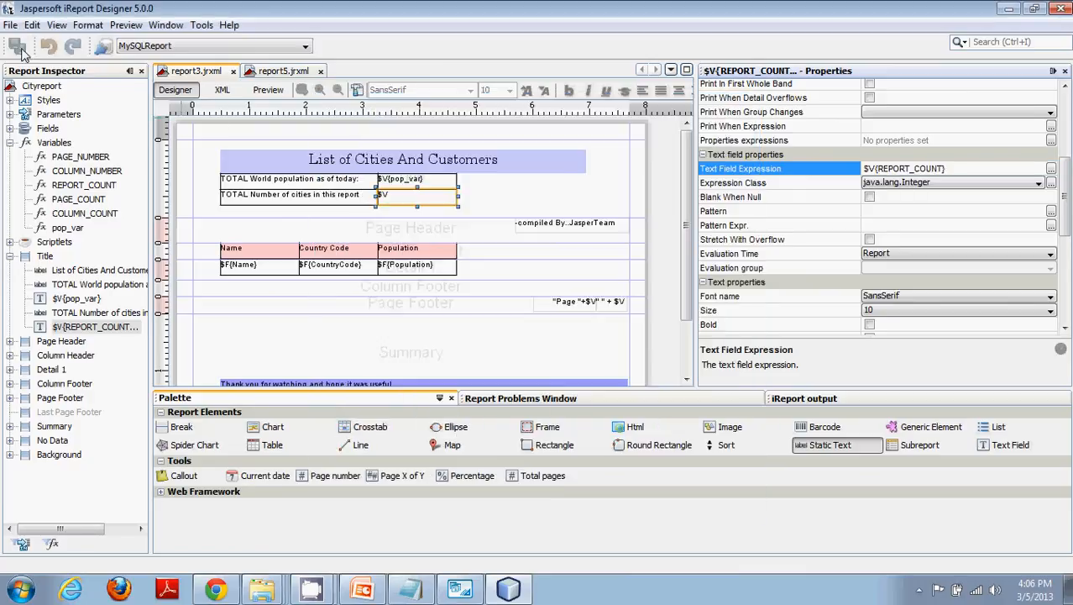
Step: Preview the report again to check the number of cities in the Title band, and return to the report design
left_click(496, 194)
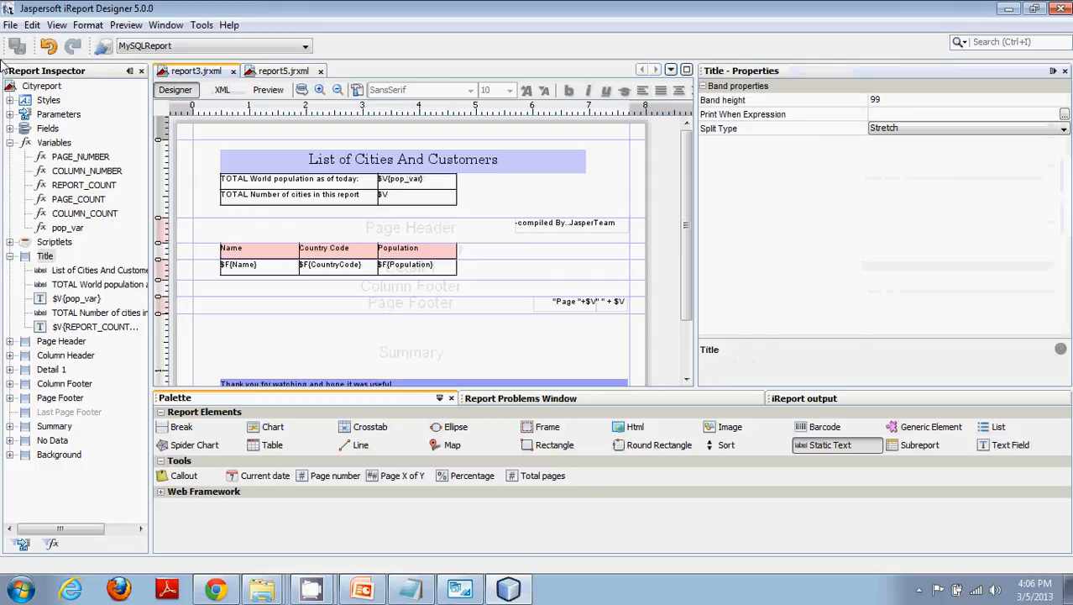
left_click(269, 89)
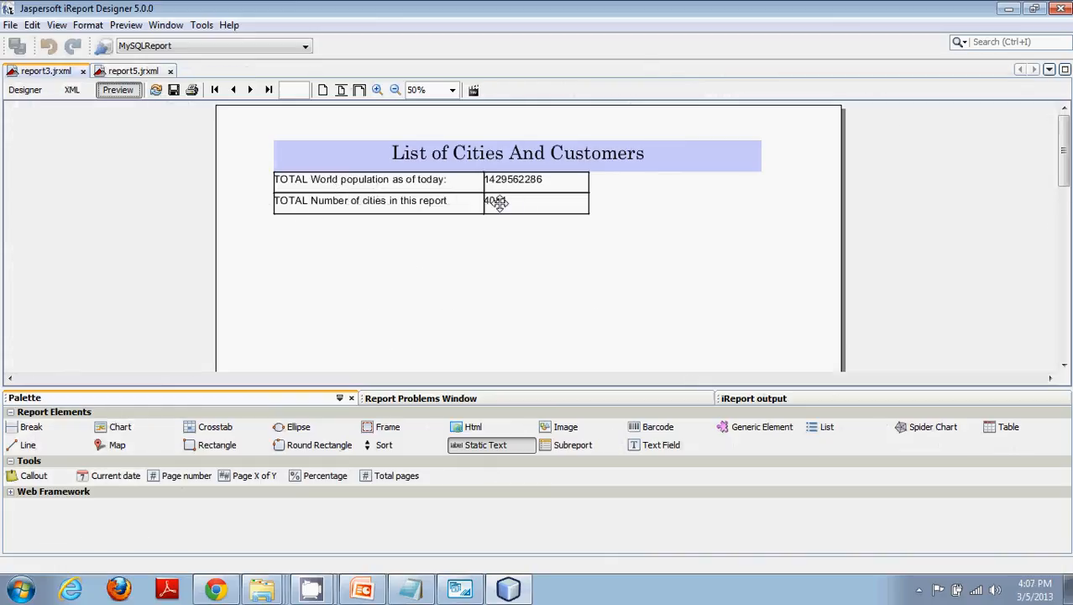
left_click(25, 90)
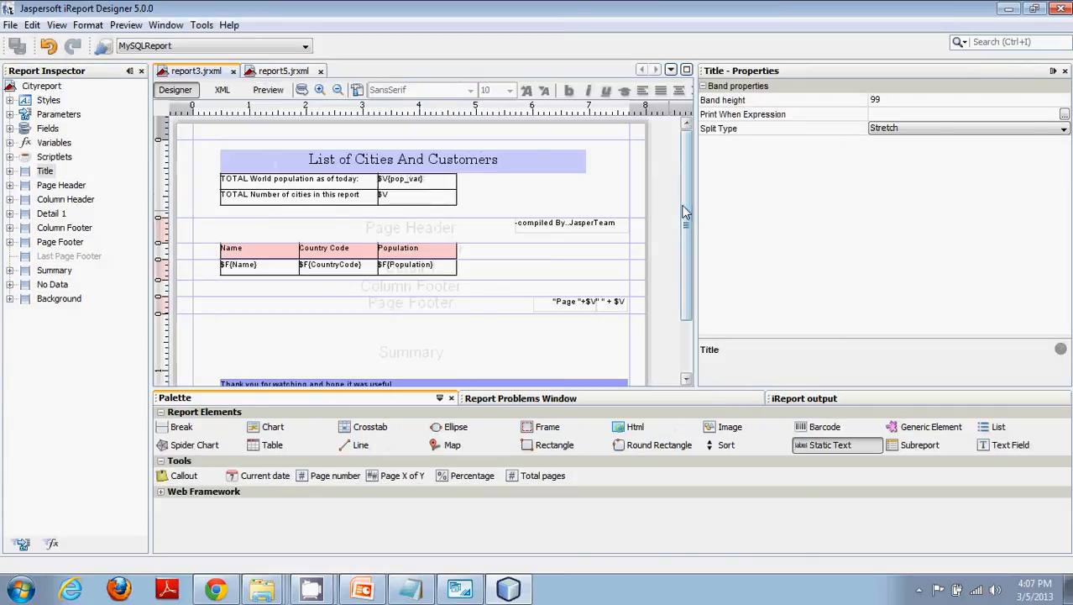
Step: Move the text "Thank you for watching and hope it was useful" in the Summary band to Left 0 and about Top 69
scroll(685, 217, "down", 3)
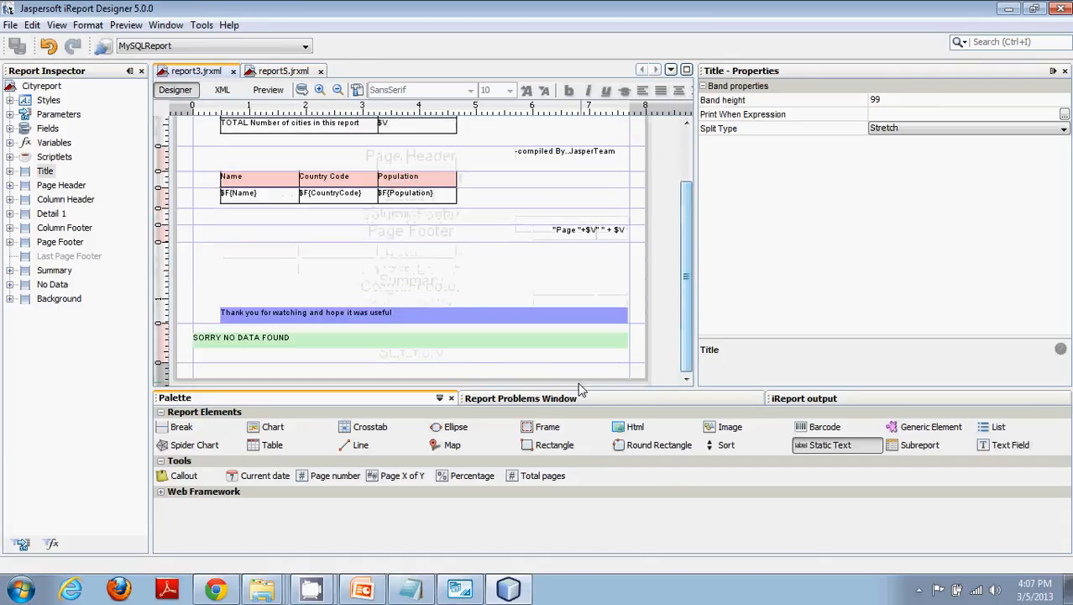
left_click(342, 318)
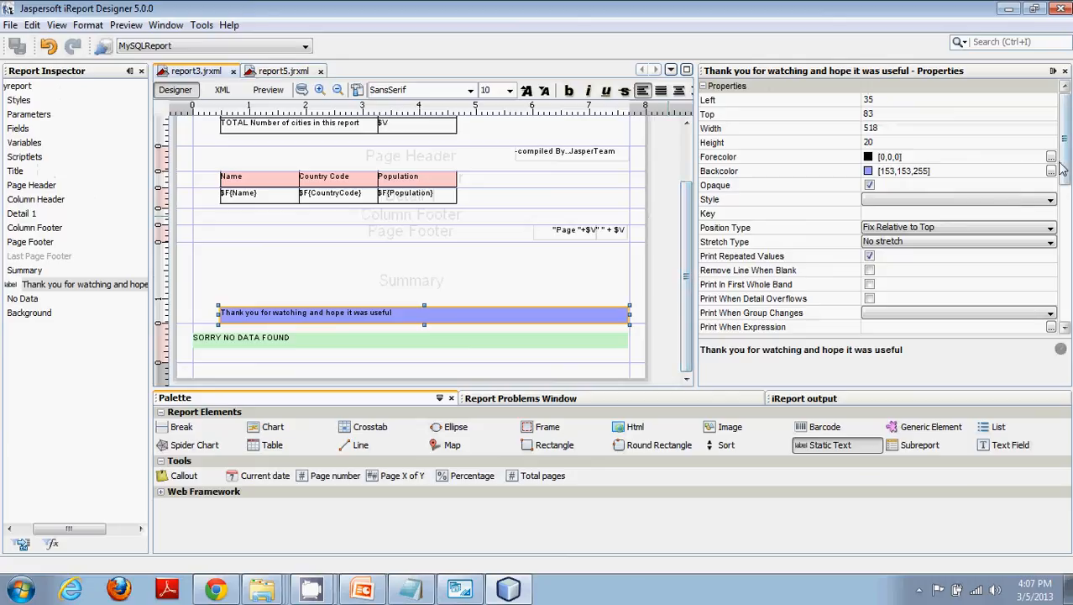
left_click_drag(1063, 173, 1063, 147)
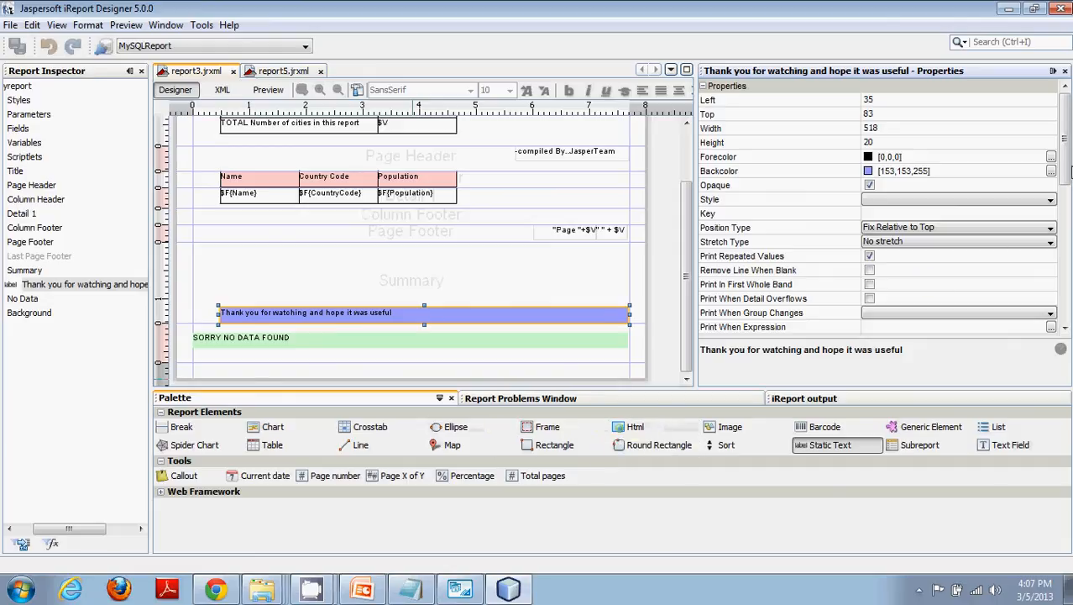
left_click_drag(1064, 178, 1057, 256)
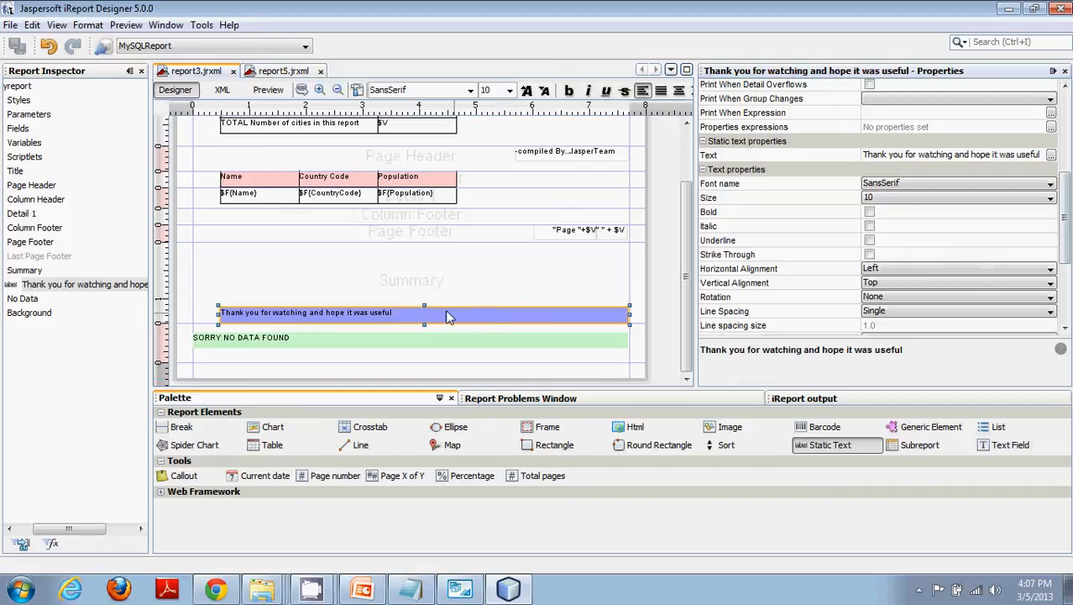
left_click_drag(492, 318, 451, 302)
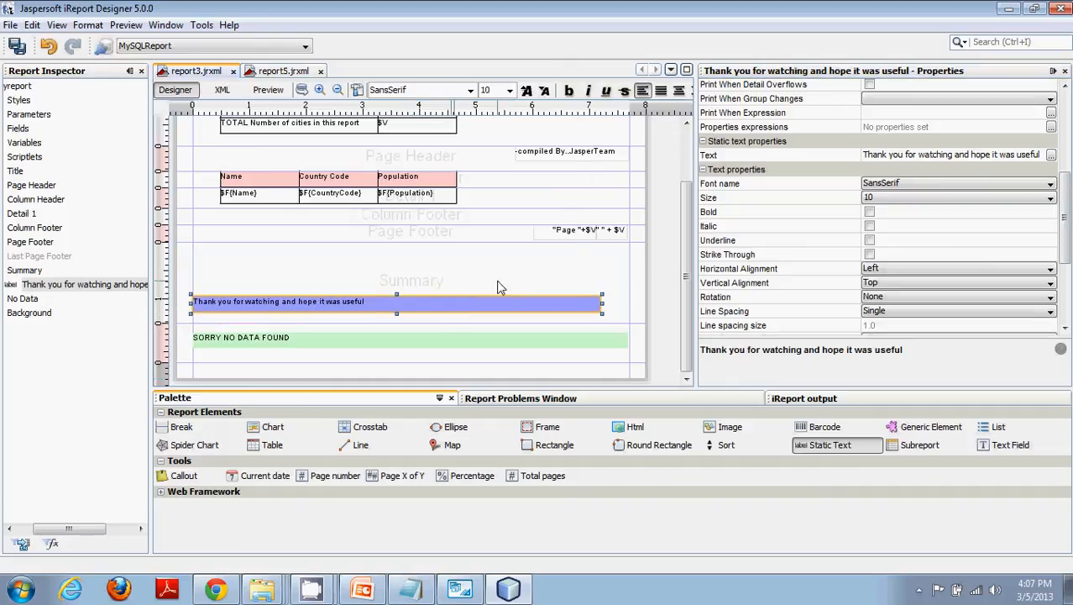
Step: Set the left indent of the thank-you text in the Summary band to 40
left_click_drag(1067, 254, 1069, 301)
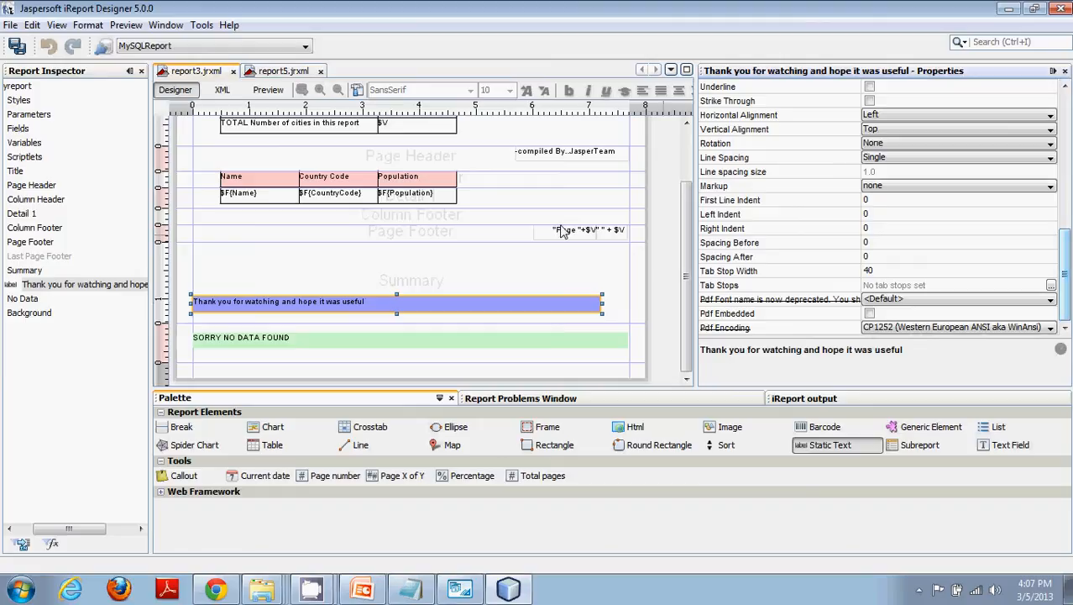
left_click(879, 218)
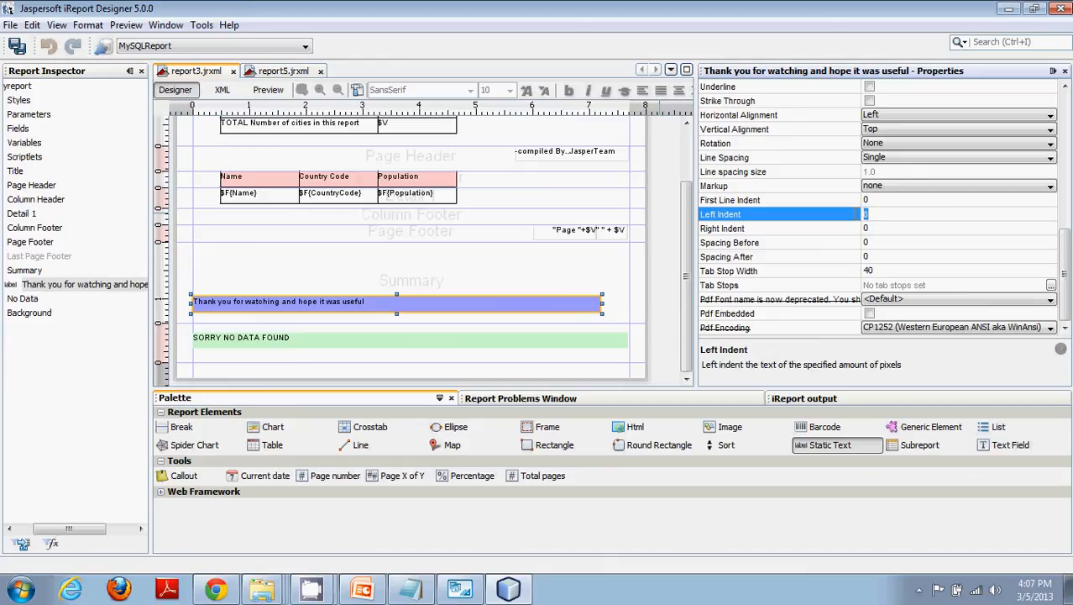
type("40")
key("Return")
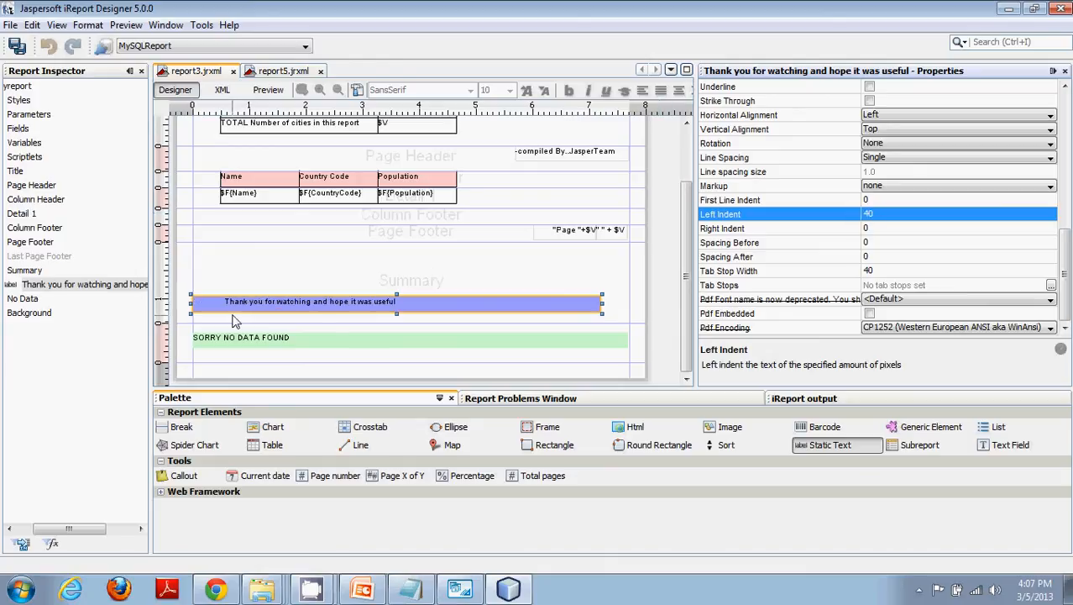
left_click(213, 314)
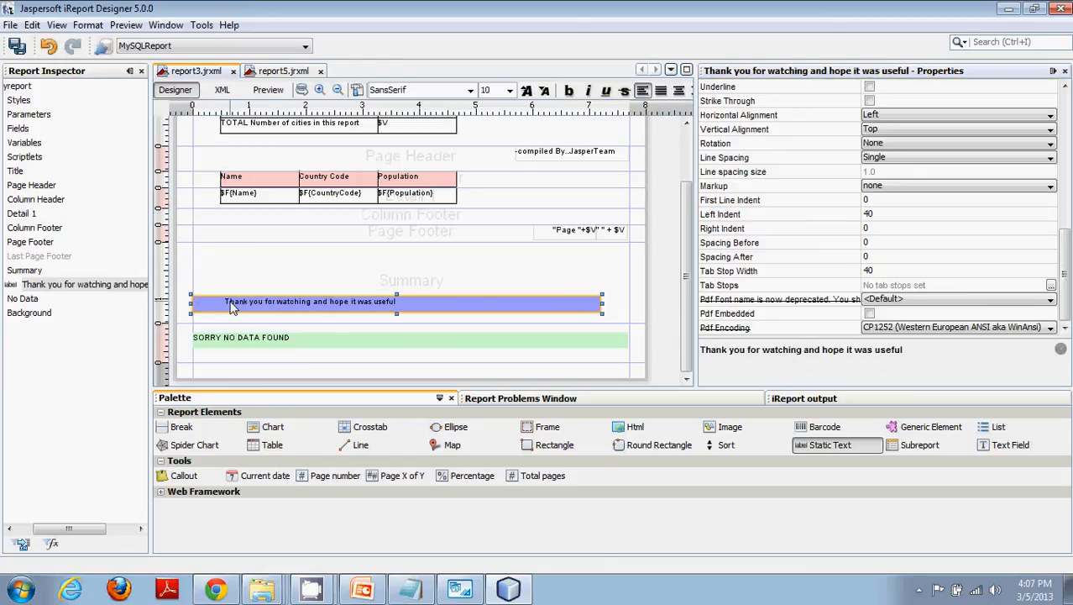
Step: Set the left indent to 2 for the Name, Country Code and Population headers together with their detail fields
left_click(246, 178)
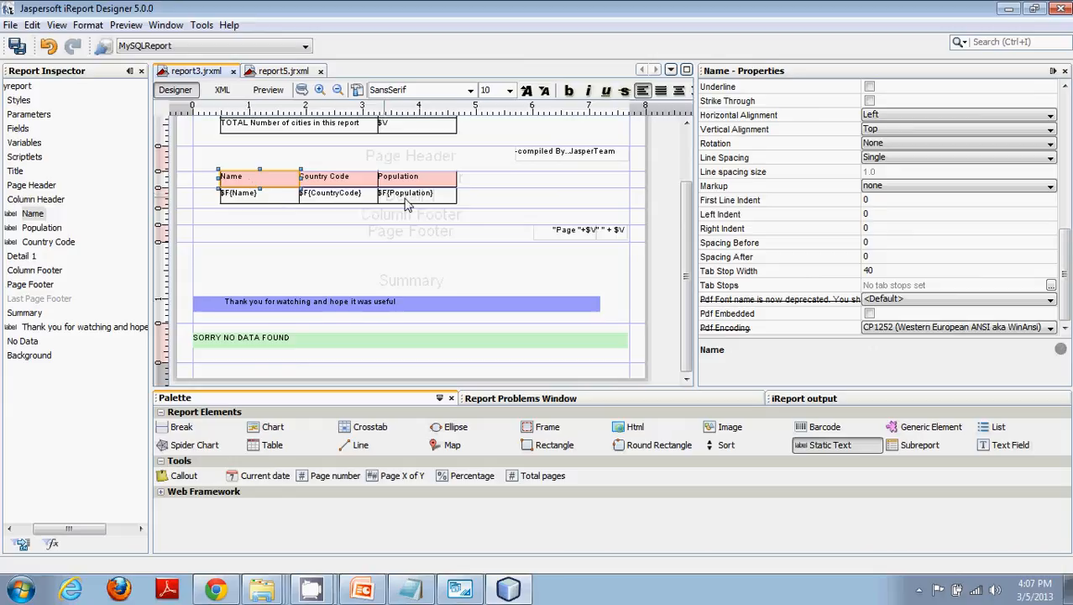
left_click_drag(475, 202, 247, 177)
scroll(896, 291, "down", 3)
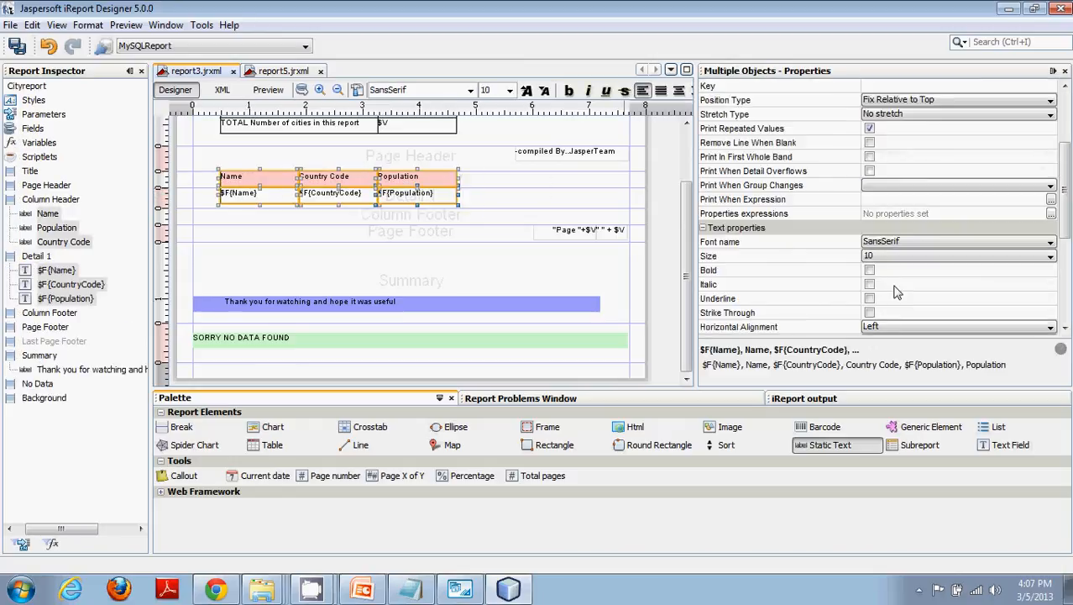
scroll(893, 290, "down", 5)
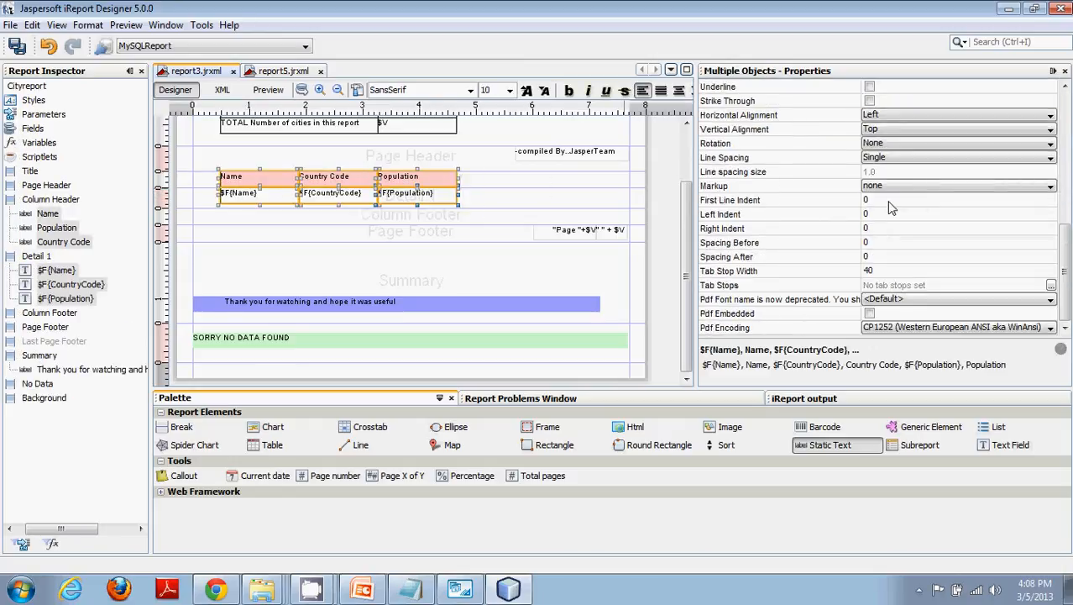
left_click(878, 215)
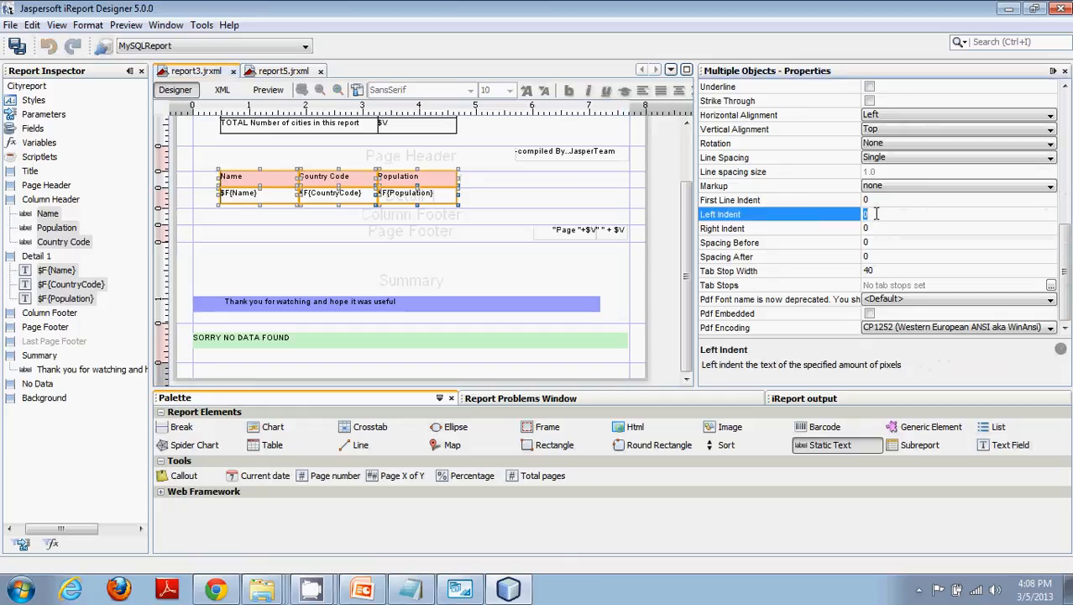
type("2")
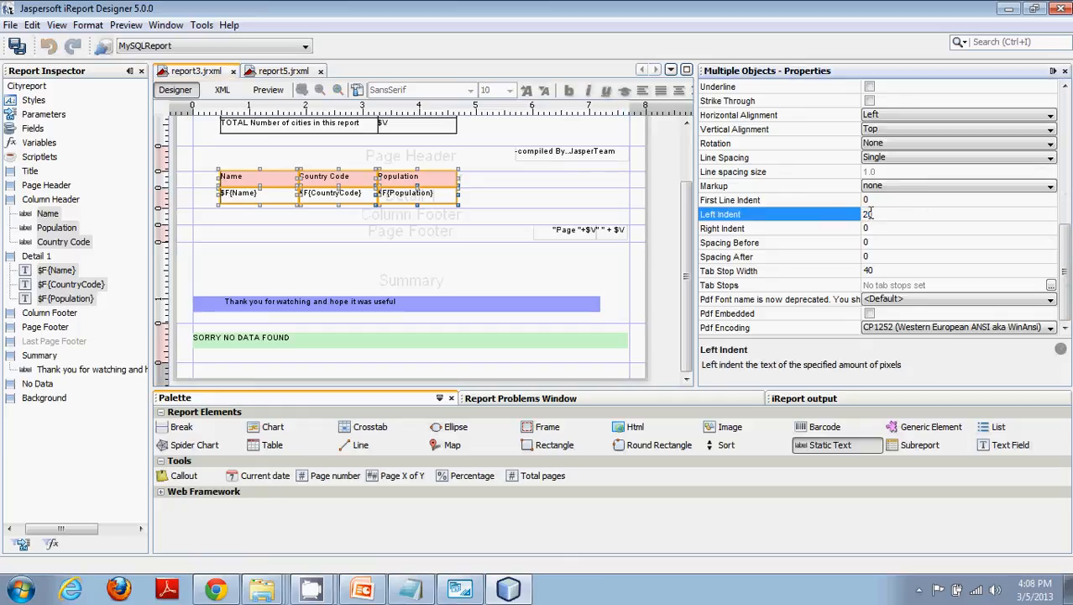
key("Return")
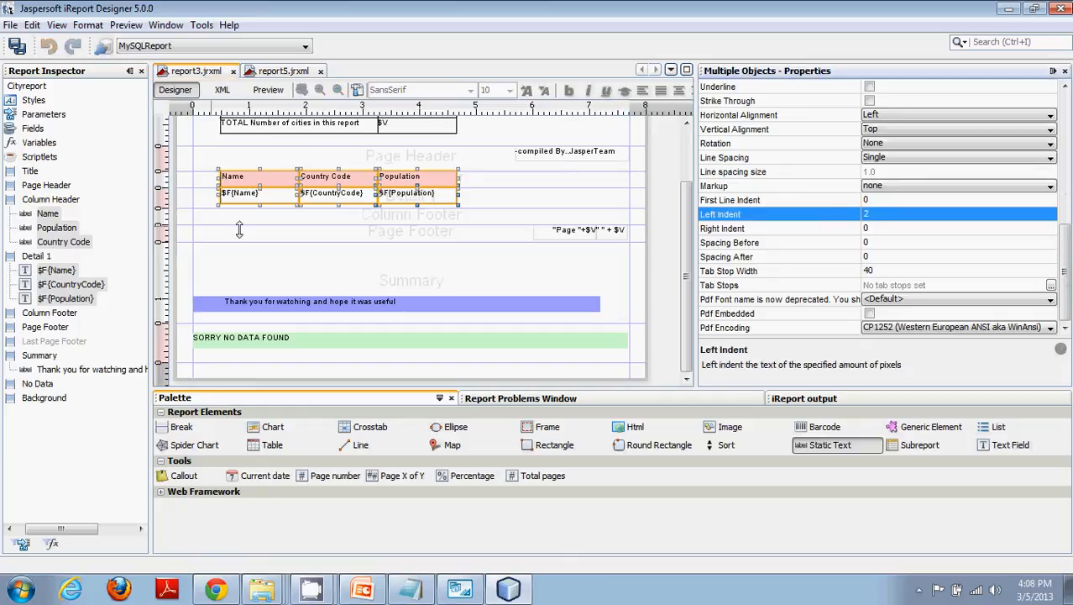
left_click(408, 256)
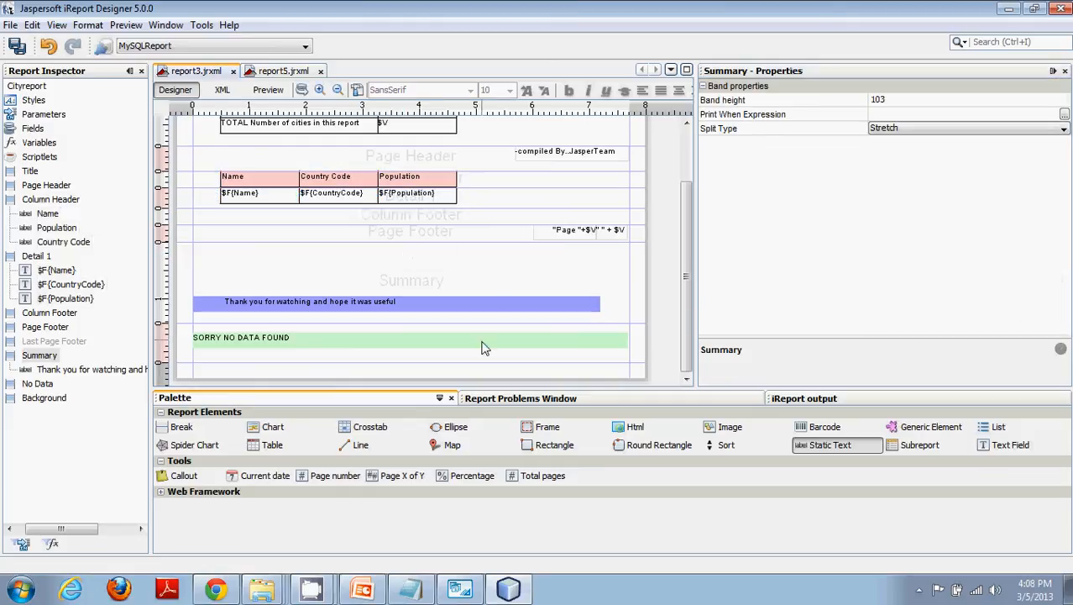
Step: Enable Print When Detail Overflows for the Population column header
left_click(396, 186)
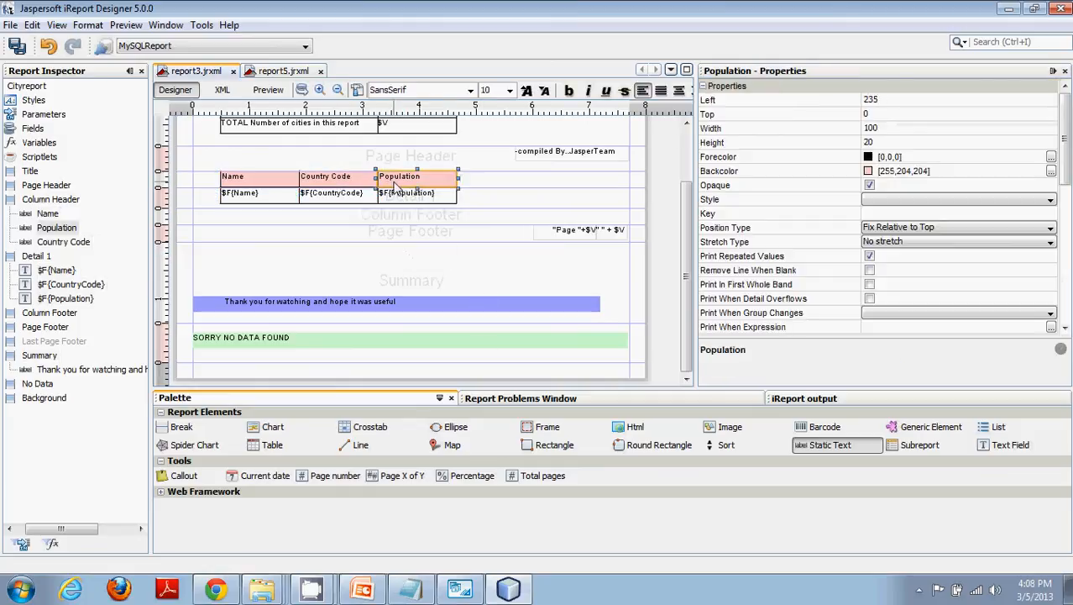
left_click(869, 299)
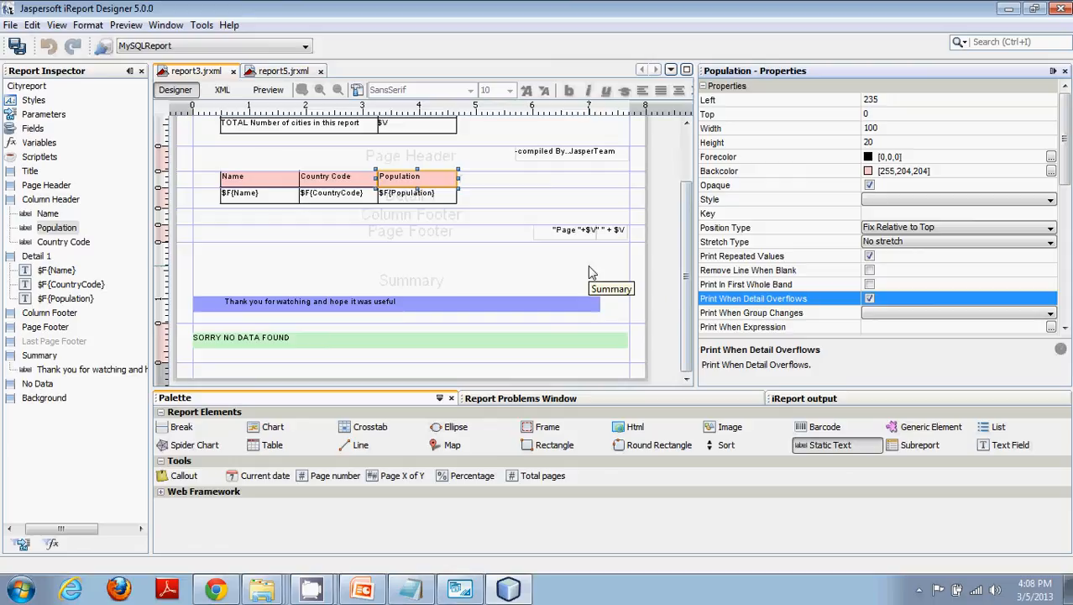
Step: Narrow the thank-you text box in the Summary band to a width of about 170
left_click(261, 304)
left_click_drag(602, 306, 329, 312)
left_click(292, 317)
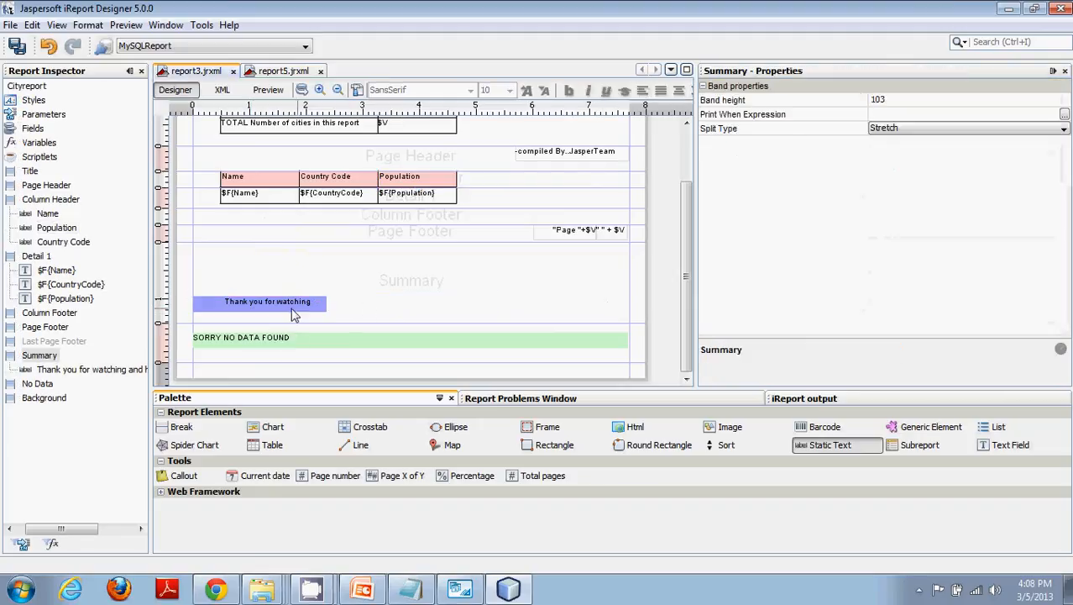
Step: Enable Print When Detail Overflows for the thank-you text in the Summary band and save the report
left_click(288, 302)
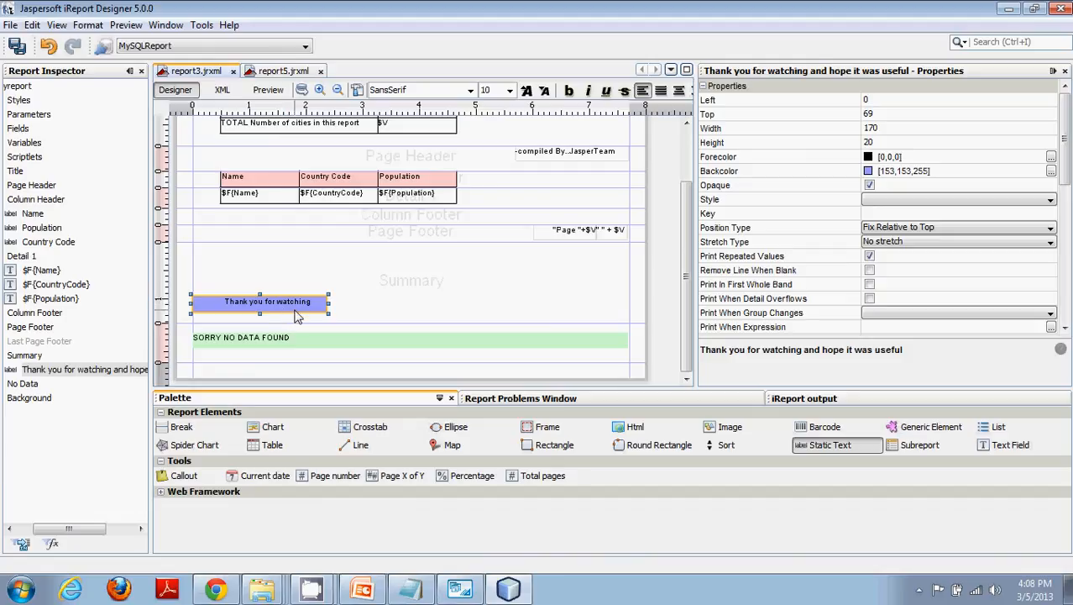
left_click(870, 299)
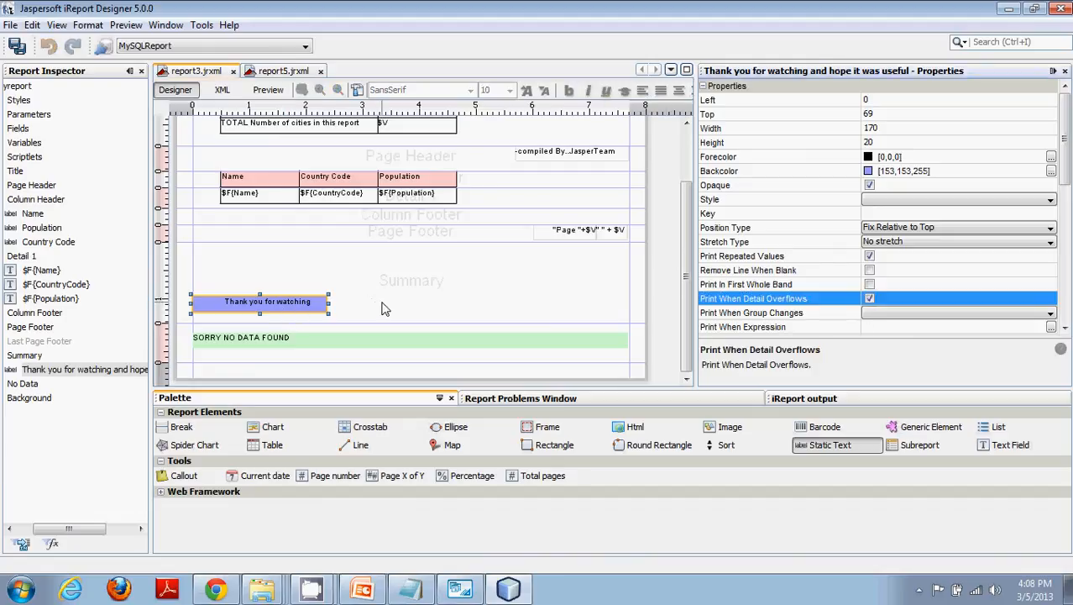
left_click(20, 47)
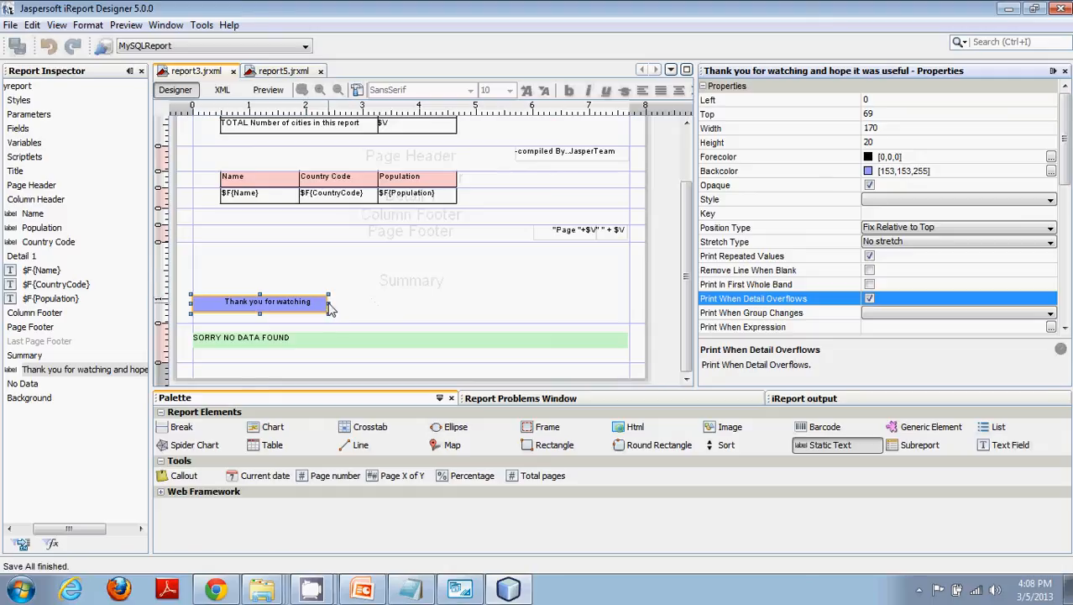
Step: Widen the thank-you text box in the Summary band to the page's right margin, to a width of about 555
left_click(327, 303)
left_click_drag(327, 303, 635, 294)
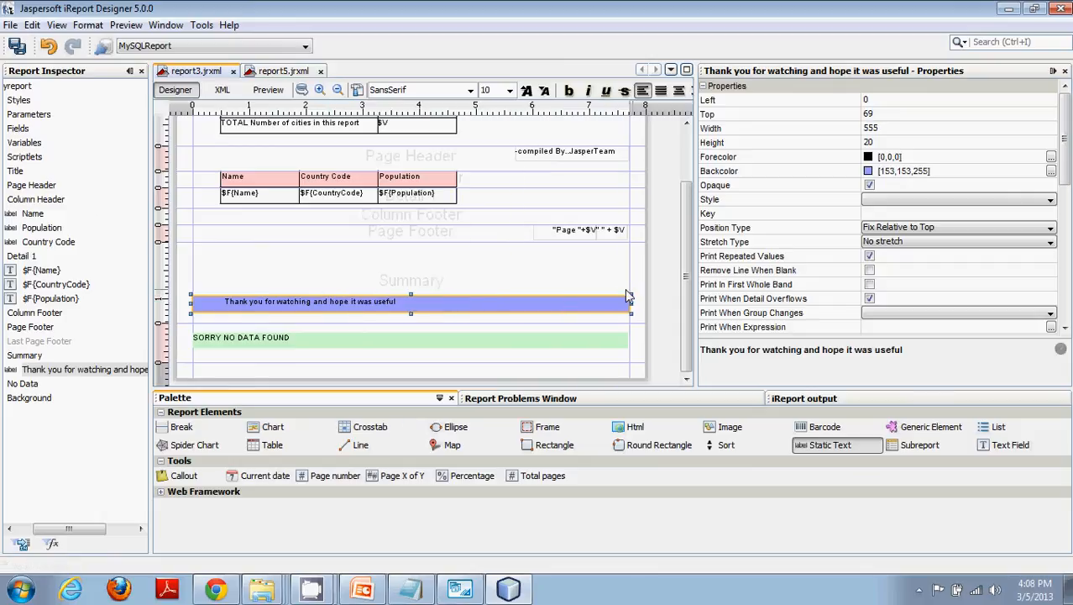
Step: Review the properties of the $F{Name} field in the Detail 1 band and look over the upper part of the report
left_click(245, 198)
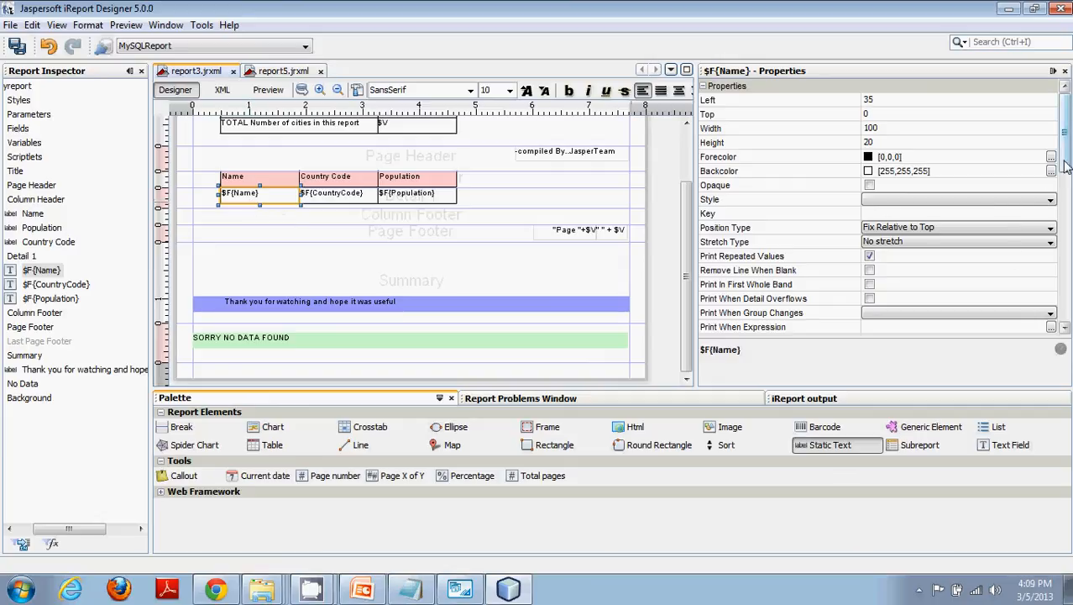
left_click_drag(1065, 165, 1065, 314)
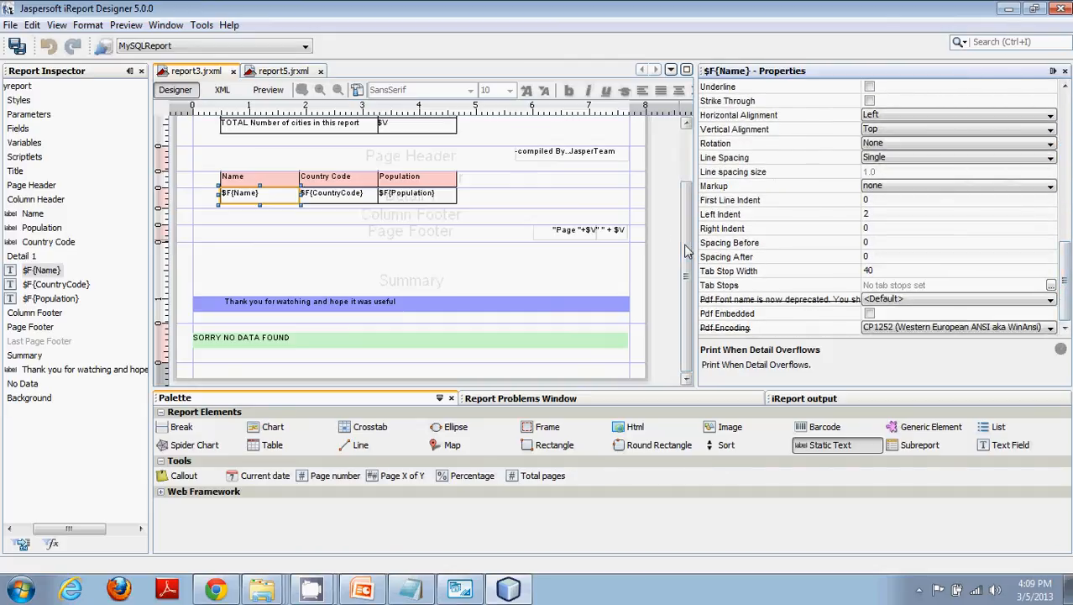
left_click_drag(689, 250, 689, 179)
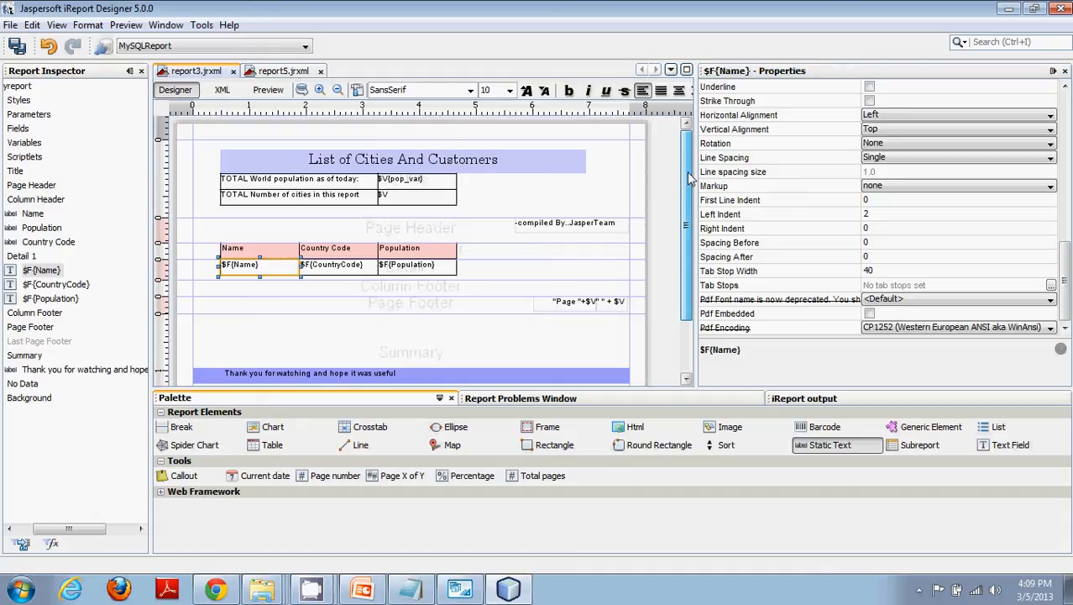
Step: Collapse the Detail 1, Column Header and Summary bands in the report's element tree
left_click_drag(81, 529, 51, 530)
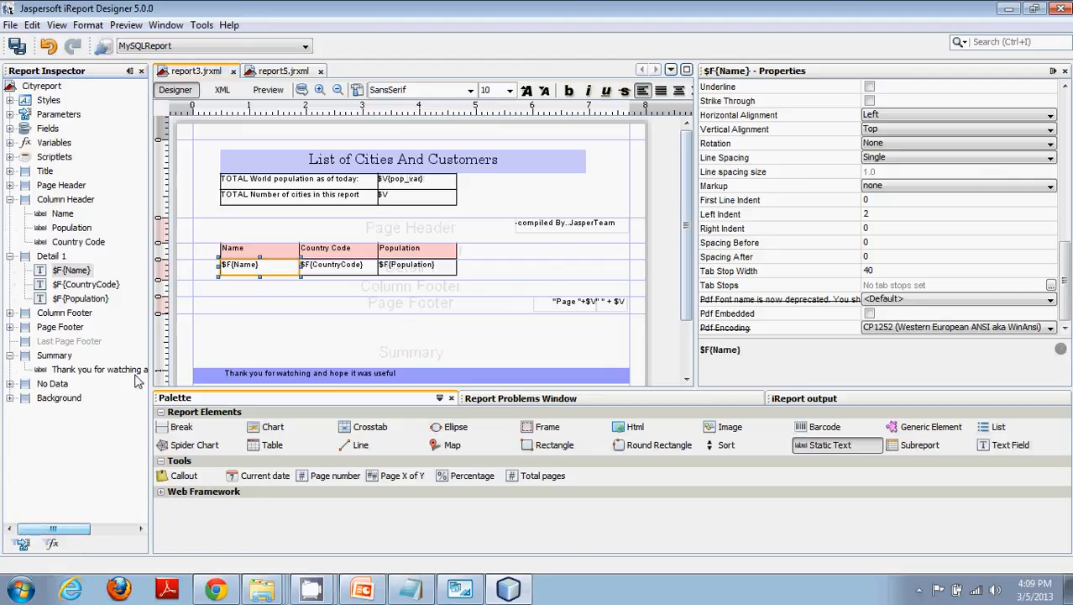
left_click_drag(154, 362, 197, 362)
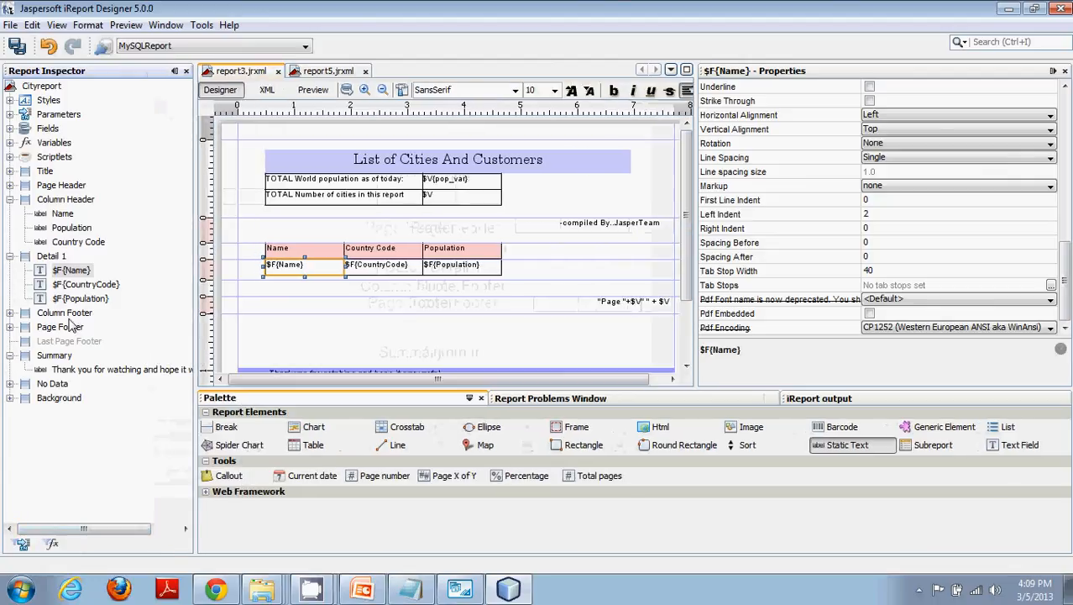
left_click(10, 256)
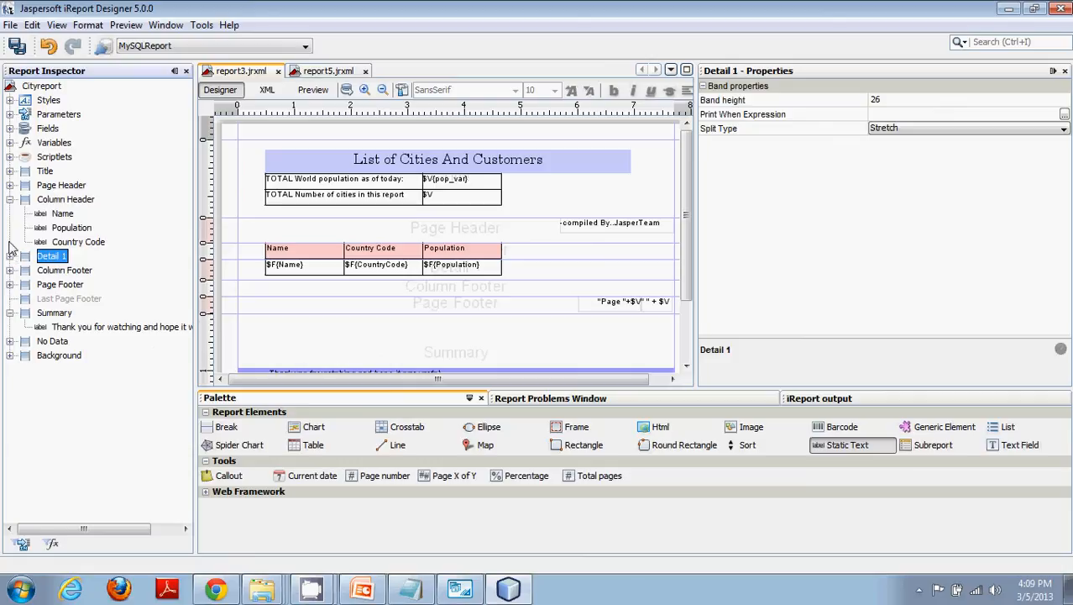
left_click(11, 200)
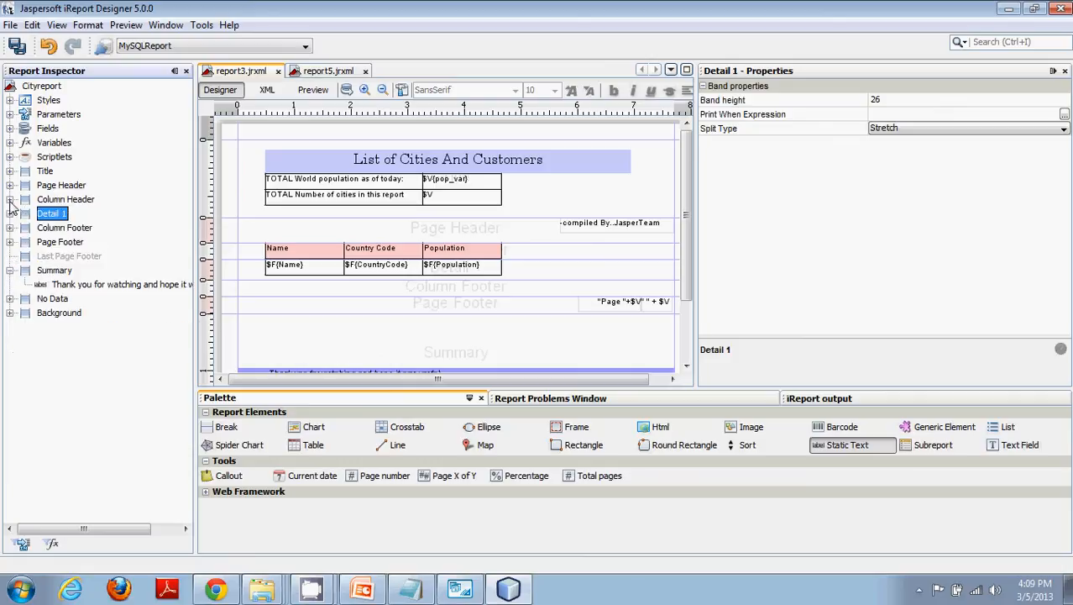
left_click(9, 271)
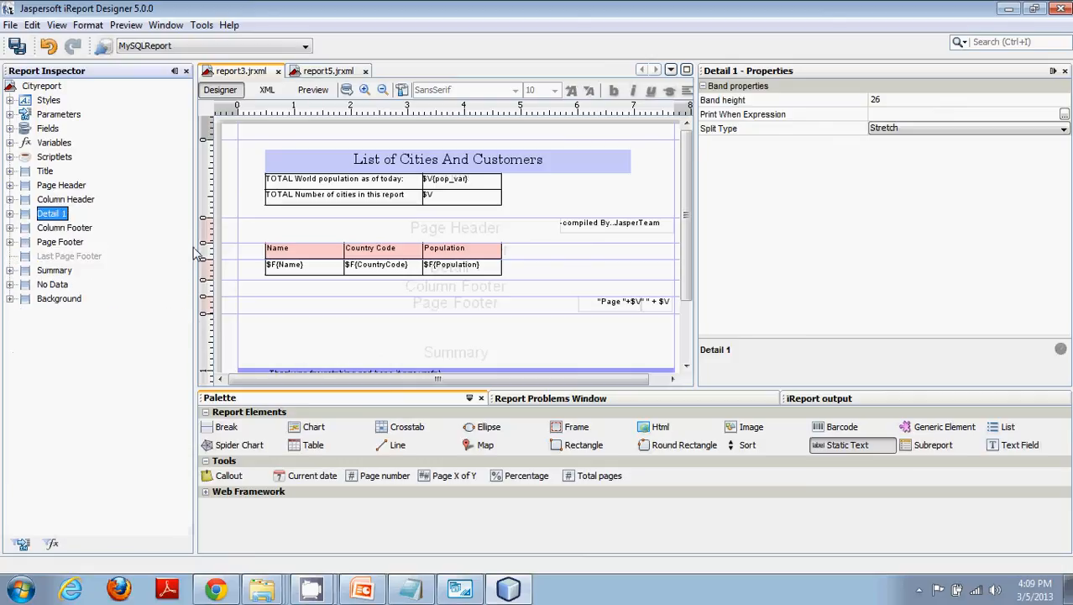
Step: Narrow the Report Inspector and widen the Properties pane, and minimize the report designer window
left_click_drag(194, 245, 119, 258)
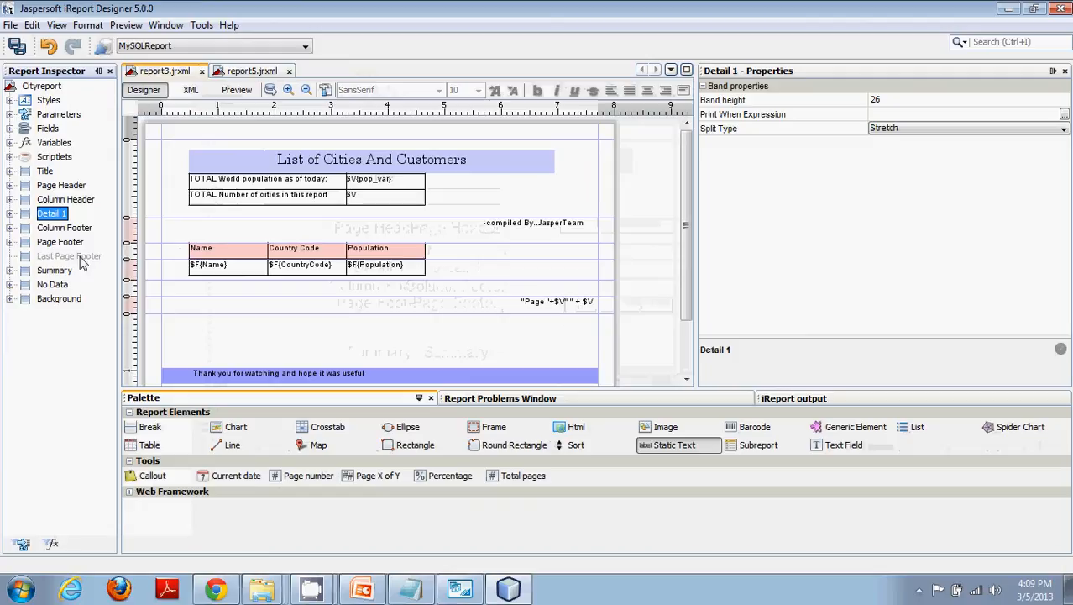
left_click_drag(697, 241, 642, 245)
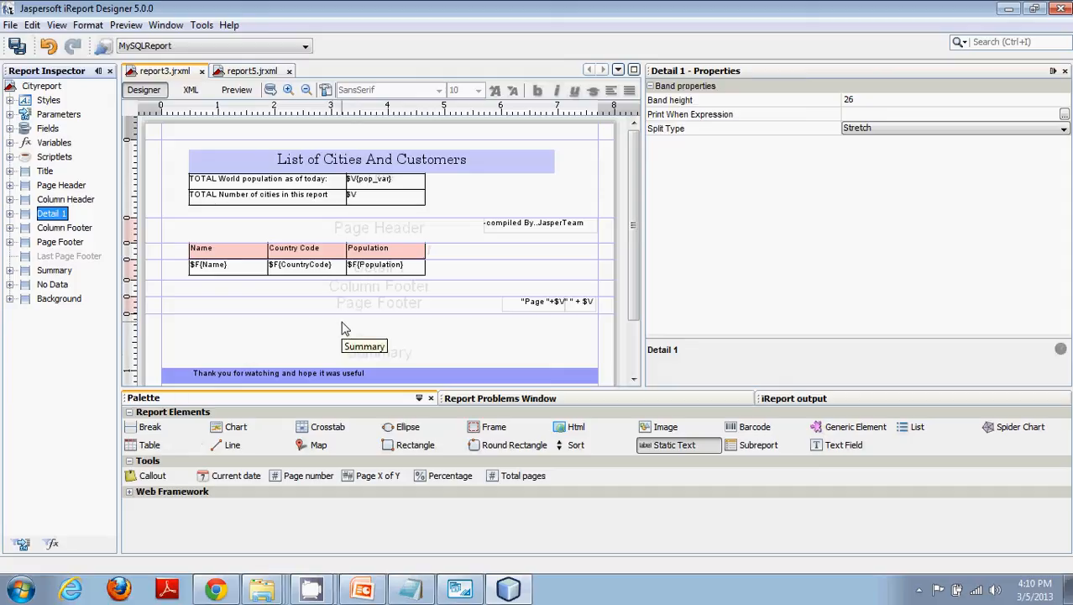
left_click(1008, 9)
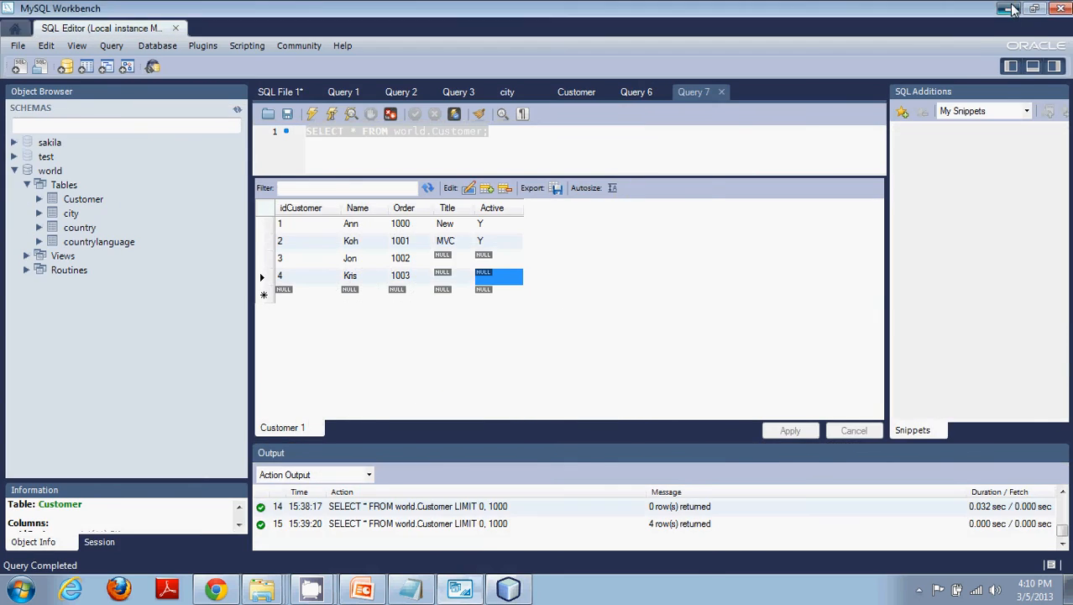